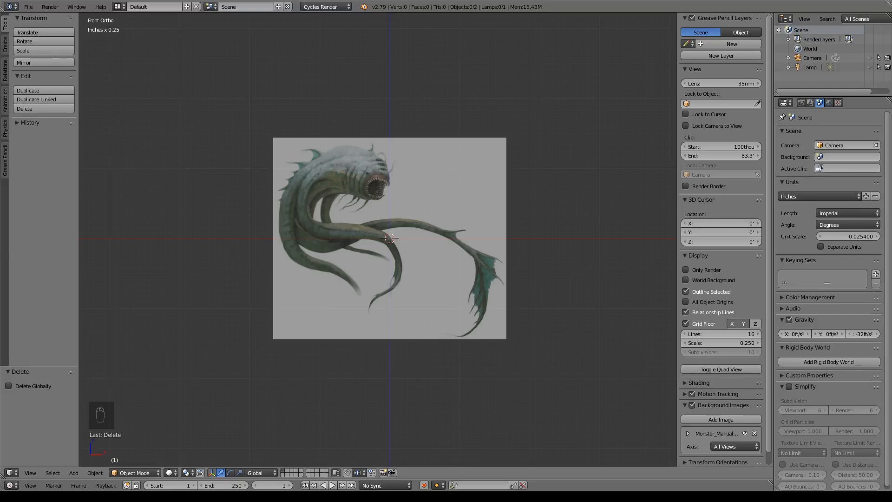
pyautogui.scroll(-1, 721, 239)
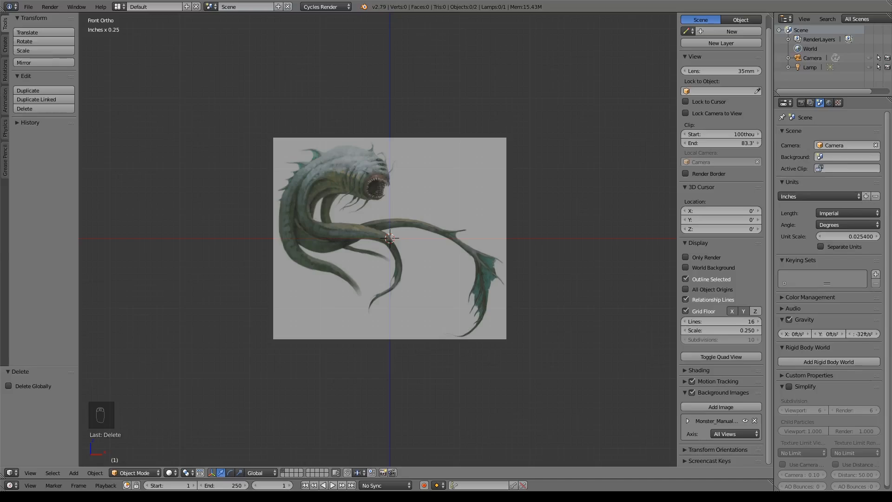
pyautogui.press('n')
pyautogui.press('n')
pyautogui.press('n')
pyautogui.click(714, 406)
pyautogui.scroll(-3, 715, 405)
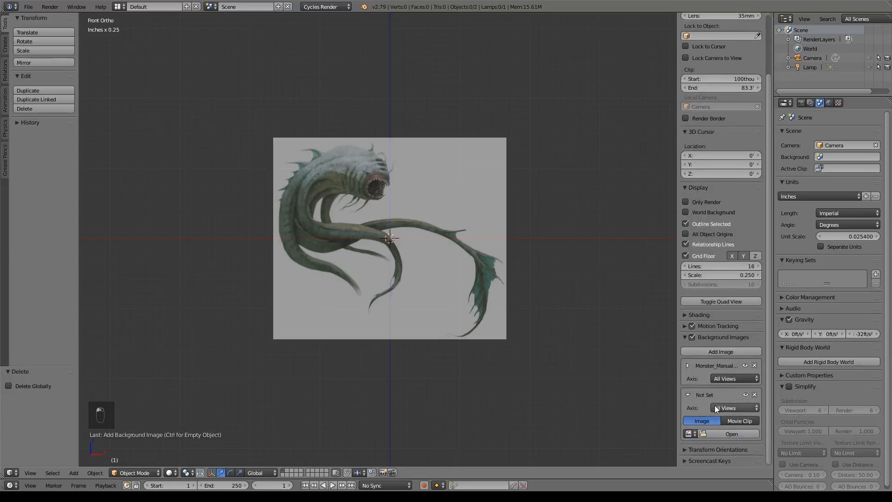
pyautogui.click(710, 434)
pyautogui.press('Escape')
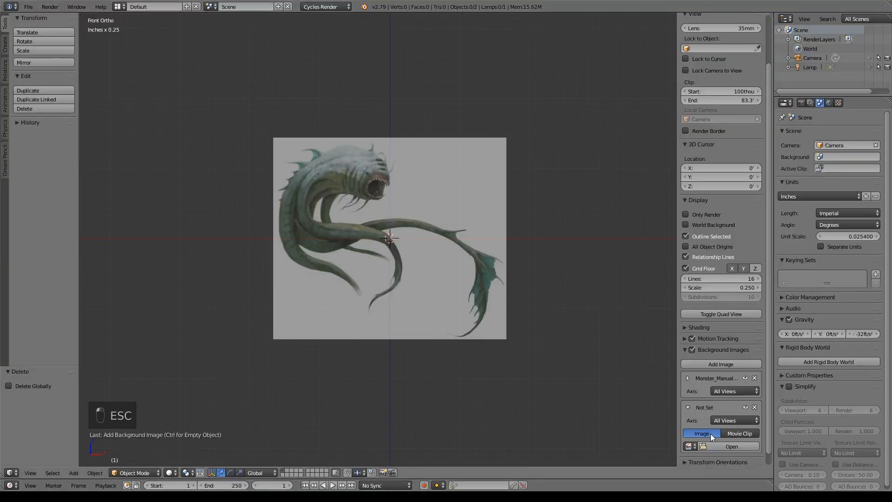
pyautogui.click(754, 407)
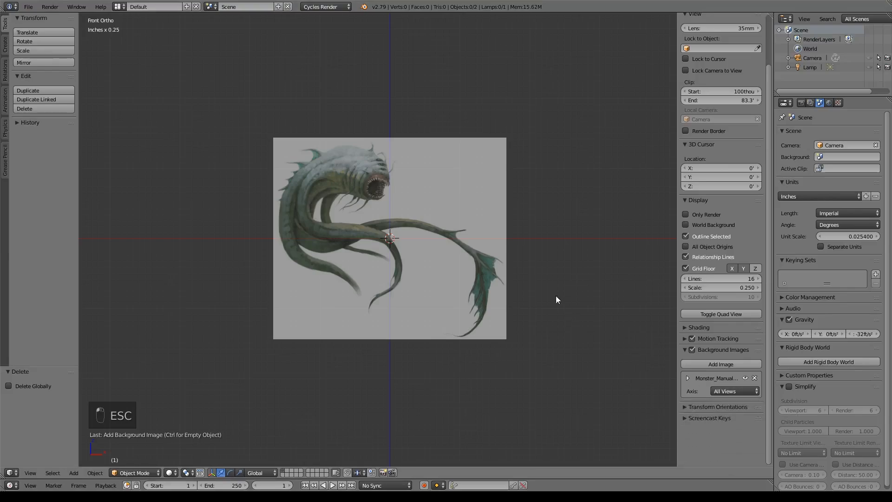
# Offset the background reference image horizontally to -11.000 and apply the Inches unit preset to the scene.
pyautogui.click(687, 377)
pyautogui.scroll(-5, 697, 327)
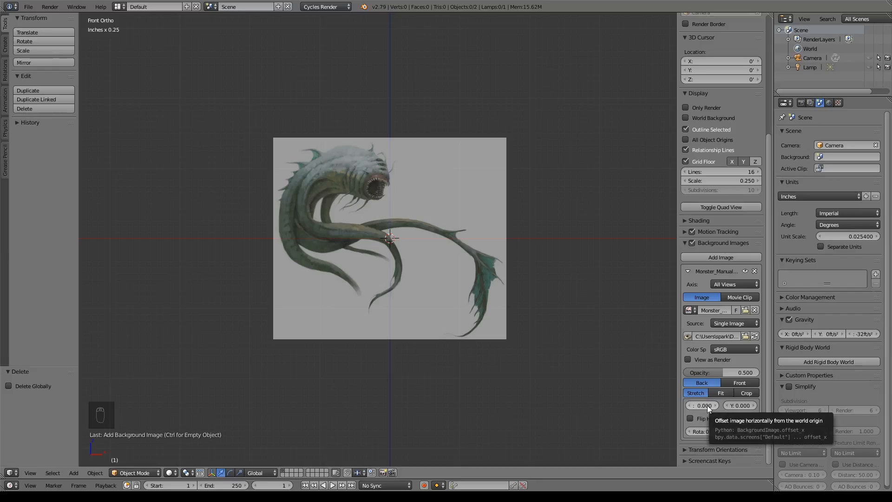
pyautogui.moveTo(707, 406); pyautogui.dragTo(179, 266)
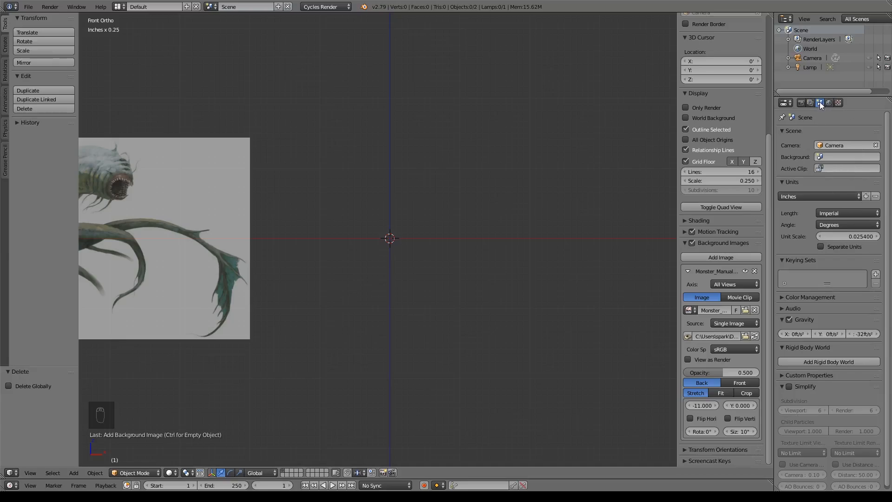
pyautogui.click(785, 194)
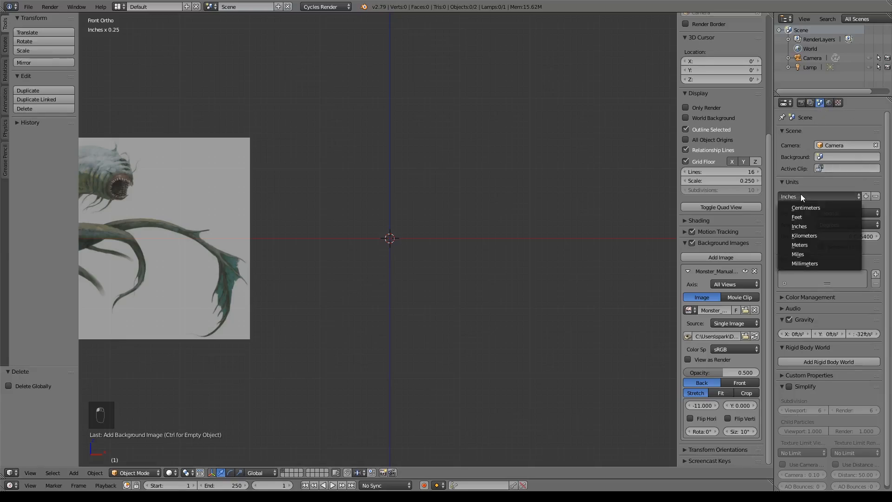
pyautogui.click(802, 225)
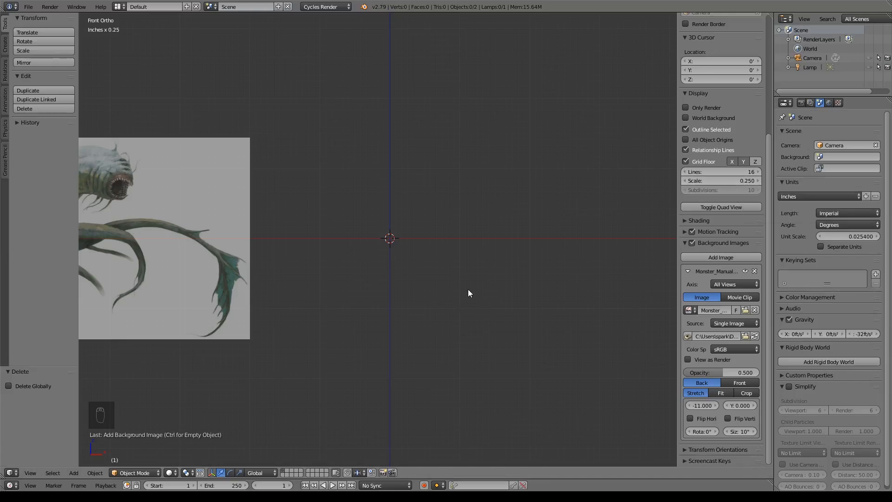
# Add a UV sphere with 12 segments and 8 rings, aligned to the view, with a size of 1 inch.
pyautogui.hotkey('shift', 'a')
pyautogui.moveTo(433, 278)
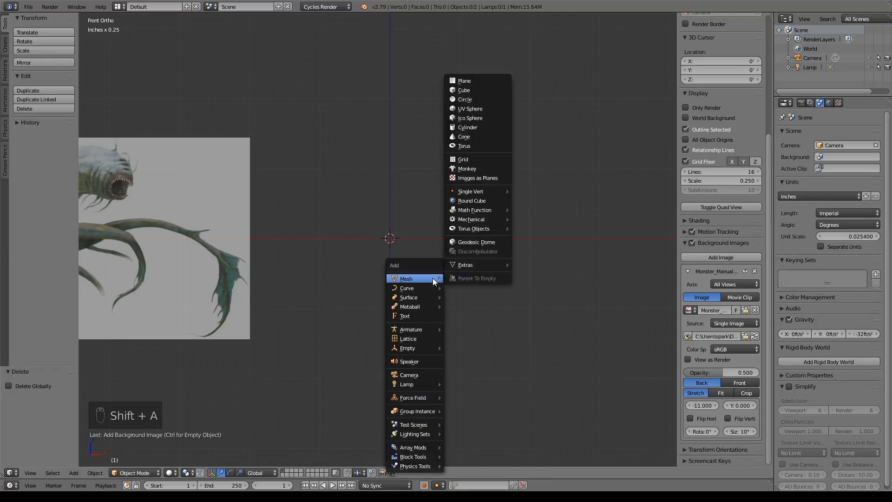
pyautogui.click(483, 109)
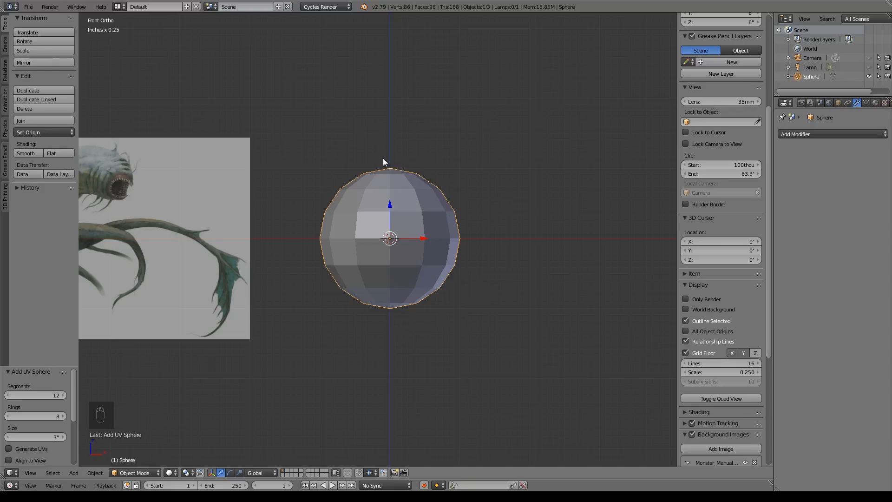
pyautogui.click(9, 460)
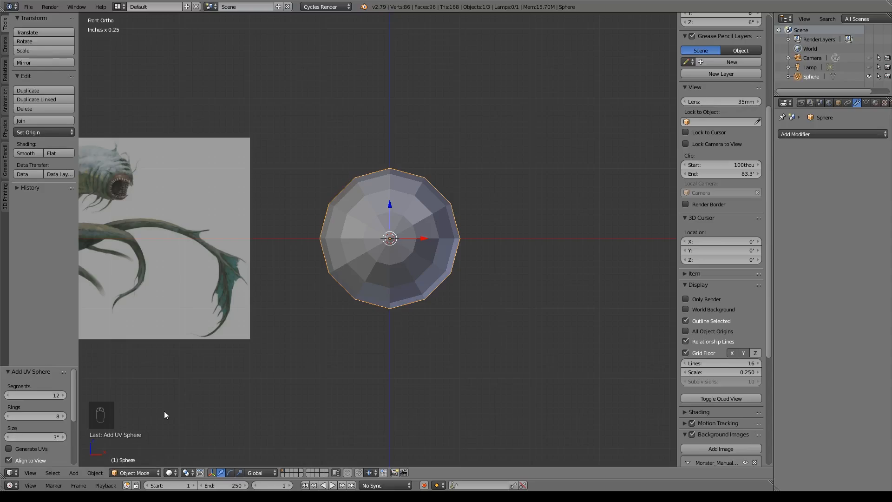
pyautogui.click(38, 437)
pyautogui.write('1')
pyautogui.press('Return')
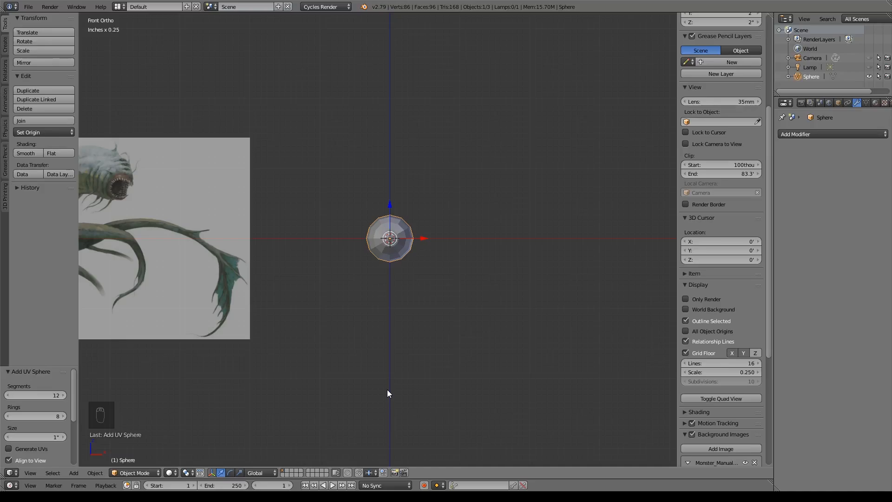
# Delete the vertices of the sphere's negative-X half, including the two pole vertices at its centre, in front view.
pyautogui.scroll(7, 726, 266)
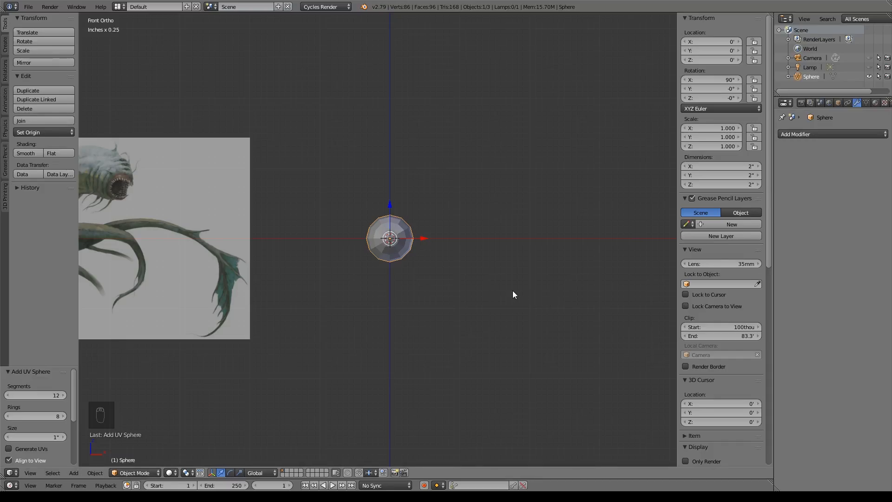
pyautogui.press('Tab')
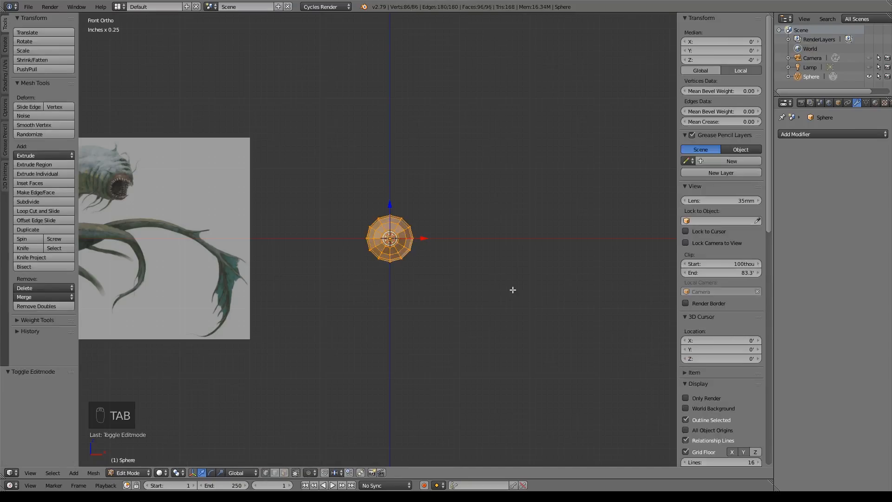
pyautogui.scroll(10, 460, 285)
pyautogui.keyDown('shift'); pyautogui.moveTo(547, 291); pyautogui.dragTo(483, 300, button='middle'); pyautogui.keyUp('shift')
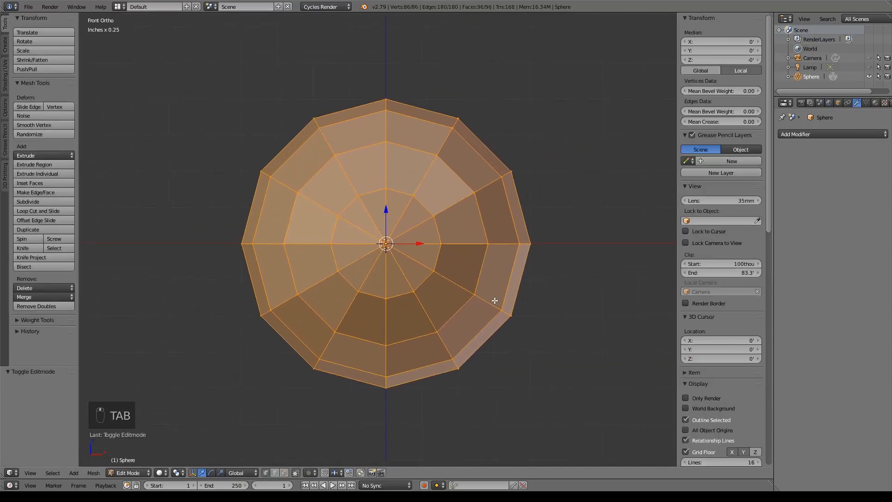
pyautogui.scroll(-2, 496, 292)
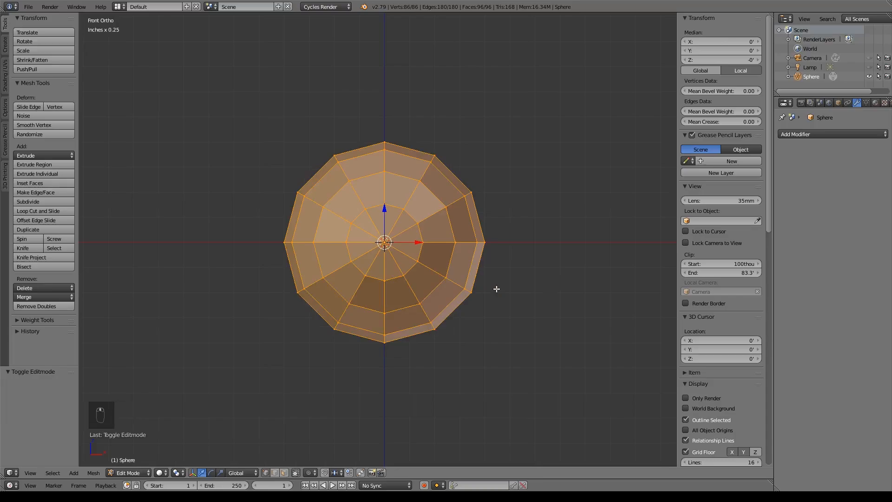
pyautogui.press('z')
pyautogui.press('a')
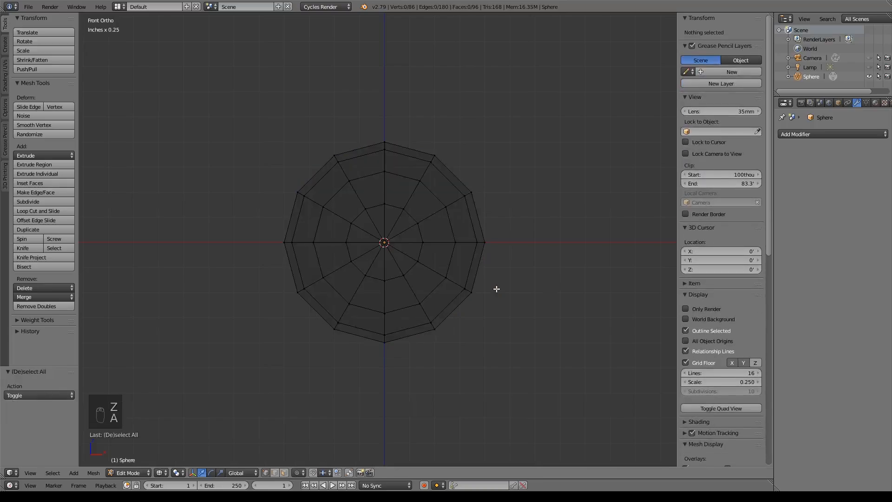
pyautogui.press('b')
pyautogui.moveTo(205, 82); pyautogui.dragTo(380, 393)
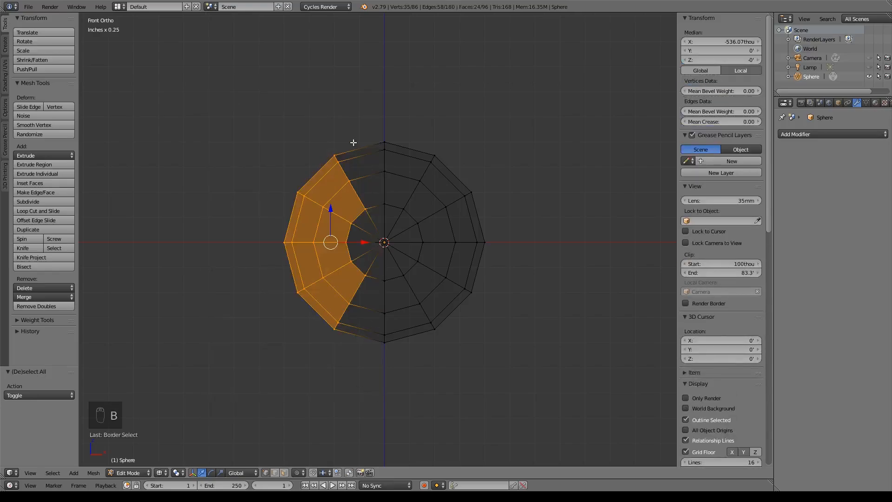
pyautogui.press('b')
pyautogui.moveTo(372, 223); pyautogui.dragTo(395, 254)
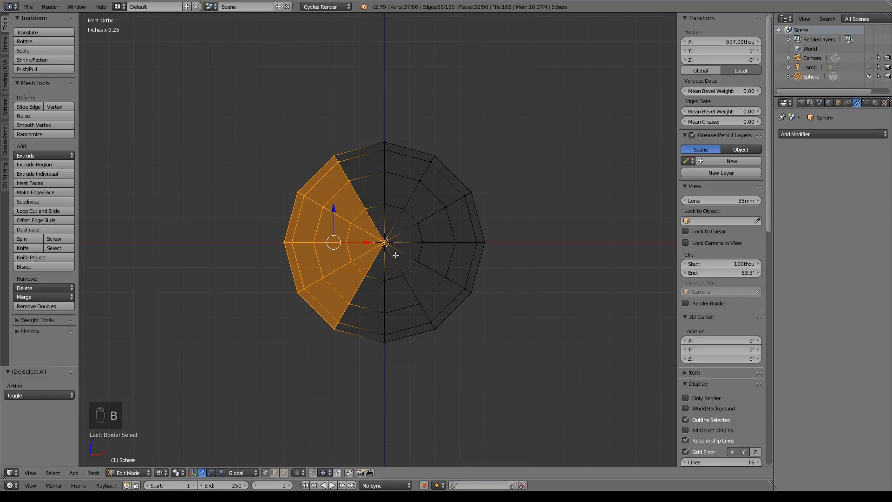
pyautogui.press('x')
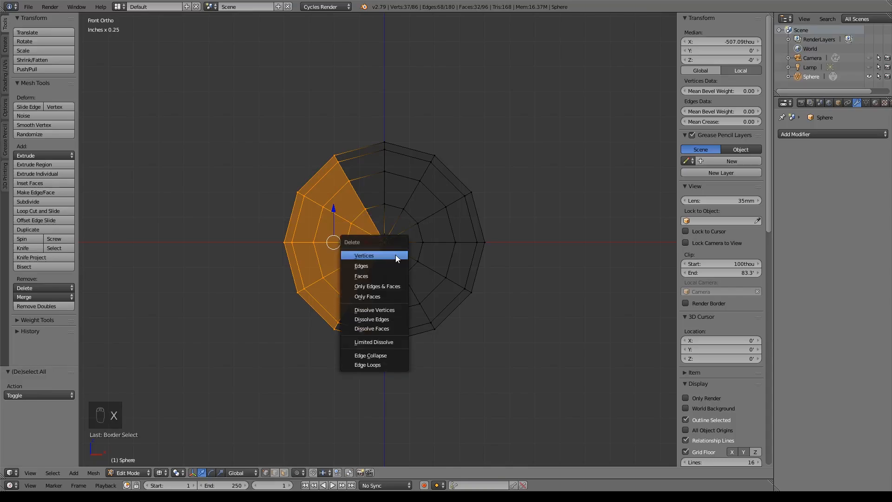
pyautogui.click(395, 254)
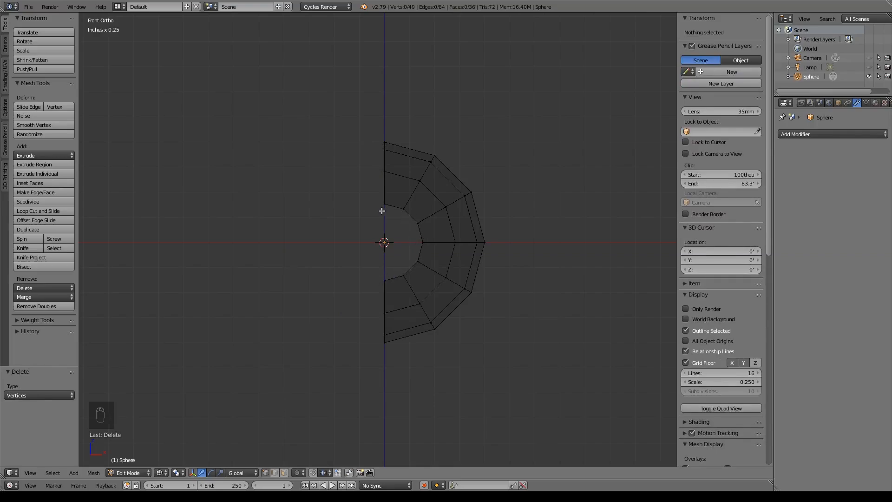
pyautogui.press('z')
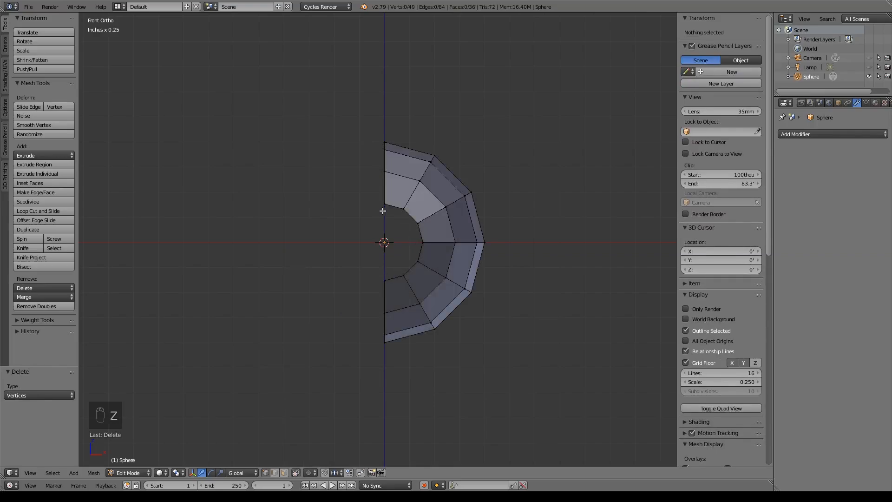
# Add a Mirror modifier on the X axis to the half sphere and enable Clipping.
pyautogui.moveTo(382, 209); pyautogui.dragTo(424, 261, button='middle')
pyautogui.click(807, 134)
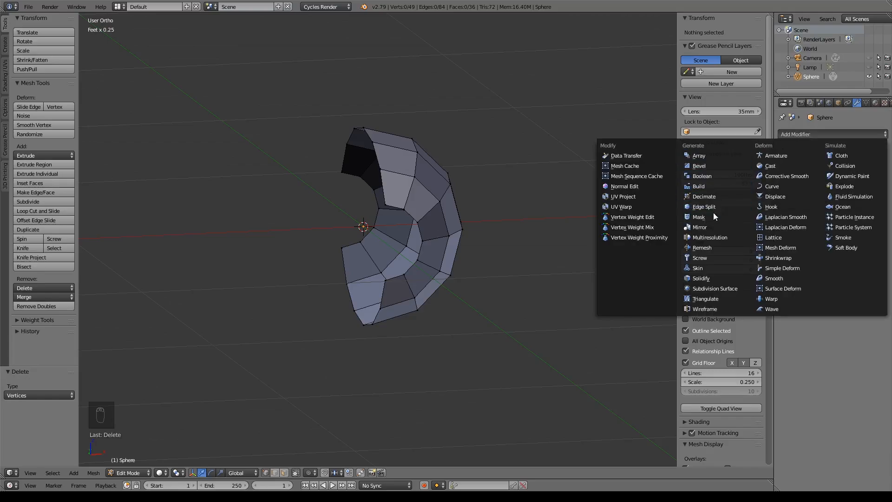
pyautogui.click(705, 226)
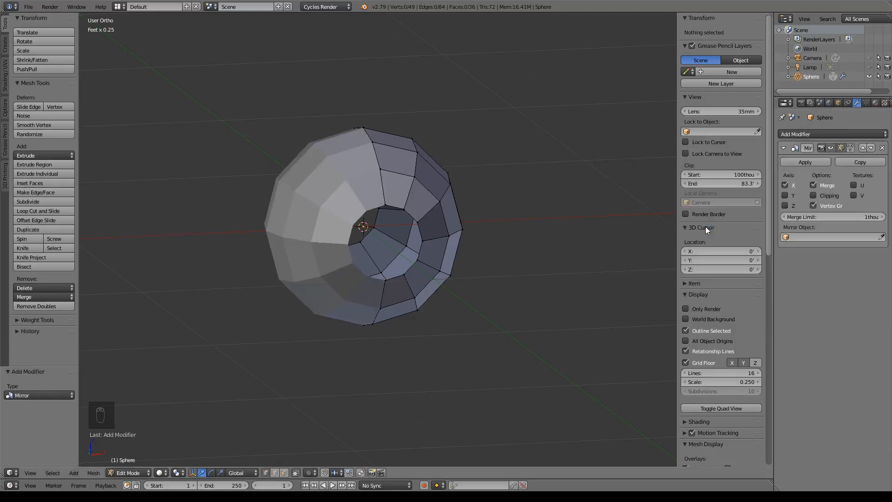
pyautogui.click(813, 195)
pyautogui.rightClick(381, 170)
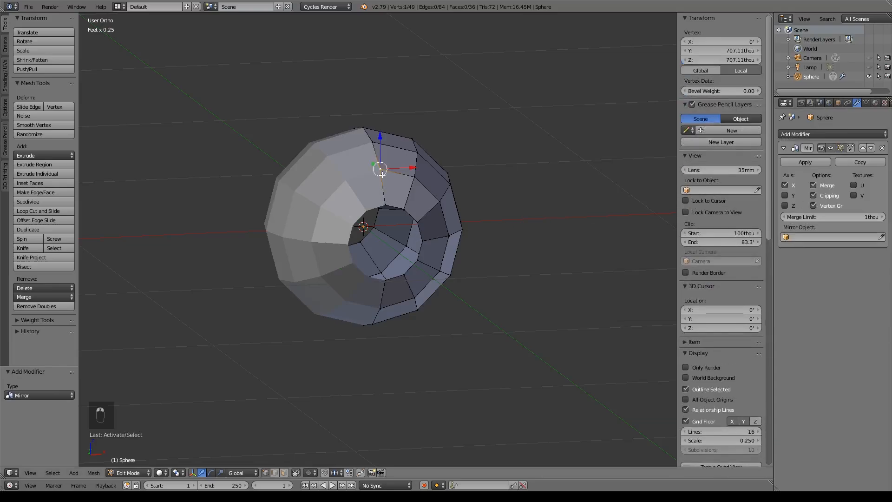
pyautogui.press('g')
pyautogui.rightClick(584, 143)
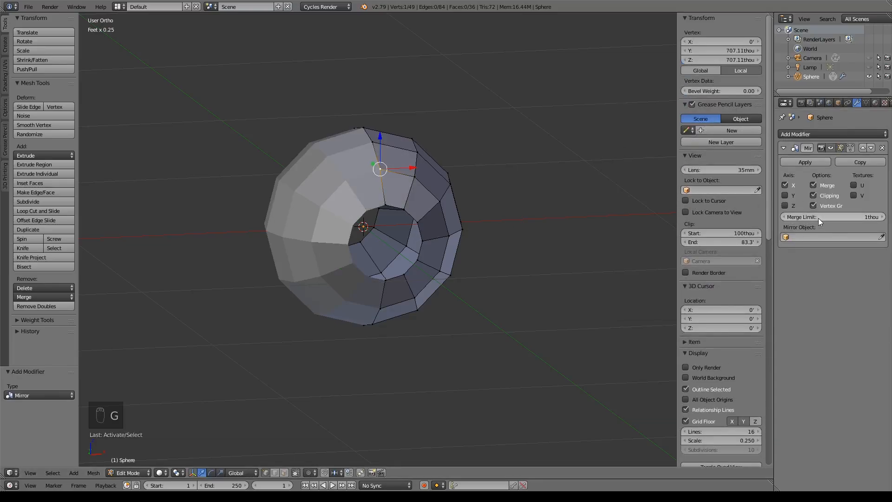
# Add a Subdivision Surface modifier to the sphere and set its viewport subdivisions to 3.
pyautogui.click(812, 134)
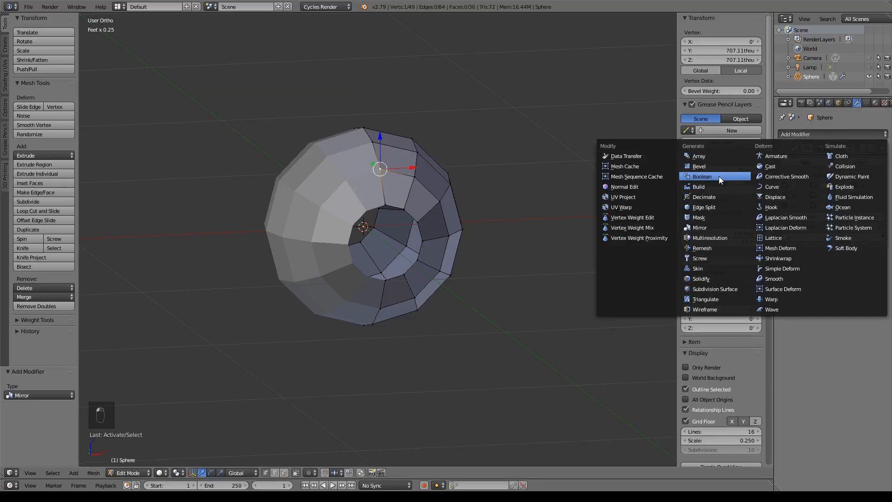
pyautogui.click(712, 289)
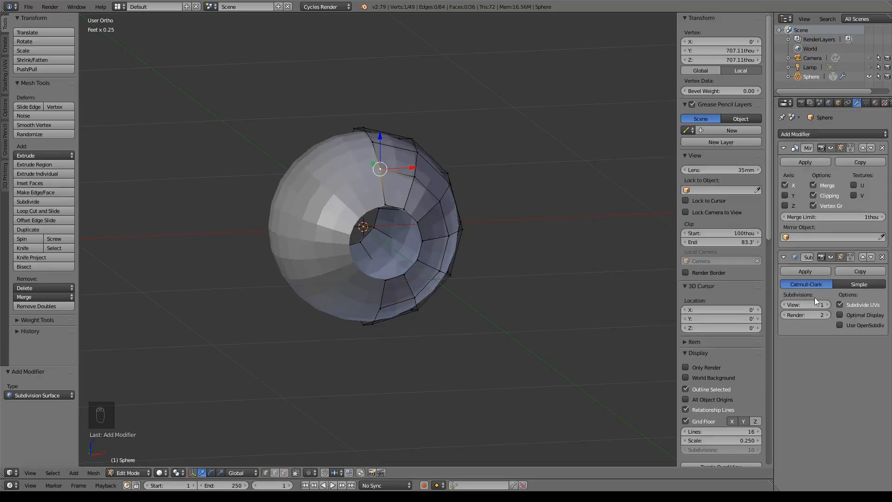
pyautogui.click(827, 305)
pyautogui.click(828, 305)
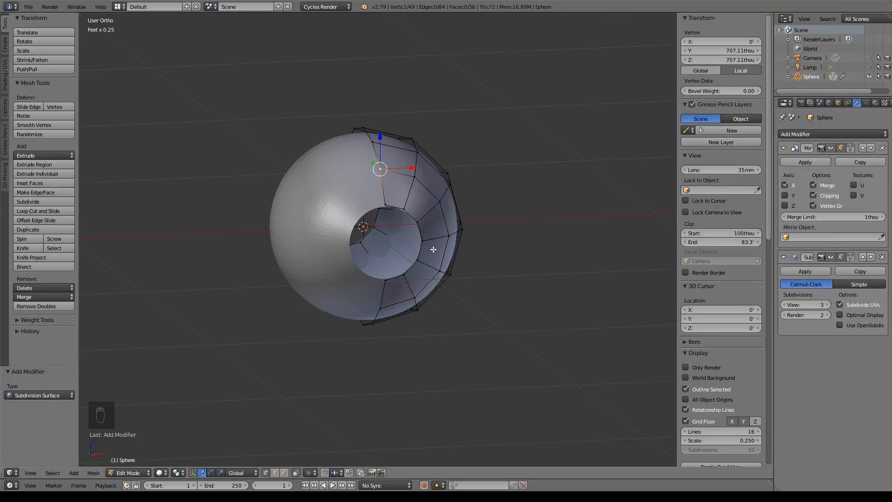
# Try smooth shading on the sphere, restore flat shading and return to mesh editing.
pyautogui.press('Tab')
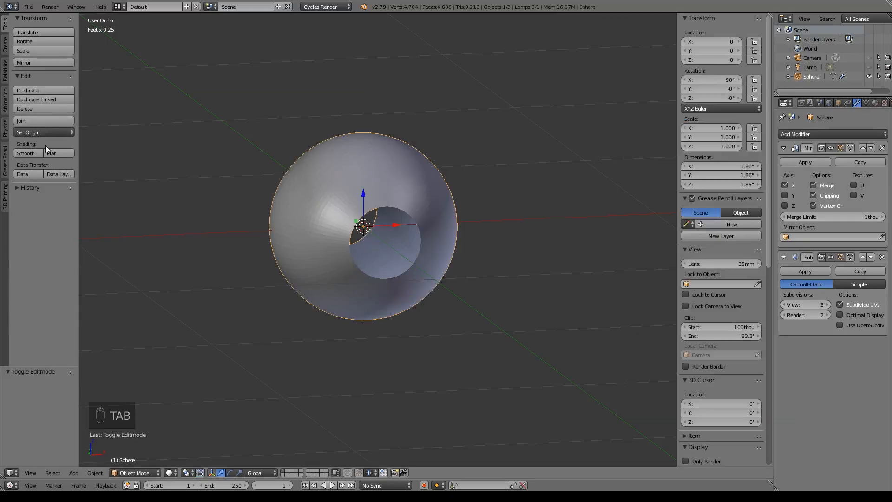
pyautogui.click(35, 153)
pyautogui.press('Tab')
pyautogui.press('Tab')
pyautogui.click(53, 153)
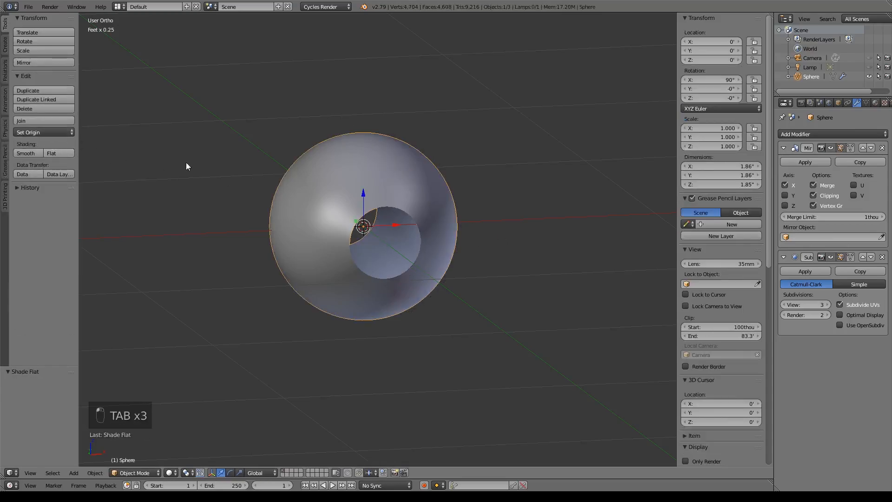
pyautogui.press('Tab')
# Examine the sphere's mesh and open ends up close, from the right side and from the front beside the reference image.
pyautogui.moveTo(454, 181); pyautogui.dragTo(395, 186, button='middle')
pyautogui.keyDown('shift'); pyautogui.moveTo(345, 187); pyautogui.dragTo(418, 185, button='middle'); pyautogui.keyUp('shift')
pyautogui.scroll(5, 553, 217)
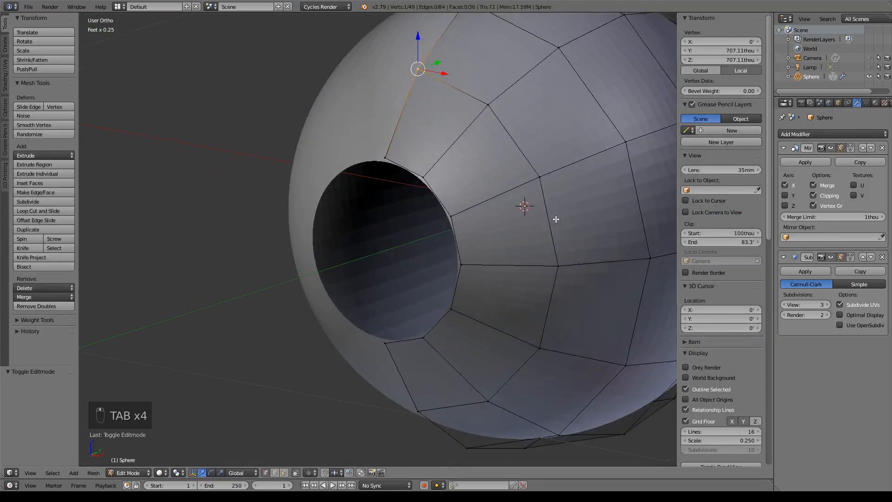
pyautogui.press('KP_5')
pyautogui.scroll(-5, 555, 228)
pyautogui.press('KP_3')
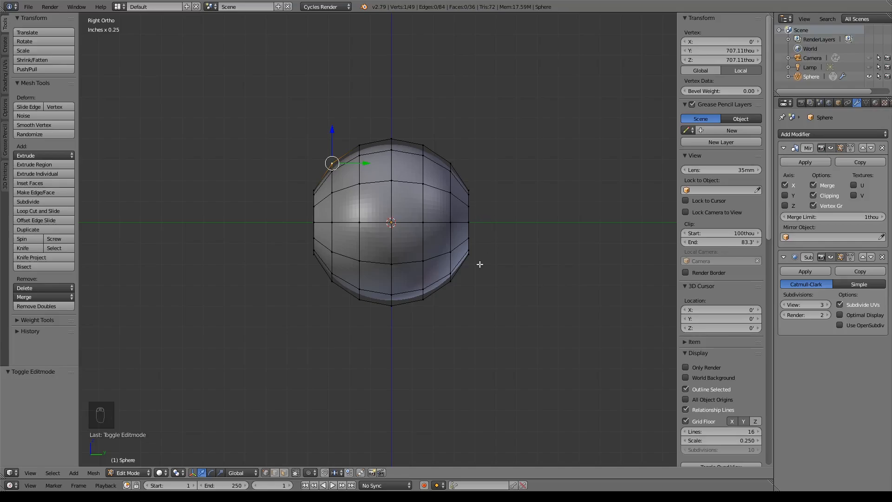
pyautogui.moveTo(371, 267); pyautogui.dragTo(477, 269, button='middle')
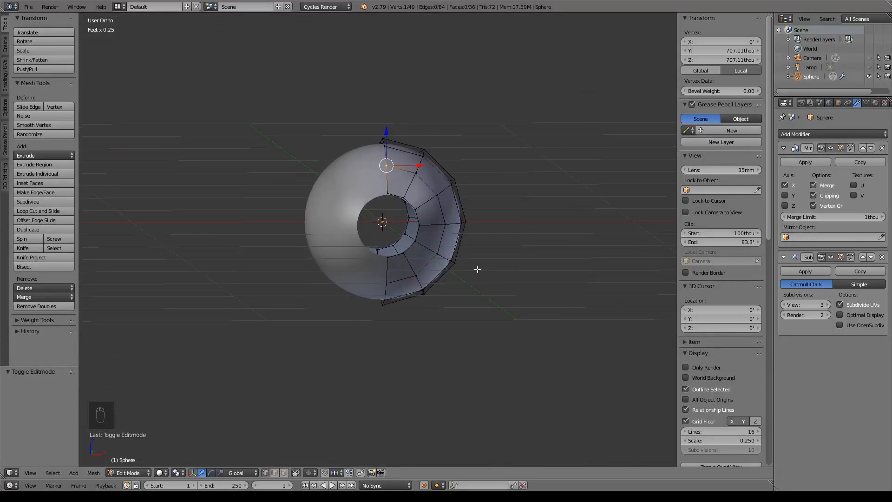
pyautogui.press('KP_1')
pyautogui.scroll(-3, 471, 265)
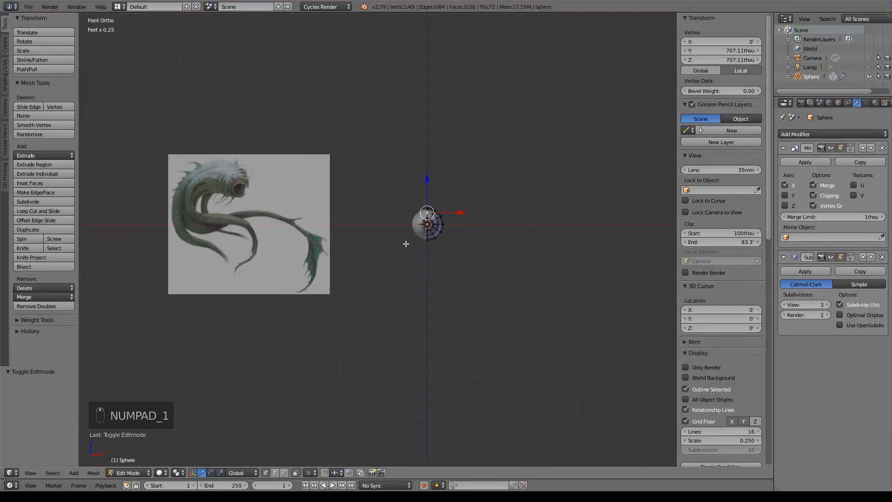
# Compare the sea monster's head, mouth and tentacles in the reference image with the sphere and its front opening.
pyautogui.keyDown('shift'); pyautogui.moveTo(404, 245); pyautogui.dragTo(463, 250, button='middle'); pyautogui.keyUp('shift')
pyautogui.scroll(7, 350, 196)
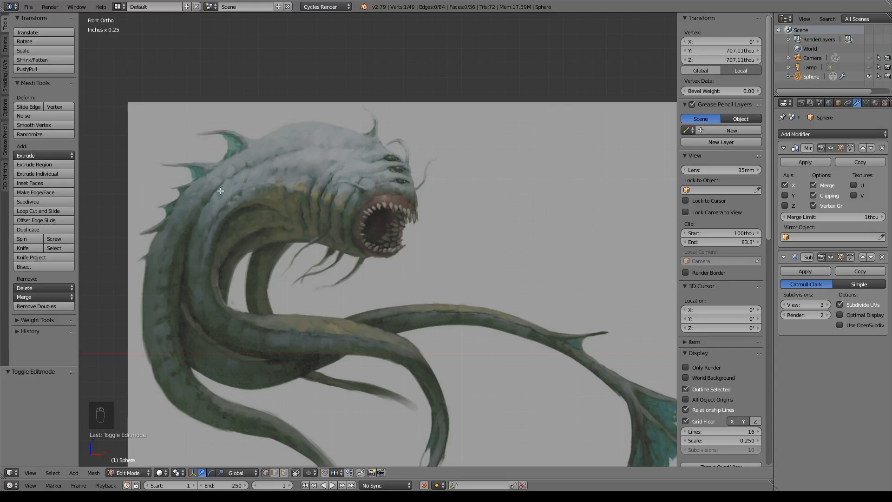
pyautogui.scroll(-4, 509, 308)
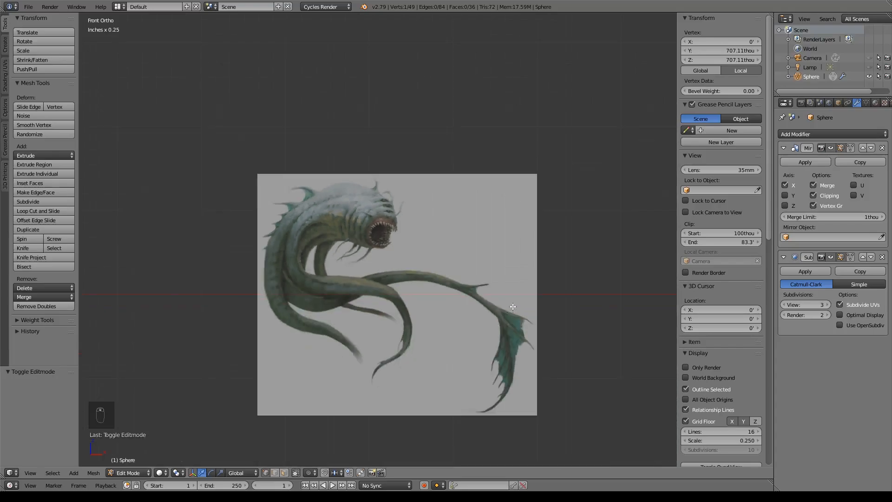
pyautogui.keyDown('shift'); pyautogui.moveTo(553, 279); pyautogui.dragTo(275, 231, button='middle'); pyautogui.keyUp('shift')
pyautogui.scroll(2, 436, 248)
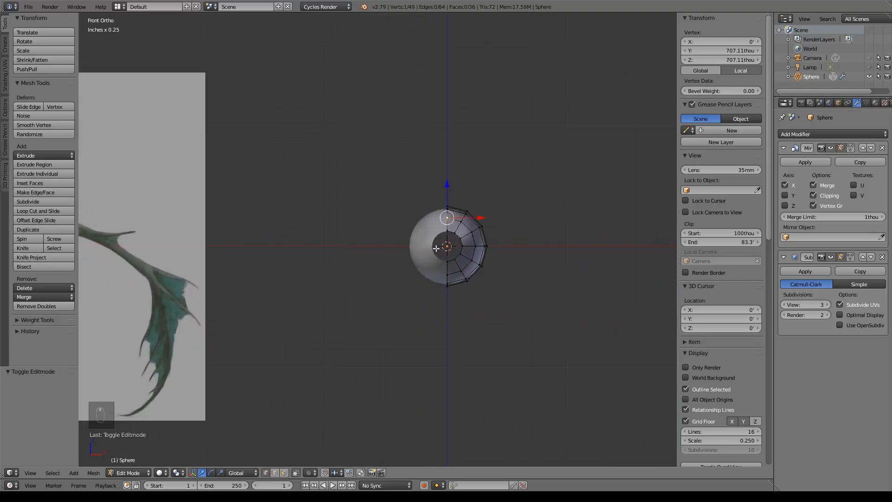
pyautogui.keyDown('shift'); pyautogui.moveTo(188, 261); pyautogui.dragTo(400, 258, button='middle'); pyautogui.keyUp('shift')
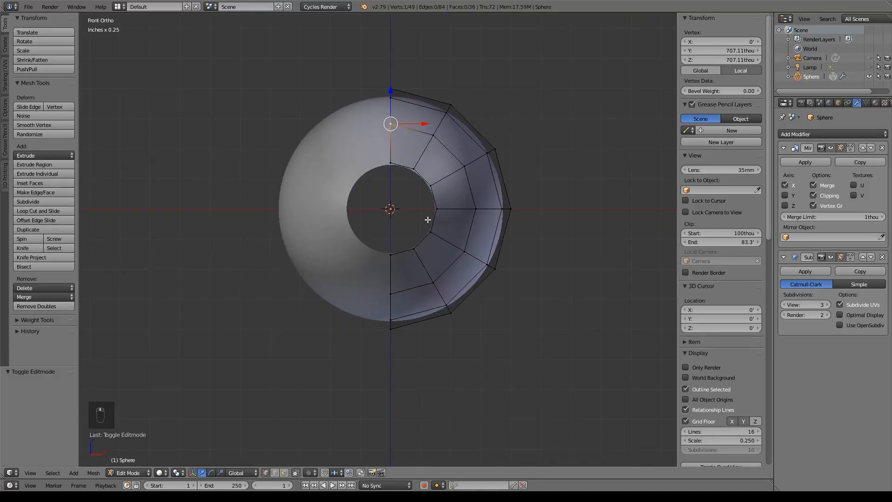
pyautogui.scroll(-9, 370, 239)
pyautogui.keyDown('shift'); pyautogui.moveTo(358, 240); pyautogui.dragTo(435, 238, button='middle'); pyautogui.keyUp('shift')
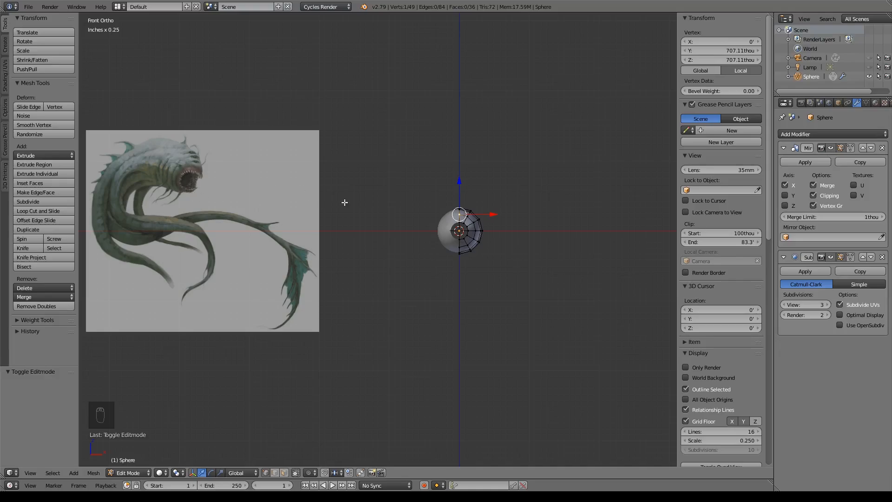
pyautogui.scroll(8, 399, 228)
pyautogui.keyDown('shift'); pyautogui.moveTo(553, 241); pyautogui.dragTo(264, 232, button='middle'); pyautogui.keyUp('shift')
pyautogui.scroll(3, 357, 242)
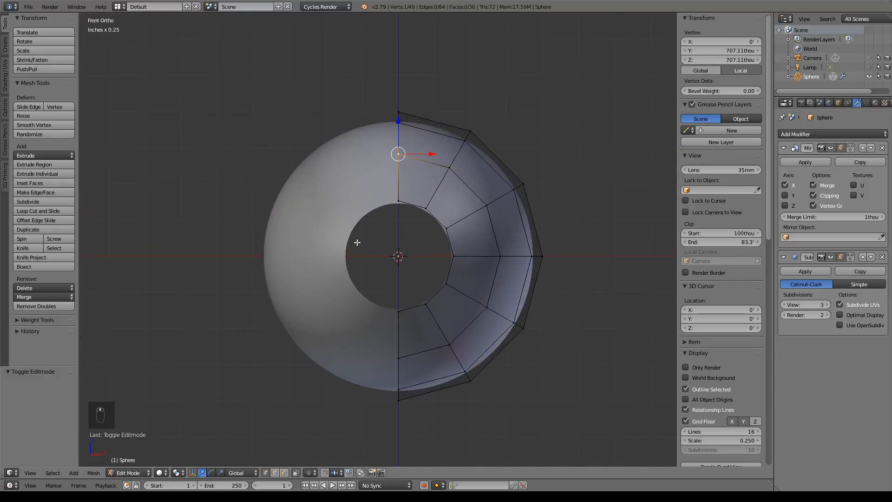
pyautogui.scroll(2, 356, 242)
pyautogui.keyDown('shift'); pyautogui.moveTo(416, 194); pyautogui.dragTo(398, 310, button='middle'); pyautogui.keyUp('shift')
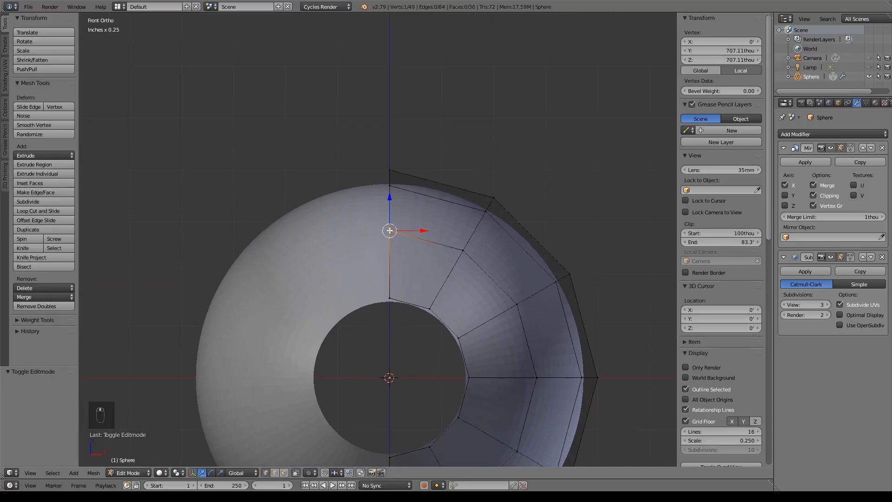
# Rip the centre-line vertex just above the front opening and lower it to local Y about 591 thou, Z about 728 thou, opening a slit.
pyautogui.rightClick(389, 186)
pyautogui.rightClick(390, 170)
pyautogui.moveTo(471, 218); pyautogui.dragTo(375, 225, button='middle')
pyautogui.keyDown('shift'); pyautogui.moveTo(407, 284); pyautogui.dragTo(453, 250, button='middle'); pyautogui.keyUp('shift')
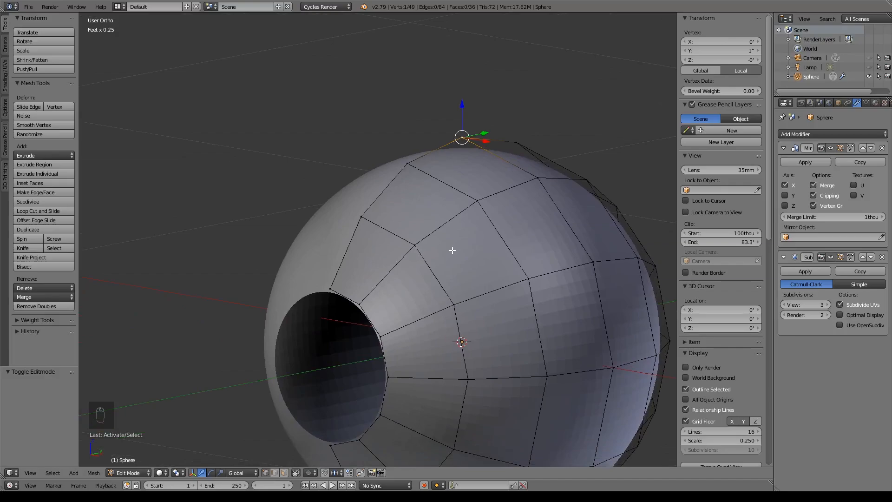
pyautogui.press('KP_3')
pyautogui.keyDown('shift'); pyautogui.moveTo(384, 204); pyautogui.dragTo(422, 212, button='middle'); pyautogui.keyUp('shift')
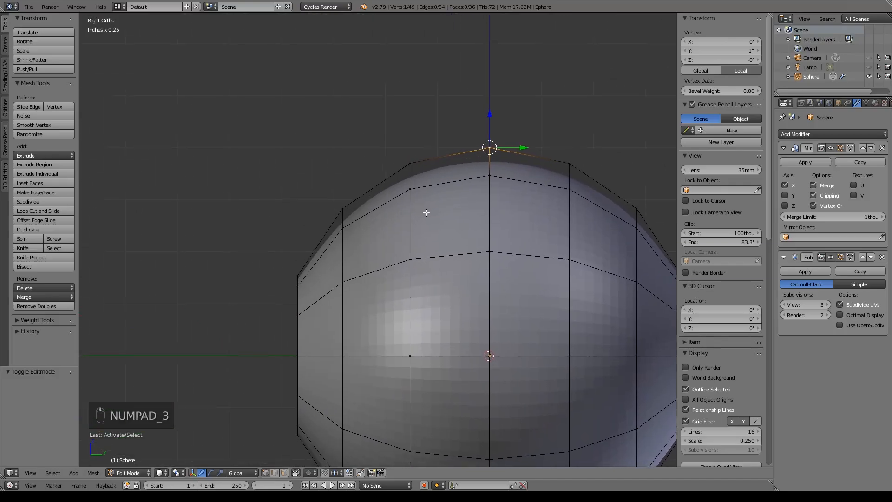
pyautogui.scroll(3, 424, 213)
pyautogui.rightClick(274, 254)
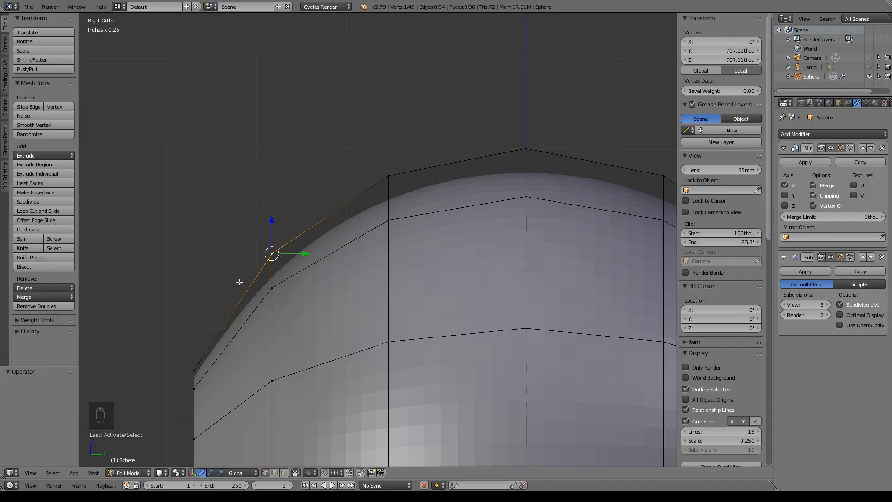
pyautogui.press('v')
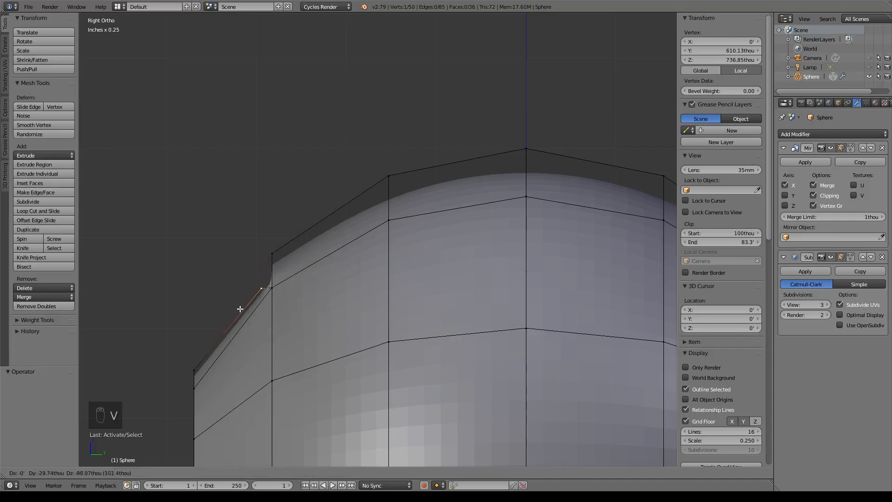
pyautogui.click(242, 316)
pyautogui.moveTo(243, 315); pyautogui.dragTo(406, 329, button='middle')
pyautogui.press('KP_3')
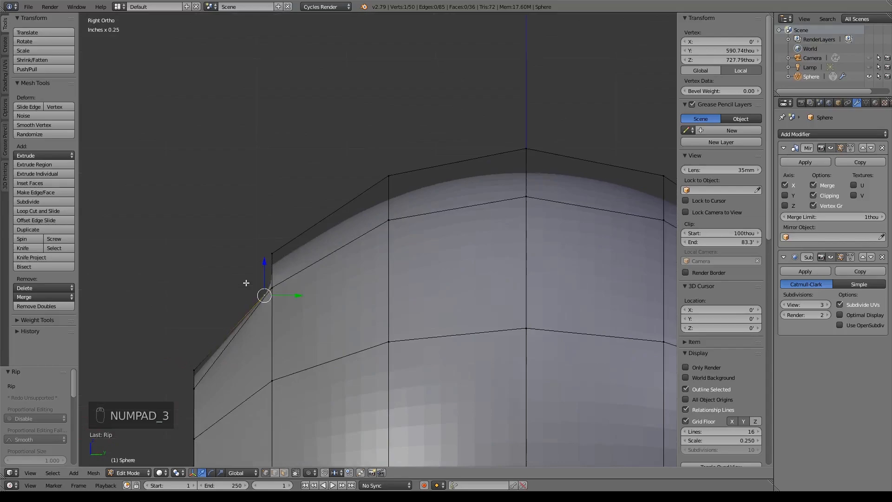
# Try ripping the next centre-line vertex up toward the sphere's crown, and undo that rip.
pyautogui.keyDown('shift'); pyautogui.moveTo(258, 277); pyautogui.dragTo(252, 290, button='middle'); pyautogui.keyUp('shift')
pyautogui.rightClick(383, 190)
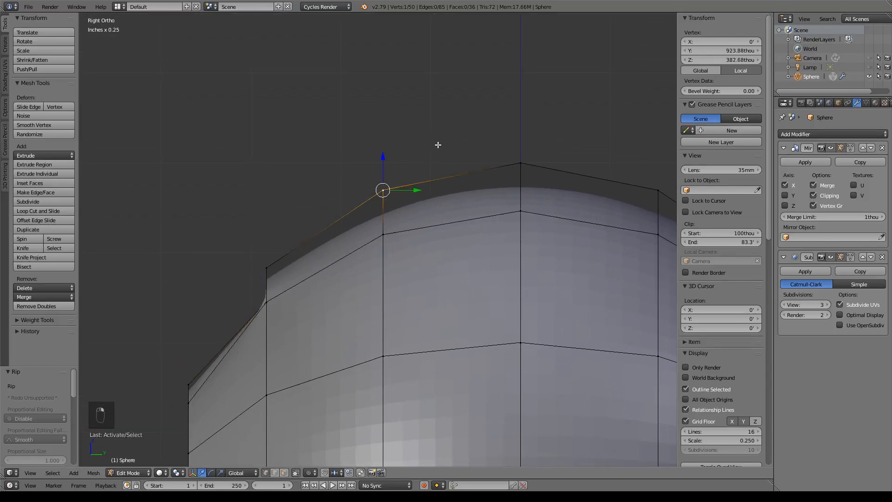
pyautogui.press('v')
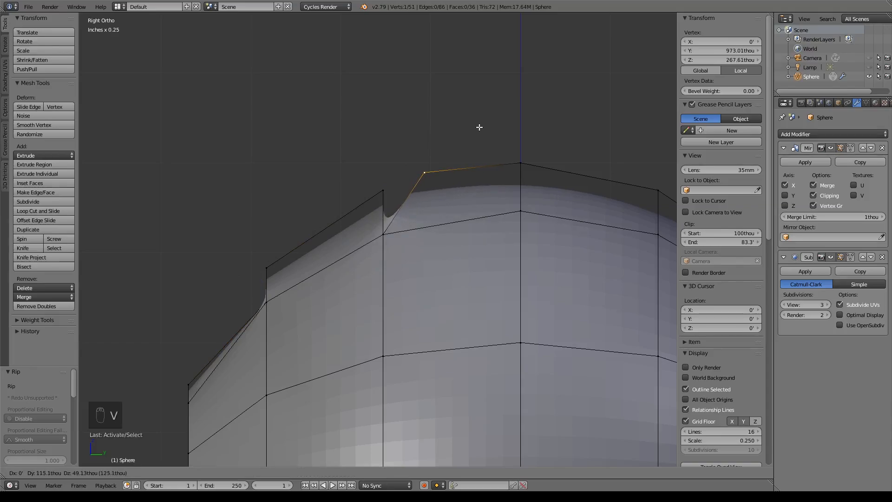
pyautogui.click(479, 126)
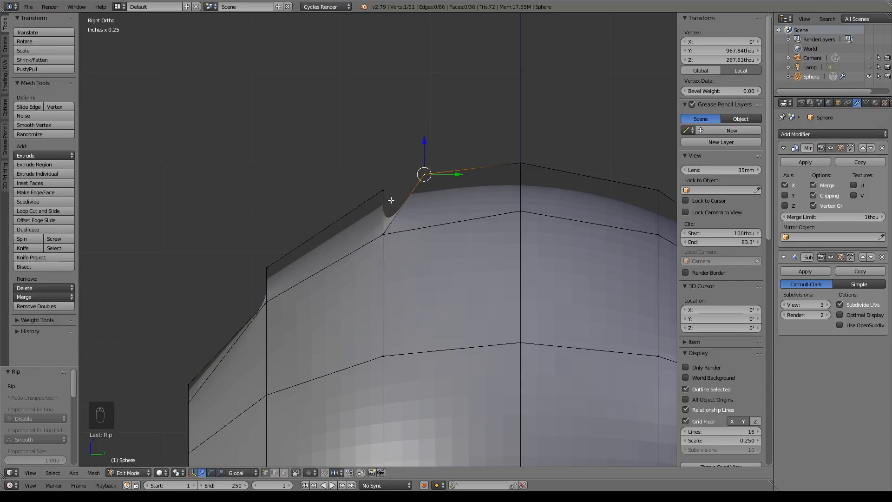
pyautogui.moveTo(325, 339); pyautogui.dragTo(348, 299, button='middle')
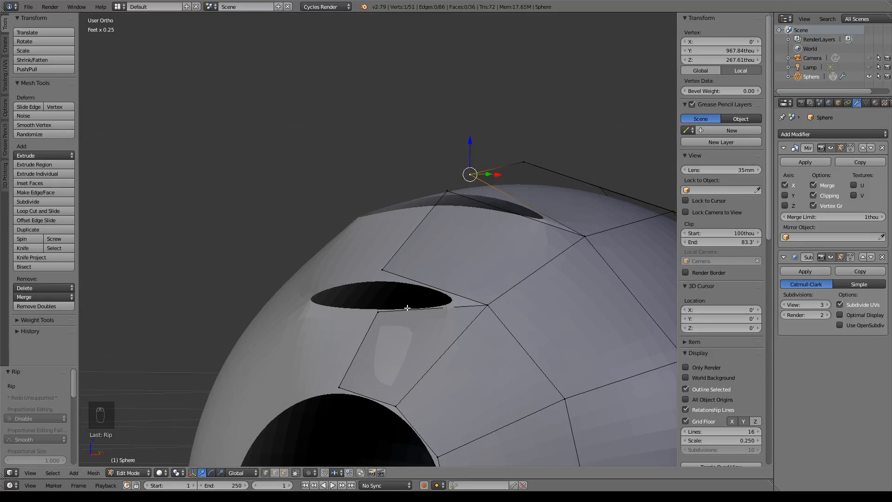
pyautogui.hotkey('ctrl', 'z')
pyautogui.hotkey('ctrl', 'z')
pyautogui.press('KP_3')
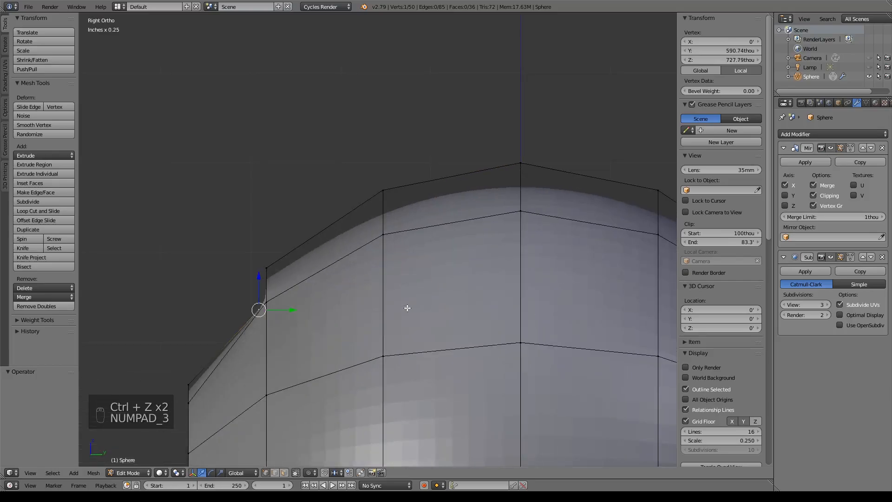
# Rip the next centre-line vertex forward and down to local Y about 800 thou, Z about 429 thou, opening a second slit.
pyautogui.rightClick(383, 186)
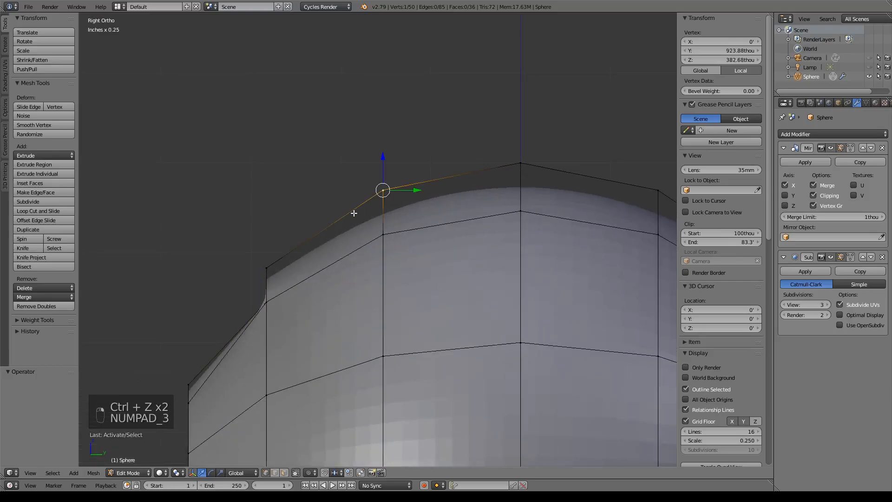
pyautogui.press('v')
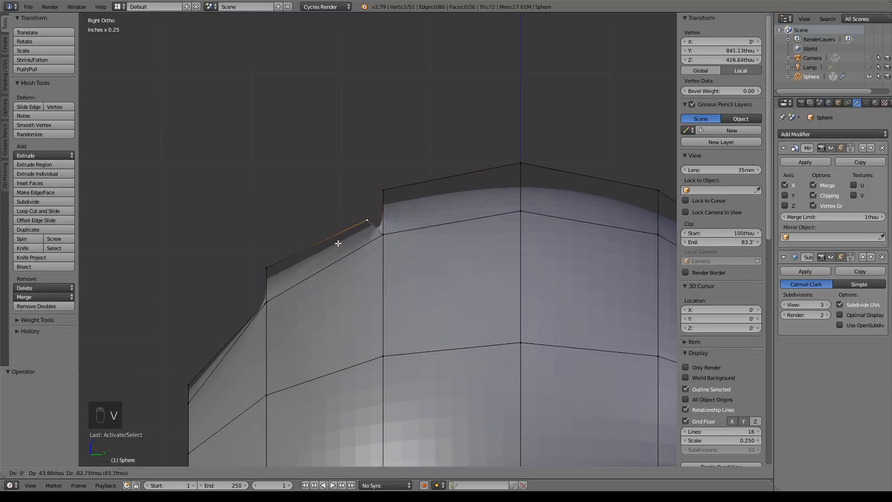
pyautogui.click(337, 254)
pyautogui.moveTo(337, 254); pyautogui.dragTo(381, 263, button='middle')
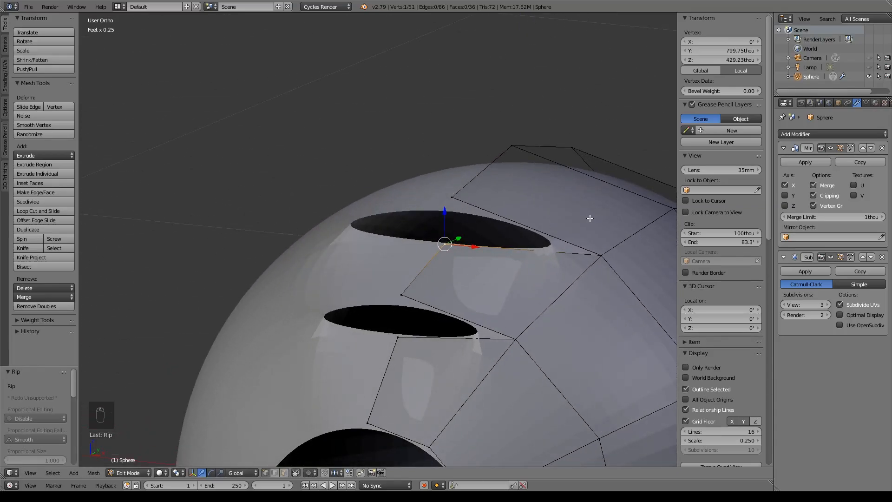
# Compare the two slits above the sphere's front opening with the head in the reference image, from the front and the side.
pyautogui.scroll(-5, 531, 279)
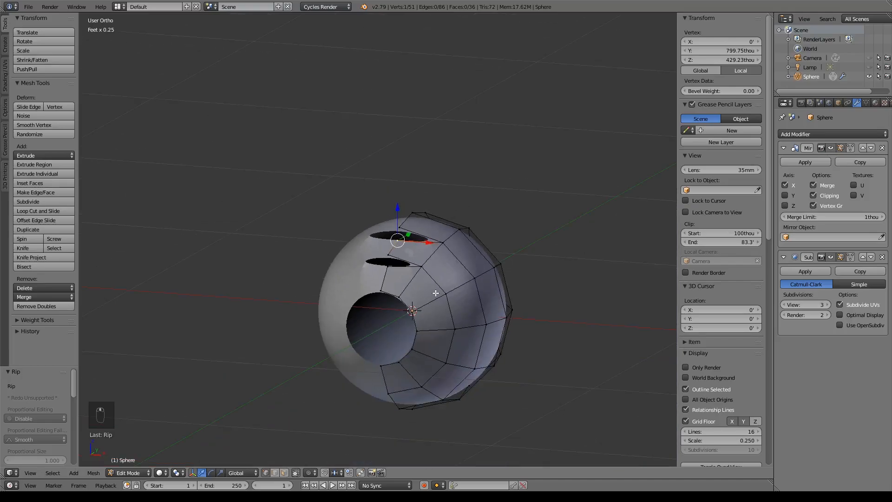
pyautogui.moveTo(335, 271)
pyautogui.mouseDown(button='middle')
pyautogui.moveTo(372, 276)
pyautogui.moveTo(331, 277)
pyautogui.mouseUp(button='middle')
pyautogui.press('KP_1')
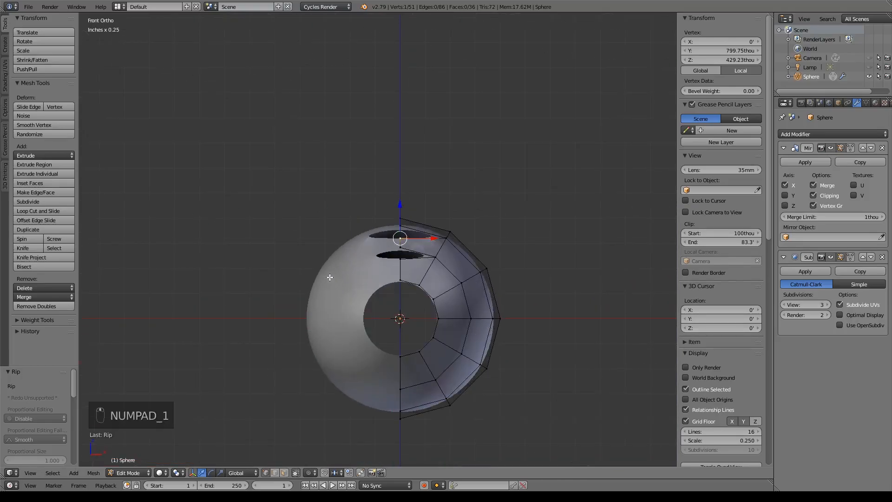
pyautogui.scroll(-4, 354, 274)
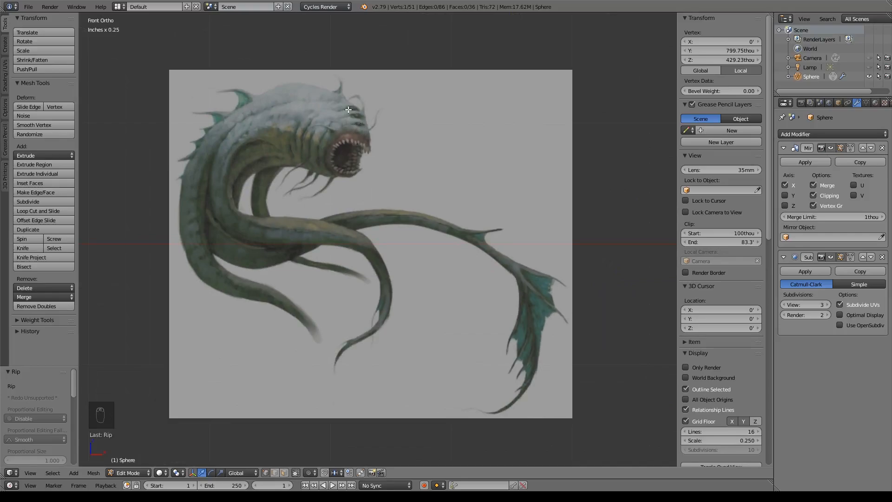
pyautogui.keyDown('shift'); pyautogui.moveTo(573, 184); pyautogui.dragTo(111, 175, button='middle'); pyautogui.keyUp('shift')
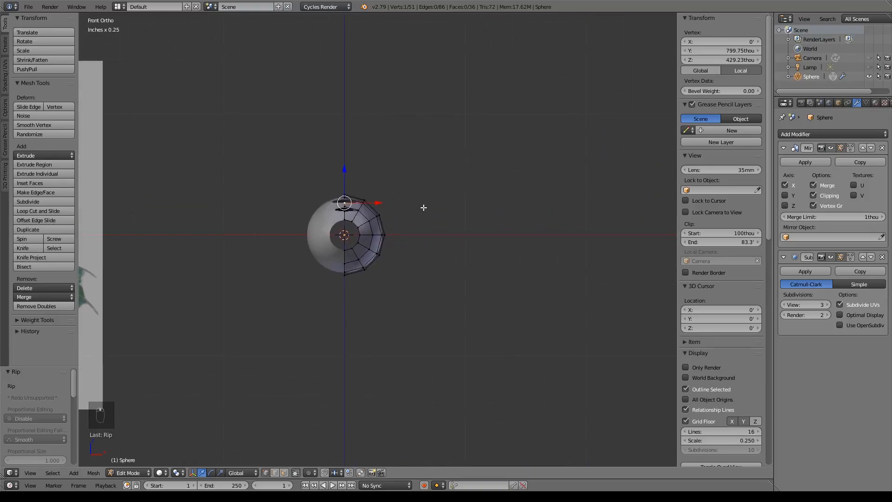
pyautogui.scroll(9, 422, 203)
pyautogui.keyDown('shift'); pyautogui.moveTo(281, 149); pyautogui.dragTo(440, 280, button='middle'); pyautogui.keyUp('shift')
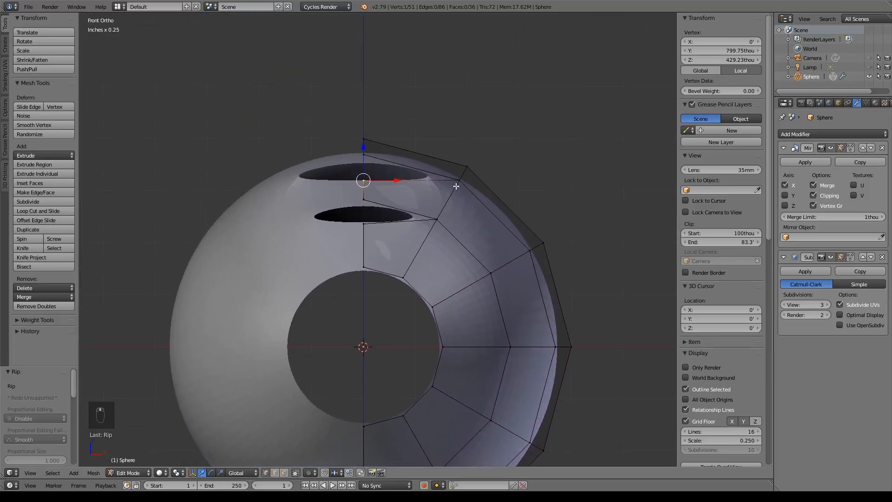
pyautogui.moveTo(533, 166); pyautogui.dragTo(432, 183, button='middle')
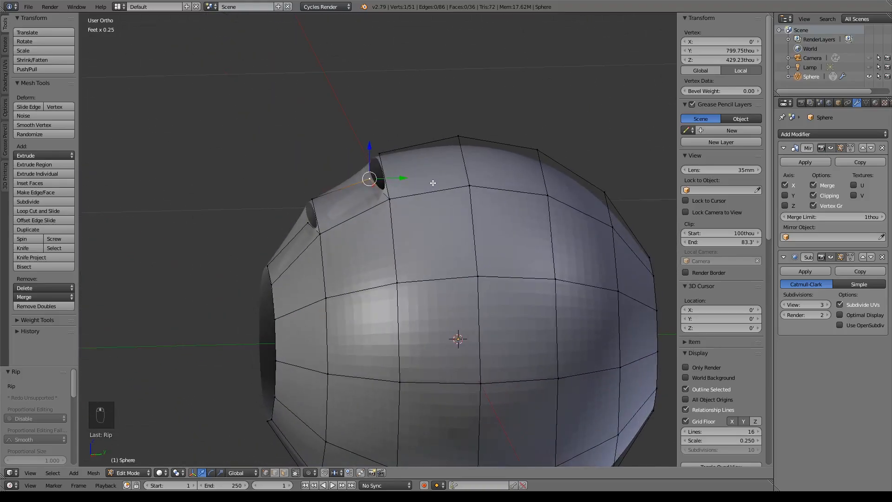
# Rip the sphere's topmost centre-line vertex and pull it forward and down to open a third slit.
pyautogui.press('KP_3')
pyautogui.scroll(5, 434, 181)
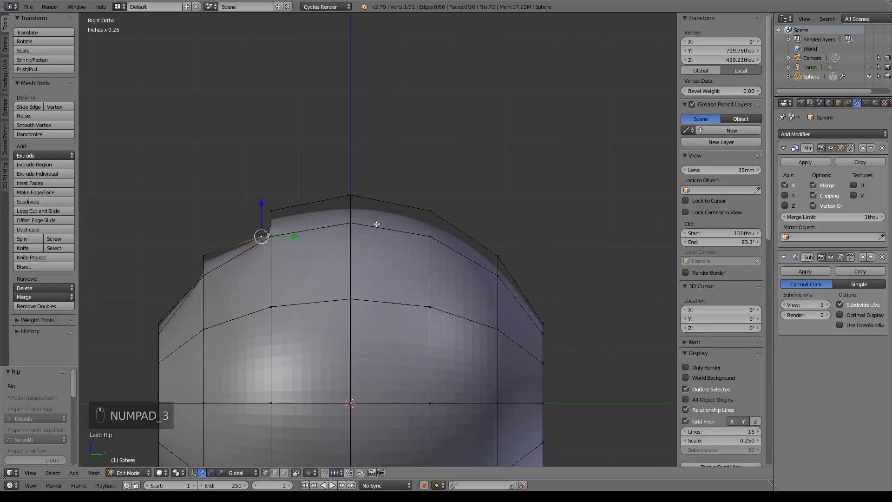
pyautogui.keyDown('shift'); pyautogui.moveTo(345, 207); pyautogui.dragTo(439, 220, button='middle'); pyautogui.keyUp('shift')
pyautogui.rightClick(415, 161)
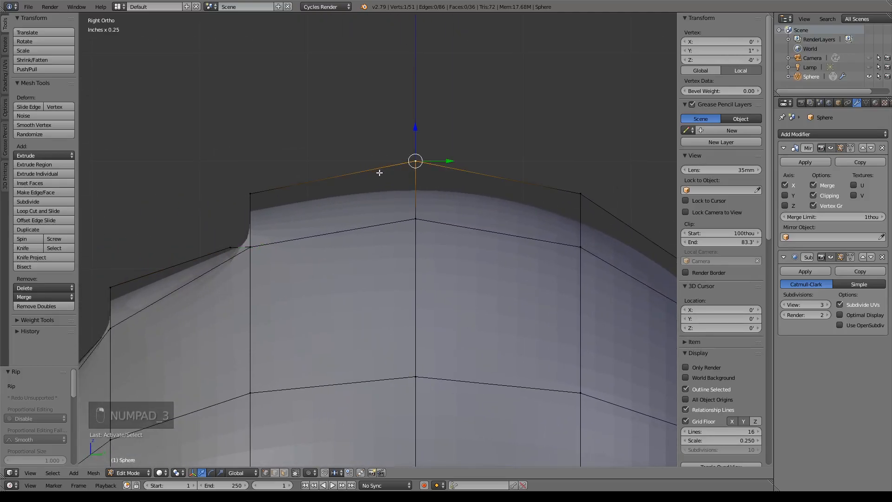
pyautogui.press('g')
pyautogui.rightClick(392, 169)
pyautogui.press('v')
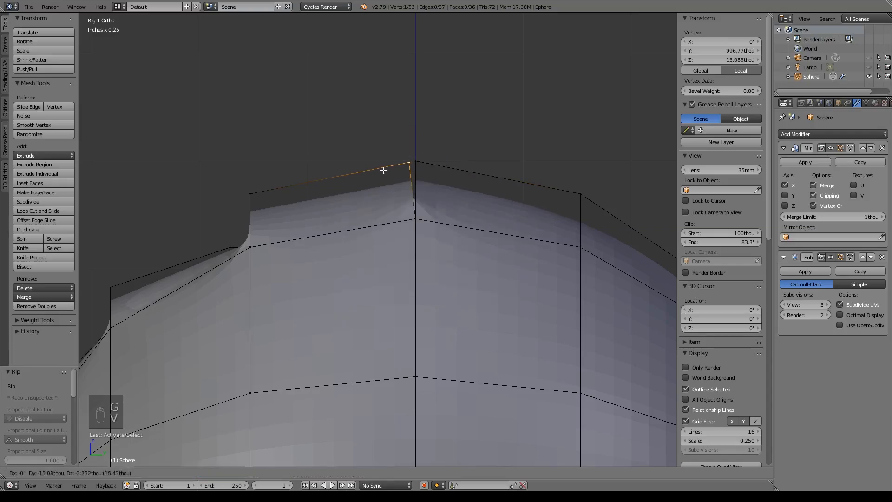
pyautogui.click(356, 209)
pyautogui.moveTo(374, 234); pyautogui.dragTo(406, 252, button='middle')
# Raise the crown vertex behind the third slit, and move the next centre-line vertex behind it up 161 thou.
pyautogui.rightClick(408, 147)
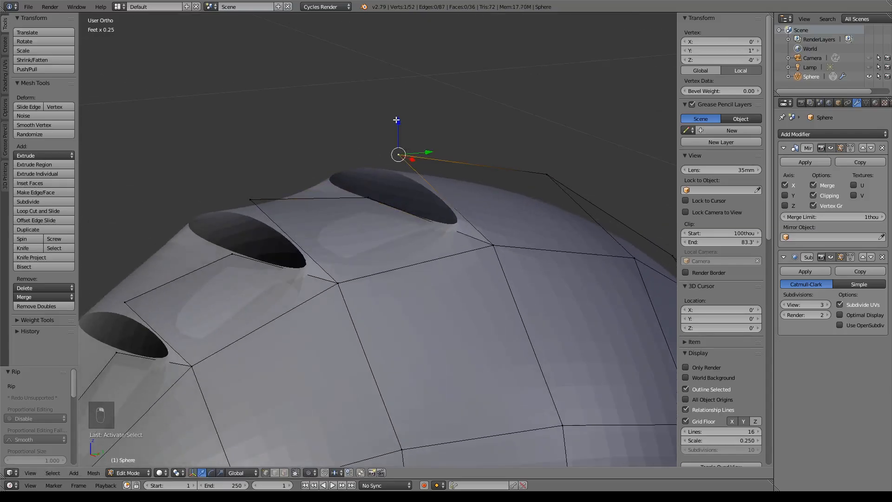
pyautogui.moveTo(397, 121); pyautogui.dragTo(398, 99)
pyautogui.rightClick(561, 177)
pyautogui.moveTo(547, 140); pyautogui.dragTo(534, 71)
pyautogui.scroll(-5, 536, 185)
pyautogui.keyDown('shift'); pyautogui.moveTo(540, 294); pyautogui.dragTo(521, 145, button='middle'); pyautogui.keyUp('shift')
pyautogui.moveTo(554, 239); pyautogui.dragTo(467, 236, button='middle')
pyautogui.moveTo(410, 298); pyautogui.dragTo(516, 283, button='middle')
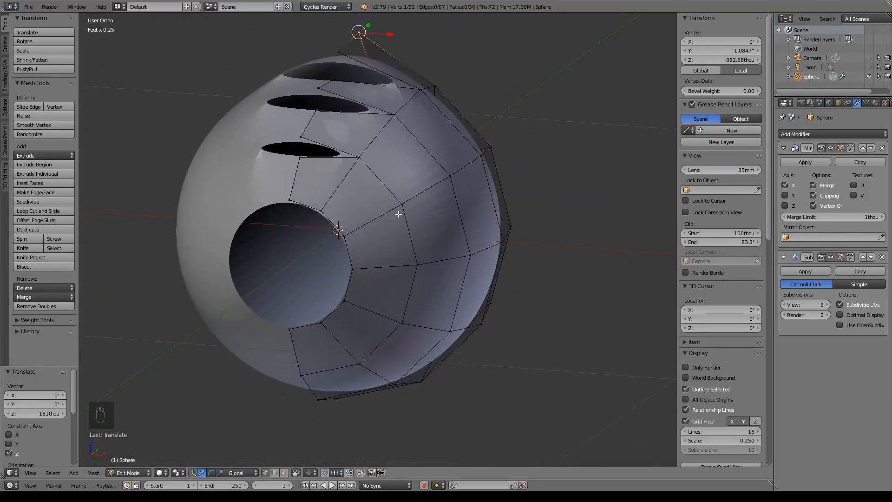
# Leave mesh editing and add a new UV sphere with 12 segments, 8 rings and 1-inch size at the origin.
pyautogui.press('Tab')
pyautogui.scroll(-5, 397, 213)
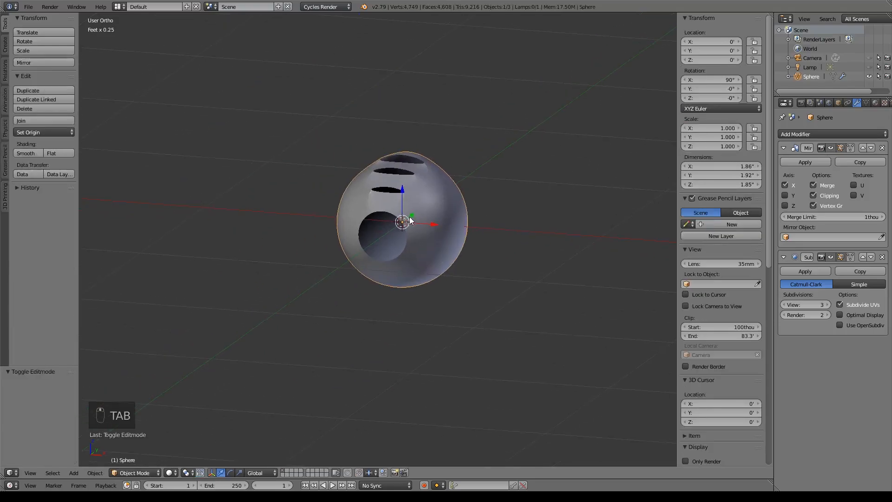
pyautogui.hotkey('shift', 'a')
pyautogui.moveTo(414, 214)
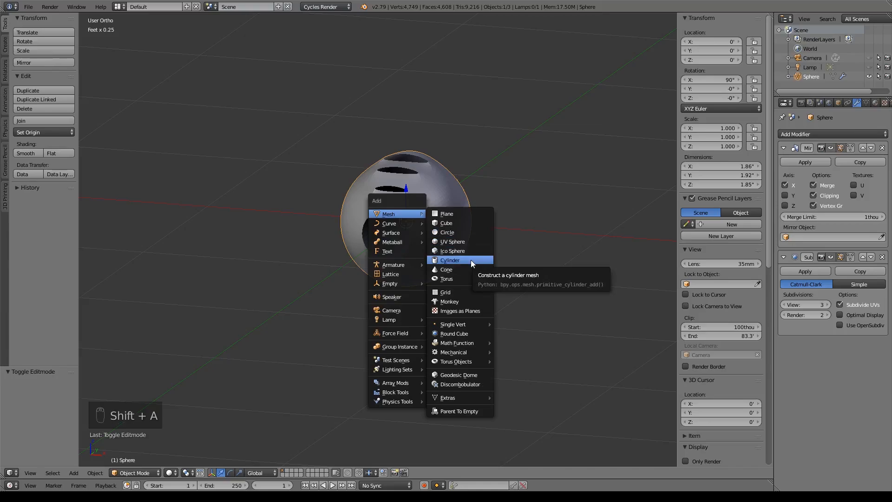
pyautogui.click(468, 246)
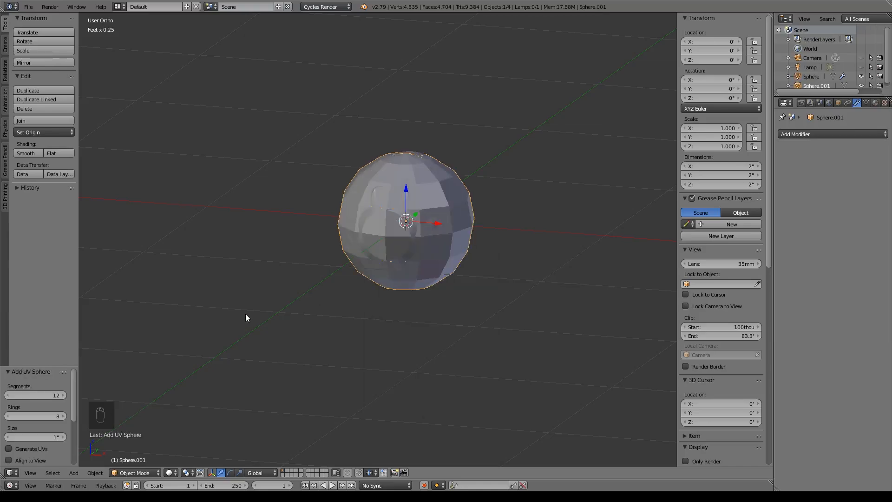
pyautogui.press('KP_1')
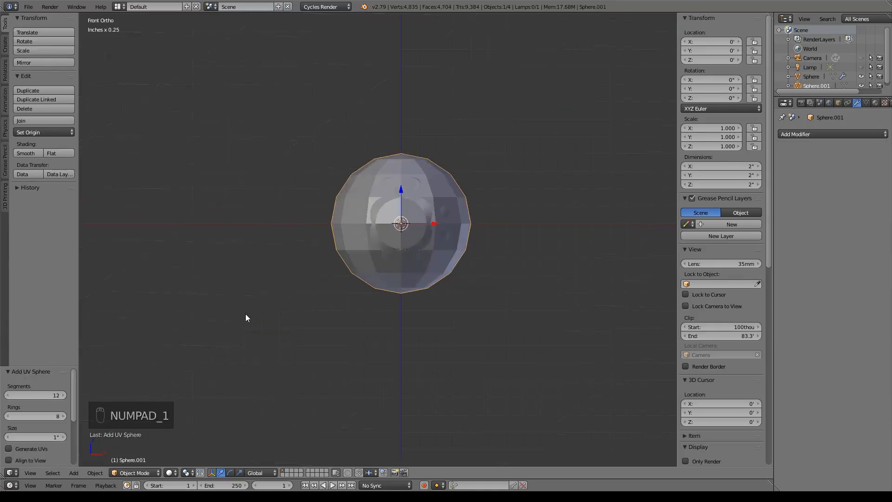
# Align the new UV sphere to the front view and set it to 30 segments and 16 rings.
pyautogui.click(14, 462)
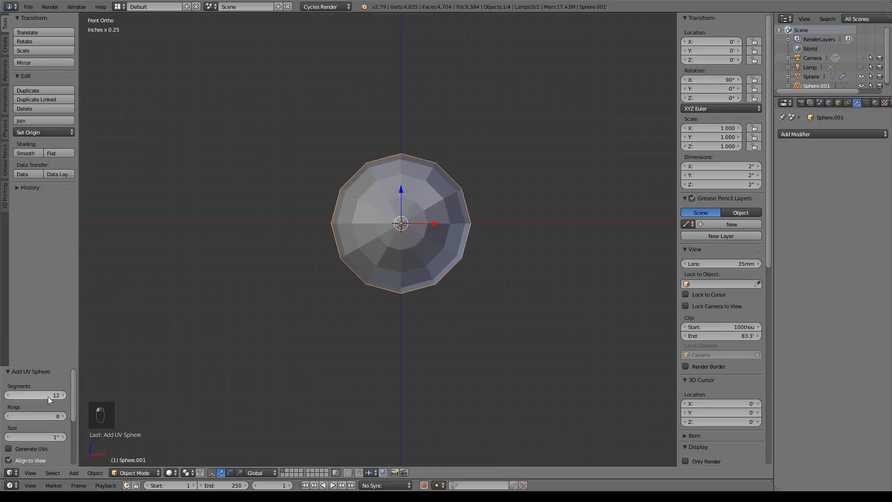
pyautogui.click(49, 397)
pyautogui.press('Return')
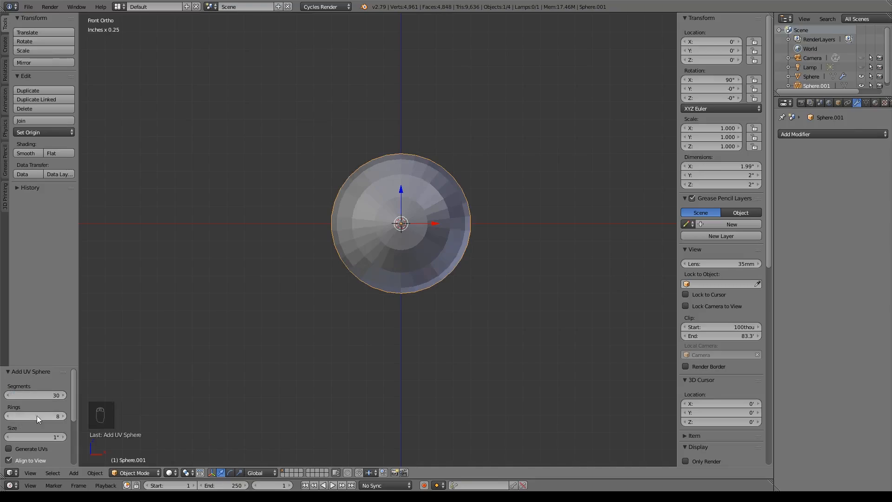
pyautogui.write('160')
pyautogui.press('Return')
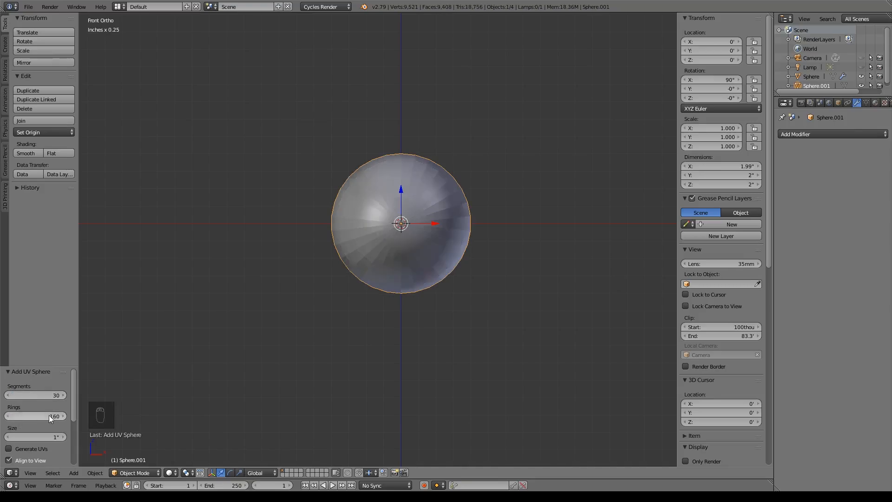
pyautogui.click(50, 416)
pyautogui.write('16')
pyautogui.press('Return')
# Check the reference head, then stretch the new sphere along X by 1.352 and shrink it uniformly by a factor of 0.098.
pyautogui.scroll(4, 372, 314)
pyautogui.keyDown('shift'); pyautogui.moveTo(486, 287); pyautogui.dragTo(447, 322, button='middle'); pyautogui.keyUp('shift')
pyautogui.scroll(-6, 326, 302)
pyautogui.keyDown('shift'); pyautogui.moveTo(205, 278); pyautogui.dragTo(488, 316, button='middle'); pyautogui.keyUp('shift')
pyautogui.keyDown('shift'); pyautogui.moveTo(307, 256); pyautogui.dragTo(512, 279, button='middle'); pyautogui.keyUp('shift')
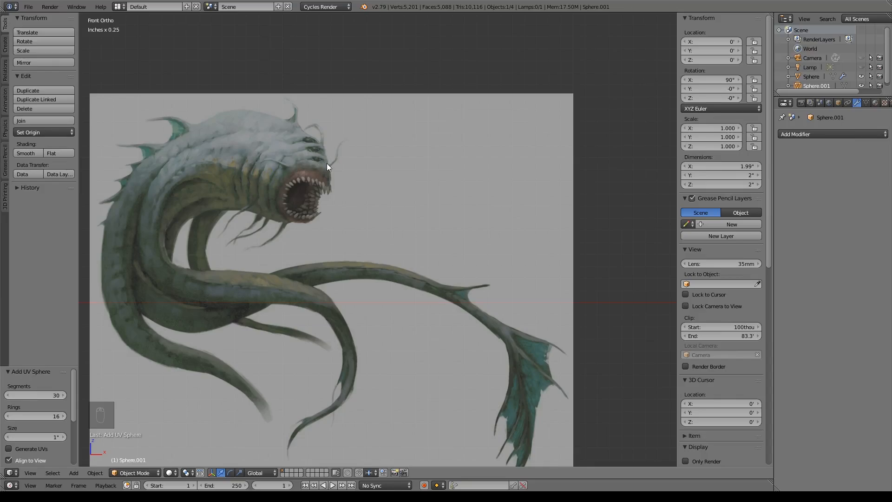
pyautogui.press('KP_Decimal')
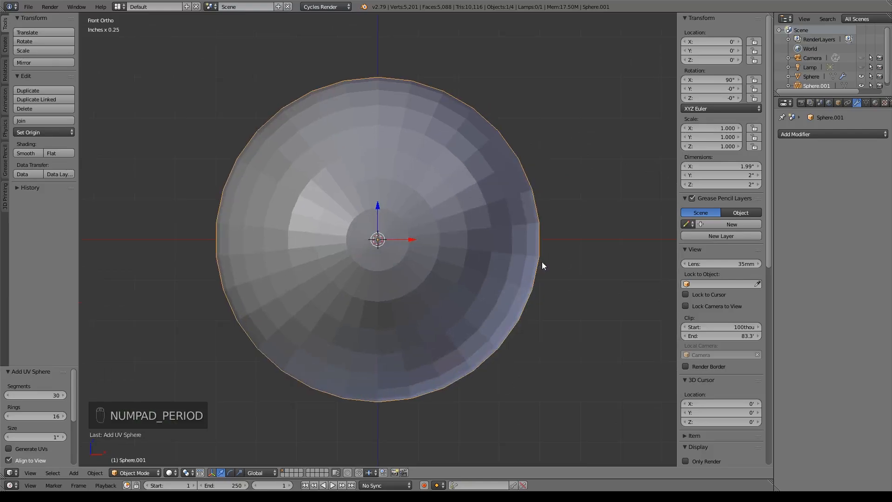
pyautogui.press('s')
pyautogui.press('x')
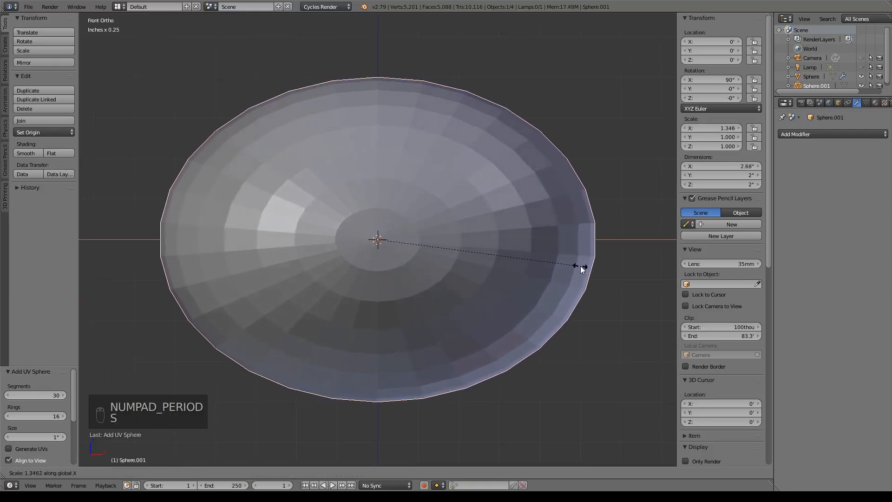
pyautogui.click(581, 266)
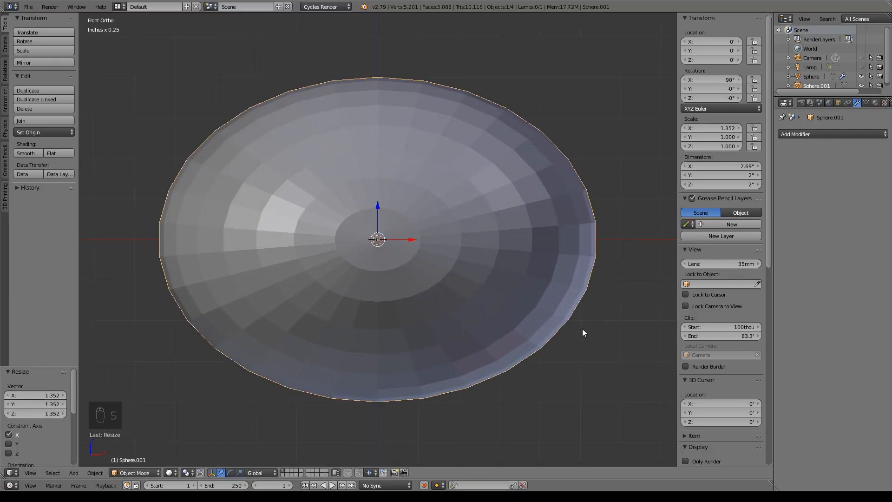
pyautogui.press('s')
pyautogui.click(402, 249)
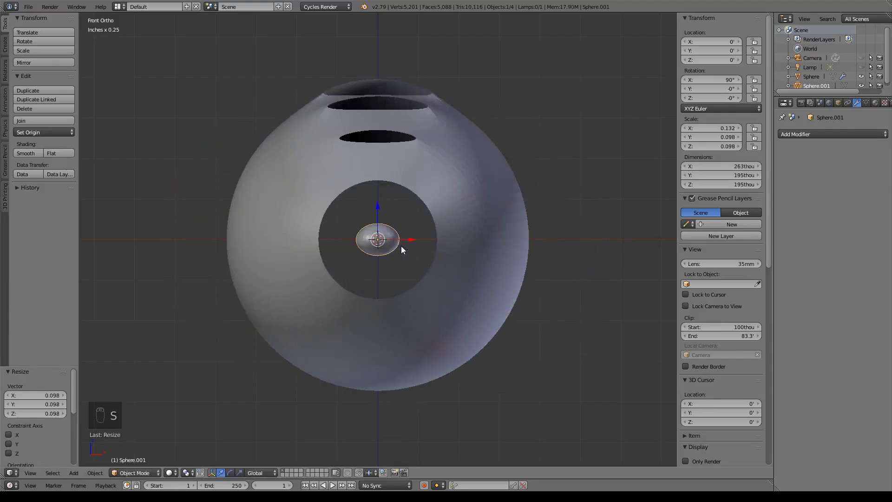
# Move the small eye sphere up about 625 thou and forward about 622 thou into the lowest slit above the mouth.
pyautogui.moveTo(381, 208); pyautogui.dragTo(369, 109)
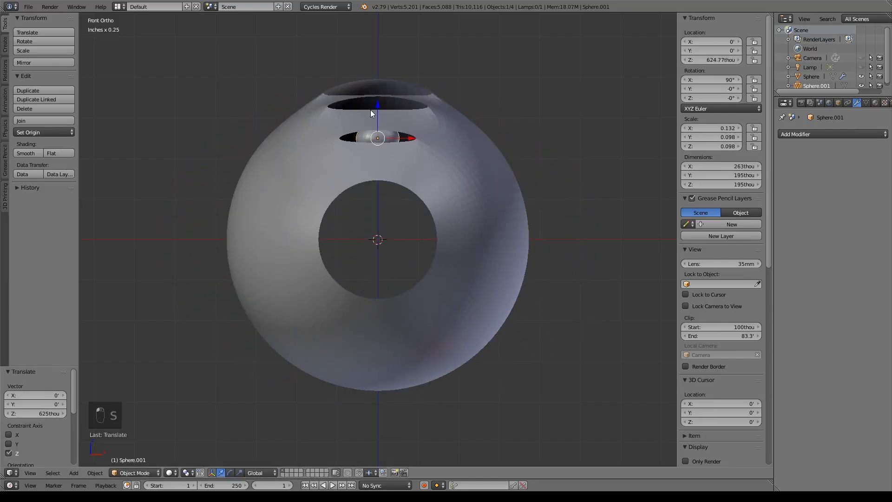
pyautogui.press('KP_3')
pyautogui.press('z')
pyautogui.keyDown('shift'); pyautogui.moveTo(413, 167); pyautogui.dragTo(463, 209, button='middle'); pyautogui.keyUp('shift')
pyautogui.moveTo(459, 180); pyautogui.dragTo(357, 180)
pyautogui.scroll(6, 336, 219)
pyautogui.keyDown('shift'); pyautogui.moveTo(261, 19); pyautogui.dragTo(467, 268, button='middle'); pyautogui.keyUp('shift')
pyautogui.press('KP_1')
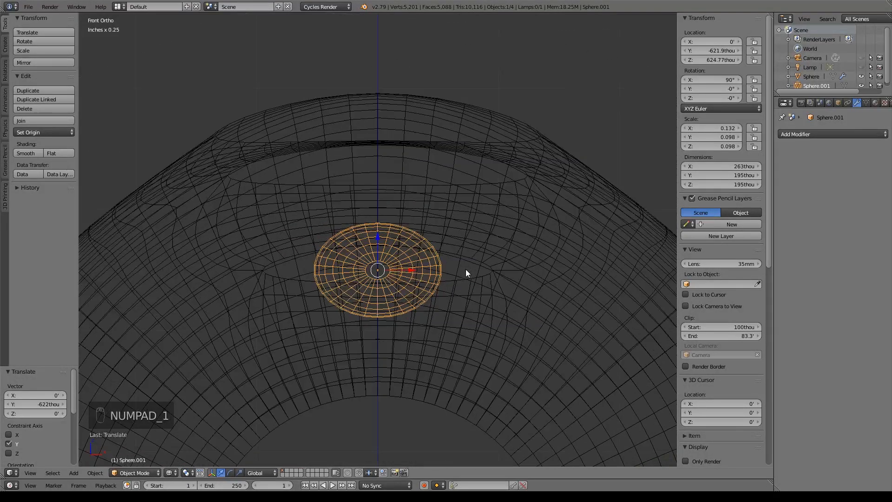
# Check the eye's fit in the lowest slit and enlarge it uniformly by a factor of 1.094.
pyautogui.press('z')
pyautogui.scroll(3, 475, 278)
pyautogui.keyDown('shift'); pyautogui.moveTo(488, 279); pyautogui.dragTo(486, 271, button='middle'); pyautogui.keyUp('shift')
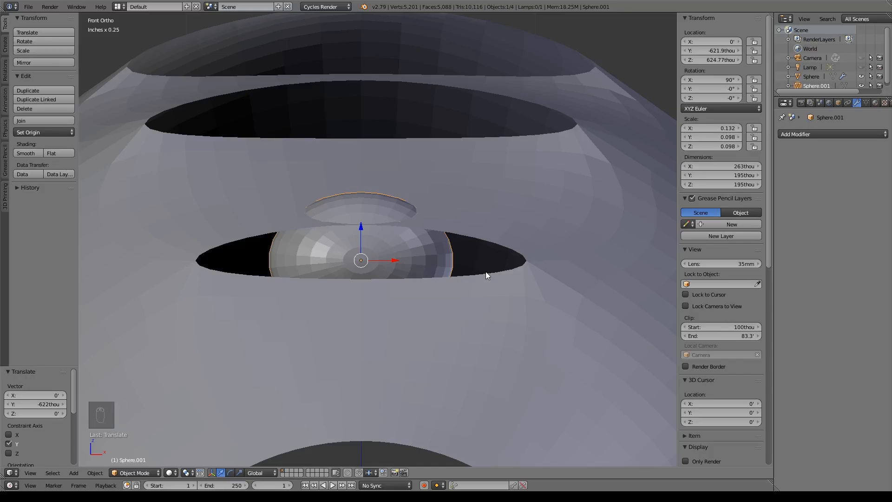
pyautogui.scroll(-5, 465, 271)
pyautogui.scroll(4, 468, 277)
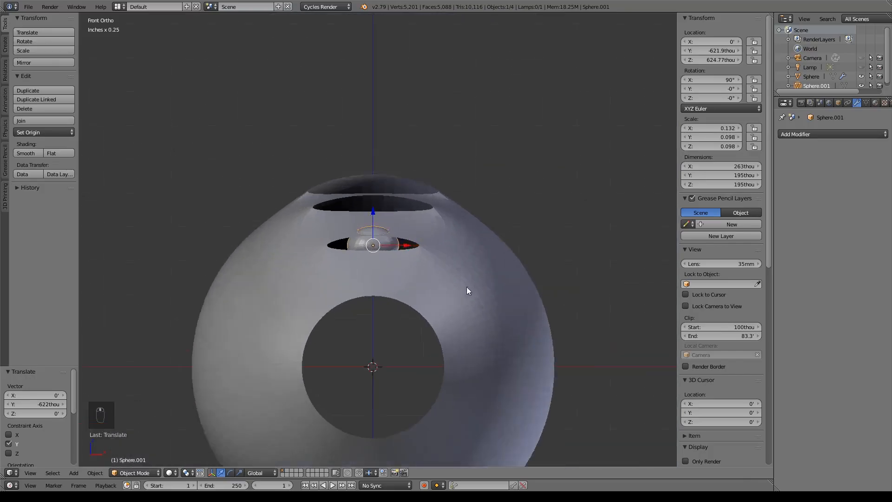
pyautogui.scroll(2, 466, 293)
pyautogui.press('s')
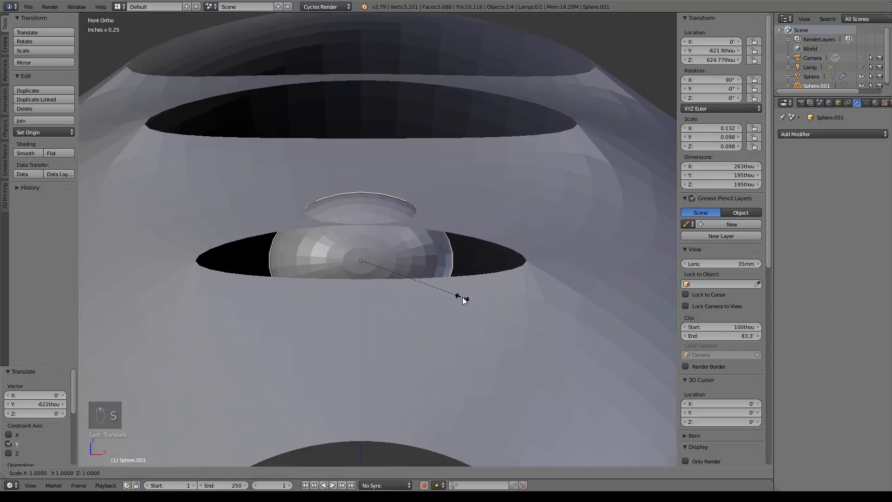
pyautogui.click(473, 295)
pyautogui.moveTo(523, 315)
pyautogui.mouseDown(button='middle')
pyautogui.moveTo(446, 315)
pyautogui.moveTo(478, 308)
pyautogui.moveTo(467, 305)
pyautogui.moveTo(523, 314)
pyautogui.mouseUp(button='middle')
pyautogui.scroll(-5, 435, 321)
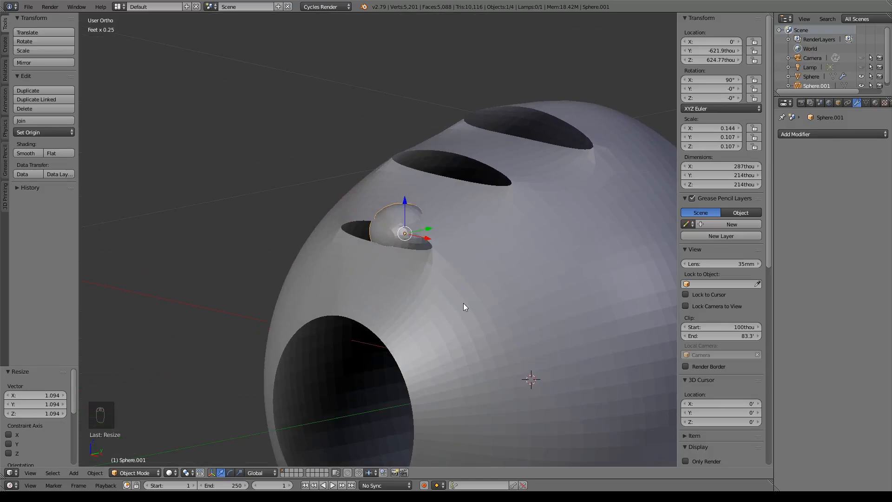
# Duplicate the eye sphere and move the copy 290 thou back and 166 thou up into the middle slit.
pyautogui.hotkey('shift', 'd')
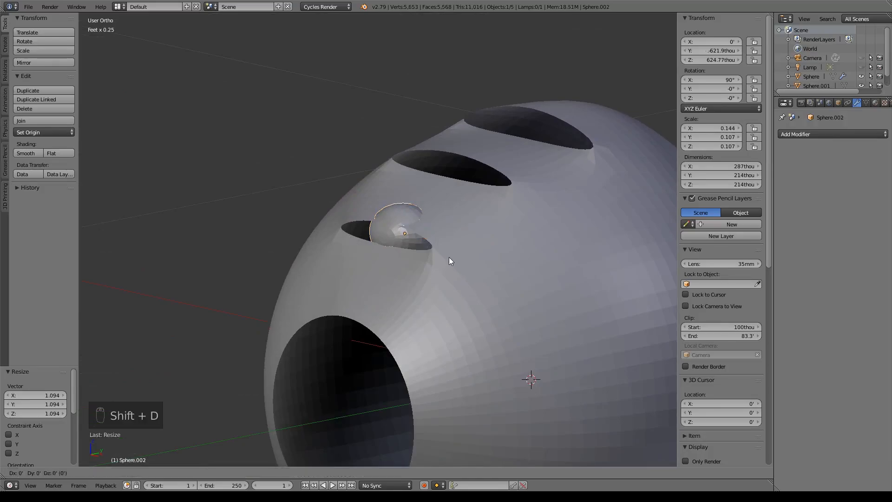
pyautogui.rightClick(449, 257)
pyautogui.press('KP_5')
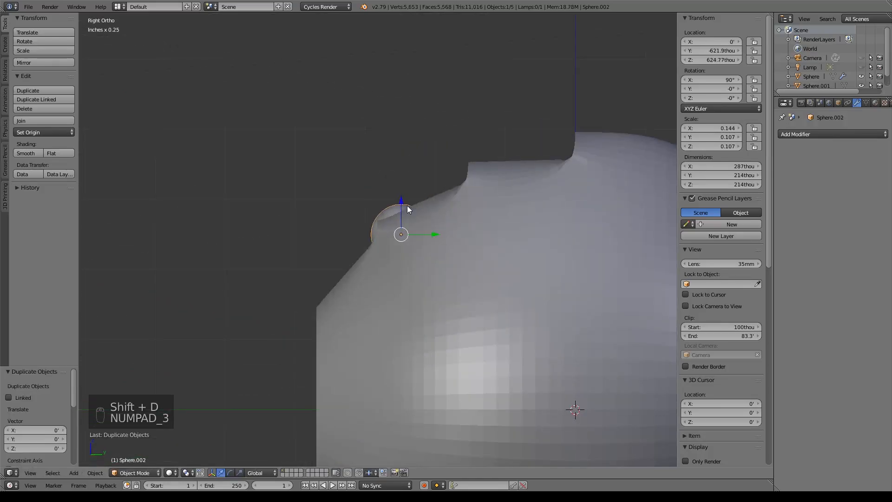
pyautogui.press('KP_3')
pyautogui.press('g')
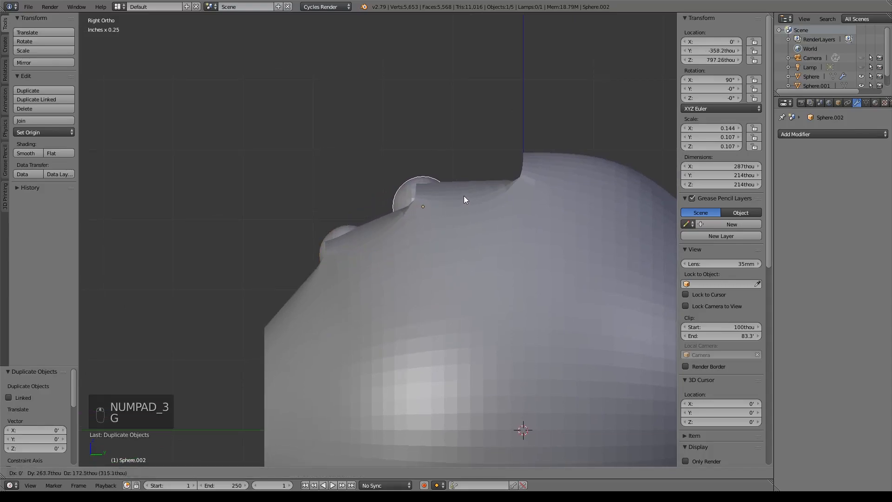
pyautogui.click(470, 197)
# Enlarge the middle slit's eye uniformly by a factor of 1.164.
pyautogui.moveTo(471, 196); pyautogui.dragTo(537, 247, button='middle')
pyautogui.press('KP_1')
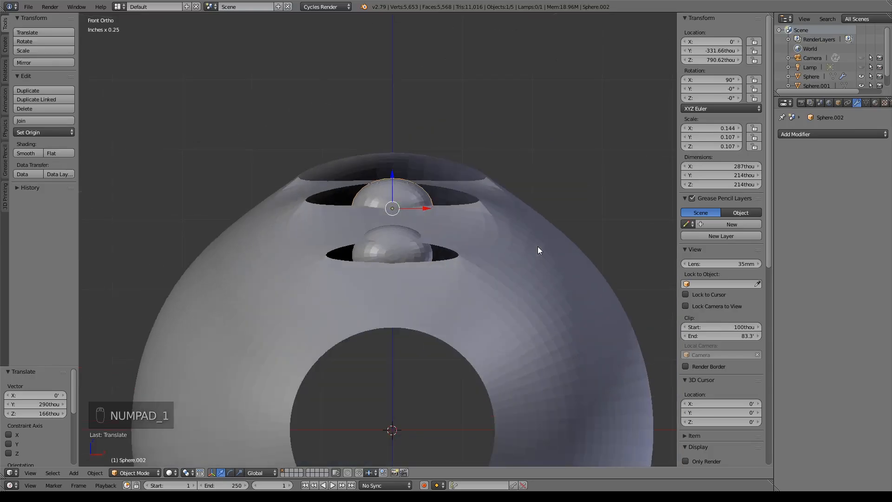
pyautogui.press('s')
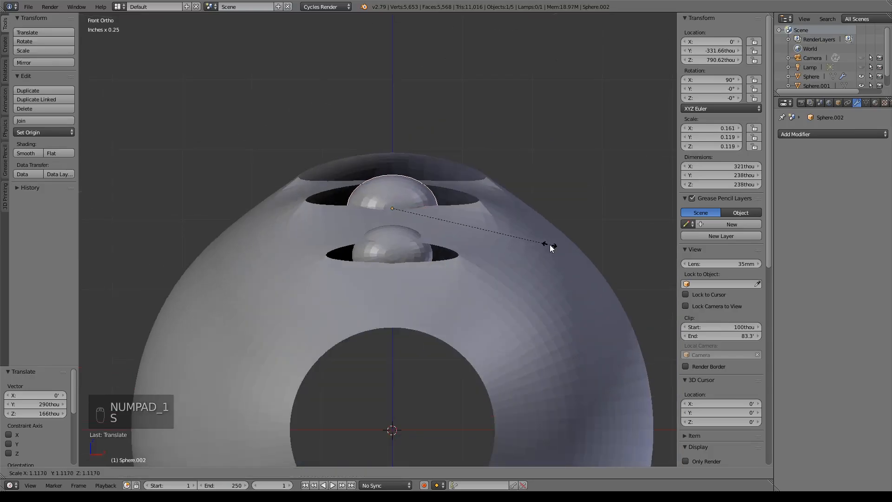
pyautogui.click(556, 245)
# Duplicate the middle eye into the topmost slit, 362 thou back and 103 thou up, and raise the copy another 66.3 thou.
pyautogui.moveTo(557, 245); pyautogui.dragTo(431, 299, button='middle')
pyautogui.press('KP_3')
pyautogui.hotkey('shift', 'd')
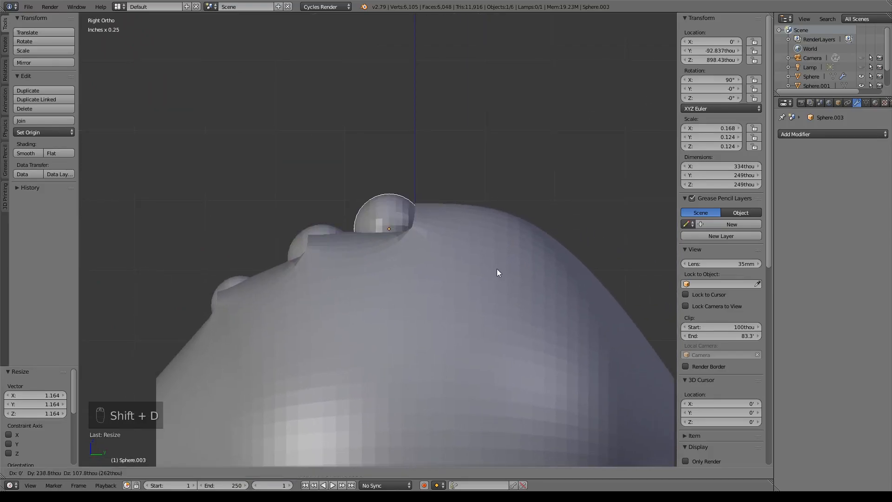
pyautogui.click(531, 271)
pyautogui.press('KP_1')
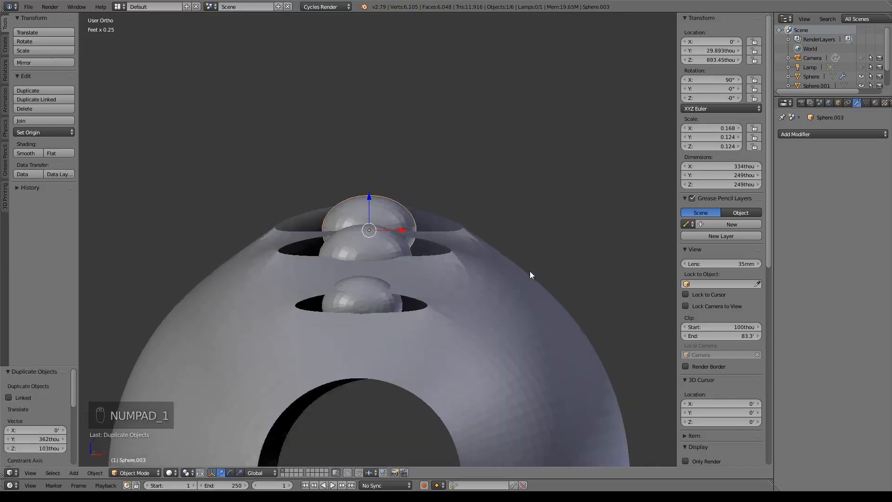
pyautogui.moveTo(367, 196); pyautogui.dragTo(364, 177)
# Enlarge the topmost eye uniformly by a factor of 1.217.
pyautogui.moveTo(536, 226); pyautogui.dragTo(467, 246, button='middle')
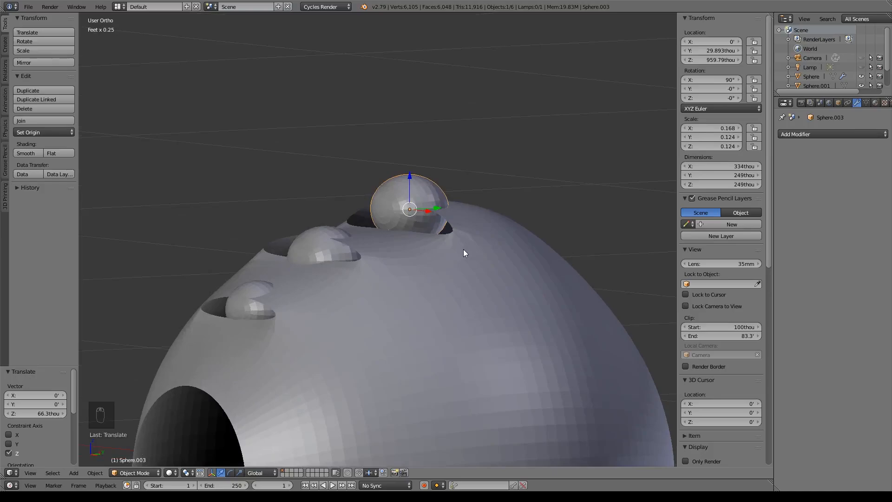
pyautogui.press('s')
pyautogui.click(470, 254)
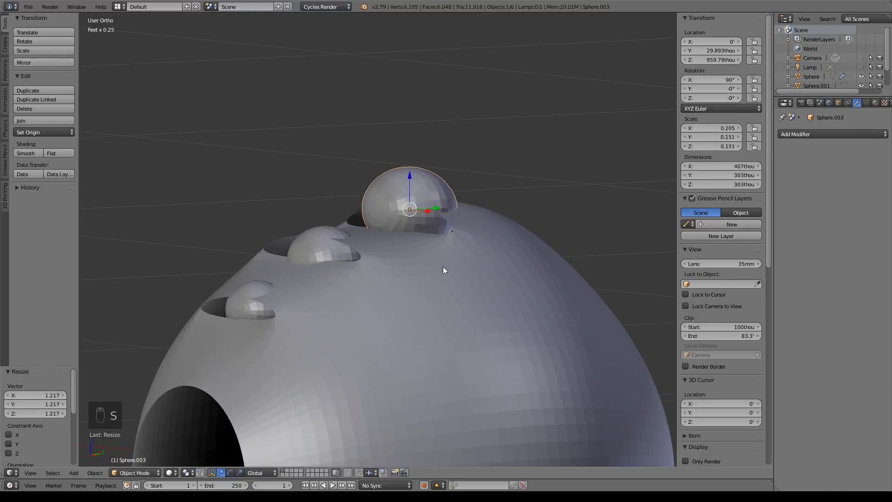
# Fine-tune the eye heights to Z 971.4 thou for the topmost, 614.82 thou for the lowest and 785.65 thou for the middle one.
pyautogui.press('KP_1')
pyautogui.click(368, 178)
pyautogui.rightClick(377, 285)
pyautogui.click(367, 273)
pyautogui.rightClick(371, 233)
pyautogui.moveTo(369, 226); pyautogui.dragTo(372, 229)
pyautogui.moveTo(371, 230); pyautogui.dragTo(449, 296, button='middle')
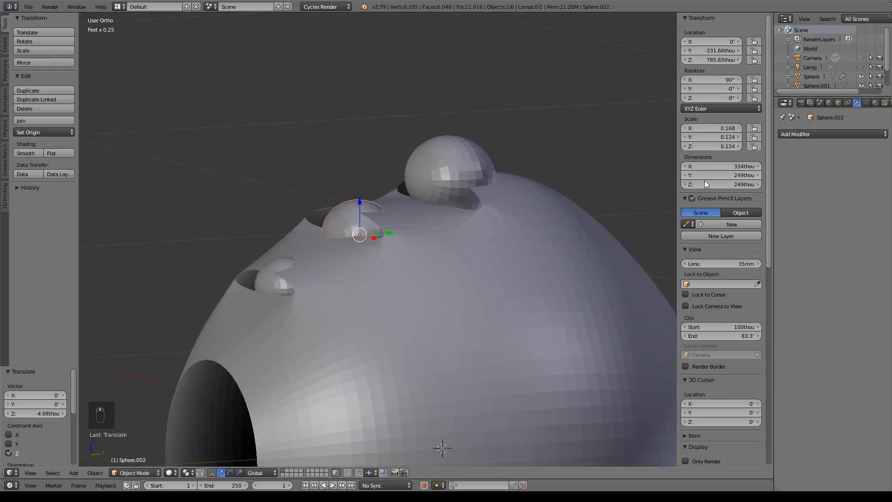
# Rename the three eye spheres Eye 1, Eye 2 and Eye 3, from the lowest slit to the topmost.
pyautogui.scroll(-2, 848, 57)
pyautogui.moveTo(814, 90); pyautogui.dragTo(793, 95)
pyautogui.doubleClick(819, 64)
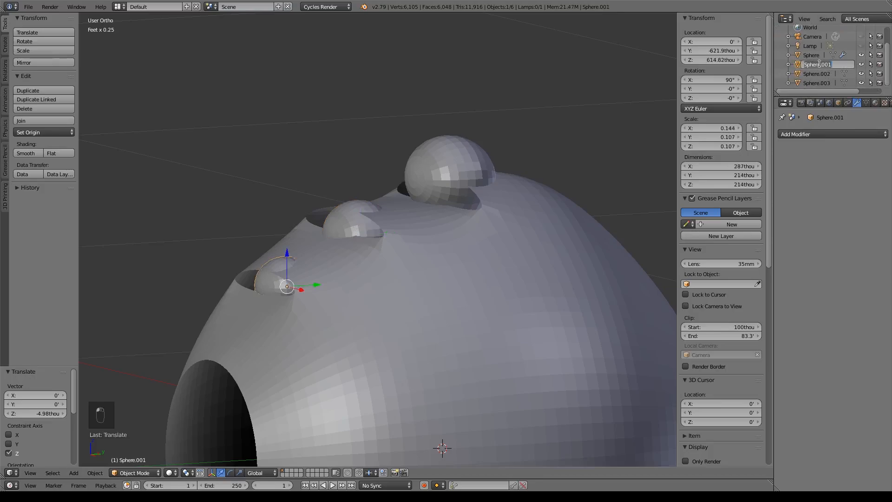
pyautogui.write('Eye 1')
pyautogui.press('Return')
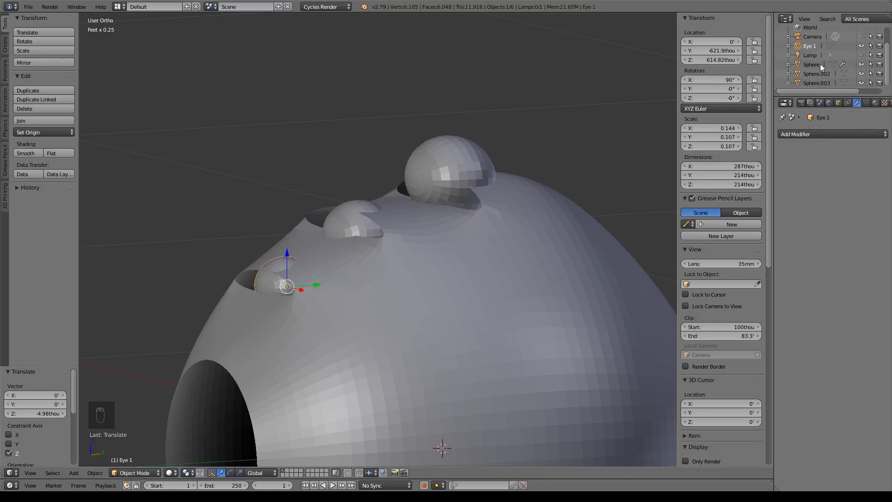
pyautogui.doubleClick(809, 75)
pyautogui.write('Eye 2')
pyautogui.press('Return')
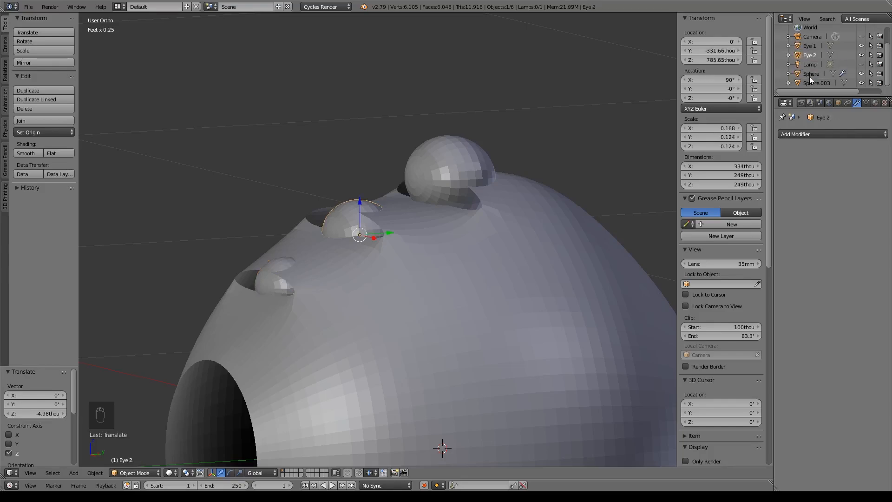
pyautogui.doubleClick(824, 84)
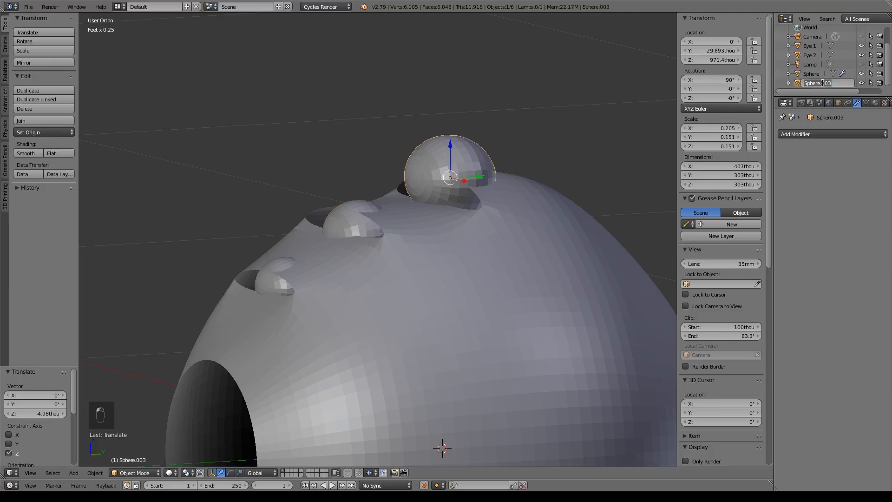
pyautogui.write('Eye 3')
pyautogui.press('Return')
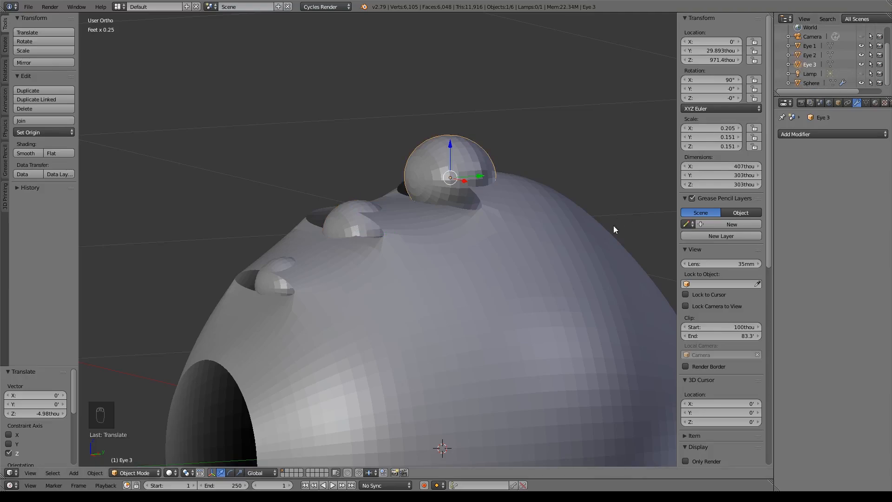
# Rename the large body sphere as Aboleth.
pyautogui.rightClick(613, 225)
pyautogui.doubleClick(804, 83)
pyautogui.press('BackSpace')
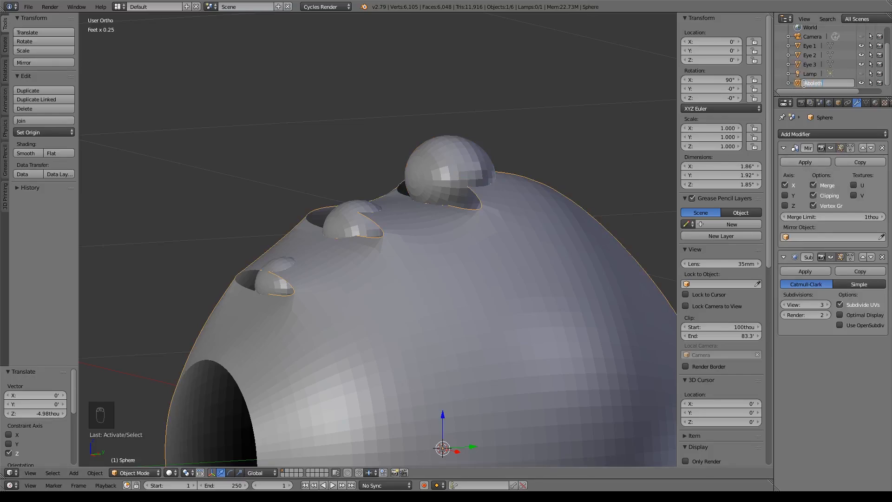
pyautogui.write('Aboleth')
pyautogui.press('Return')
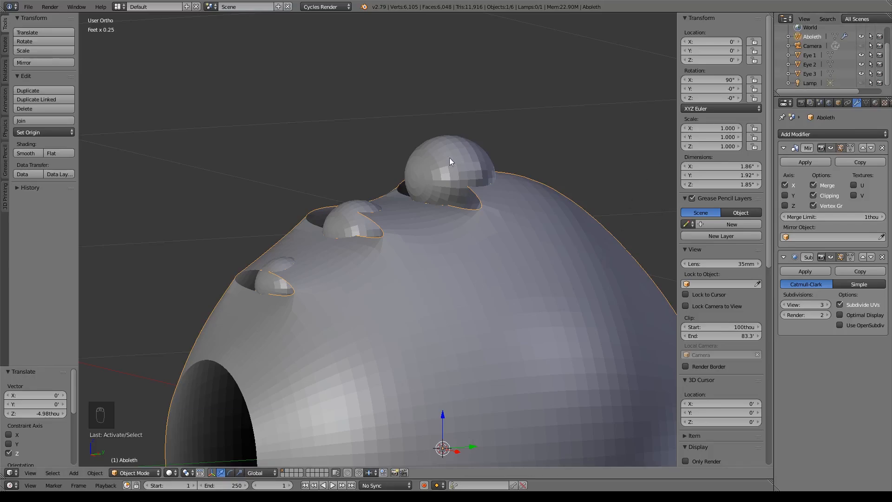
# Try making the three eyes unselectable, test selecting and grabbing through the top eye, and make the eyes selectable again.
pyautogui.rightClick(422, 187)
pyautogui.rightClick(354, 221)
pyautogui.rightClick(280, 279)
pyautogui.rightClick(355, 214)
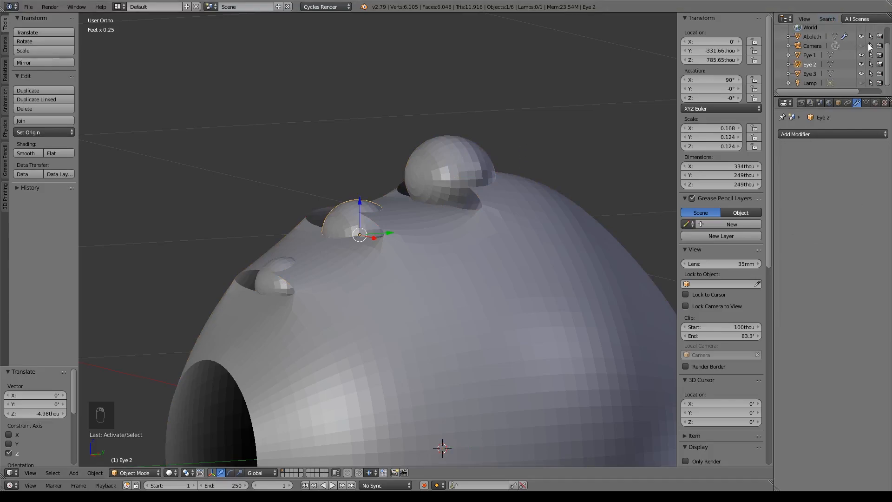
pyautogui.moveTo(871, 55); pyautogui.dragTo(872, 77)
pyautogui.rightClick(416, 149)
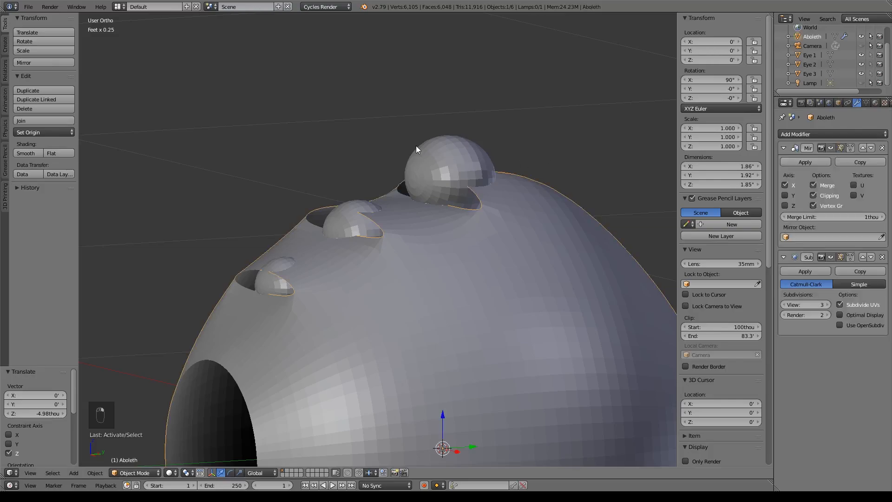
pyautogui.press('g')
pyautogui.rightClick(436, 167)
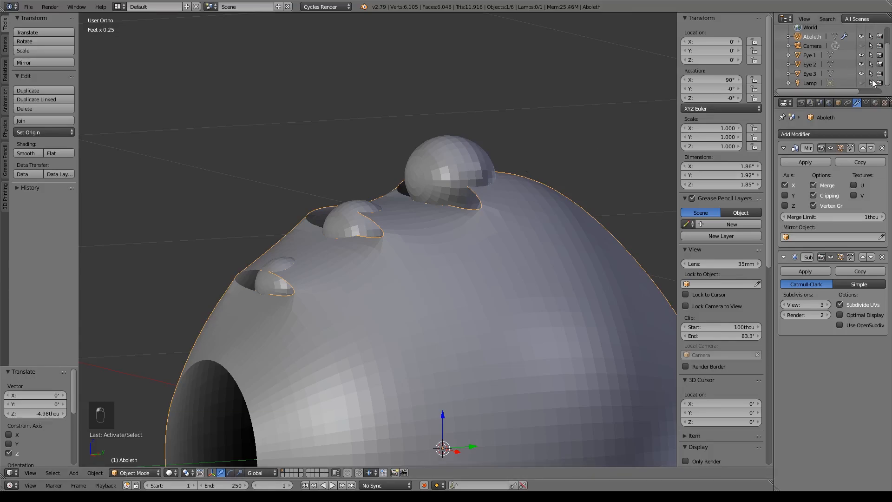
pyautogui.moveTo(870, 74); pyautogui.dragTo(871, 56)
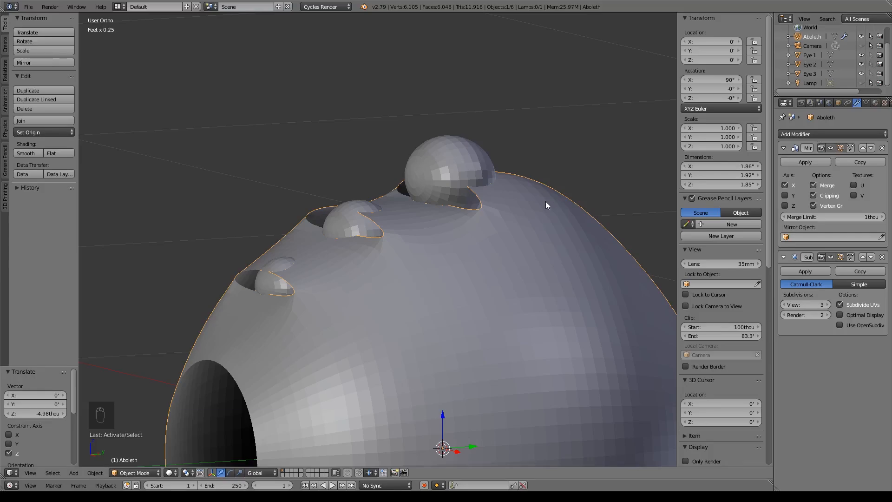
# Edit the Aboleth mesh and raise the centre vertex of the top slit's upper edge over the eye, trimming it down by 43.5 thou.
pyautogui.moveTo(455, 284); pyautogui.dragTo(449, 286, button='right')
pyautogui.rightClick(490, 266)
pyautogui.keyDown('shift'); pyautogui.moveTo(489, 312); pyautogui.dragTo(479, 220, button='middle'); pyautogui.keyUp('shift')
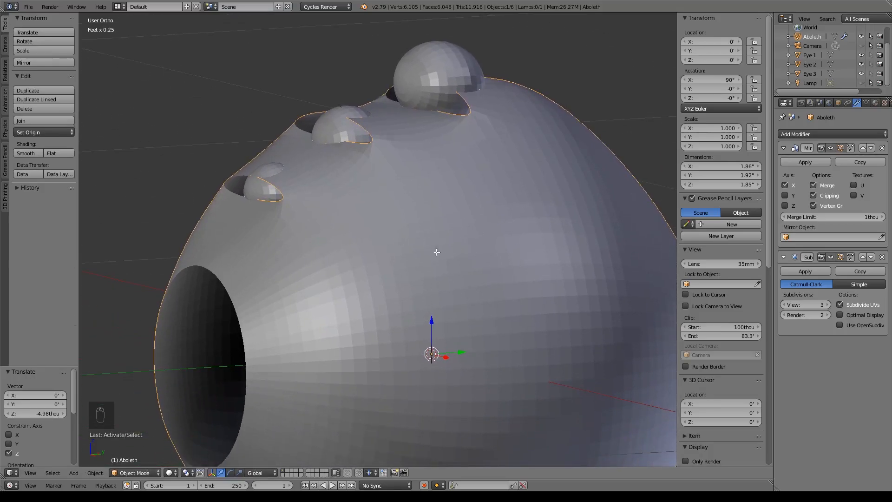
pyautogui.press('Tab')
pyautogui.keyDown('shift'); pyautogui.moveTo(450, 195); pyautogui.dragTo(510, 197, button='middle'); pyautogui.keyUp('shift')
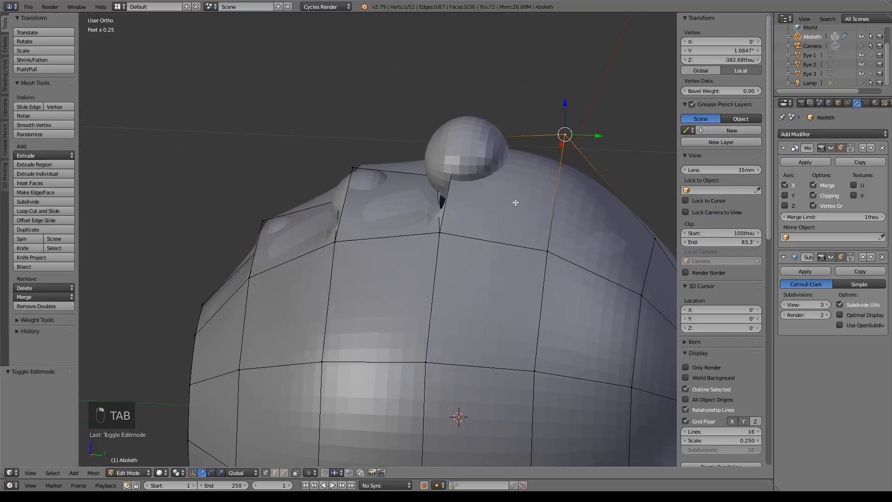
pyautogui.press('KP_3')
pyautogui.press('z')
pyautogui.rightClick(450, 170)
pyautogui.moveTo(448, 134); pyautogui.dragTo(461, 54)
pyautogui.press('z')
pyautogui.moveTo(484, 144); pyautogui.dragTo(538, 165, button='middle')
pyautogui.moveTo(427, 56); pyautogui.dragTo(427, 66)
pyautogui.moveTo(564, 123); pyautogui.dragTo(513, 155, button='middle')
# Raise the centre vertices behind the top eye to smooth the crown, lifting the rearmost one by about 261 thou.
pyautogui.rightClick(563, 145)
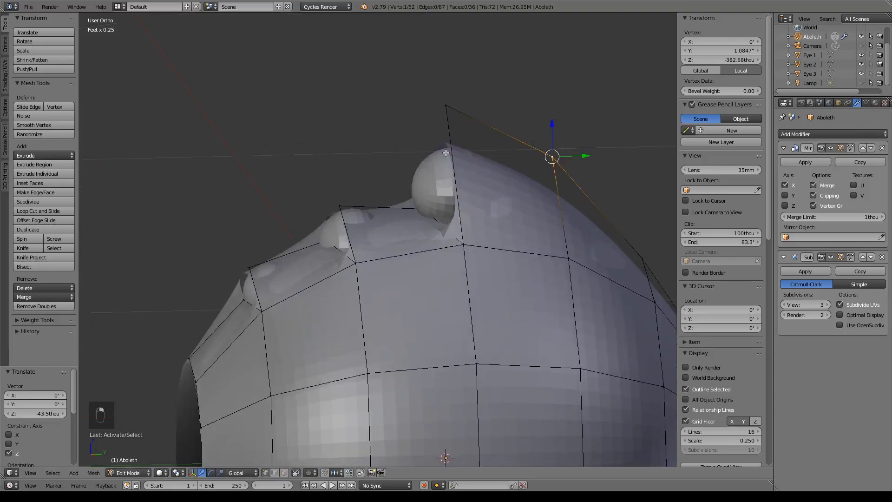
pyautogui.moveTo(546, 126); pyautogui.dragTo(552, 106)
pyautogui.rightClick(441, 105)
pyautogui.moveTo(447, 74); pyautogui.dragTo(449, 76)
pyautogui.rightClick(563, 139)
pyautogui.moveTo(552, 110); pyautogui.dragTo(551, 102)
pyautogui.rightClick(646, 251)
pyautogui.moveTo(643, 226); pyautogui.dragTo(643, 154)
pyautogui.moveTo(423, 289); pyautogui.dragTo(628, 297, button='middle')
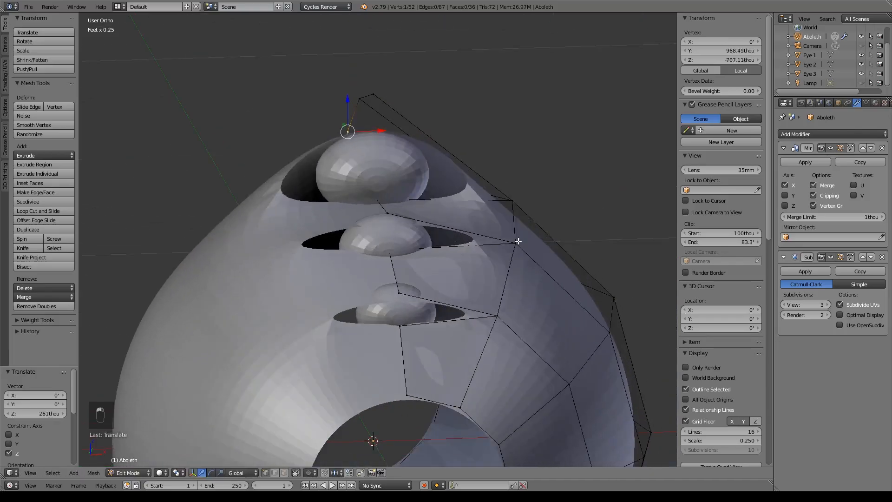
# Widen the eye slits from the front by lowering and raising the centre vertices on their edges.
pyautogui.moveTo(518, 241); pyautogui.dragTo(514, 242, button='middle')
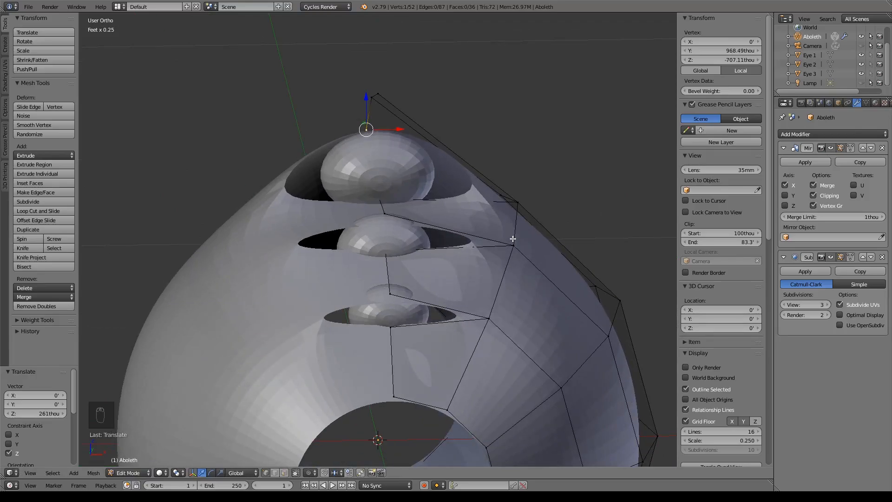
pyautogui.press('KP_1')
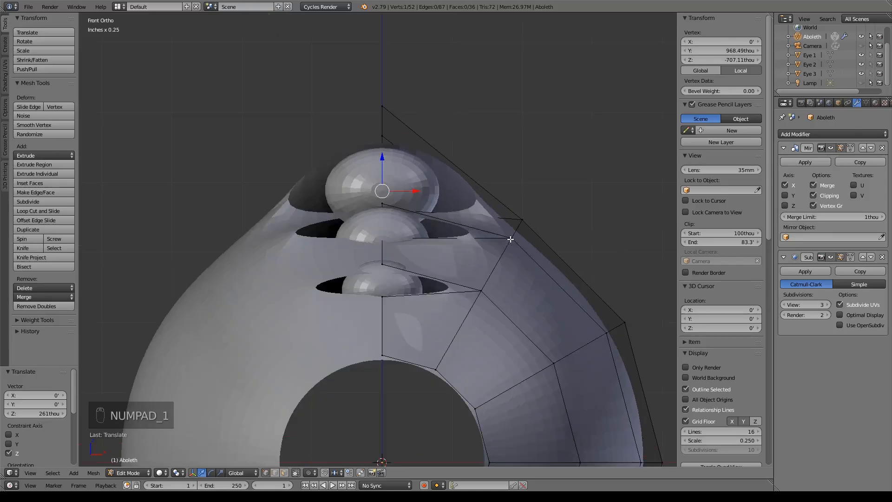
pyautogui.scroll(4, 464, 243)
pyautogui.keyDown('shift'); pyautogui.scroll(2, 379, 243); pyautogui.keyUp('shift')
pyautogui.rightClick(376, 242)
pyautogui.moveTo(376, 220); pyautogui.dragTo(380, 237)
pyautogui.rightClick(396, 165)
pyautogui.moveTo(376, 139); pyautogui.dragTo(373, 88)
pyautogui.press('z')
pyautogui.rightClick(376, 123)
pyautogui.press('z')
# Fine-tune the depth and height of the centre vertices between the eye slits from an angled view.
pyautogui.moveTo(477, 157); pyautogui.dragTo(372, 192, button='middle')
pyautogui.rightClick(194, 170)
pyautogui.moveTo(224, 169); pyautogui.dragTo(236, 169)
pyautogui.rightClick(189, 270)
pyautogui.moveTo(209, 278); pyautogui.dragTo(217, 279)
pyautogui.rightClick(346, 187)
pyautogui.moveTo(346, 154); pyautogui.dragTo(339, 142)
pyautogui.rightClick(201, 166)
pyautogui.moveTo(201, 134); pyautogui.dragTo(201, 126)
pyautogui.moveTo(237, 162); pyautogui.dragTo(236, 162)
pyautogui.keyDown('shift'); pyautogui.moveTo(374, 120); pyautogui.dragTo(368, 165, button='middle'); pyautogui.keyUp('shift')
pyautogui.rightClick(367, 105)
pyautogui.moveTo(367, 72); pyautogui.dragTo(367, 45)
# Try to shift the outer corner vertices of the three eye slits inward and upward.
pyautogui.rightClick(536, 110)
pyautogui.moveTo(569, 109); pyautogui.dragTo(539, 110)
pyautogui.moveTo(504, 83); pyautogui.dragTo(505, 80)
pyautogui.moveTo(474, 126); pyautogui.dragTo(533, 177, button='middle')
pyautogui.scroll(-2, 533, 177)
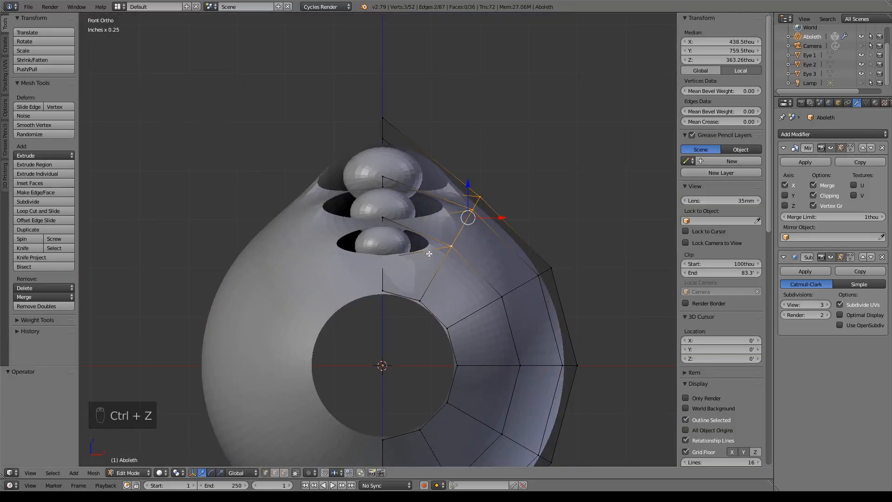
# Add a centred loop cut to the strip between the mouth and the lowest eye slit.
pyautogui.scroll(2, 424, 251)
pyautogui.scroll(2, 425, 251)
pyautogui.press('a')
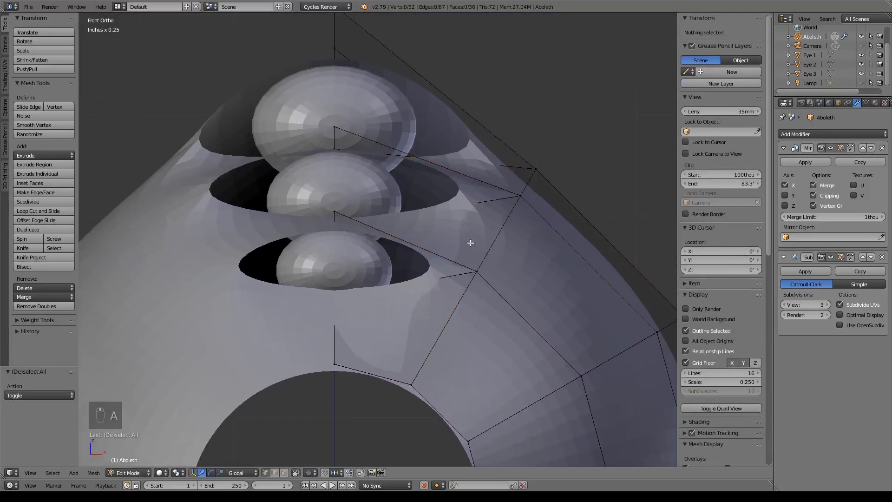
pyautogui.scroll(1, 478, 242)
pyautogui.hotkey('ctrl', 'r')
pyautogui.click(386, 298)
pyautogui.rightClick(386, 299)
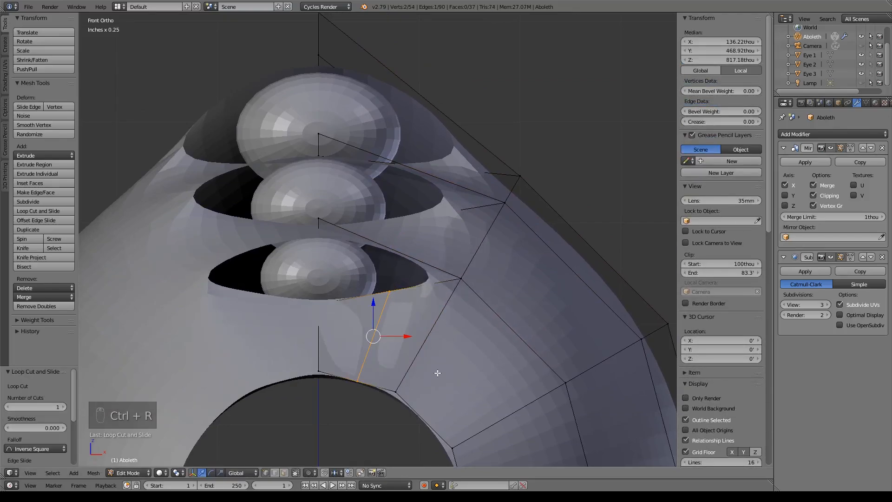
# Add centred loop cuts to the strip between the lowest and middle slits and the strip between the middle and top slits.
pyautogui.hotkey('ctrl', 'r')
pyautogui.click(403, 245)
pyautogui.rightClick(403, 246)
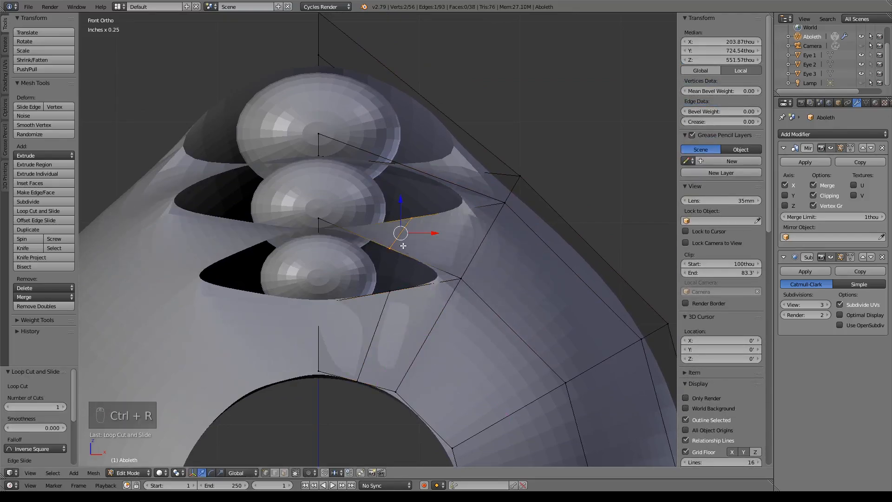
pyautogui.hotkey('ctrl', 'r')
pyautogui.click(416, 169)
pyautogui.rightClick(417, 170)
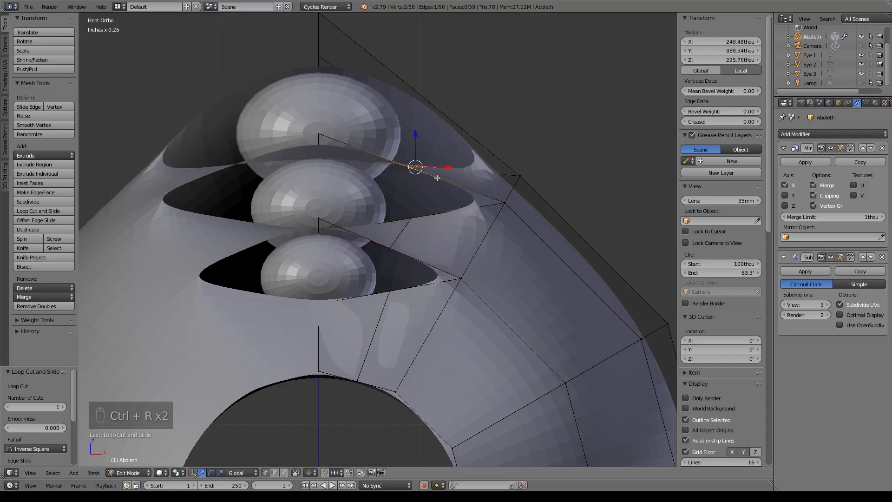
# Add a centred loop cut along the crown, running from the top slit's upper edge to the rear opening.
pyautogui.moveTo(469, 179); pyautogui.dragTo(359, 196, button='middle')
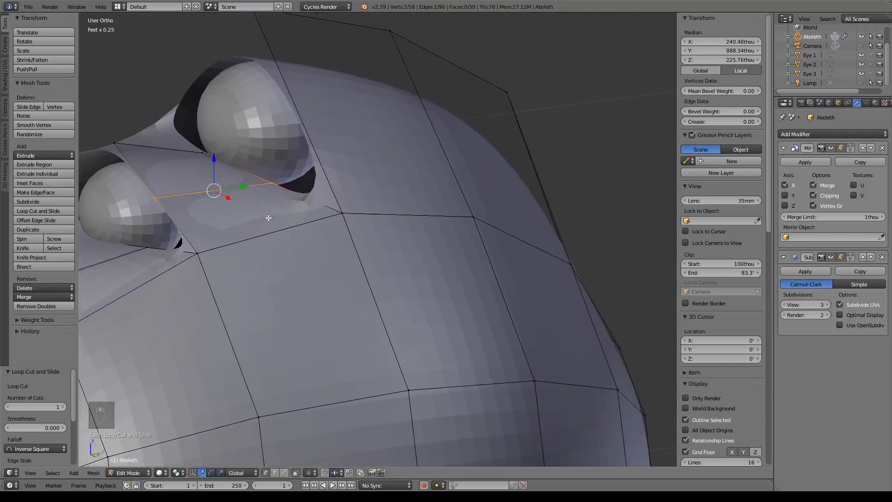
pyautogui.hotkey('ctrl', 'r')
pyautogui.click(322, 147)
pyautogui.rightClick(321, 147)
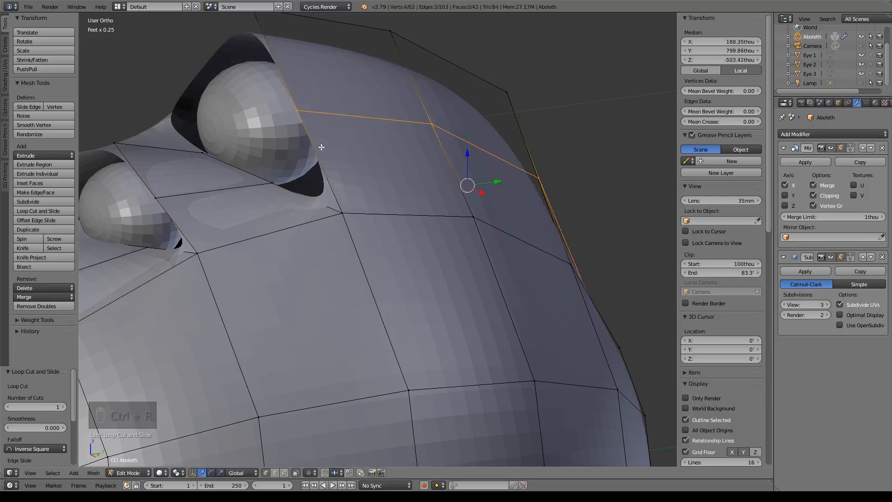
# Add a loop cut along the underside of the body, from the mouth to the rear opening.
pyautogui.moveTo(310, 179); pyautogui.dragTo(273, 179, button='middle')
pyautogui.scroll(-4, 510, 235)
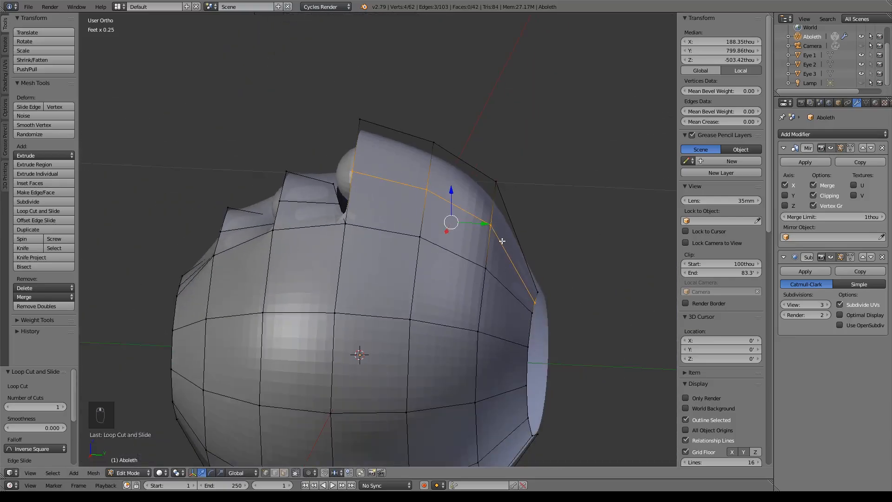
pyautogui.keyDown('shift'); pyautogui.moveTo(494, 249); pyautogui.dragTo(525, 231, button='middle'); pyautogui.keyUp('shift')
pyautogui.moveTo(449, 227); pyautogui.dragTo(555, 183, button='middle')
pyautogui.keyDown('shift'); pyautogui.moveTo(464, 284); pyautogui.dragTo(487, 127, button='middle'); pyautogui.keyUp('shift')
pyautogui.hotkey('ctrl', 'r')
pyautogui.click(338, 226)
pyautogui.click(339, 225)
pyautogui.scroll(-1, 388, 229)
pyautogui.moveTo(388, 229); pyautogui.dragTo(358, 273, button='middle')
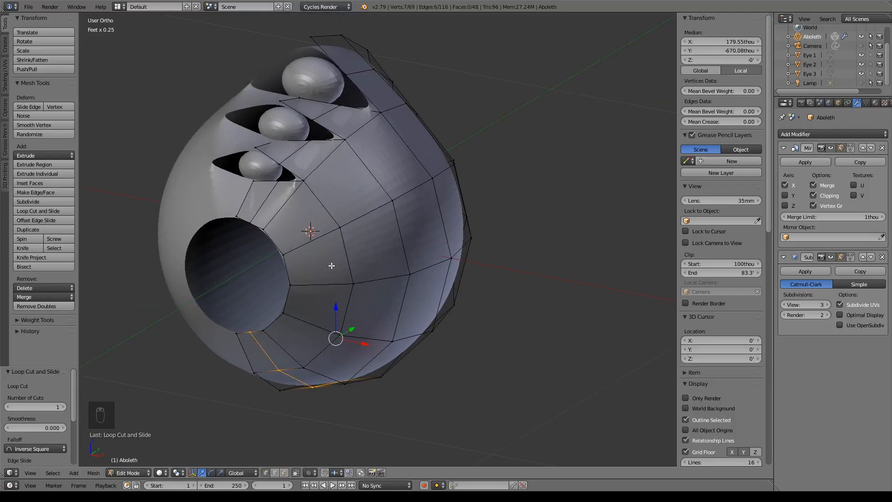
# Lower the front centre vertex of the brow above the top eye and the centre vertex behind it.
pyautogui.press('KP_1')
pyautogui.scroll(5, 331, 266)
pyautogui.keyDown('shift'); pyautogui.moveTo(388, 56); pyautogui.dragTo(441, 270, button='middle'); pyautogui.keyUp('shift')
pyautogui.keyDown('shift'); pyautogui.moveTo(410, 167); pyautogui.dragTo(422, 256, button='middle'); pyautogui.keyUp('shift')
pyautogui.moveTo(399, 162); pyautogui.dragTo(453, 143, button='middle')
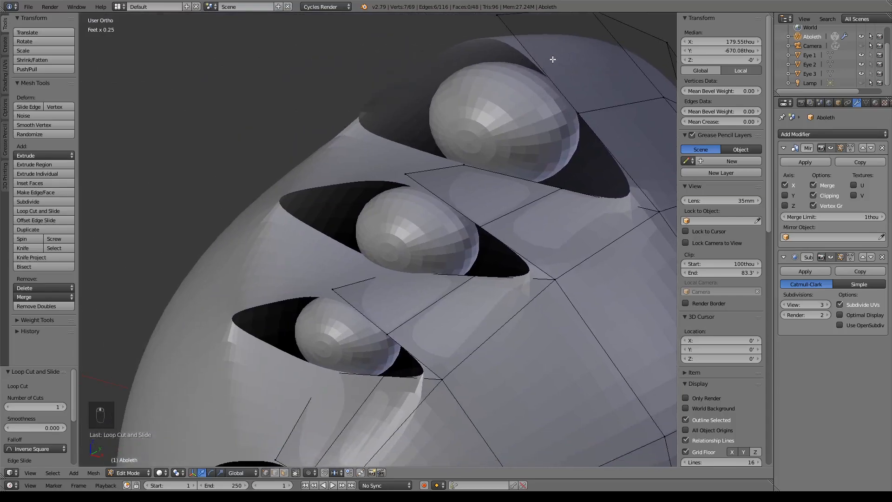
pyautogui.keyDown('shift'); pyautogui.moveTo(552, 58); pyautogui.dragTo(388, 130, button='middle'); pyautogui.keyUp('shift')
pyautogui.rightClick(419, 121)
pyautogui.press('g')
pyautogui.press('z')
pyautogui.moveTo(419, 117); pyautogui.dragTo(418, 135)
pyautogui.rightClick(543, 151)
pyautogui.moveTo(542, 124); pyautogui.dragTo(543, 145)
# Lower the upper-edge centre vertices of the middle and lowest slits, the lowest slit's by 24.9 thou.
pyautogui.keyDown('shift'); pyautogui.moveTo(349, 299); pyautogui.dragTo(414, 178, button='middle'); pyautogui.keyUp('shift')
pyautogui.rightClick(374, 140)
pyautogui.moveTo(365, 112); pyautogui.dragTo(365, 131)
pyautogui.rightClick(315, 252)
pyautogui.moveTo(315, 221); pyautogui.dragTo(315, 230)
pyautogui.moveTo(395, 252); pyautogui.dragTo(420, 246, button='middle')
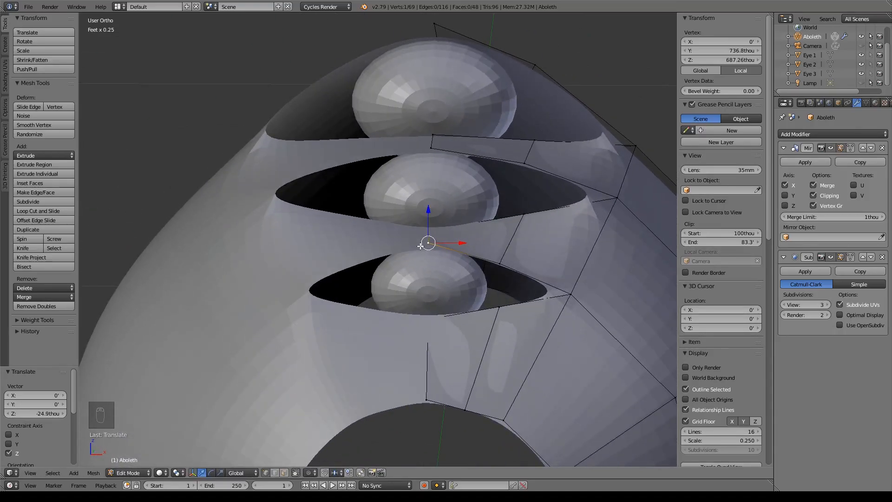
# Examine the eyes and mouth on the reference image in front view and return to the model.
pyautogui.scroll(-8, 320, 225)
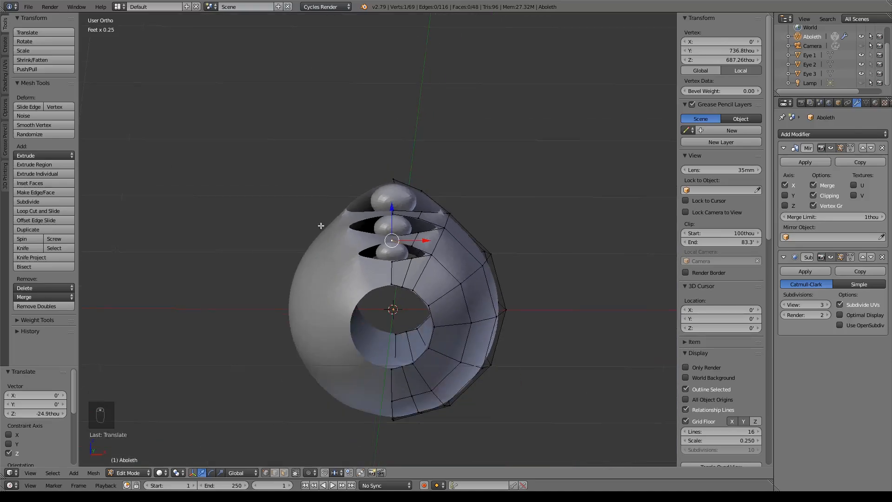
pyautogui.press('KP_1')
pyautogui.scroll(8, 319, 239)
pyautogui.scroll(-5, 299, 244)
pyautogui.scroll(8, 422, 260)
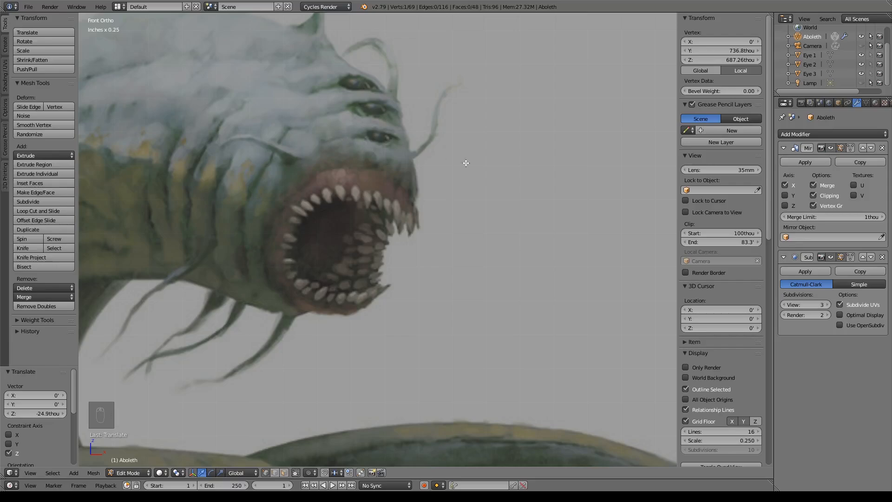
pyautogui.press('KP_Decimal')
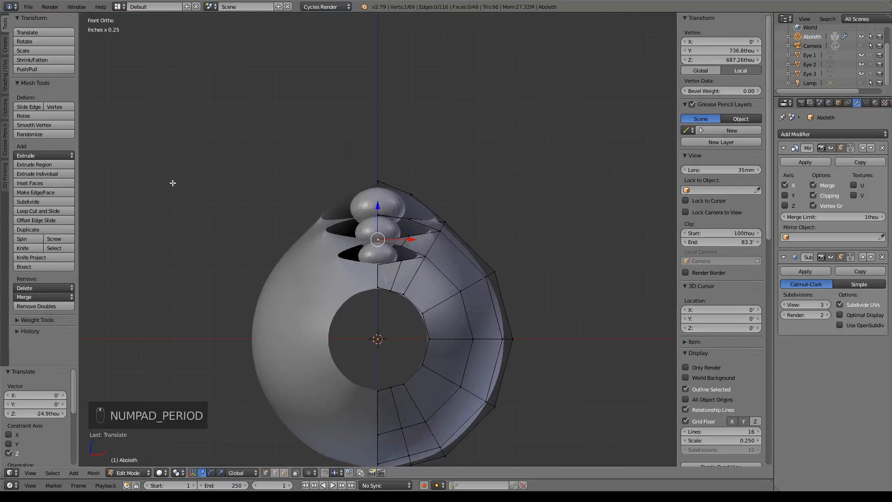
# Extrude the lowest slit's outer corner vertex about 173 thou inward along X, into the slit opening.
pyautogui.scroll(12, 278, 216)
pyautogui.keyDown('shift'); pyautogui.moveTo(455, 266); pyautogui.dragTo(242, 138, button='middle'); pyautogui.keyUp('shift')
pyautogui.scroll(-3, 243, 138)
pyautogui.keyDown('shift'); pyautogui.moveTo(507, 253); pyautogui.dragTo(410, 289, button='middle'); pyautogui.keyUp('shift')
pyautogui.rightClick(407, 287)
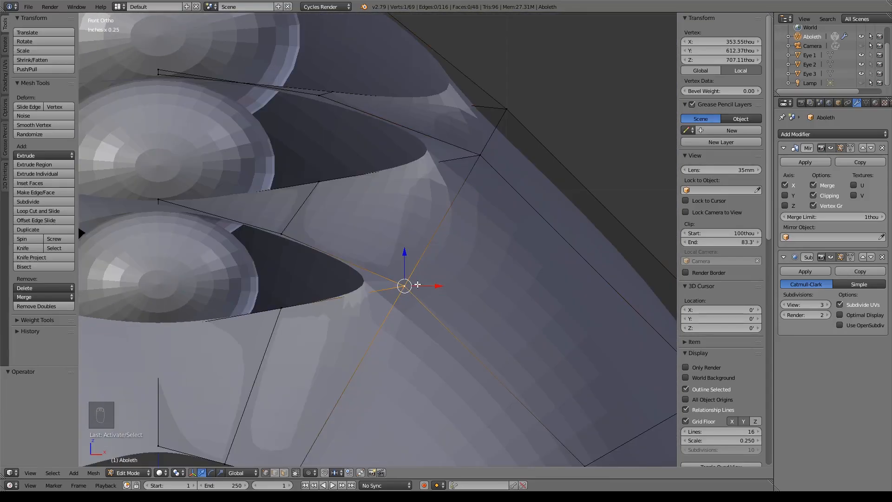
pyautogui.press('e')
pyautogui.middleClick(430, 288)
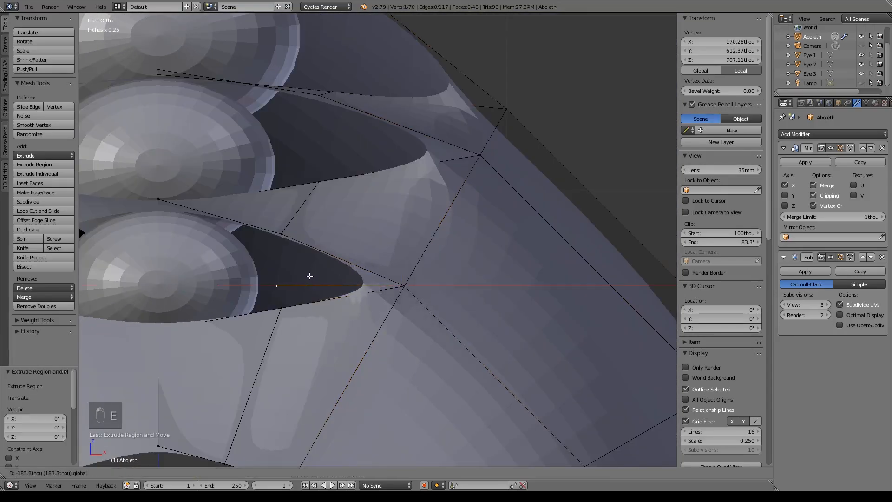
pyautogui.click(317, 276)
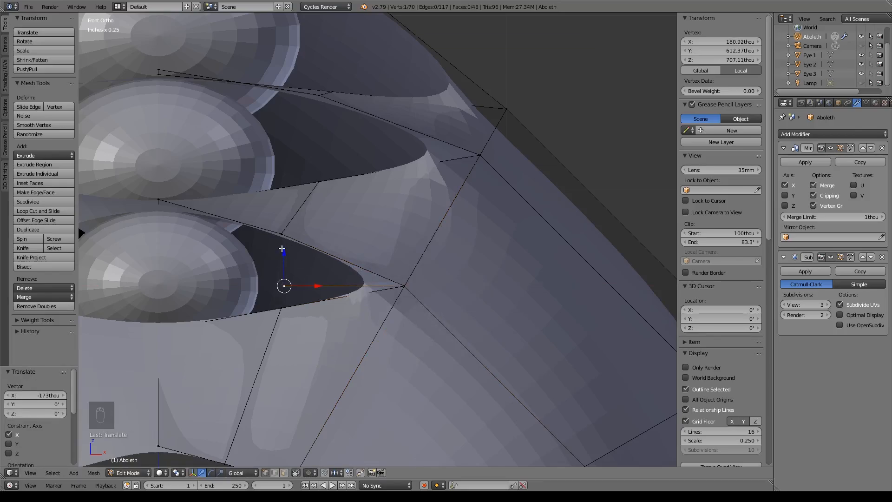
# Extrude the middle slit's outer corner vertex inward by about -225 thou in X and 13.3 thou in Z.
pyautogui.keyDown('shift'); pyautogui.moveTo(410, 190); pyautogui.dragTo(404, 201, button='middle'); pyautogui.keyUp('shift')
pyautogui.rightClick(476, 163)
pyautogui.press('e')
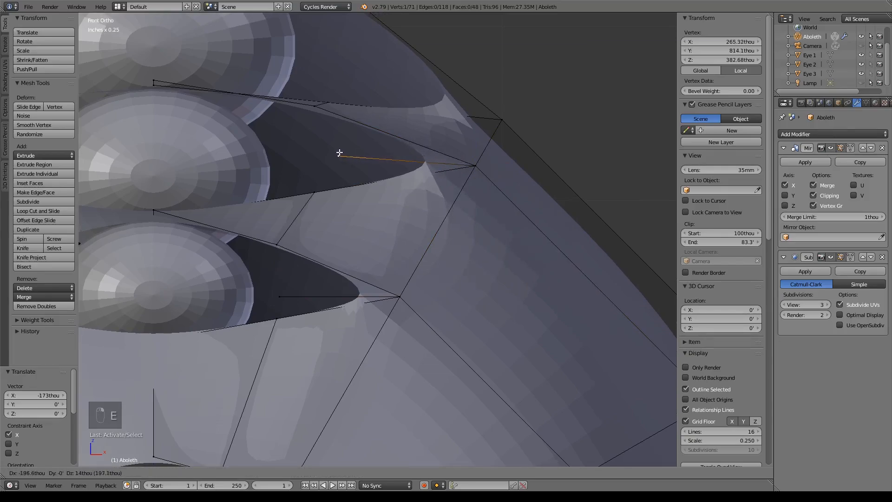
pyautogui.click(321, 153)
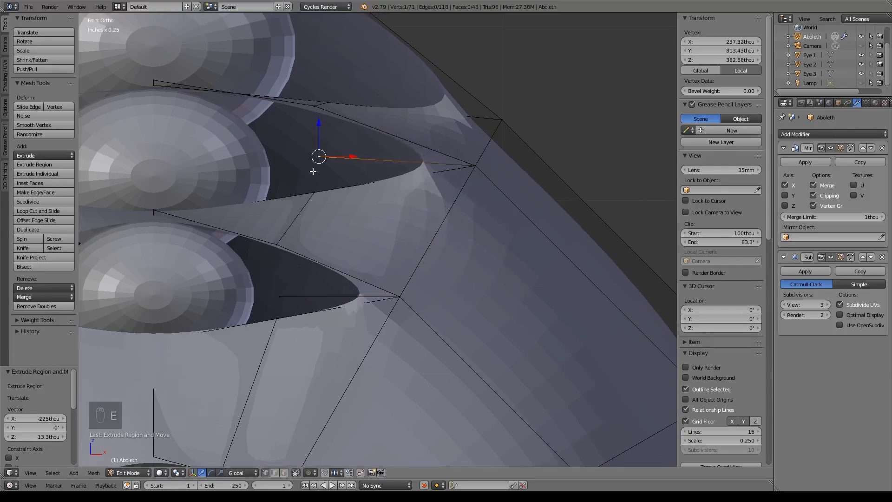
# Extrude the top slit's outer corner vertex inward by about -246 thou in X and 87.3 thou in Z.
pyautogui.keyDown('shift'); pyautogui.scroll(5, 474, 160); pyautogui.keyUp('shift')
pyautogui.rightClick(505, 187)
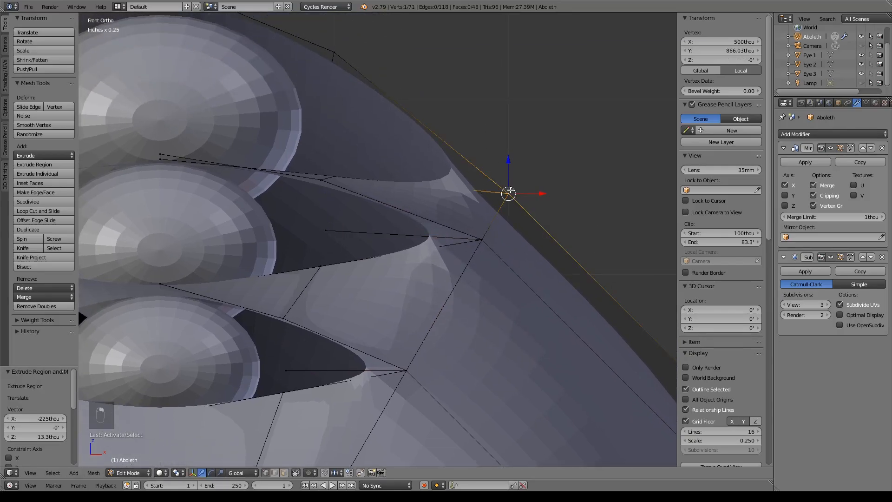
pyautogui.press('e')
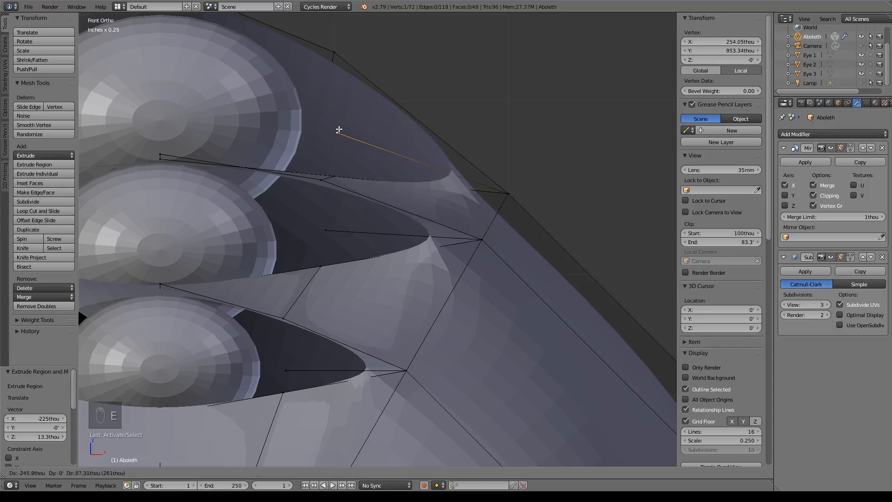
pyautogui.click(339, 130)
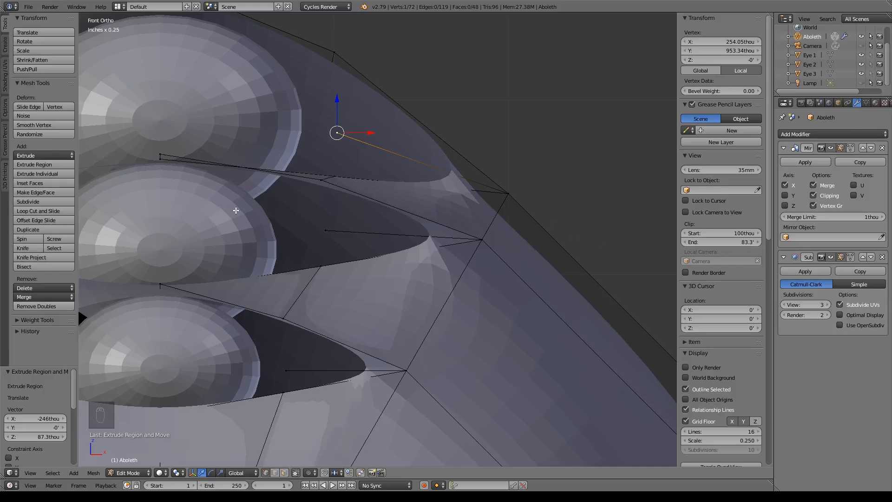
# Try extruding the outer corner vertices of all three slits inward together.
pyautogui.rightClick(507, 194)
pyautogui.keyDown('shift'); pyautogui.rightClick(483, 238); pyautogui.keyUp('shift')
pyautogui.keyDown('shift'); pyautogui.rightClick(420, 362); pyautogui.keyUp('shift')
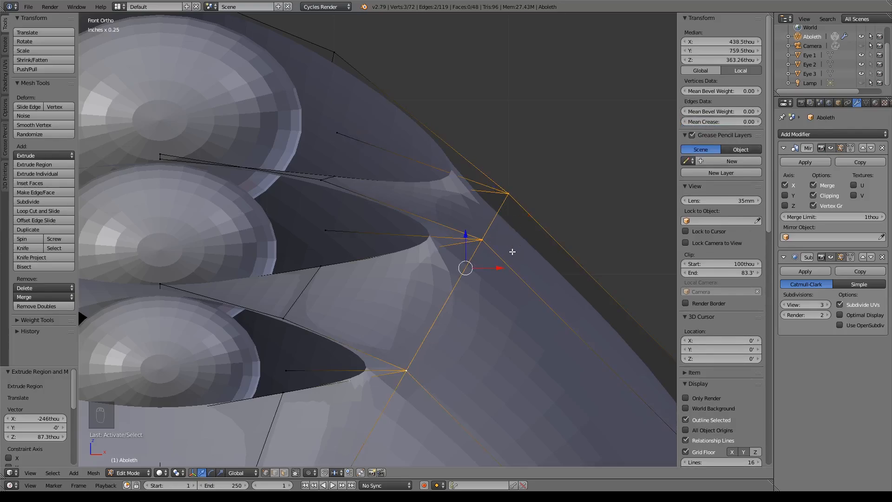
pyautogui.press('e')
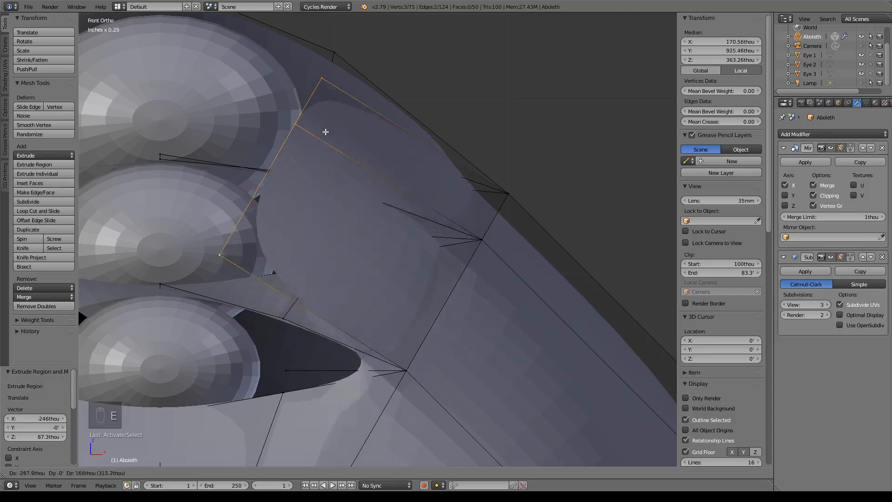
pyautogui.rightClick(327, 112)
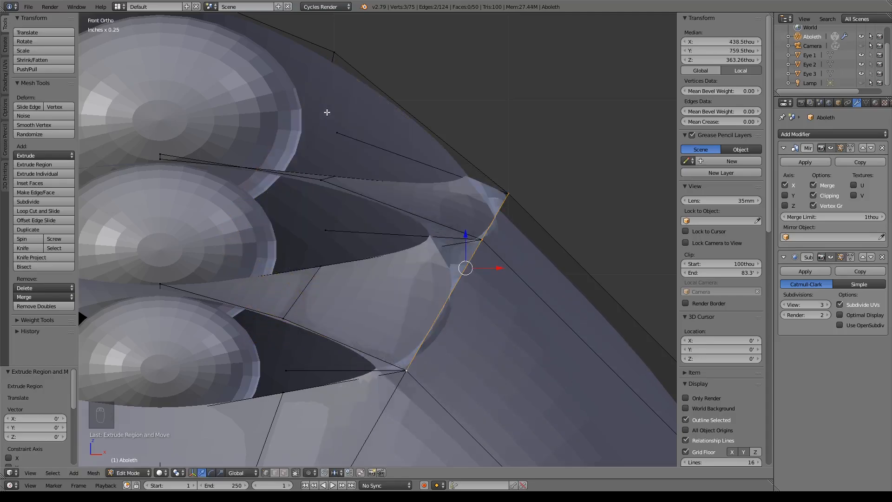
pyautogui.hotkey('ctrl', 'z')
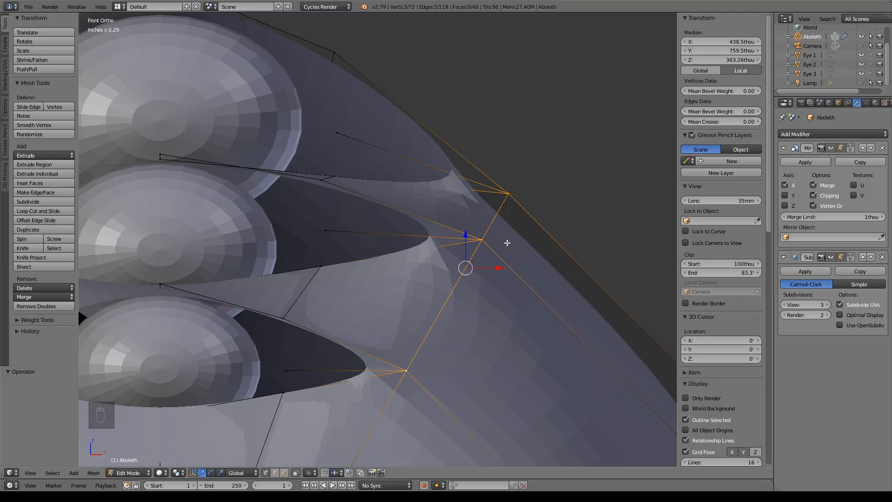
# Fill the triangular faces above and below the top slit's extruded vertex, joining it to the lid vertices and outer corner.
pyautogui.scroll(3, 408, 267)
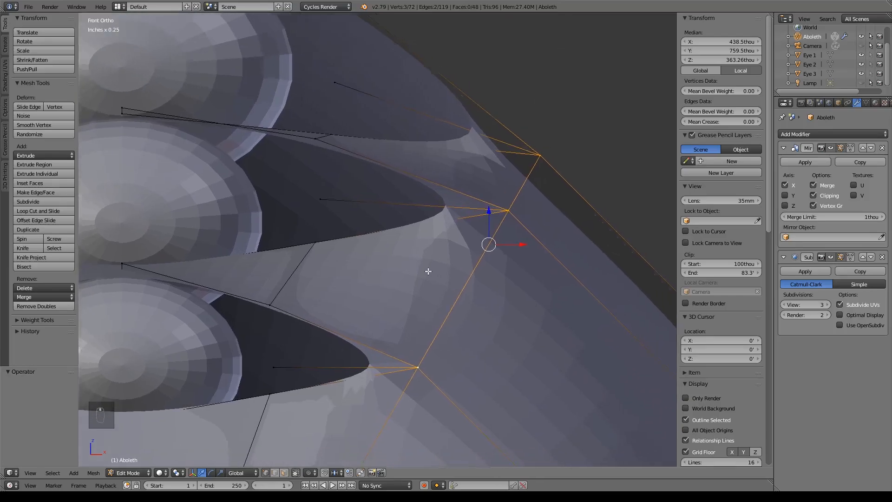
pyautogui.keyDown('shift'); pyautogui.moveTo(346, 217); pyautogui.dragTo(358, 267, button='middle'); pyautogui.keyUp('shift')
pyautogui.rightClick(338, 161)
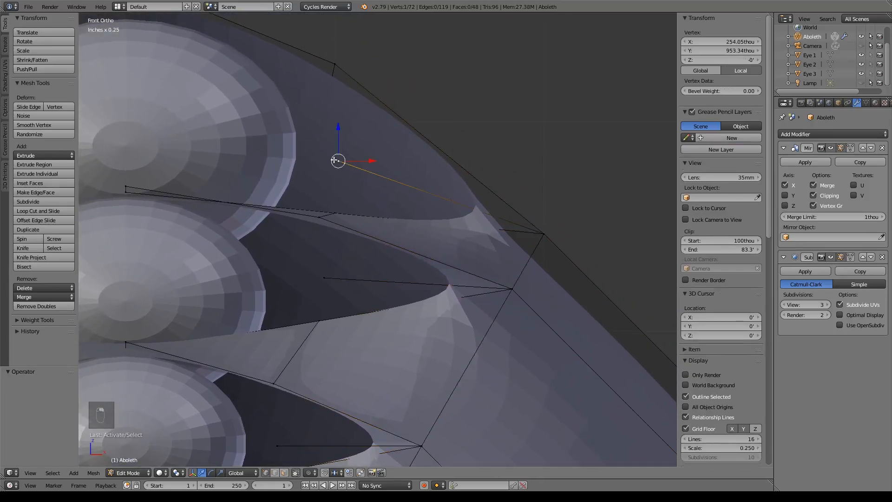
pyautogui.keyDown('shift'); pyautogui.rightClick(334, 213); pyautogui.keyUp('shift')
pyautogui.keyDown('shift'); pyautogui.rightClick(544, 228); pyautogui.keyUp('shift')
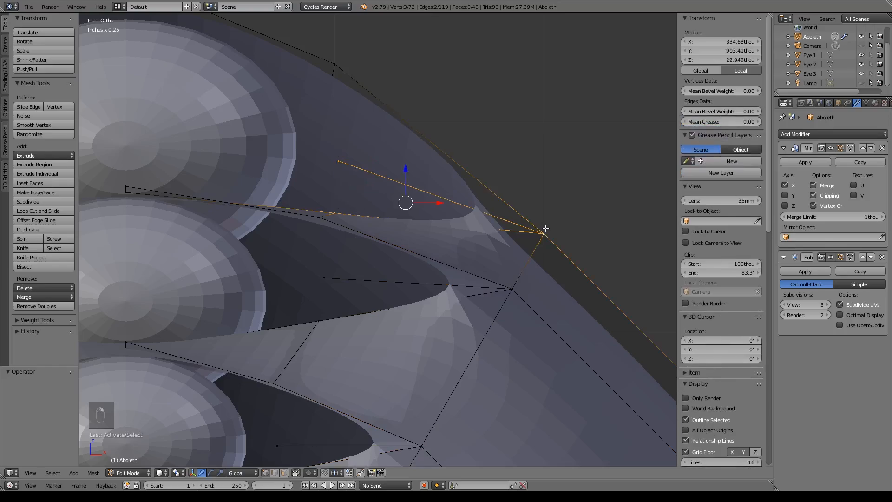
pyautogui.press('f')
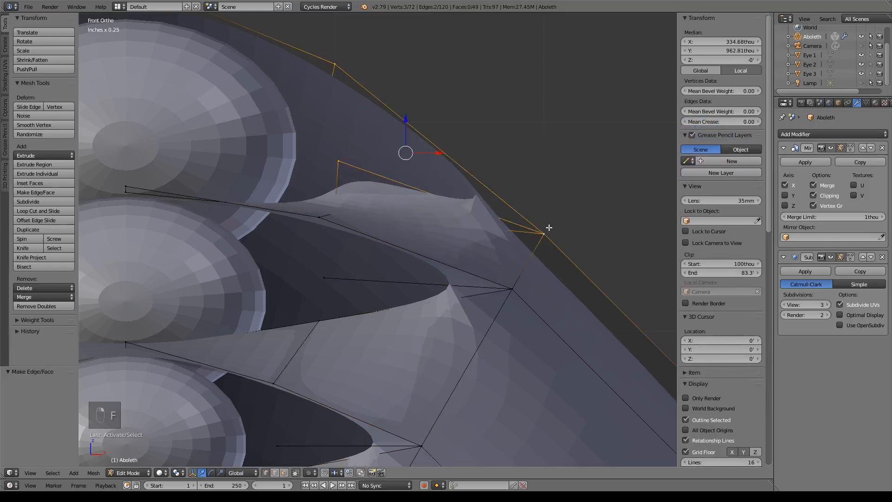
pyautogui.press('f')
pyautogui.keyDown('shift'); pyautogui.moveTo(547, 302); pyautogui.dragTo(545, 231, button='middle'); pyautogui.keyUp('shift')
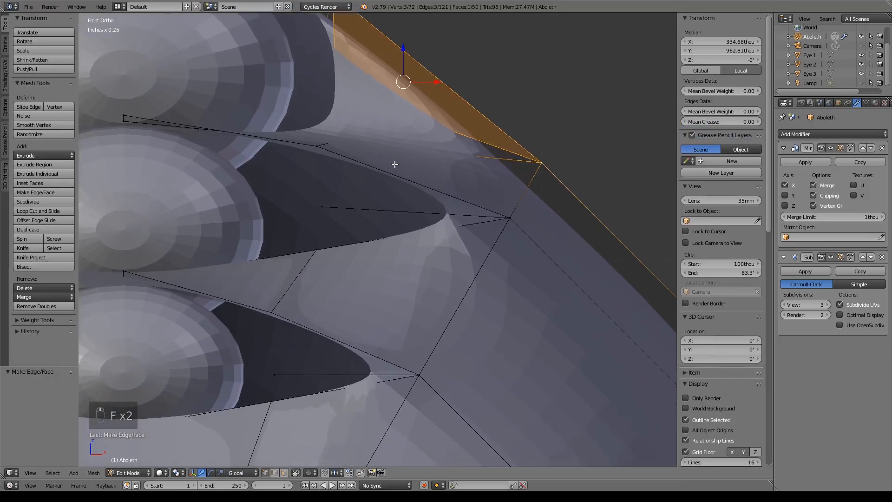
# Set a full 1.00 crease on the edge between the top slit's lower lid vertex and its outer corner vertex.
pyautogui.rightClick(542, 163)
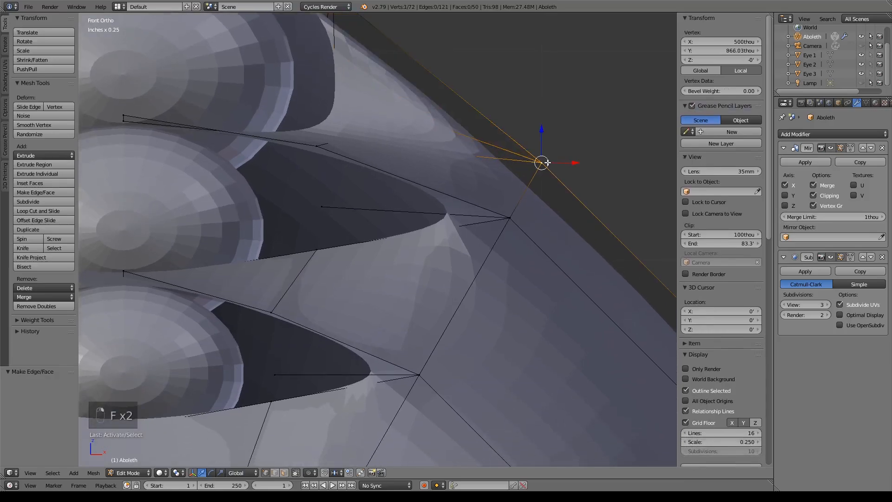
pyautogui.keyDown('shift'); pyautogui.rightClick(333, 130); pyautogui.keyUp('shift')
pyautogui.hotkey('shift', 'e')
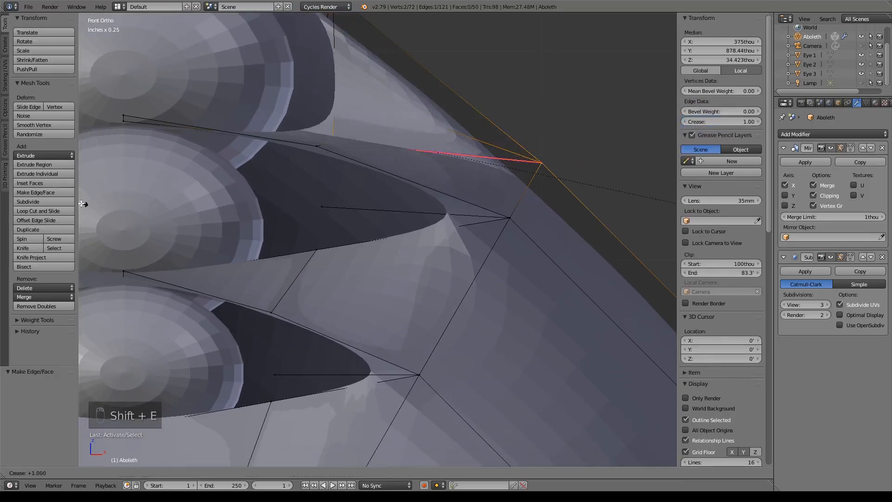
pyautogui.click(81, 203)
pyautogui.moveTo(417, 199); pyautogui.dragTo(345, 183, button='middle')
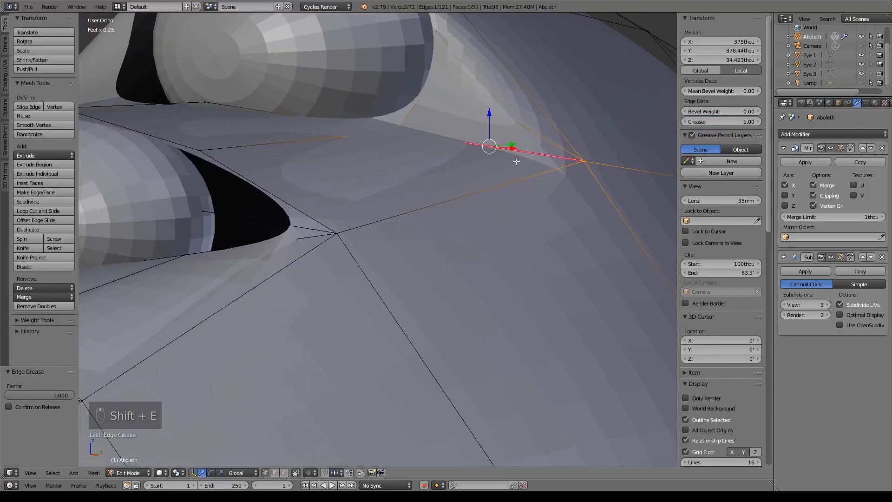
pyautogui.moveTo(451, 159); pyautogui.dragTo(413, 159, button='middle')
pyautogui.keyDown('shift'); pyautogui.moveTo(631, 138); pyautogui.dragTo(324, 199, button='middle'); pyautogui.keyUp('shift')
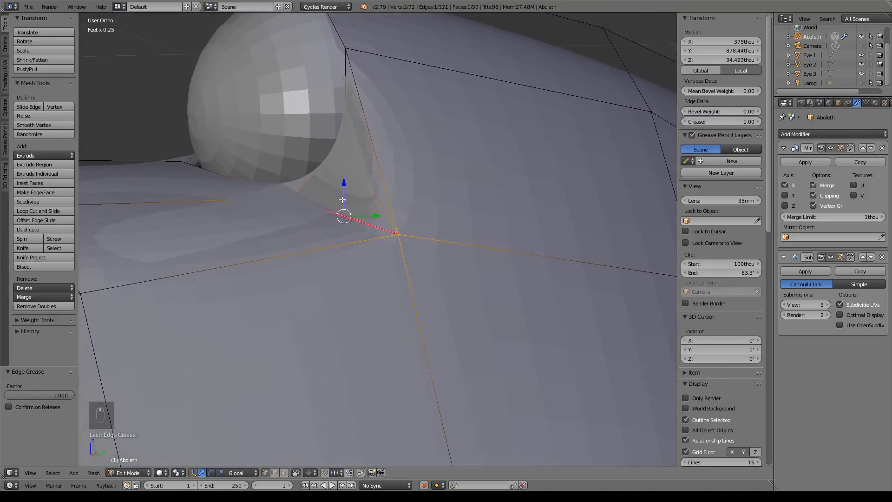
# Reposition the top slit's lower lid and extruded vertices along Y, and move its upper lid vertex -14.3 thou in Y.
pyautogui.rightClick(300, 193)
pyautogui.moveTo(325, 198); pyautogui.dragTo(345, 196)
pyautogui.rightClick(352, 141)
pyautogui.moveTo(379, 142); pyautogui.dragTo(404, 155)
pyautogui.rightClick(353, 57)
pyautogui.moveTo(381, 47); pyautogui.dragTo(368, 46)
pyautogui.moveTo(424, 173); pyautogui.dragTo(467, 172, button='middle')
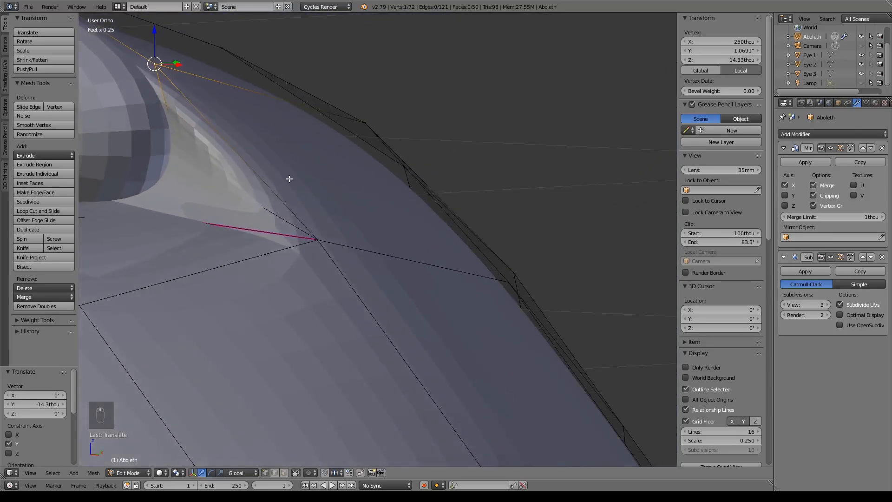
# Remove the crease from the edge between the top slit's lower lid vertex and its outer corner vertex.
pyautogui.scroll(-5, 424, 213)
pyautogui.press('z')
pyautogui.moveTo(446, 211)
pyautogui.mouseDown(button='middle')
pyautogui.moveTo(456, 215)
pyautogui.moveTo(389, 216)
pyautogui.mouseUp(button='middle')
pyautogui.click(350, 176)
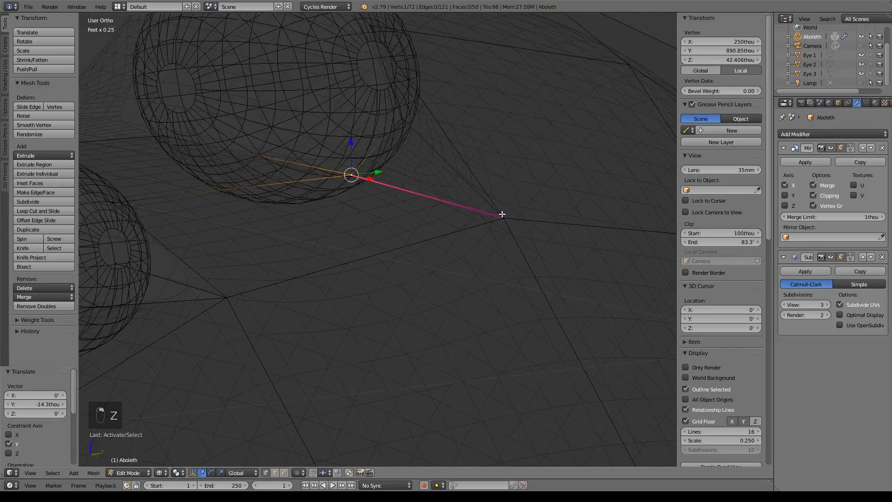
pyautogui.keyDown('shift'); pyautogui.click(503, 217); pyautogui.keyUp('shift')
pyautogui.hotkey('shift', 'e')
pyautogui.click(427, 205)
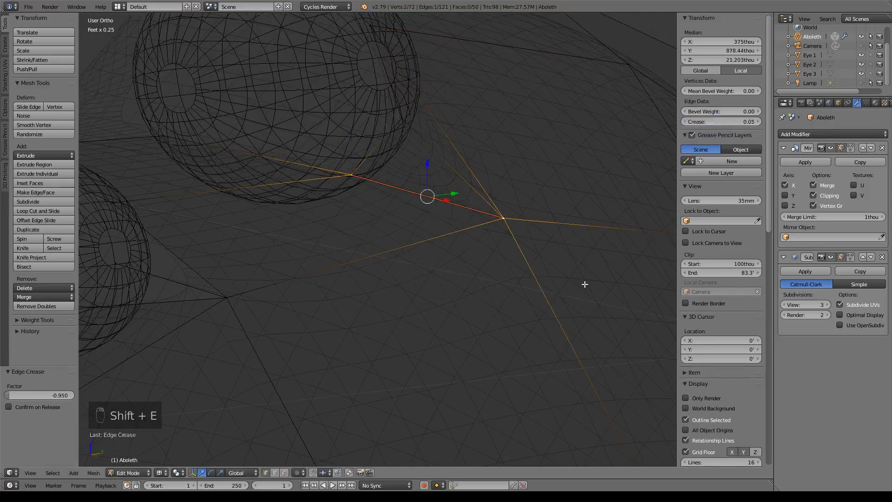
pyautogui.hotkey('shift', 'e')
pyautogui.click(423, 202)
# Set a full 1.00 crease on the top slit's edge from the outer corner to the extruded vertex inside the opening.
pyautogui.rightClick(506, 217)
pyautogui.keyDown('shift'); pyautogui.rightClick(402, 100); pyautogui.keyUp('shift')
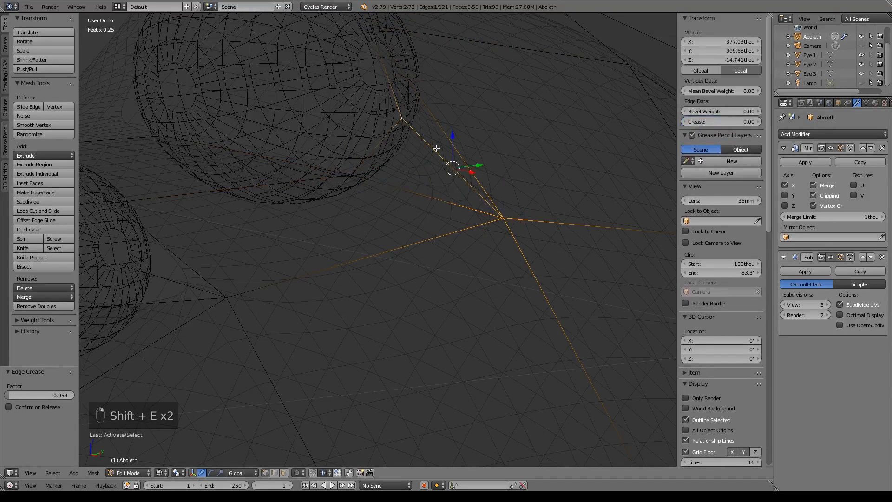
pyautogui.hotkey('shift', 'e')
pyautogui.click(140, 239)
pyautogui.press('z')
# Fill the triangular faces above and below the middle slit's extruded vertex, joining it to the lid vertices and outer corner.
pyautogui.moveTo(371, 245)
pyautogui.mouseDown(button='middle')
pyautogui.moveTo(490, 219)
pyautogui.moveTo(448, 219)
pyautogui.mouseUp(button='middle')
pyautogui.keyDown('shift'); pyautogui.moveTo(287, 250); pyautogui.dragTo(595, 133, button='middle'); pyautogui.keyUp('shift')
pyautogui.rightClick(568, 175)
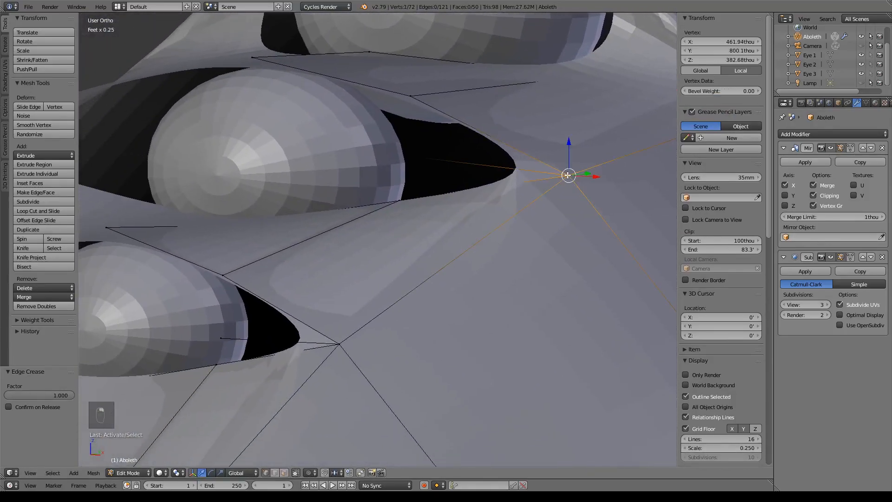
pyautogui.keyDown('shift'); pyautogui.rightClick(424, 153); pyautogui.keyUp('shift')
pyautogui.keyDown('shift'); pyautogui.rightClick(416, 100); pyautogui.keyUp('shift')
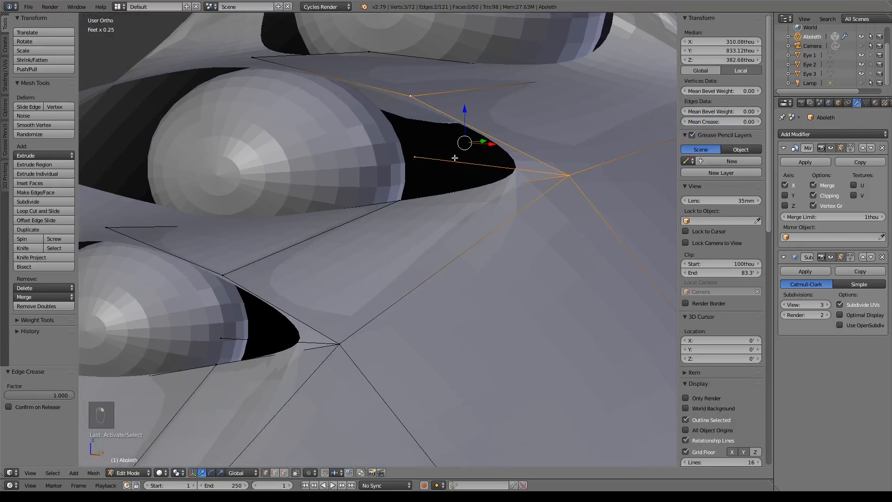
pyautogui.press('f')
pyautogui.rightClick(413, 158)
pyautogui.keyDown('shift'); pyautogui.rightClick(395, 202); pyautogui.keyUp('shift')
pyautogui.keyDown('shift'); pyautogui.rightClick(560, 174); pyautogui.keyUp('shift')
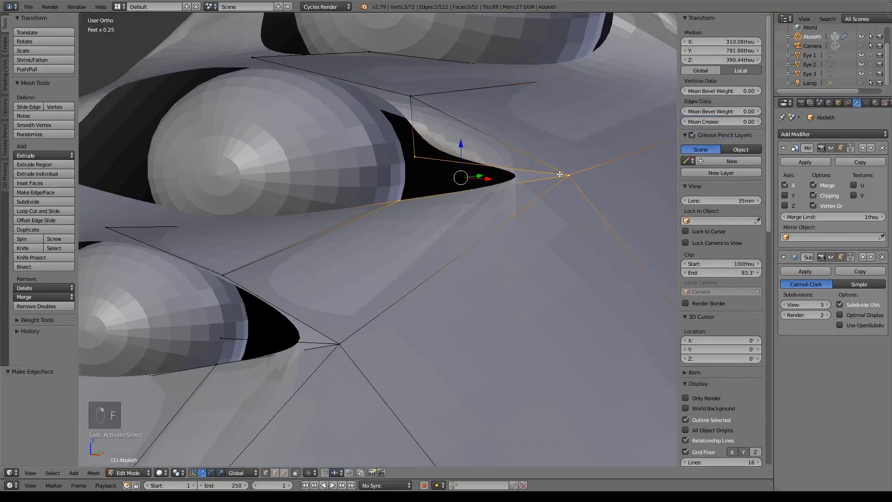
pyautogui.press('f')
pyautogui.keyDown('shift'); pyautogui.moveTo(545, 206); pyautogui.dragTo(476, 217, button='middle'); pyautogui.keyUp('shift')
# Set a full 1.00 crease on the middle slit's edge from the outer corner to the extruded vertex.
pyautogui.rightClick(498, 186)
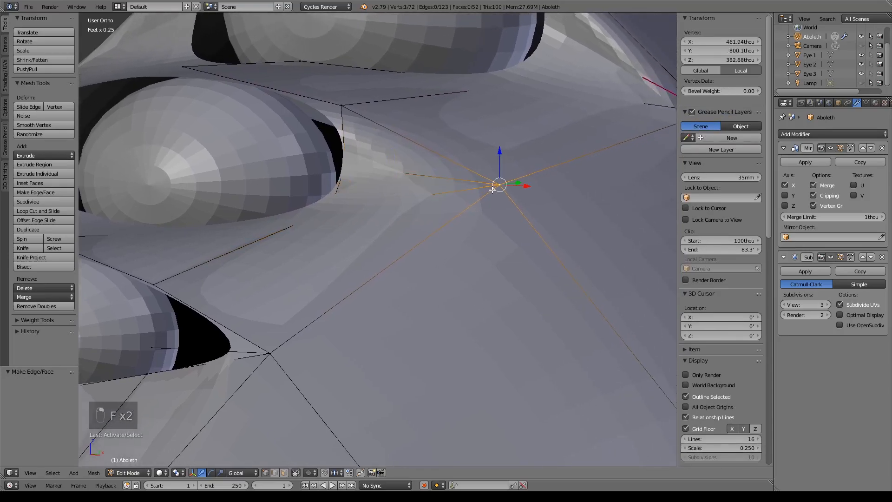
pyautogui.keyDown('shift'); pyautogui.rightClick(346, 167); pyautogui.keyUp('shift')
pyautogui.hotkey('shift', 'e')
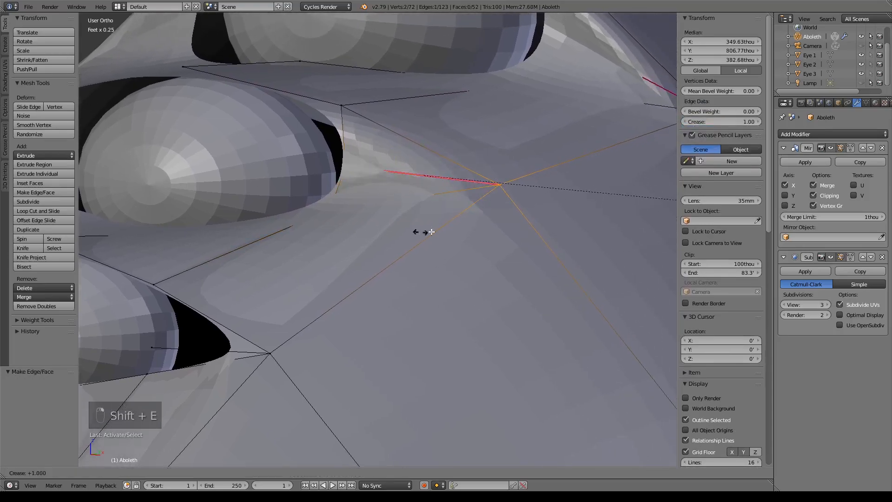
pyautogui.click(403, 232)
# Reposition the middle slit's extruded, lower lid and upper lid vertices along Y to fit around the eye.
pyautogui.moveTo(446, 232); pyautogui.dragTo(411, 226, button='middle')
pyautogui.rightClick(332, 172)
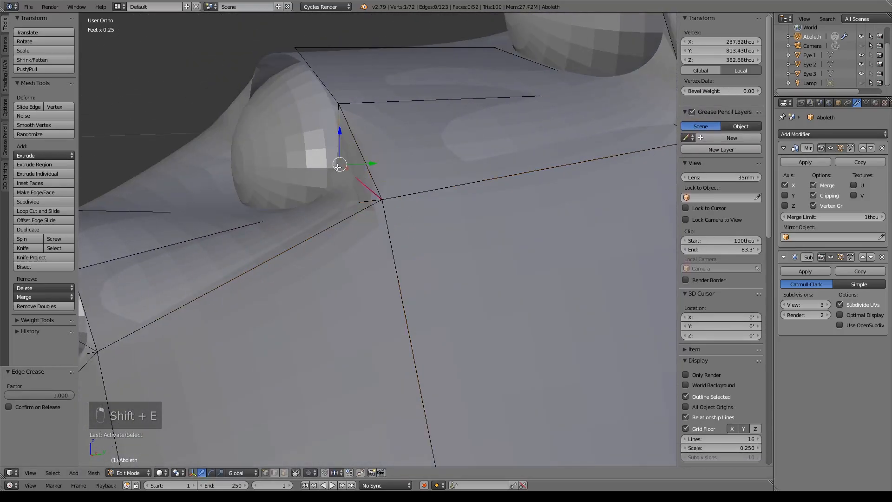
pyautogui.moveTo(376, 166); pyautogui.dragTo(391, 166)
pyautogui.rightClick(308, 206)
pyautogui.moveTo(351, 206); pyautogui.dragTo(357, 205)
pyautogui.rightClick(341, 104)
pyautogui.moveTo(371, 103); pyautogui.dragTo(364, 104)
# Reposition the centre vertex of the middle eye's upper lid and raise it 2.8 thou along Z.
pyautogui.rightClick(300, 50)
pyautogui.press('g')
pyautogui.click(321, 48)
pyautogui.moveTo(292, 19); pyautogui.dragTo(291, 17)
# Fill the triangular faces below and above the lowest slit's extruded vertex, joining it to the lid vertices and outer corner.
pyautogui.moveTo(291, 17); pyautogui.dragTo(437, 170, button='middle')
pyautogui.rightClick(311, 200)
pyautogui.keyDown('shift'); pyautogui.rightClick(308, 221); pyautogui.keyUp('shift')
pyautogui.keyDown('shift'); pyautogui.rightClick(403, 222); pyautogui.keyUp('shift')
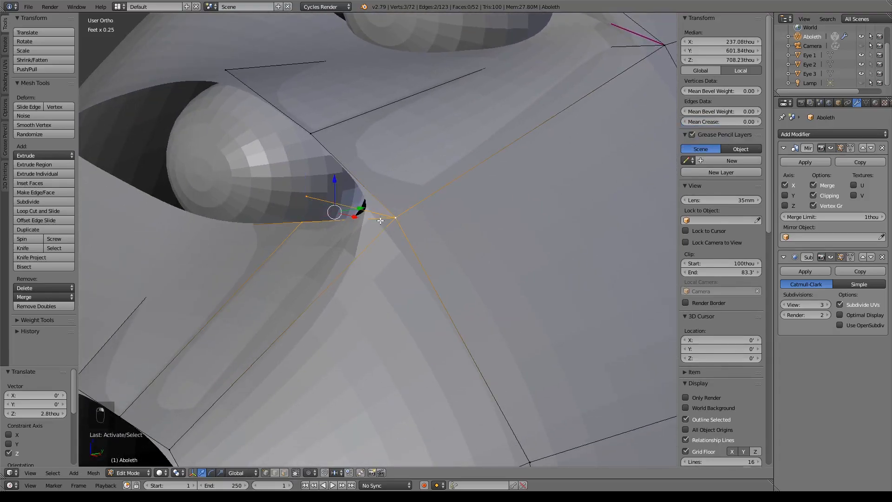
pyautogui.press('f')
pyautogui.rightClick(320, 198)
pyautogui.keyDown('shift'); pyautogui.rightClick(319, 143); pyautogui.keyUp('shift')
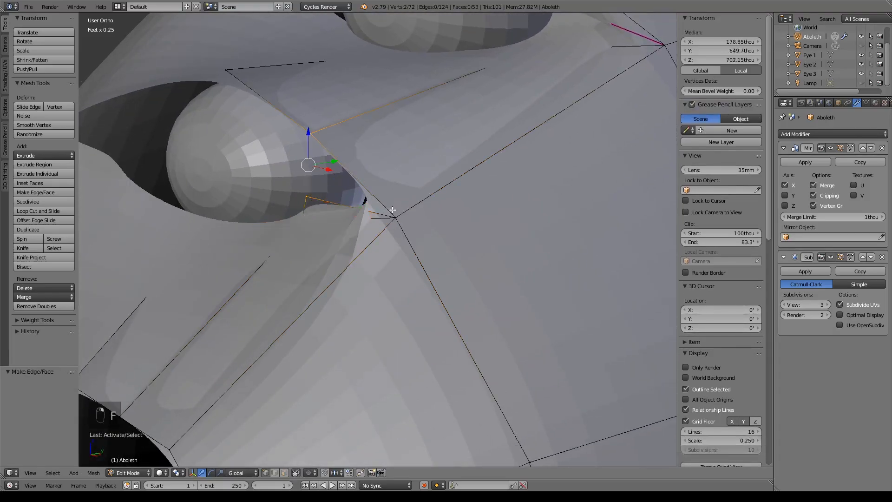
pyautogui.keyDown('shift'); pyautogui.rightClick(390, 212); pyautogui.keyUp('shift')
pyautogui.press('f')
# Set a full 1.00 crease on the lowest slit's edge from the extruded vertex to the outer corner.
pyautogui.scroll(4, 449, 251)
pyautogui.keyDown('shift'); pyautogui.rightClick(245, 152); pyautogui.keyUp('shift')
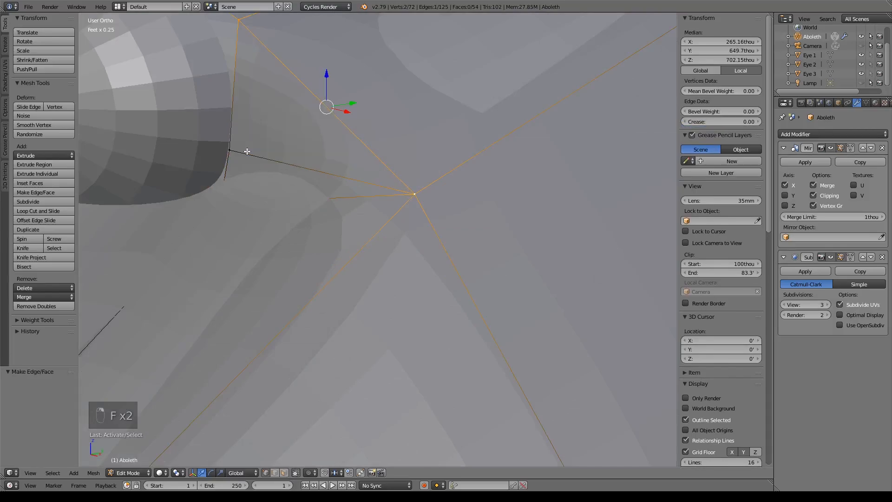
pyautogui.rightClick(243, 152)
pyautogui.keyDown('shift'); pyautogui.rightClick(421, 186); pyautogui.keyUp('shift')
pyautogui.hotkey('shift', 'e')
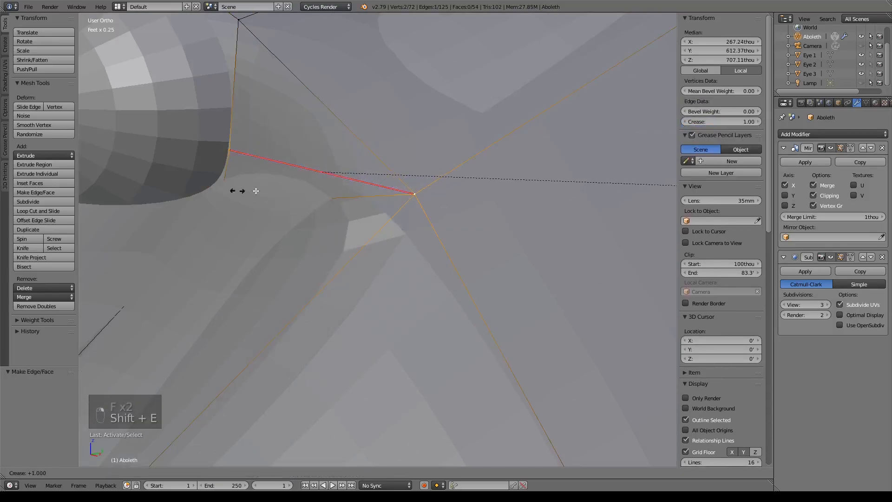
pyautogui.click(527, 197)
# Reposition the lowest slit's extruded vertex and upper lid vertex along Y to fit around the eye.
pyautogui.rightClick(283, 148)
pyautogui.moveTo(262, 145); pyautogui.dragTo(302, 141)
pyautogui.moveTo(302, 142); pyautogui.dragTo(387, 166, button='middle')
pyautogui.rightClick(279, 106)
pyautogui.moveTo(298, 103); pyautogui.dragTo(291, 103)
# Shift the centre vertex of the lowest eye's upper lid along Y and lower it slightly along Z.
pyautogui.rightClick(238, 30)
pyautogui.keyDown('shift'); pyautogui.moveTo(276, 47); pyautogui.dragTo(336, 132, button='middle'); pyautogui.keyUp('shift')
pyautogui.moveTo(315, 99); pyautogui.dragTo(308, 97)
pyautogui.moveTo(281, 64); pyautogui.dragTo(285, 74)
# Reposition the lowest slit's lower lid vertex along Y and move its outer corner vertex 3.2 thou in Y.
pyautogui.moveTo(346, 257); pyautogui.dragTo(345, 183, button='middle')
pyautogui.rightClick(318, 244)
pyautogui.moveTo(333, 245); pyautogui.dragTo(346, 244)
pyautogui.keyDown('shift'); pyautogui.moveTo(376, 283); pyautogui.dragTo(380, 243, button='middle'); pyautogui.keyUp('shift')
pyautogui.rightClick(370, 191)
pyautogui.moveTo(394, 191); pyautogui.dragTo(397, 191)
pyautogui.scroll(-4, 415, 235)
pyautogui.keyDown('shift'); pyautogui.moveTo(434, 295); pyautogui.dragTo(429, 233, button='middle'); pyautogui.keyUp('shift')
pyautogui.moveTo(431, 233); pyautogui.dragTo(528, 246, button='middle')
pyautogui.scroll(-5, 480, 235)
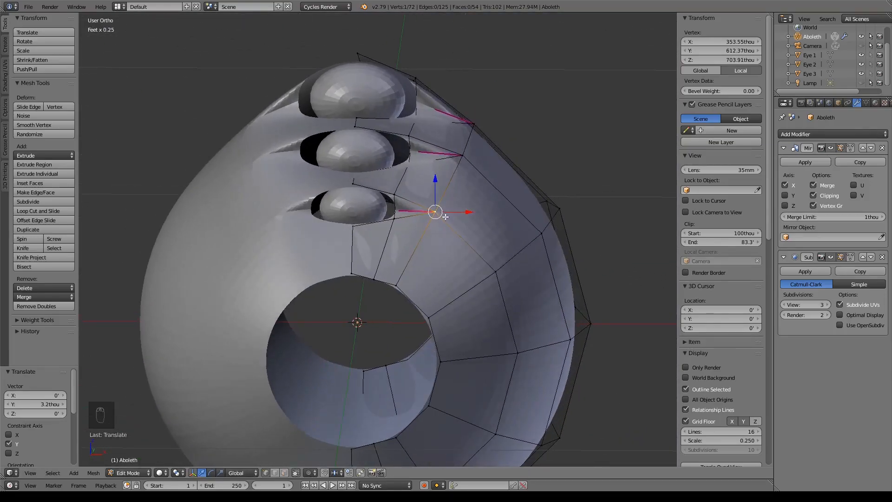
# Slide the lowest slit's upper lid vertex and extruded vertex inward along X, toward the eye.
pyautogui.keyDown('shift'); pyautogui.moveTo(448, 218); pyautogui.dragTo(439, 262, button='middle'); pyautogui.keyUp('shift')
pyautogui.scroll(4, 436, 244)
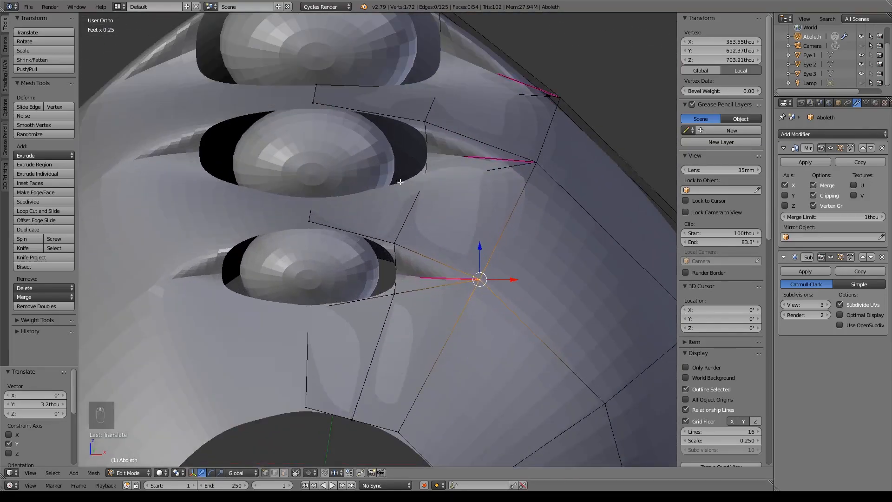
pyautogui.keyDown('shift'); pyautogui.moveTo(406, 297); pyautogui.dragTo(376, 217, button='middle'); pyautogui.keyUp('shift')
pyautogui.scroll(5, 376, 217)
pyautogui.keyDown('shift'); pyautogui.click(351, 157); pyautogui.keyUp('shift')
pyautogui.keyDown('shift'); pyautogui.rightClick(353, 63); pyautogui.keyUp('shift')
pyautogui.keyDown('shift'); pyautogui.moveTo(363, 117); pyautogui.dragTo(406, 234, button='middle'); pyautogui.keyUp('shift')
pyautogui.moveTo(423, 239); pyautogui.dragTo(372, 234)
pyautogui.moveTo(378, 257); pyautogui.dragTo(418, 254, button='middle')
pyautogui.scroll(1, 418, 254)
pyautogui.moveTo(446, 226)
pyautogui.mouseDown()
pyautogui.moveTo(414, 225)
pyautogui.moveTo(430, 227)
pyautogui.mouseUp()
# Slide the lowest slit's lower lid vertex inward along X and its upper lid vertex by -30.5 thou in X.
pyautogui.rightClick(418, 305)
pyautogui.moveTo(440, 293); pyautogui.dragTo(413, 290)
pyautogui.rightClick(407, 142)
pyautogui.moveTo(431, 140); pyautogui.dragTo(396, 139)
pyautogui.press('z')
pyautogui.moveTo(438, 190)
pyautogui.mouseDown(button='middle')
pyautogui.moveTo(400, 201)
pyautogui.moveTo(312, 195)
pyautogui.moveTo(402, 180)
pyautogui.moveTo(426, 192)
pyautogui.moveTo(361, 183)
pyautogui.moveTo(365, 171)
pyautogui.mouseUp(button='middle')
pyautogui.press('z')
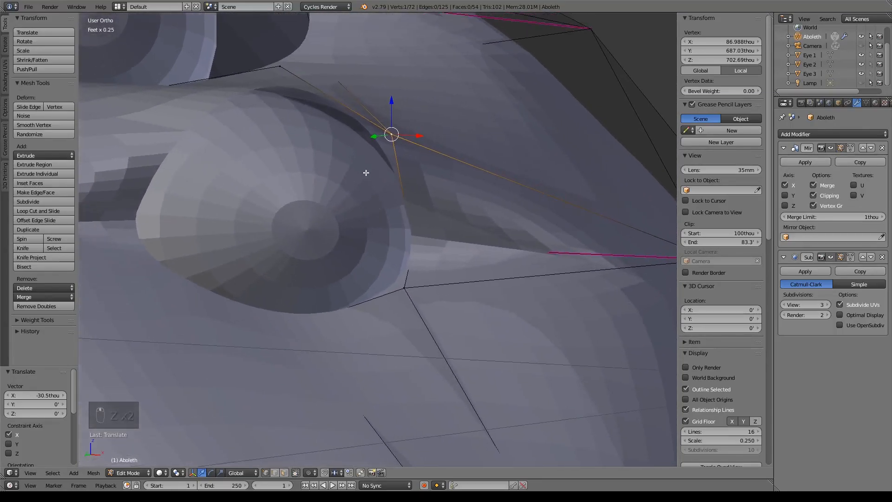
# Slide the middle slit's upper lid and extruded vertices inward along X, and its lower lid vertex by -72 thou.
pyautogui.moveTo(417, 172); pyautogui.dragTo(361, 231, button='middle')
pyautogui.moveTo(215, 122); pyautogui.dragTo(395, 260, button='middle')
pyautogui.rightClick(490, 184)
pyautogui.moveTo(525, 192); pyautogui.dragTo(368, 186)
pyautogui.rightClick(511, 299)
pyautogui.moveTo(540, 289); pyautogui.dragTo(421, 280)
pyautogui.press('z')
pyautogui.rightClick(486, 364)
pyautogui.moveTo(516, 370); pyautogui.dragTo(414, 352)
pyautogui.moveTo(432, 352); pyautogui.dragTo(478, 348, button='middle')
pyautogui.press('z')
pyautogui.scroll(-2, 409, 346)
# Fine-tune the position of the middle slit's upper lid vertex along Z and X.
pyautogui.keyDown('shift'); pyautogui.moveTo(369, 323); pyautogui.dragTo(484, 345, button='middle'); pyautogui.keyUp('shift')
pyautogui.rightClick(349, 222)
pyautogui.press('g')
pyautogui.press('z')
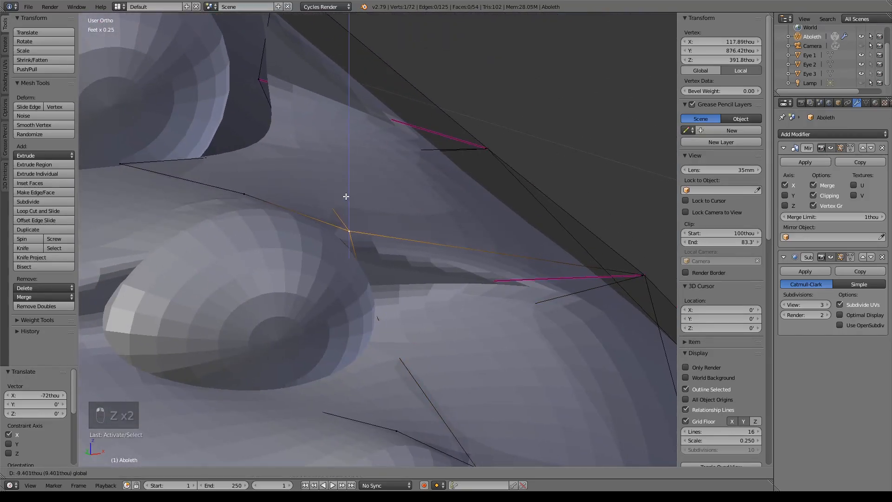
pyautogui.click(347, 191)
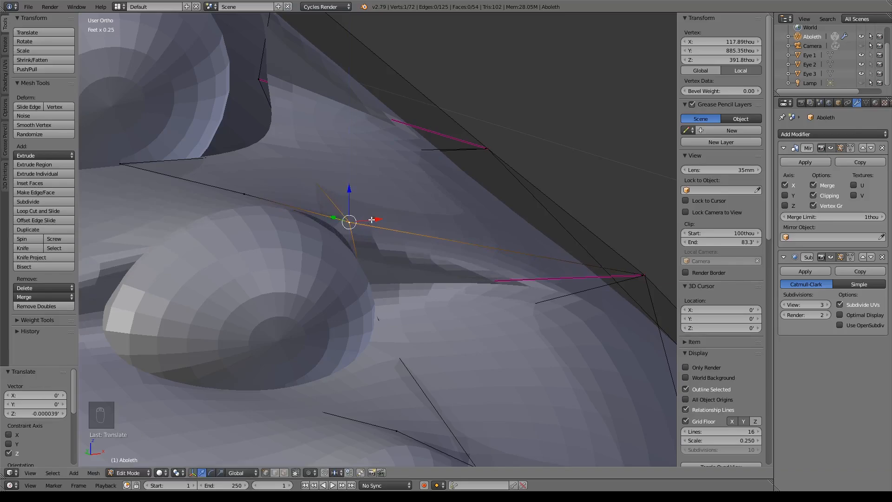
pyautogui.press('g')
pyautogui.press('x')
pyautogui.moveTo(368, 220); pyautogui.dragTo(367, 220)
# Slide the top slit's upper lid and extruded vertices inward along X, and its lower lid vertex by -91.4 thou.
pyautogui.keyDown('shift'); pyautogui.moveTo(359, 180); pyautogui.dragTo(451, 347, button='middle'); pyautogui.keyUp('shift')
pyautogui.rightClick(370, 137)
pyautogui.moveTo(411, 134); pyautogui.dragTo(289, 145)
pyautogui.press('z')
pyautogui.rightClick(364, 261)
pyautogui.press('z')
pyautogui.moveTo(385, 247); pyautogui.dragTo(346, 248)
pyautogui.press('z')
pyautogui.rightClick(380, 319)
pyautogui.moveTo(407, 316); pyautogui.dragTo(327, 314)
pyautogui.press('z')
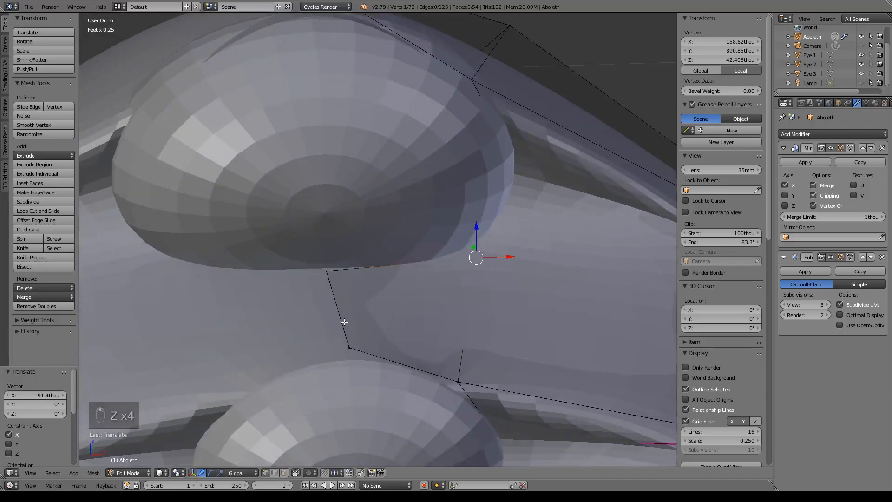
# Adjust the heights of the top slit's upper lid and centre vertices along Z, finishing by raising the upper lid vertex 6.61 thou.
pyautogui.press('KP_1')
pyautogui.moveTo(369, 321); pyautogui.dragTo(415, 143, button='middle')
pyautogui.keyDown('shift'); pyautogui.moveTo(473, 142); pyautogui.dragTo(258, 212, button='middle'); pyautogui.keyUp('shift')
pyautogui.rightClick(366, 190)
pyautogui.moveTo(367, 165); pyautogui.dragTo(387, 140)
pyautogui.rightClick(244, 74)
pyautogui.moveTo(238, 53); pyautogui.dragTo(239, 61)
pyautogui.moveTo(365, 79); pyautogui.dragTo(291, 206, button='middle')
pyautogui.rightClick(334, 220)
pyautogui.moveTo(316, 199); pyautogui.dragTo(319, 190)
pyautogui.moveTo(326, 210); pyautogui.dragTo(355, 237, button='middle')
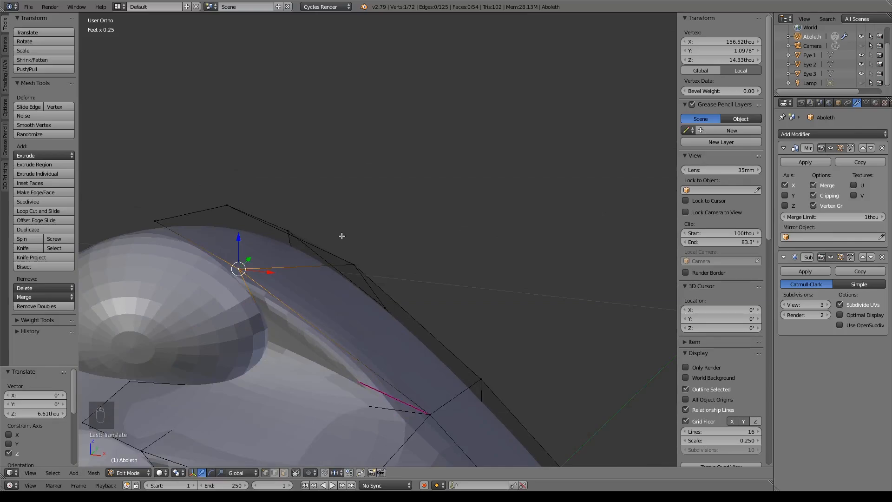
# Extrude the lower eye slit's edge loop and scale the new loop inward to 0.642.
pyautogui.moveTo(339, 228); pyautogui.dragTo(280, 275, button='middle')
pyautogui.press('KP_1')
pyautogui.keyDown('shift'); pyautogui.moveTo(293, 408); pyautogui.dragTo(389, 195, button='middle'); pyautogui.keyUp('shift')
pyautogui.moveTo(470, 220); pyautogui.dragTo(454, 233, button='middle')
pyautogui.scroll(5, 421, 250)
pyautogui.keyDown('shift'); pyautogui.moveTo(329, 224); pyautogui.dragTo(392, 171, button='middle'); pyautogui.keyUp('shift')
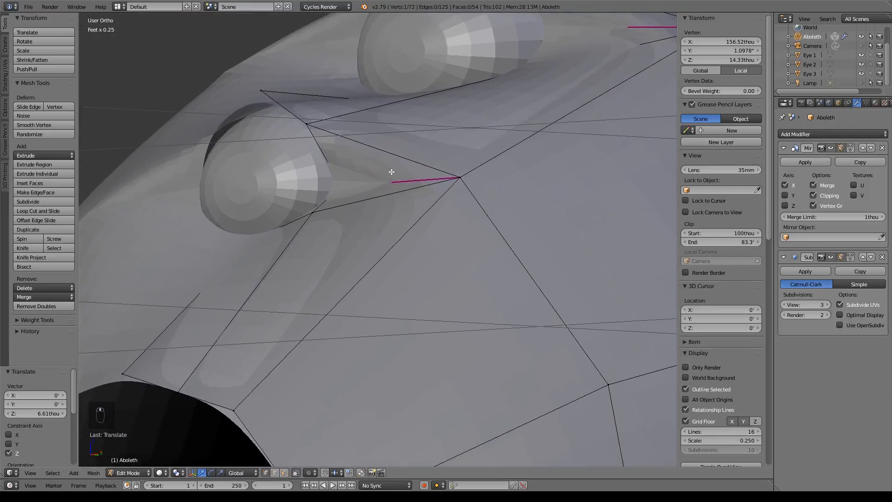
pyautogui.keyDown('shift'); pyautogui.moveTo(344, 247); pyautogui.dragTo(381, 207, button='middle'); pyautogui.keyUp('shift')
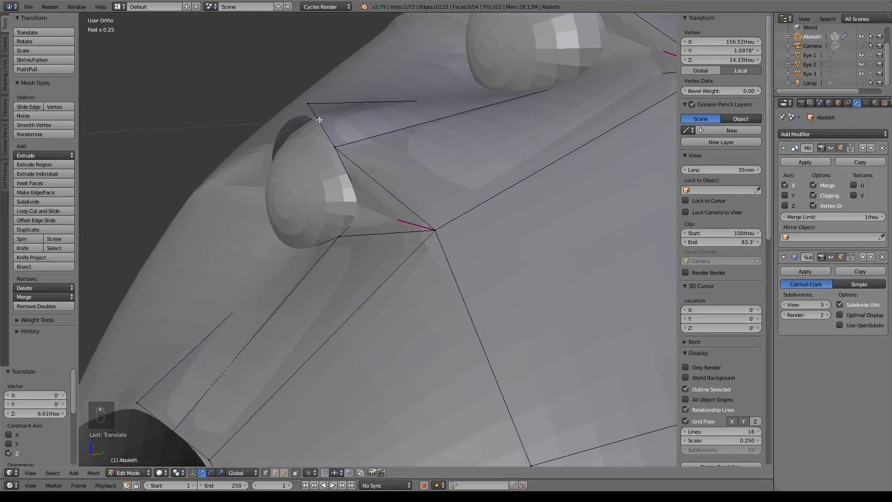
pyautogui.keyDown('alt'); pyautogui.rightClick(319, 120); pyautogui.keyUp('alt')
pyautogui.press('z')
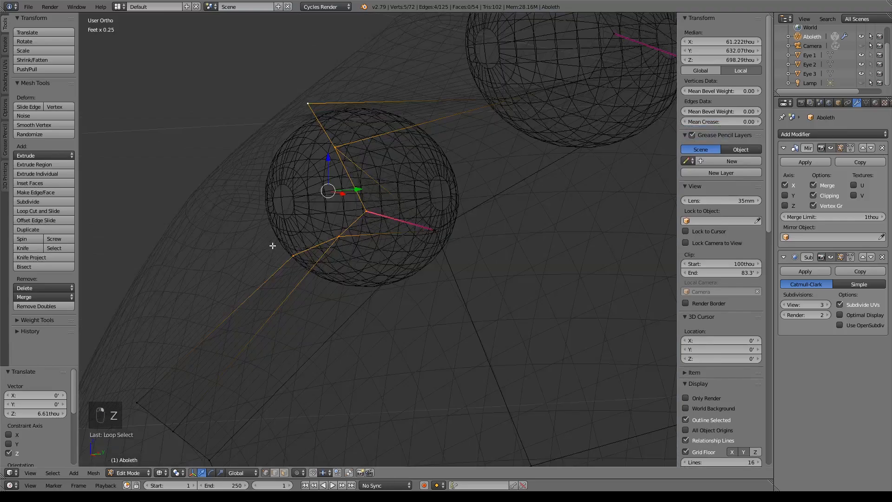
pyautogui.press('z')
pyautogui.moveTo(274, 246)
pyautogui.mouseDown(button='middle')
pyautogui.moveTo(465, 259)
pyautogui.moveTo(216, 248)
pyautogui.mouseUp(button='middle')
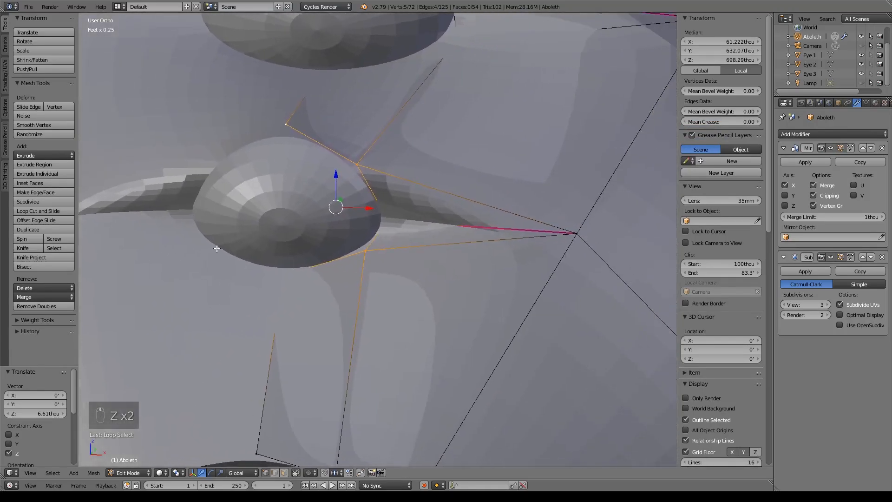
pyautogui.press('e')
pyautogui.press('s')
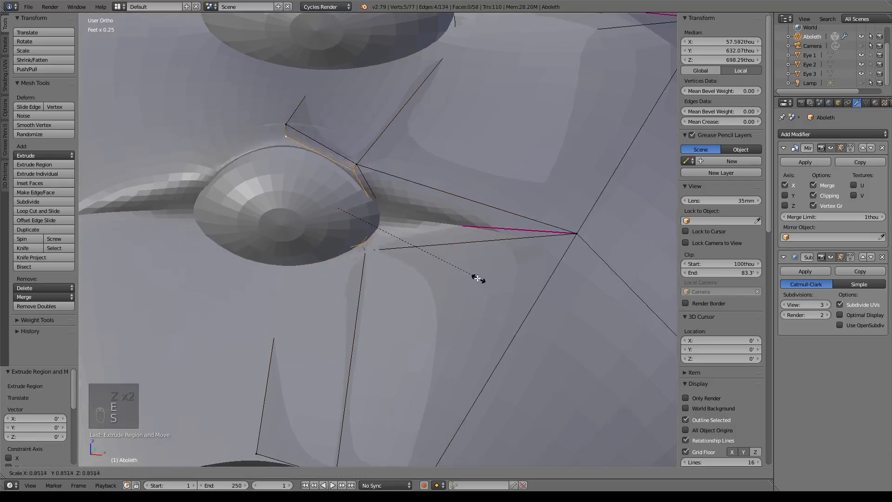
pyautogui.click(441, 268)
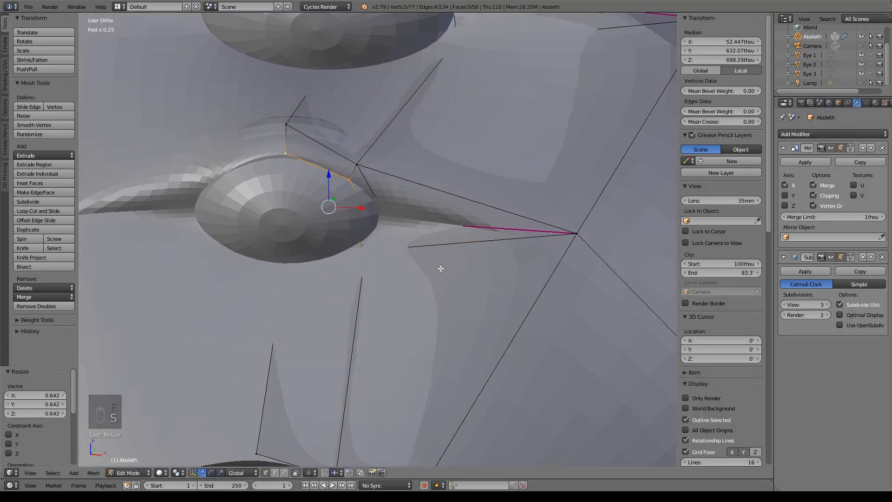
# Raise the lower eye's upper lid edge about 10.9 thou along Z and move its inner side vertex 19.1 thou along X.
pyautogui.keyDown('alt'); pyautogui.rightClick(335, 158); pyautogui.keyUp('alt')
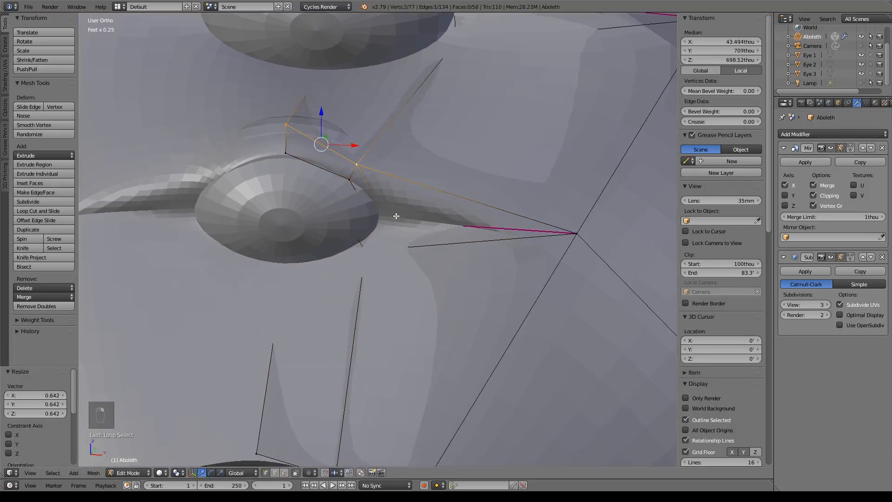
pyautogui.press('g')
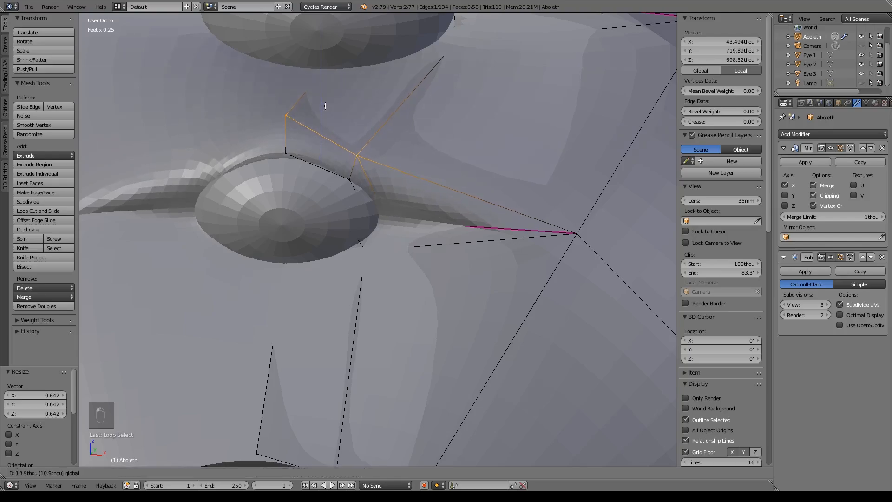
pyautogui.click(325, 106)
pyautogui.rightClick(390, 216)
pyautogui.press('g')
pyautogui.press('x')
pyautogui.click(444, 258)
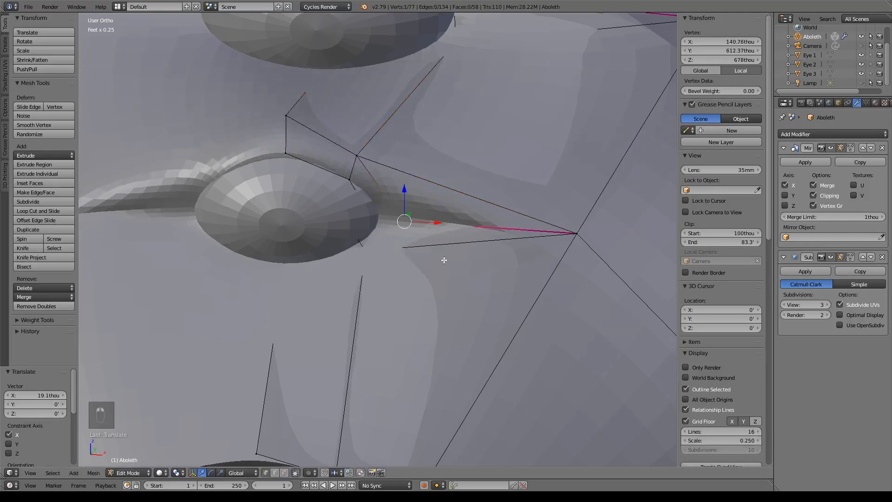
# Extrude the middle eye slit's edge loop and scale the new loop inward.
pyautogui.moveTo(444, 258); pyautogui.dragTo(421, 243, button='middle')
pyautogui.moveTo(324, 227); pyautogui.dragTo(403, 265, button='middle')
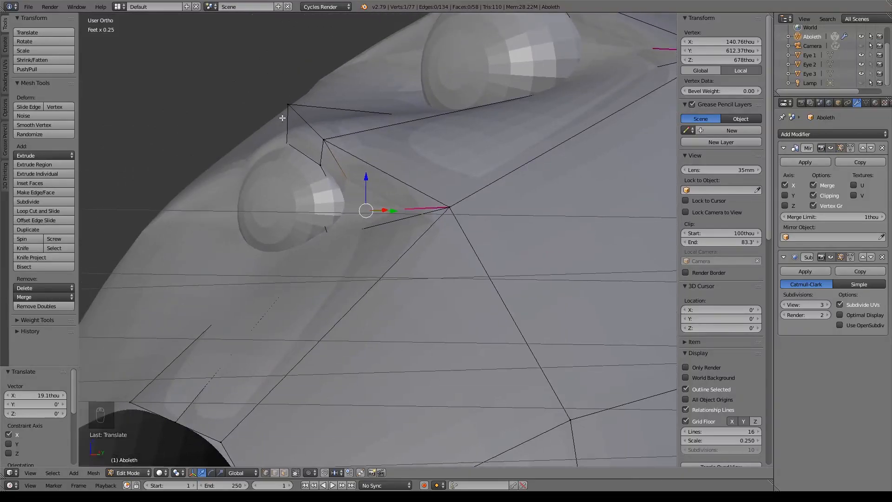
pyautogui.moveTo(311, 174); pyautogui.dragTo(411, 218, button='middle')
pyautogui.keyDown('alt'); pyautogui.rightClick(482, 165); pyautogui.keyUp('alt')
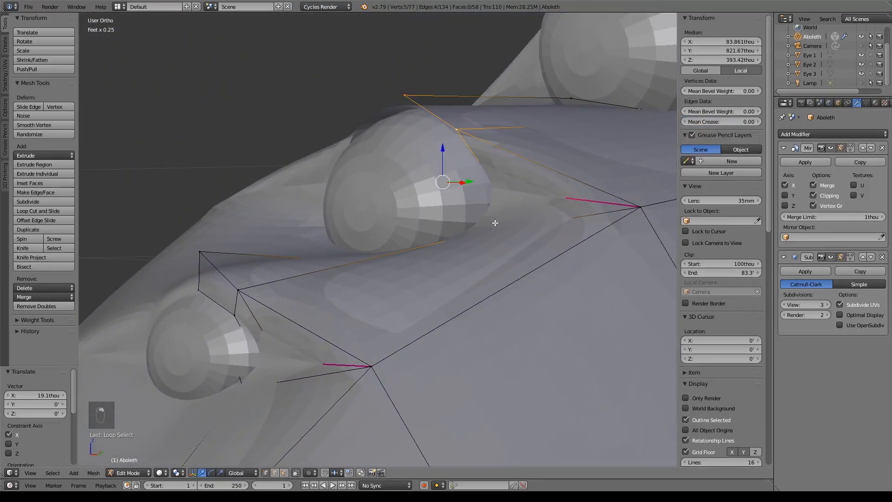
pyautogui.press('e')
pyautogui.press('s')
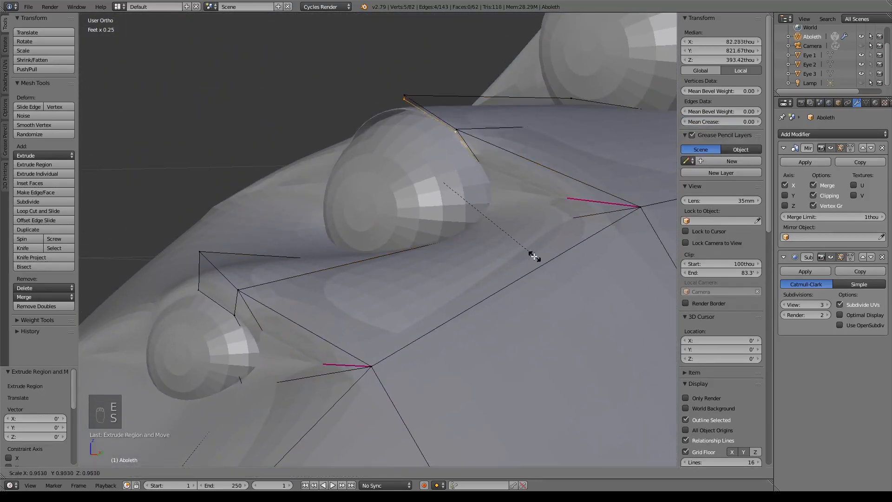
pyautogui.click(497, 243)
# Raise the middle eyelid's centre vertex 36.1 thou, and move its upper side vertex 31.2 thou along X and 3.91 thou along Z.
pyautogui.rightClick(409, 84)
pyautogui.moveTo(403, 63); pyautogui.dragTo(395, 33)
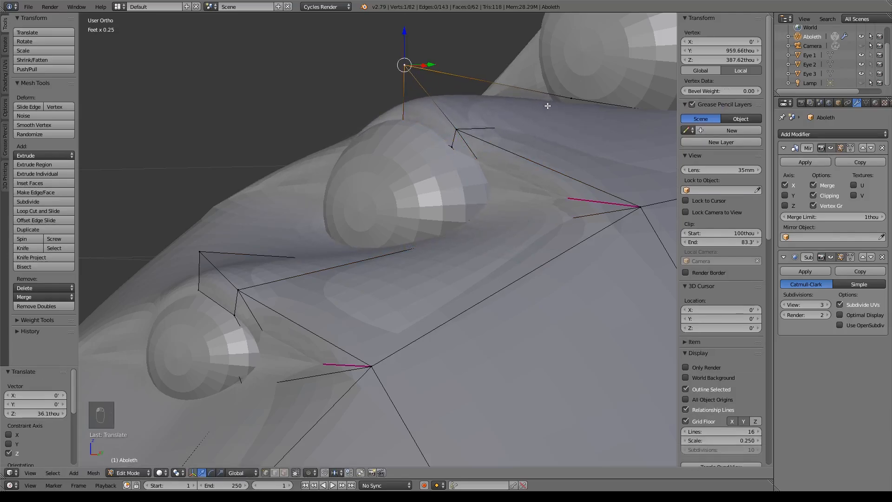
pyautogui.keyDown('shift'); pyautogui.moveTo(540, 110); pyautogui.dragTo(353, 210, button='middle'); pyautogui.keyUp('shift')
pyautogui.rightClick(269, 229)
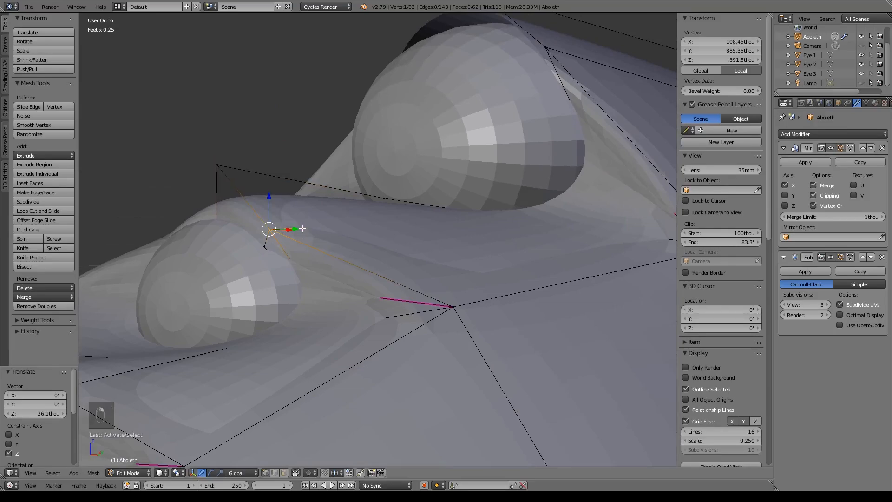
pyautogui.moveTo(368, 250); pyautogui.dragTo(424, 256, button='middle')
pyautogui.moveTo(323, 237); pyautogui.dragTo(344, 235)
pyautogui.moveTo(410, 280); pyautogui.dragTo(379, 249, button='middle')
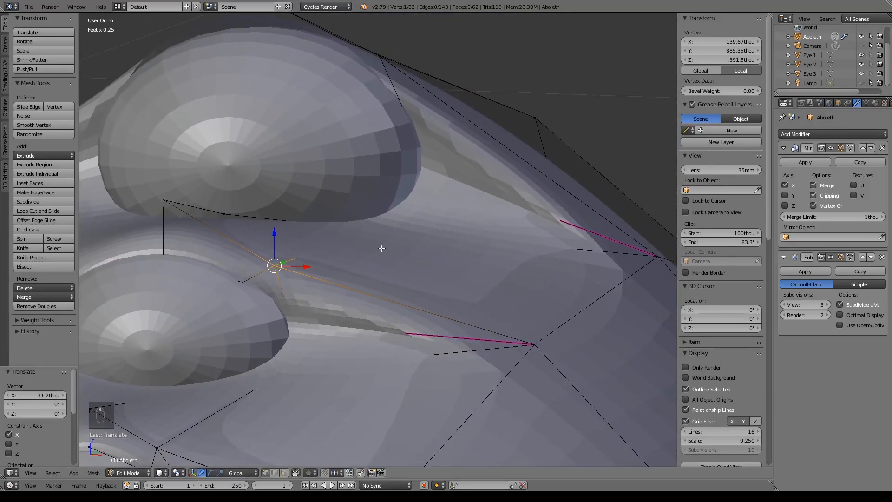
pyautogui.moveTo(279, 238); pyautogui.dragTo(277, 227)
# Extrude the top eye slit's edge loop and scale the new loop inward to 0.669.
pyautogui.moveTo(342, 213); pyautogui.dragTo(396, 163, button='middle')
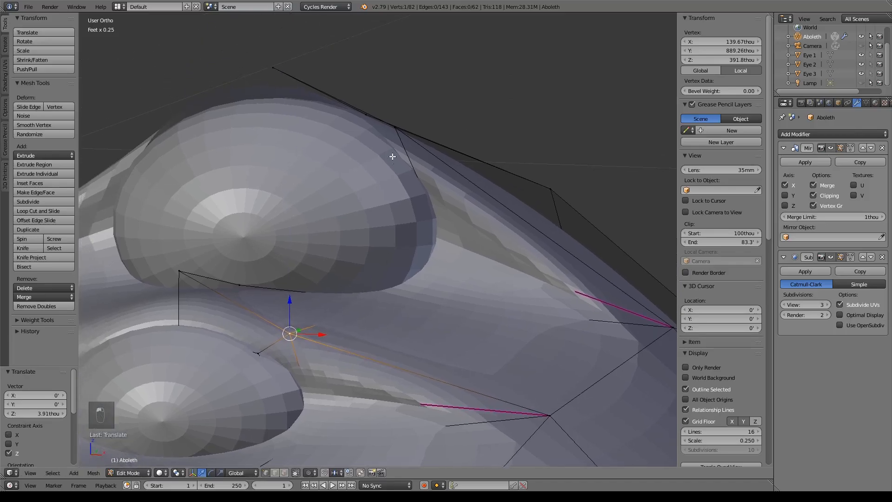
pyautogui.keyDown('alt'); pyautogui.rightClick(329, 93); pyautogui.keyUp('alt')
pyautogui.moveTo(329, 93); pyautogui.dragTo(454, 208, button='middle')
pyautogui.press('e')
pyautogui.rightClick(454, 208)
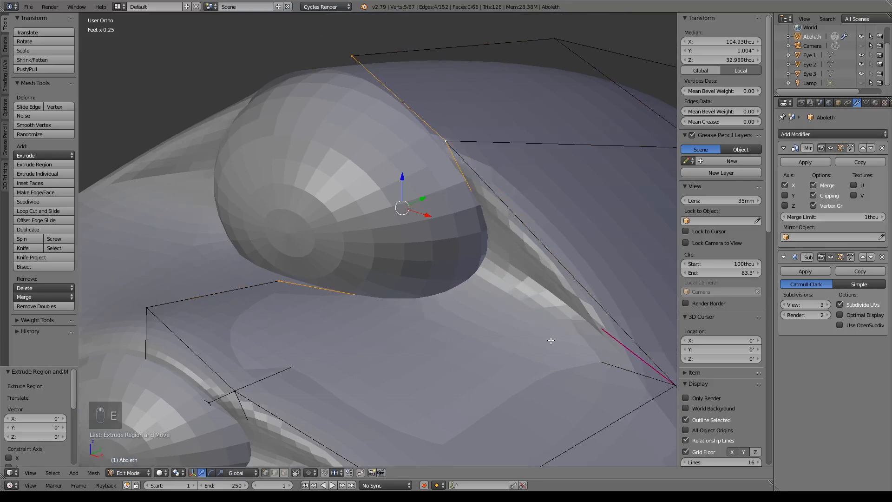
pyautogui.press('s')
pyautogui.click(484, 308)
# Raise the top eyelid's centre vertex 74.9 thou along Z and move its upper side vertex 71.6 thou along X.
pyautogui.moveTo(488, 309); pyautogui.dragTo(405, 257, button='middle')
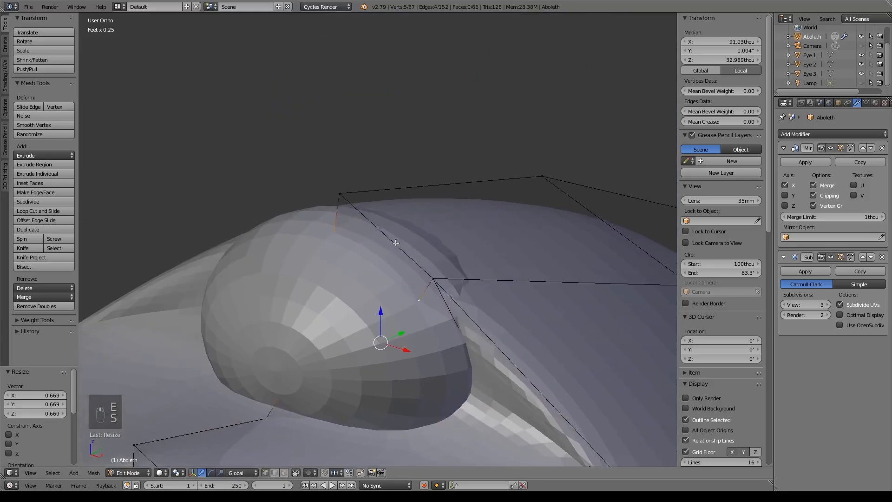
pyautogui.rightClick(339, 194)
pyautogui.press('g')
pyautogui.press('z')
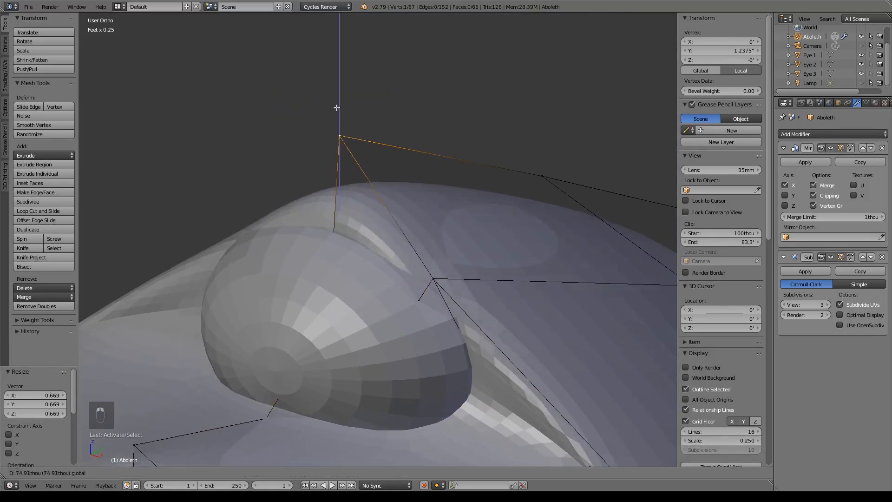
pyautogui.click(336, 107)
pyautogui.rightClick(433, 278)
pyautogui.press('g')
pyautogui.press('x')
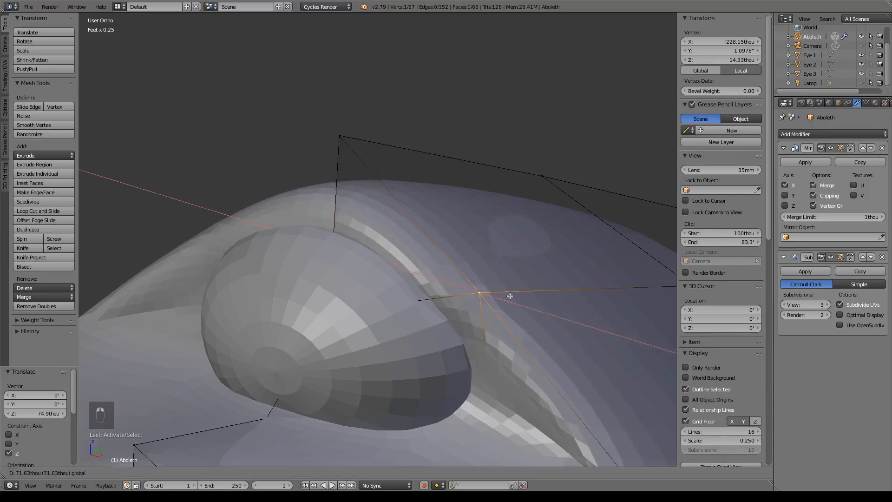
pyautogui.click(509, 296)
# Examine the three eyelids and the overall head shape from several angles.
pyautogui.keyDown('shift'); pyautogui.moveTo(502, 373); pyautogui.dragTo(497, 249, button='middle'); pyautogui.keyUp('shift')
pyautogui.scroll(-5, 441, 292)
pyautogui.keyDown('shift'); pyautogui.moveTo(423, 366); pyautogui.dragTo(450, 208, button='middle'); pyautogui.keyUp('shift')
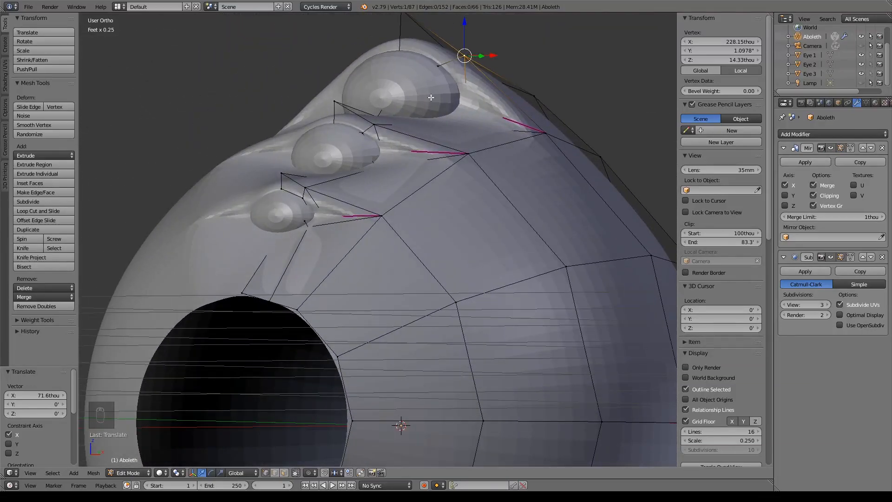
pyautogui.moveTo(356, 185); pyautogui.dragTo(418, 196, button='middle')
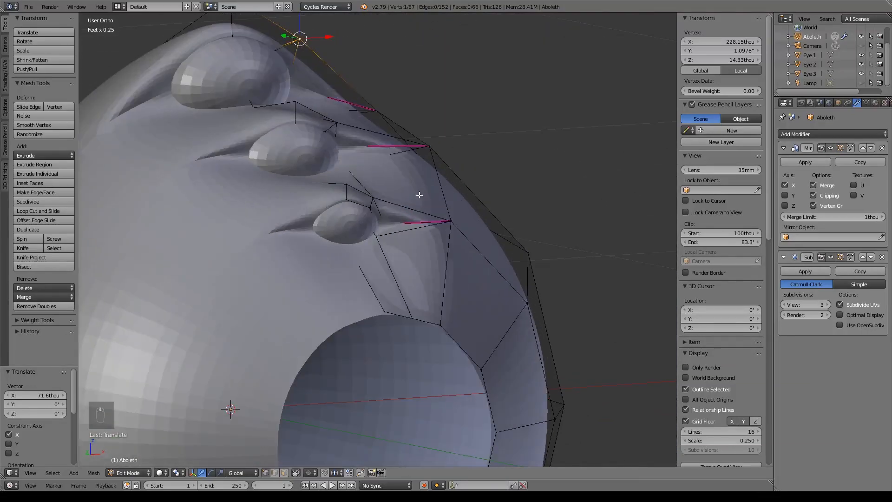
pyautogui.scroll(-5, 432, 222)
pyautogui.keyDown('shift'); pyautogui.moveTo(424, 249); pyautogui.dragTo(463, 163, button='middle'); pyautogui.keyUp('shift')
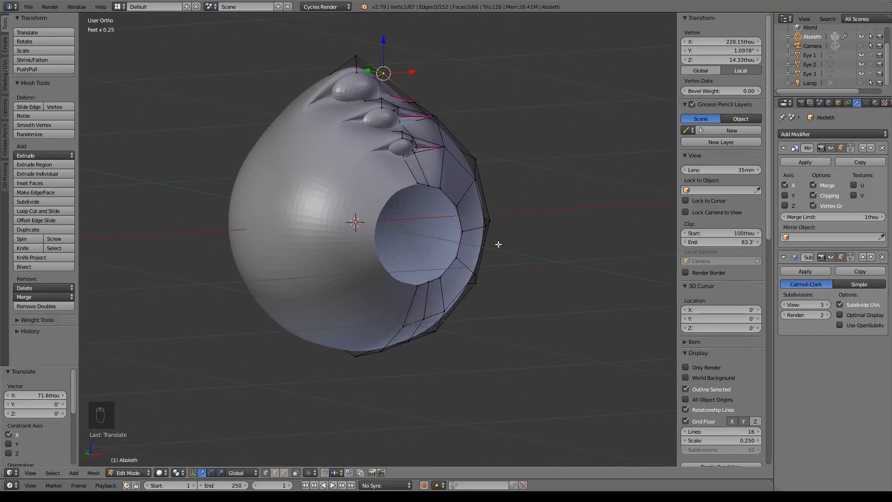
pyautogui.moveTo(424, 259); pyautogui.dragTo(269, 260, button='middle')
# Delete the vertices of the body's rearmost edge loop in the wireframe side view.
pyautogui.press('KP_3')
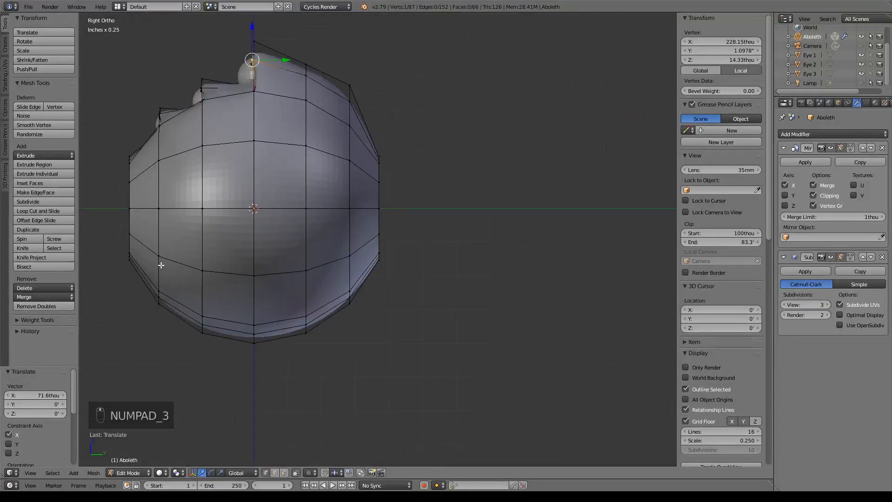
pyautogui.keyDown('shift'); pyautogui.moveTo(362, 208); pyautogui.dragTo(419, 189, button='middle'); pyautogui.keyUp('shift')
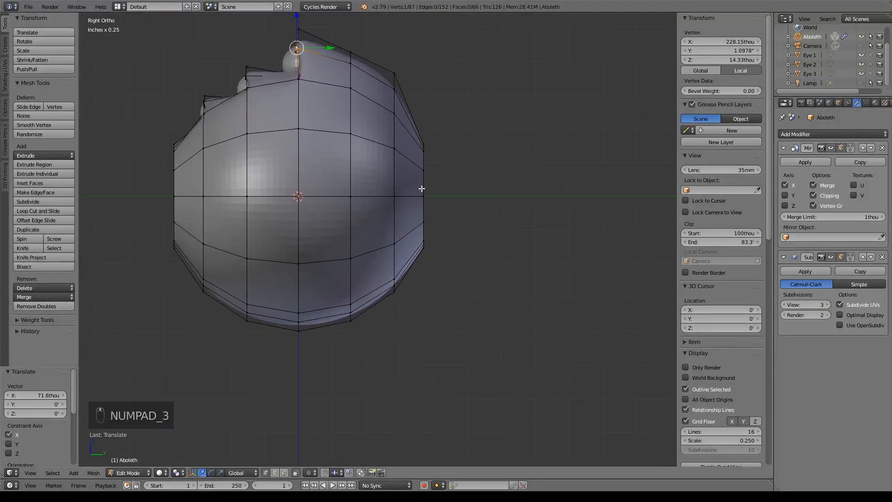
pyautogui.keyDown('alt'); pyautogui.rightClick(423, 192); pyautogui.keyUp('alt')
pyautogui.press('z')
pyautogui.press('x')
pyautogui.click(506, 200)
# Scale the body's open rear edge loop by 1.28 and the loop just in front of it by 1.116.
pyautogui.keyDown('shift'); pyautogui.moveTo(395, 152); pyautogui.dragTo(407, 168, button='middle'); pyautogui.keyUp('shift')
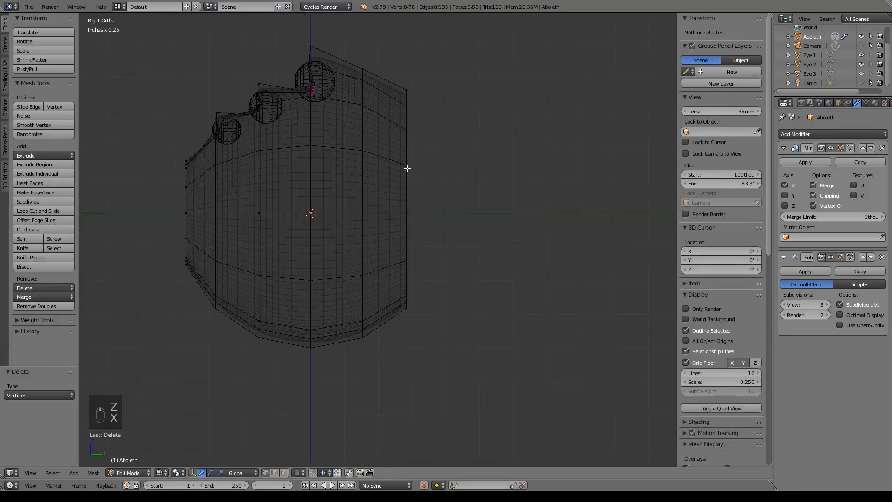
pyautogui.keyDown('alt'); pyautogui.rightClick(407, 168); pyautogui.keyUp('alt')
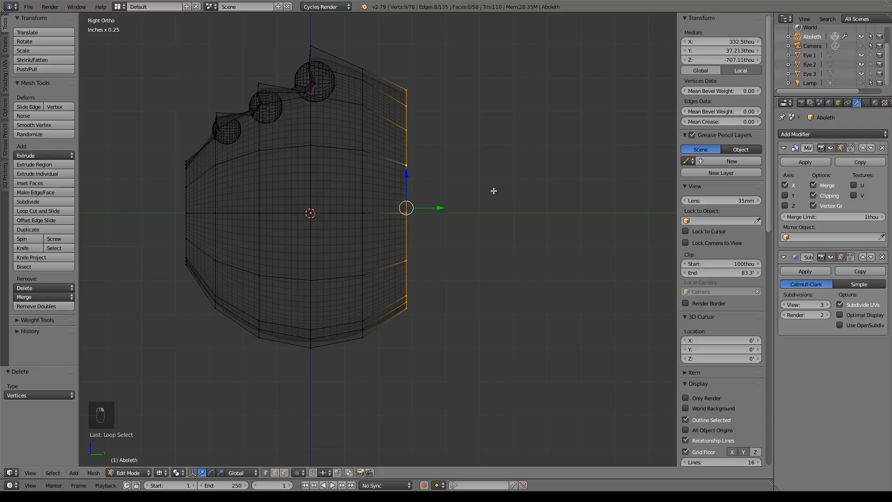
pyautogui.press('s')
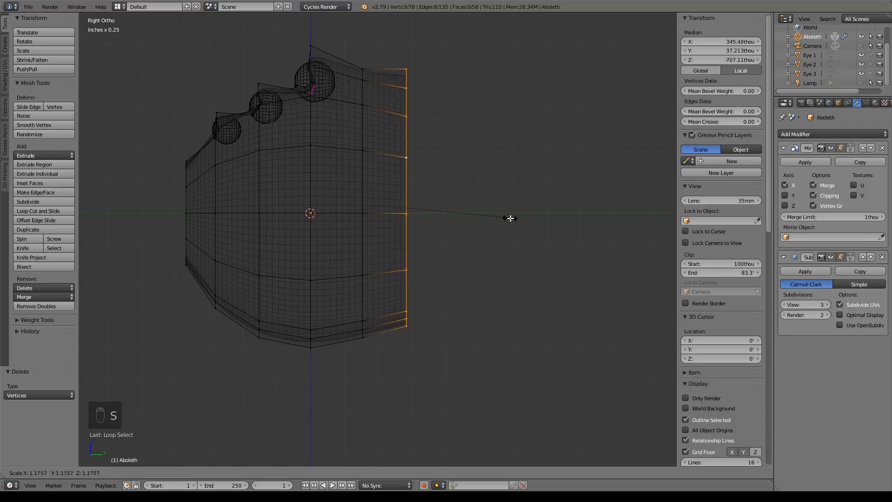
pyautogui.click(516, 229)
pyautogui.keyDown('alt'); pyautogui.rightClick(363, 180); pyautogui.keyUp('alt')
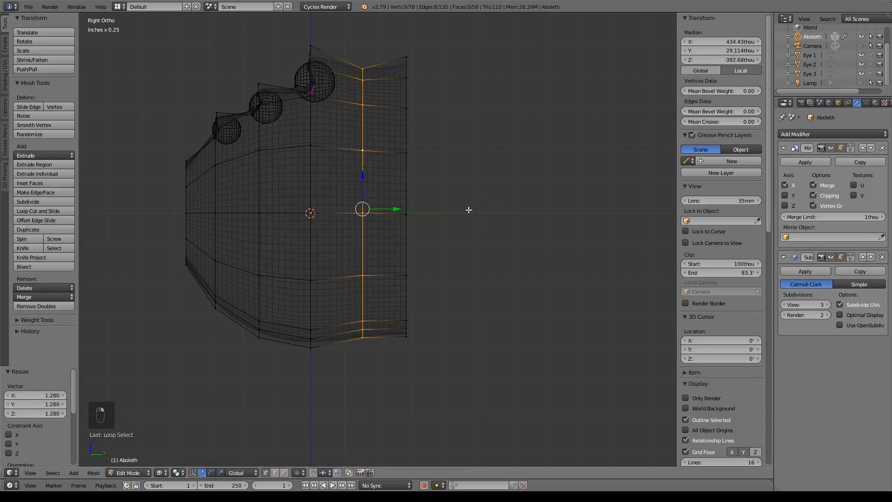
pyautogui.press('s')
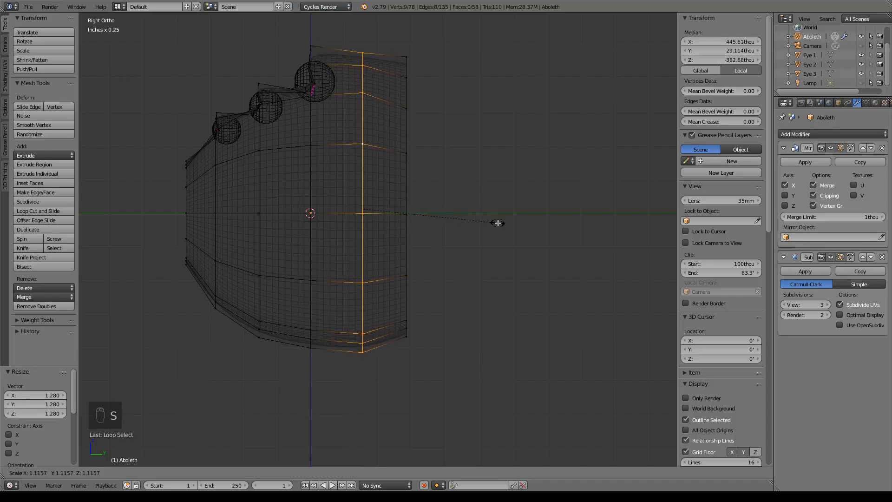
pyautogui.click(498, 223)
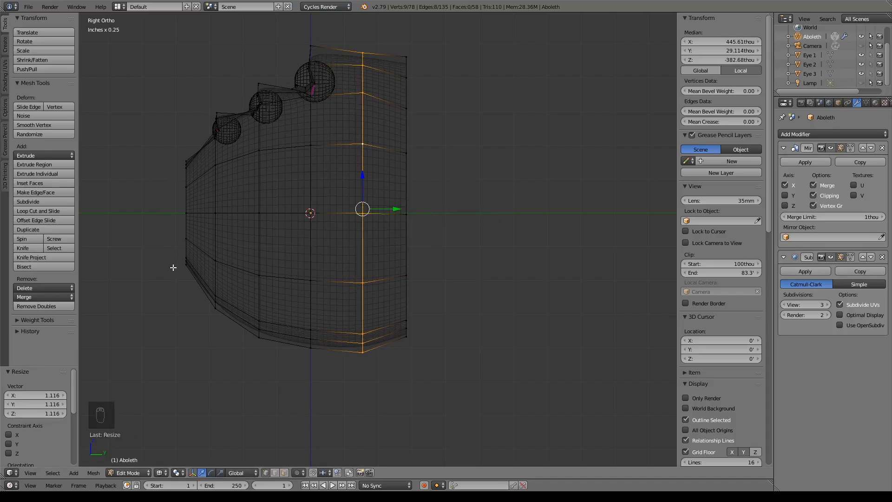
# Enlarge the body's open rear edge loop slightly in the side view, using the reference image as a guide.
pyautogui.scroll(-7, 299, 294)
pyautogui.keyDown('shift'); pyautogui.moveTo(214, 299); pyautogui.dragTo(568, 290, button='middle'); pyautogui.keyUp('shift')
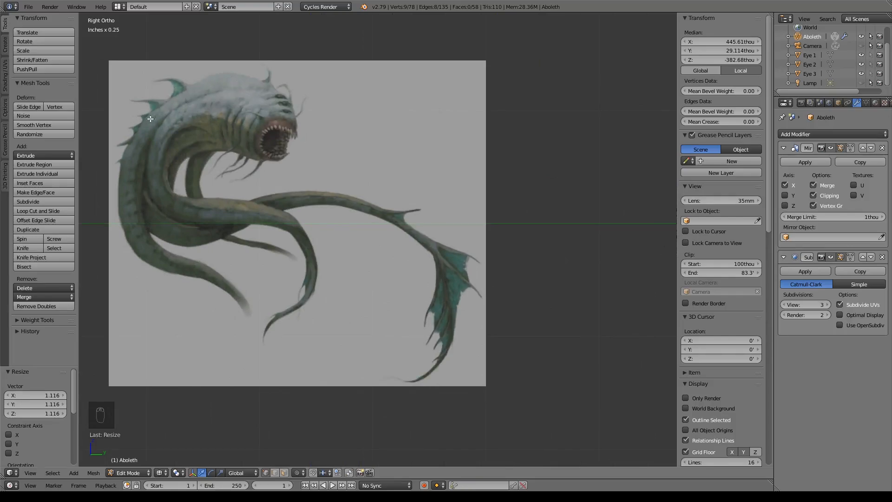
pyautogui.keyDown('shift'); pyautogui.moveTo(537, 232); pyautogui.dragTo(247, 235, button='middle'); pyautogui.keyUp('shift')
pyautogui.scroll(6, 461, 232)
pyautogui.keyDown('shift'); pyautogui.moveTo(495, 142); pyautogui.dragTo(465, 224, button='middle'); pyautogui.keyUp('shift')
pyautogui.keyDown('alt'); pyautogui.rightClick(463, 222); pyautogui.keyUp('alt')
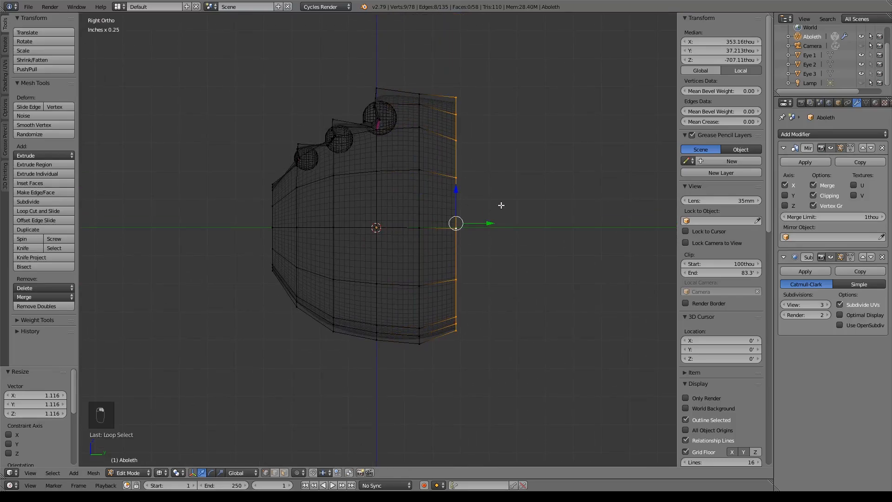
pyautogui.press('s')
pyautogui.click(504, 207)
# Scale the edge loop just in front of the rear opening by 1.045 and the open rear loop by 1.120.
pyautogui.keyDown('alt'); pyautogui.rightClick(422, 200); pyautogui.keyUp('alt')
pyautogui.press('s')
pyautogui.click(477, 214)
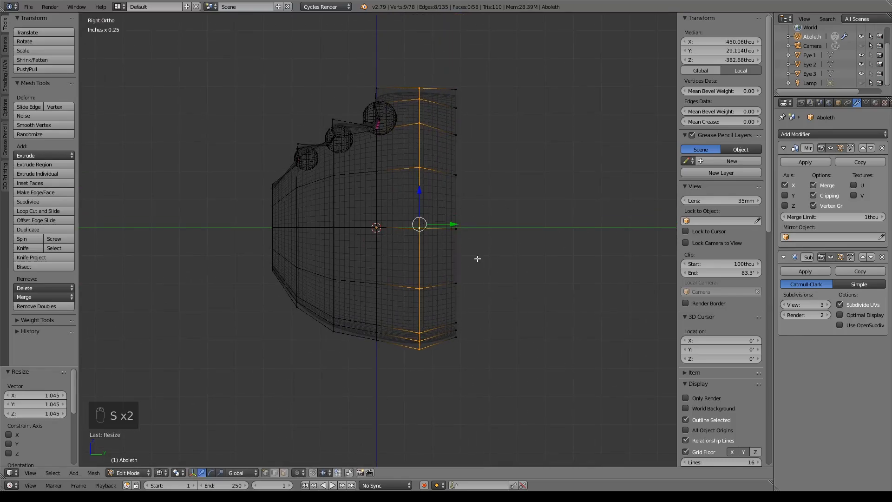
pyautogui.keyDown('alt'); pyautogui.rightClick(460, 247); pyautogui.keyUp('alt')
pyautogui.press('s')
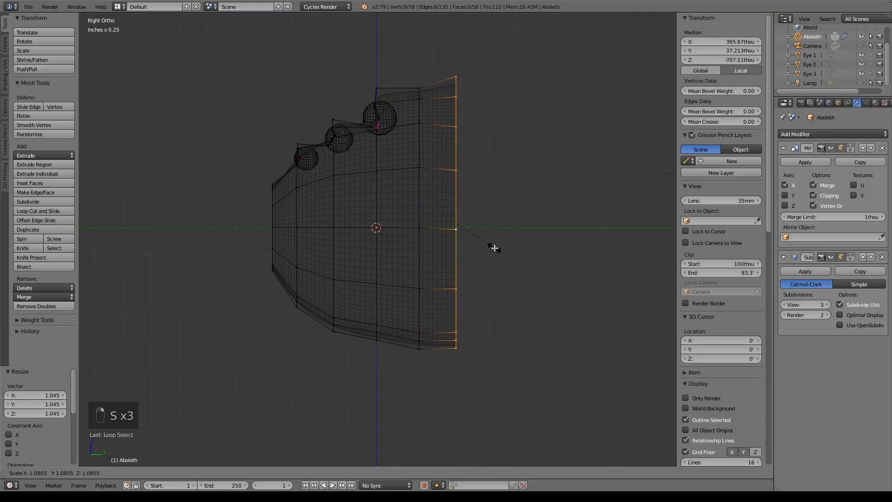
pyautogui.click(496, 247)
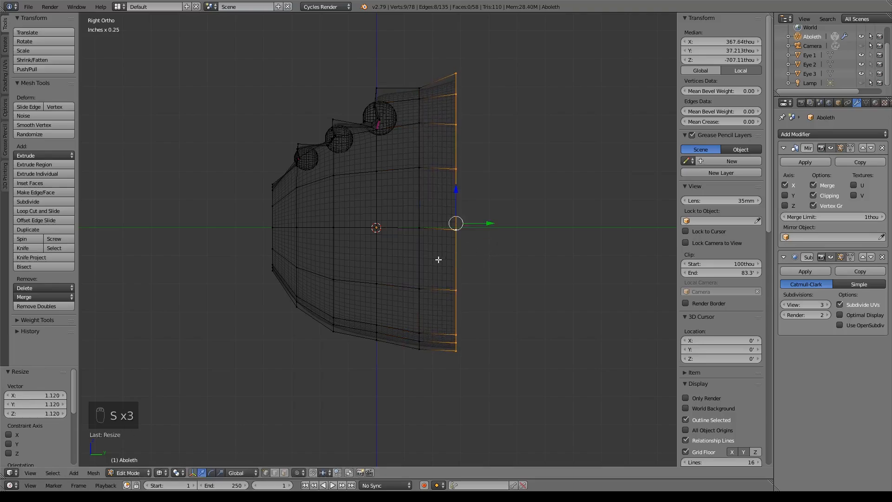
# Widen the mouth opening by scaling its edge loop by 1.239 in the solid front view.
pyautogui.press('z')
pyautogui.moveTo(362, 271); pyautogui.dragTo(412, 285, button='middle')
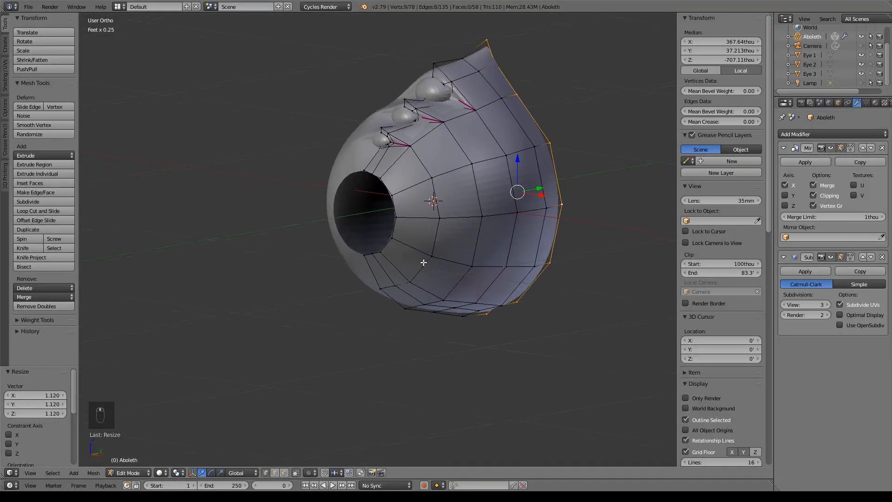
pyautogui.keyDown('shift'); pyautogui.moveTo(423, 262); pyautogui.dragTo(448, 251, button='middle'); pyautogui.keyUp('shift')
pyautogui.scroll(5, 363, 244)
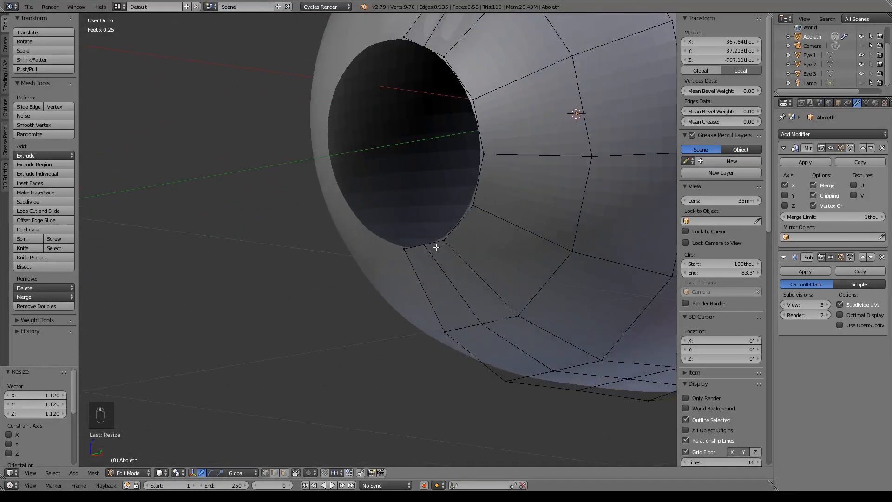
pyautogui.keyDown('shift'); pyautogui.moveTo(472, 213); pyautogui.dragTo(442, 163, button='middle'); pyautogui.keyUp('shift')
pyautogui.keyDown('alt'); pyautogui.click(442, 246); pyautogui.keyUp('alt')
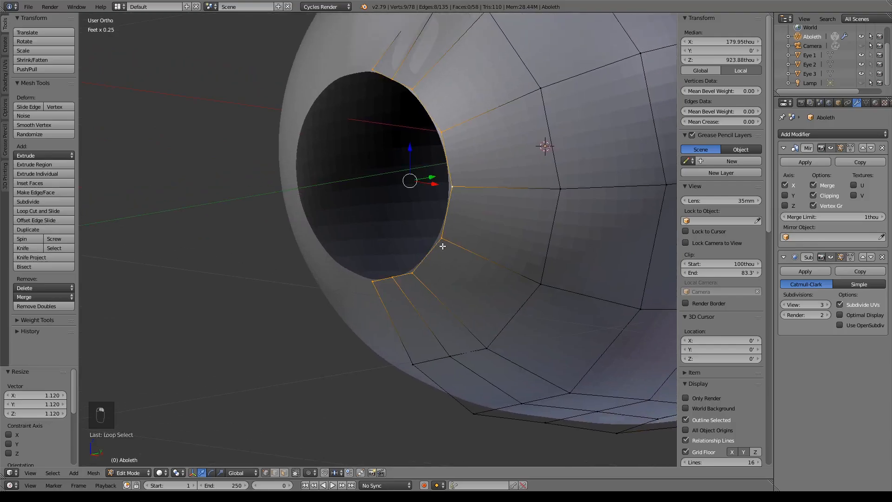
pyautogui.press('KP_1')
pyautogui.scroll(2, 446, 299)
pyautogui.keyDown('shift'); pyautogui.moveTo(446, 298); pyautogui.dragTo(432, 302, button='middle'); pyautogui.keyUp('shift')
pyautogui.press('s')
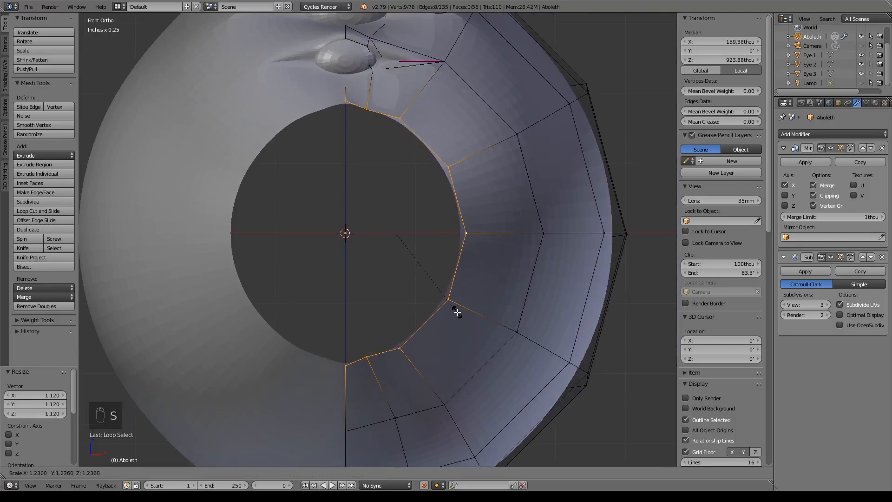
pyautogui.click(458, 309)
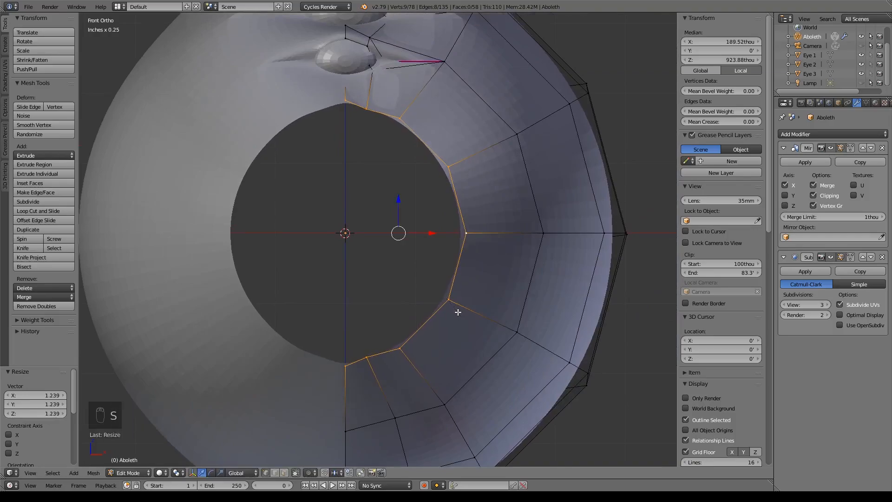
# Move the upper and lower mouth-rim vertices nearest the centre line 51.4 thou outward along X.
pyautogui.rightClick(368, 110)
pyautogui.keyDown('shift'); pyautogui.rightClick(375, 354); pyautogui.keyUp('shift')
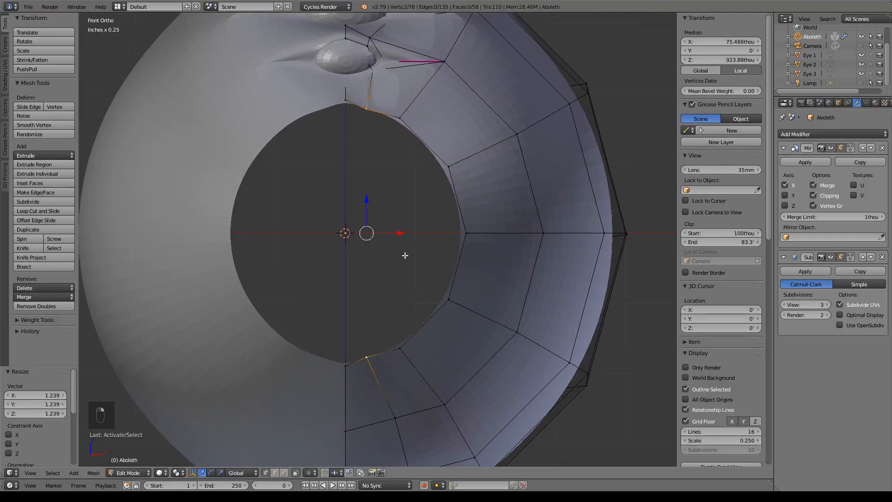
pyautogui.press('g')
pyautogui.press('x')
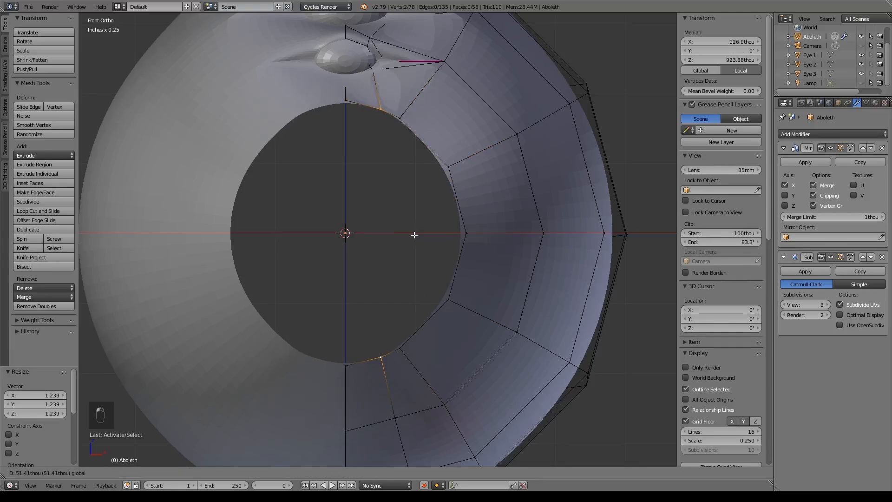
pyautogui.click(414, 235)
# Lower the rear loop's top centre vertex along Z and shift its neighbouring vertex 39.1 thou in X, 6.48 in Y and 18.5 in Z.
pyautogui.scroll(-3, 511, 260)
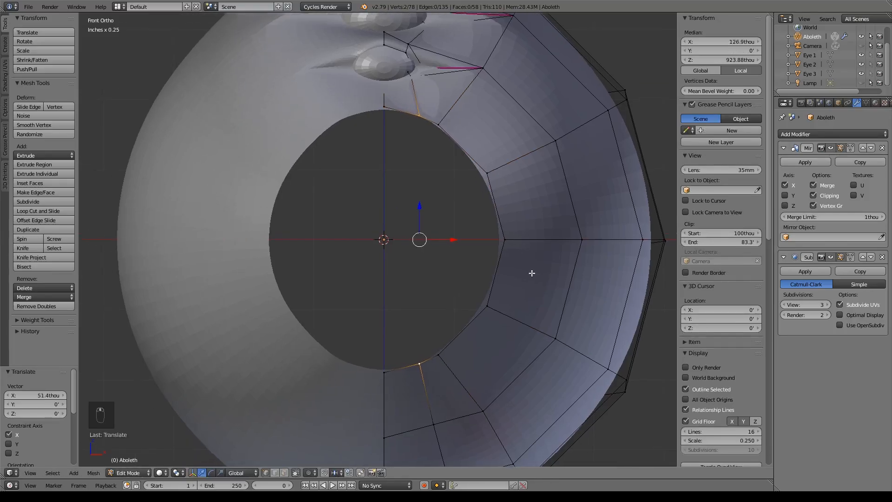
pyautogui.moveTo(513, 262); pyautogui.dragTo(448, 259, button='middle')
pyautogui.rightClick(512, 27)
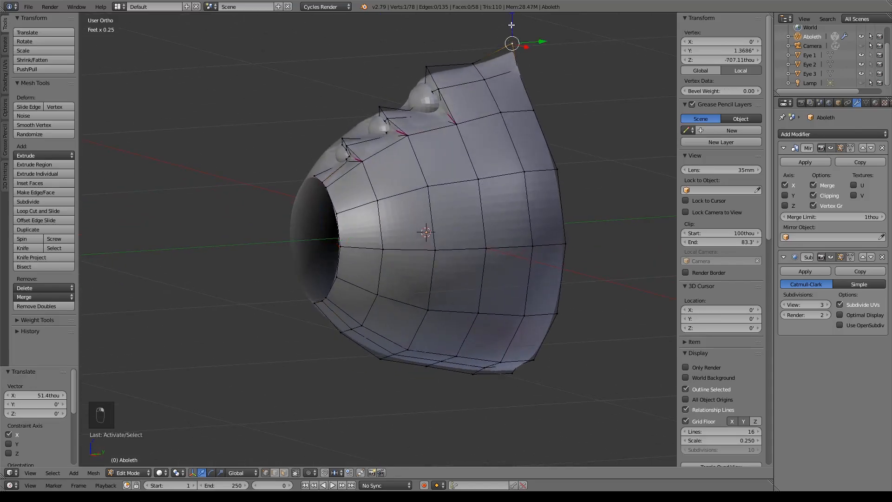
pyautogui.press('g')
pyautogui.press('z')
pyautogui.click(515, 51)
pyautogui.rightClick(520, 70)
pyautogui.press('g')
pyautogui.click(533, 88)
# Adjust the rear loop's bottom centre vertex along Z and raise the bottom centre vertex in front of it 10.4 thou along Z.
pyautogui.moveTo(533, 161); pyautogui.dragTo(548, 88, button='middle')
pyautogui.keyDown('shift'); pyautogui.moveTo(538, 256); pyautogui.dragTo(521, 52, button='middle'); pyautogui.keyUp('shift')
pyautogui.rightClick(488, 188)
pyautogui.press('g')
pyautogui.click(547, 197)
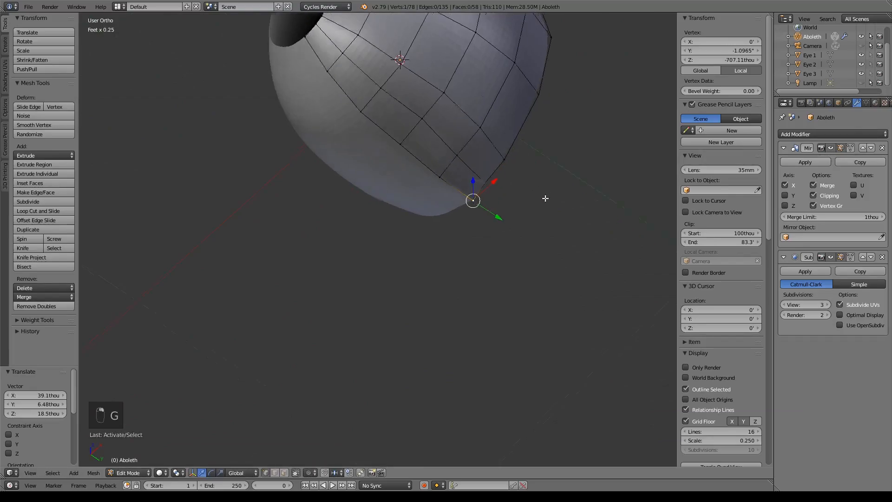
pyautogui.moveTo(547, 197); pyautogui.dragTo(490, 231, button='middle')
pyautogui.press('z')
pyautogui.click(389, 183)
pyautogui.moveTo(388, 182); pyautogui.dragTo(390, 243, button='middle')
pyautogui.rightClick(380, 243)
pyautogui.moveTo(373, 220); pyautogui.dragTo(372, 217)
# Compare the head's front shape and mouth opening with the creature's mouth in the reference image.
pyautogui.press('KP_1')
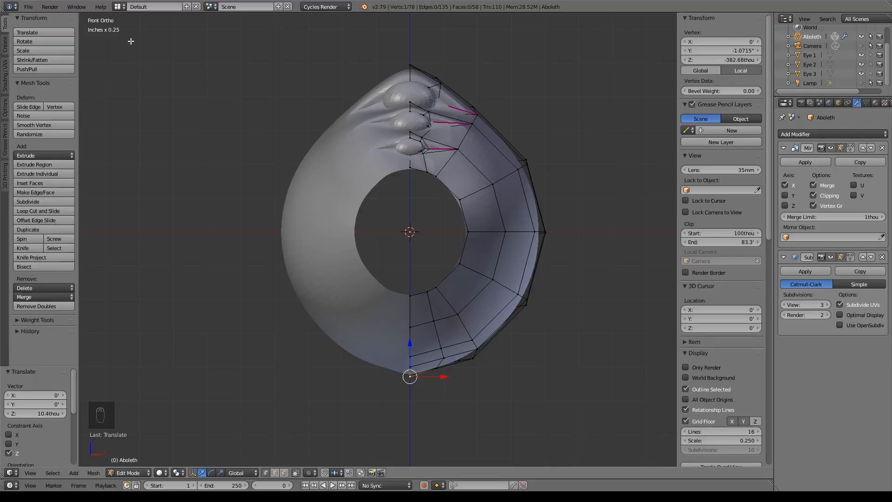
pyautogui.scroll(2, 389, 180)
pyautogui.scroll(-4, 368, 175)
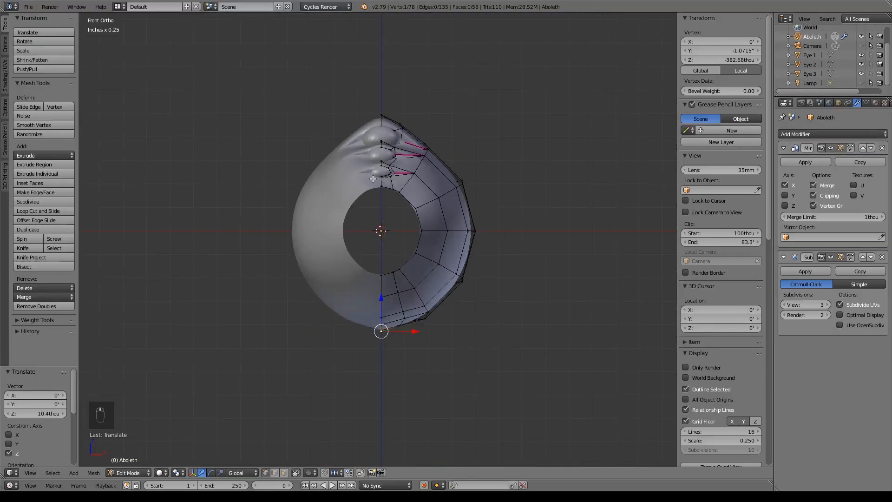
pyautogui.scroll(-5, 373, 179)
pyautogui.moveTo(378, 182); pyautogui.dragTo(420, 202, button='middle')
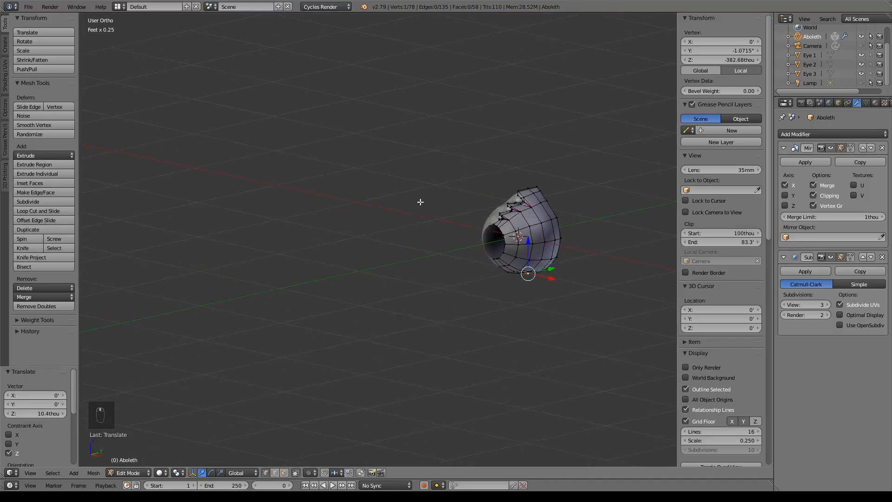
pyautogui.press('KP_1')
pyautogui.keyDown('shift'); pyautogui.moveTo(91, 258); pyautogui.dragTo(379, 359, button='middle'); pyautogui.keyUp('shift')
pyautogui.scroll(8, 384, 307)
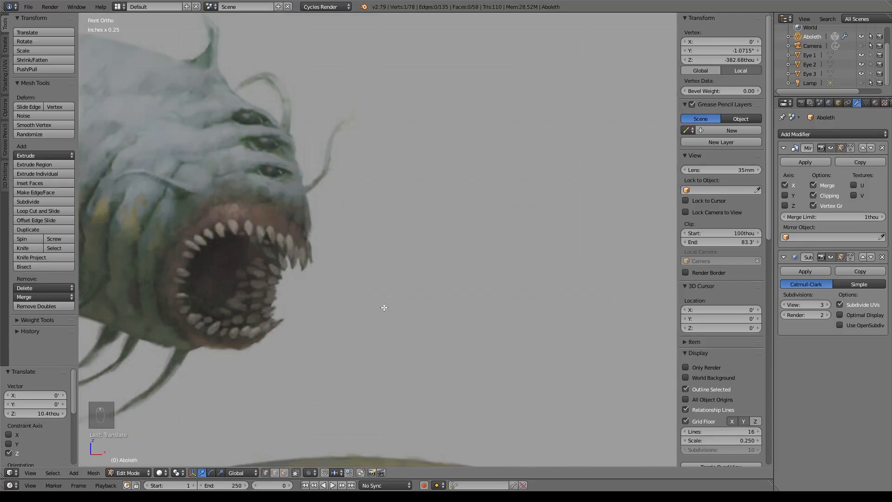
pyautogui.keyDown('shift'); pyautogui.moveTo(239, 199); pyautogui.dragTo(319, 212, button='middle'); pyautogui.keyUp('shift')
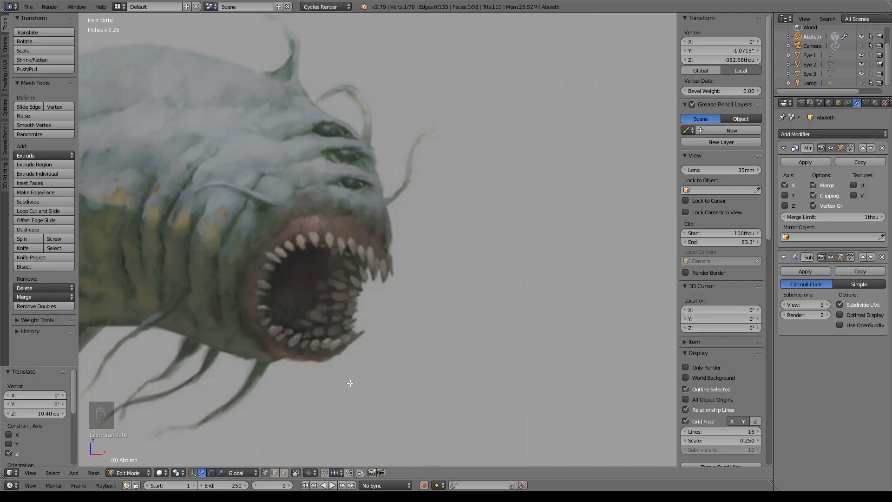
pyautogui.scroll(-5, 440, 344)
pyautogui.keyDown('shift'); pyautogui.moveTo(536, 339); pyautogui.dragTo(283, 266, button='middle'); pyautogui.keyUp('shift')
pyautogui.keyDown('shift'); pyautogui.moveTo(600, 285); pyautogui.dragTo(300, 248, button='middle'); pyautogui.keyUp('shift')
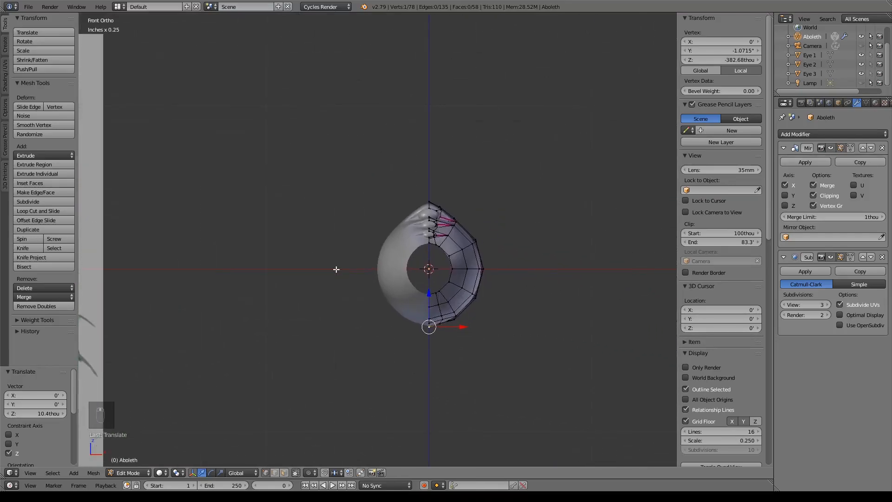
pyautogui.keyDown('shift'); pyautogui.moveTo(246, 272); pyautogui.dragTo(502, 322, button='middle'); pyautogui.keyUp('shift')
pyautogui.keyDown('shift'); pyautogui.moveTo(291, 295); pyautogui.dragTo(535, 313, button='middle'); pyautogui.keyUp('shift')
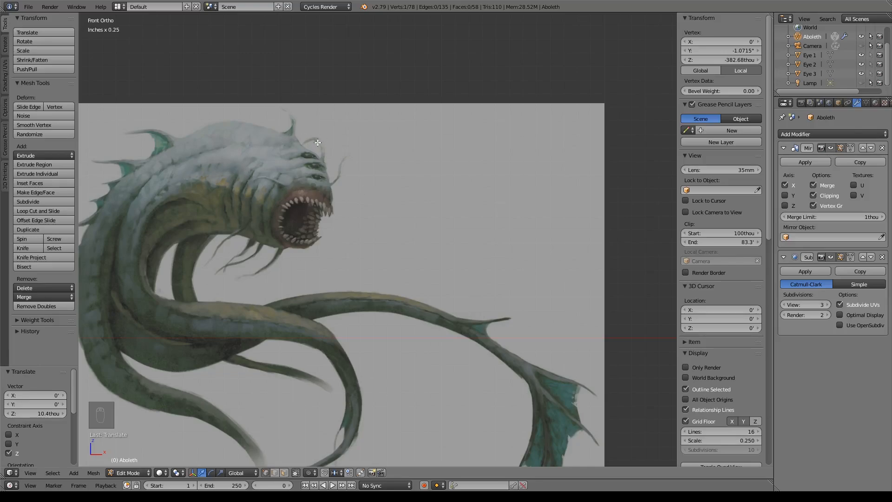
pyautogui.keyDown('shift'); pyautogui.moveTo(434, 234); pyautogui.dragTo(80, 98, button='middle'); pyautogui.keyUp('shift')
pyautogui.keyDown('shift'); pyautogui.moveTo(476, 189); pyautogui.dragTo(314, 194, button='middle'); pyautogui.keyUp('shift')
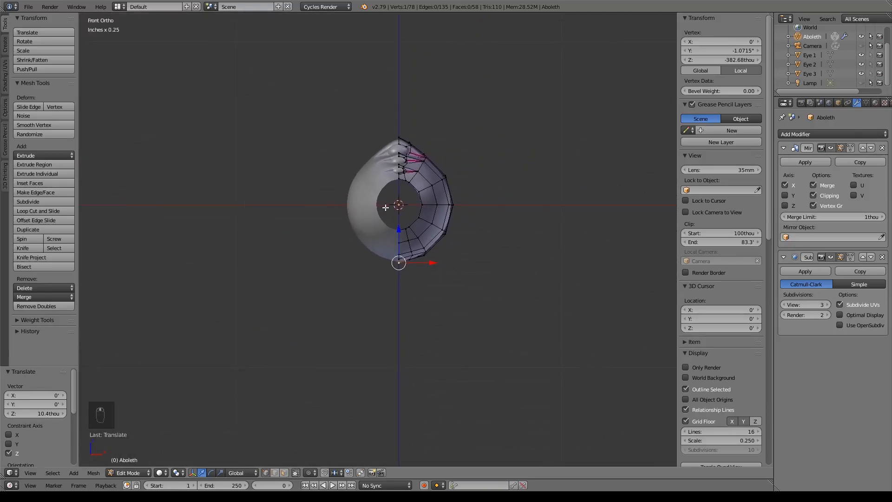
# Move the mouth's edge loop 35.8 thou along X and its upper side vertex 26.3 thou along X and -4.78 thou along Z.
pyautogui.scroll(7, 378, 237)
pyautogui.keyDown('shift'); pyautogui.moveTo(403, 135); pyautogui.dragTo(343, 221, button='middle'); pyautogui.keyUp('shift')
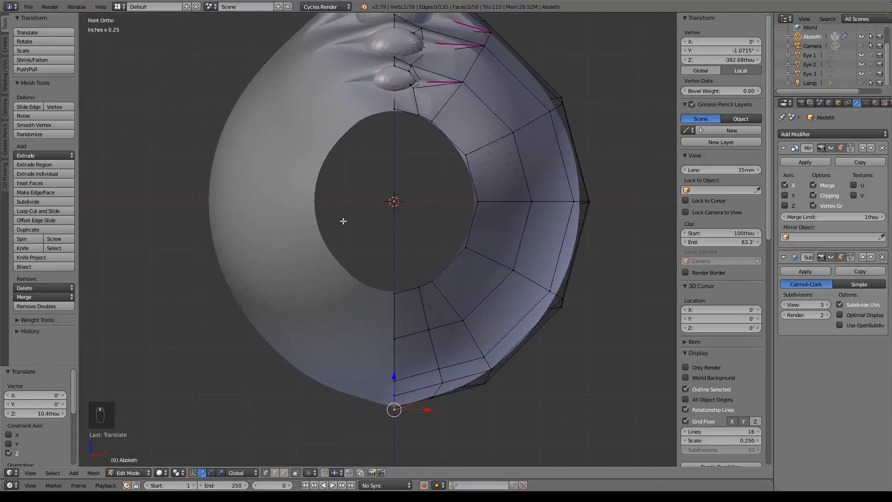
pyautogui.keyDown('alt'); pyautogui.click(480, 185); pyautogui.keyUp('alt')
pyautogui.press('g')
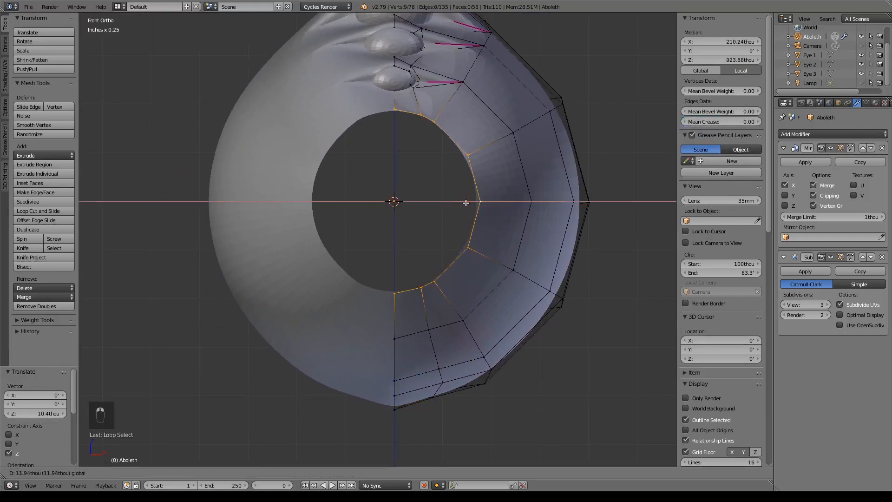
pyautogui.press('x')
pyautogui.click(472, 201)
pyautogui.rightClick(438, 122)
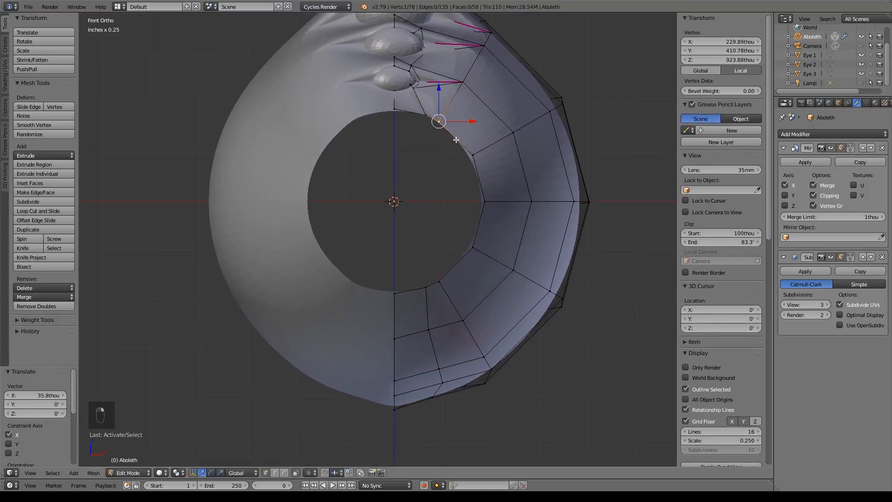
pyautogui.press('g')
pyautogui.click(476, 155)
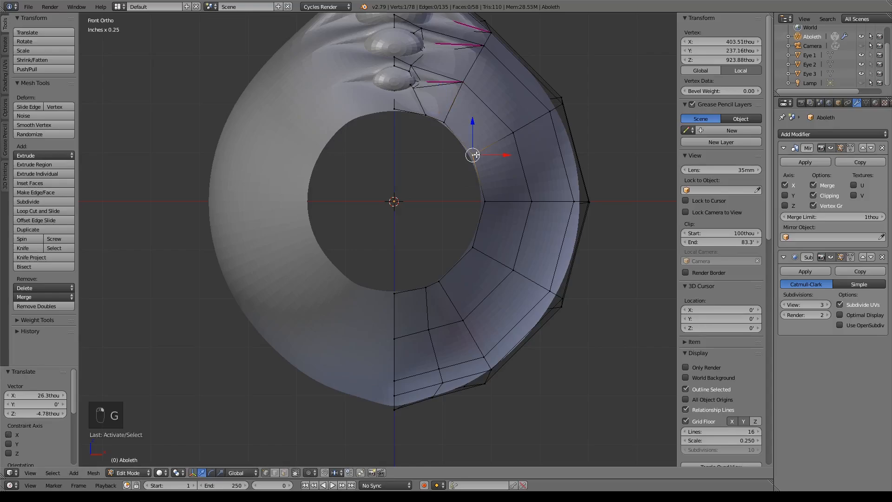
# Check the mouth against the reference image, move its edge loop 13.9 thou along X and scale the loop by 1.057.
pyautogui.scroll(-8, 472, 154)
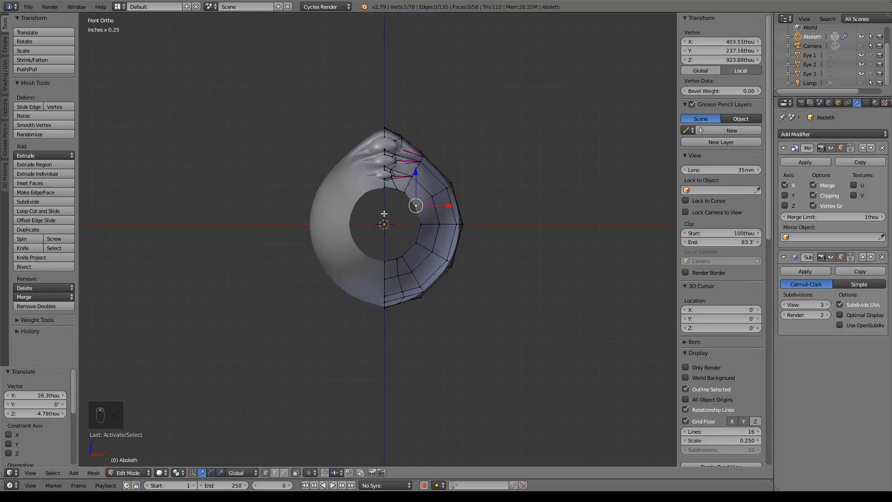
pyautogui.keyDown('shift'); pyautogui.moveTo(284, 220); pyautogui.dragTo(511, 231, button='middle'); pyautogui.keyUp('shift')
pyautogui.scroll(6, 372, 197)
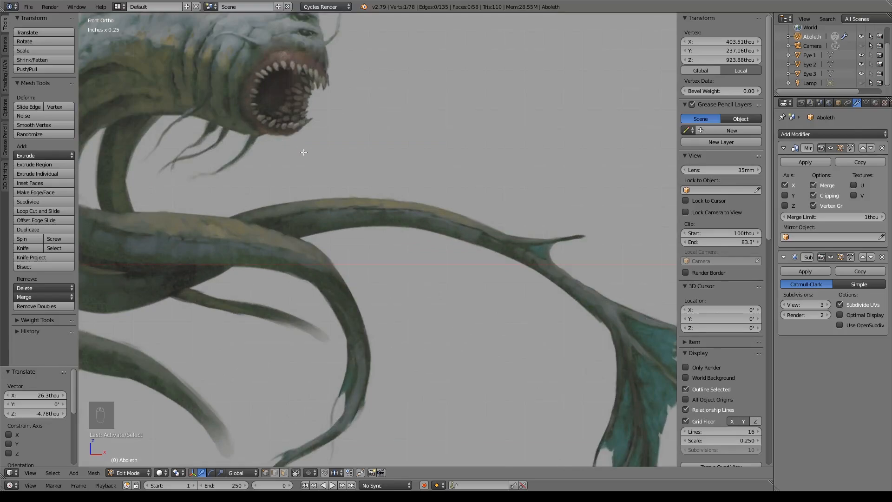
pyautogui.keyDown('shift'); pyautogui.moveTo(616, 201); pyautogui.dragTo(197, 185, button='middle'); pyautogui.keyUp('shift')
pyautogui.keyDown('shift'); pyautogui.moveTo(665, 216); pyautogui.dragTo(317, 200, button='middle'); pyautogui.keyUp('shift')
pyautogui.keyDown('shift'); pyautogui.moveTo(461, 212); pyautogui.dragTo(414, 196, button='middle'); pyautogui.keyUp('shift')
pyautogui.scroll(6, 450, 218)
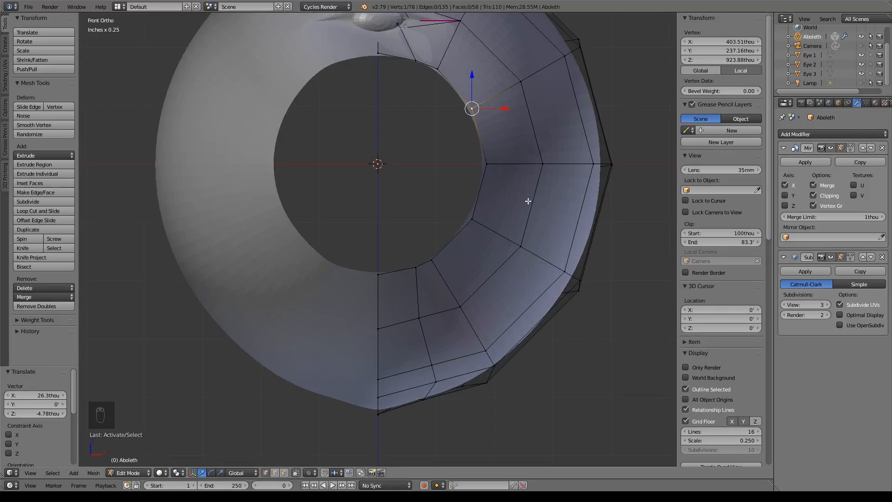
pyautogui.keyDown('alt'); pyautogui.click(490, 184); pyautogui.keyUp('alt')
pyautogui.press('g')
pyautogui.press('x')
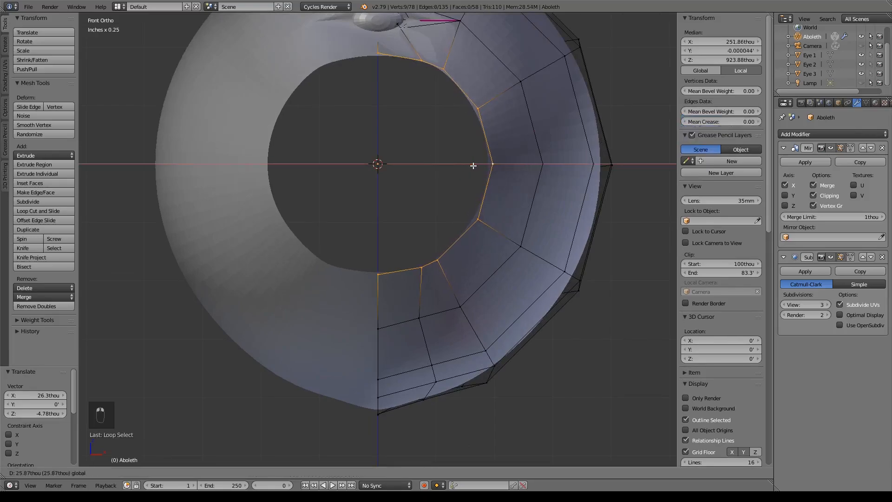
pyautogui.click(500, 189)
pyautogui.press('s')
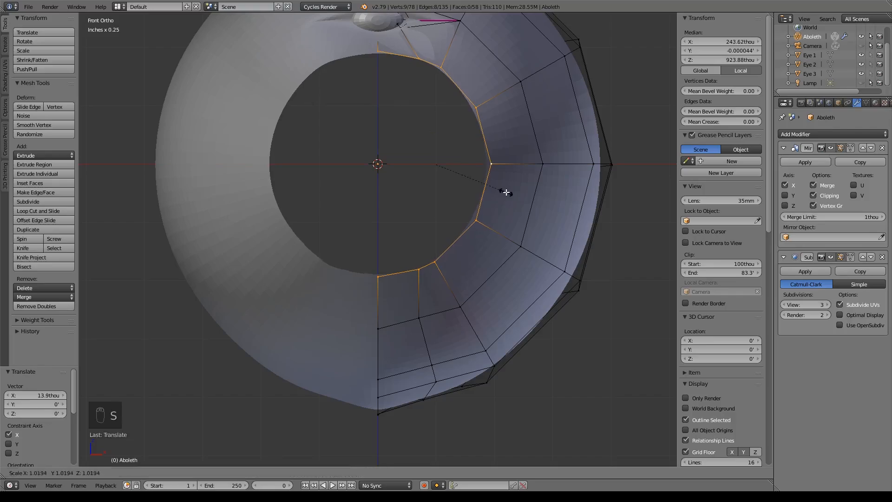
pyautogui.click(508, 194)
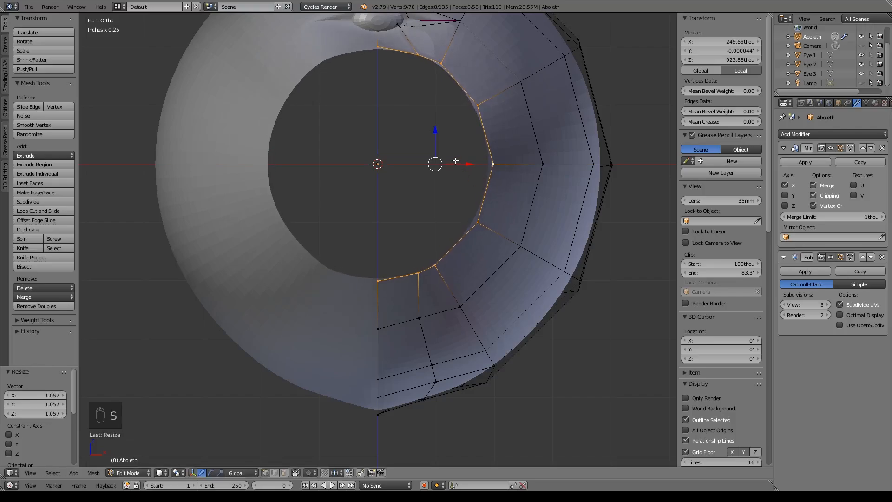
# Move the vertices of the two faces at the mouth's bottom centre -50.2 thou along Z.
pyautogui.scroll(-5, 455, 232)
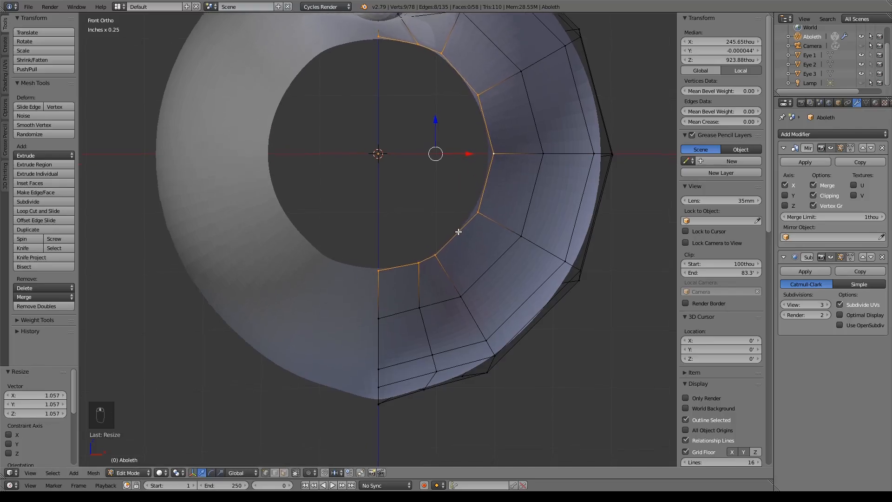
pyautogui.scroll(-3, 451, 227)
pyautogui.keyDown('shift'); pyautogui.moveTo(344, 235); pyautogui.dragTo(401, 186, button='middle'); pyautogui.keyUp('shift')
pyautogui.scroll(6, 458, 199)
pyautogui.keyDown('shift'); pyautogui.moveTo(512, 95); pyautogui.dragTo(401, 225, button='middle'); pyautogui.keyUp('shift')
pyautogui.scroll(1, 513, 243)
pyautogui.keyDown('shift'); pyautogui.moveTo(202, 244); pyautogui.dragTo(325, 290, button='middle'); pyautogui.keyUp('shift')
pyautogui.keyDown('shift'); pyautogui.moveTo(395, 281); pyautogui.dragTo(398, 285, button='middle'); pyautogui.keyUp('shift')
pyautogui.press('a')
pyautogui.press('b')
pyautogui.moveTo(352, 253); pyautogui.dragTo(466, 333)
pyautogui.press('g')
pyautogui.press('z')
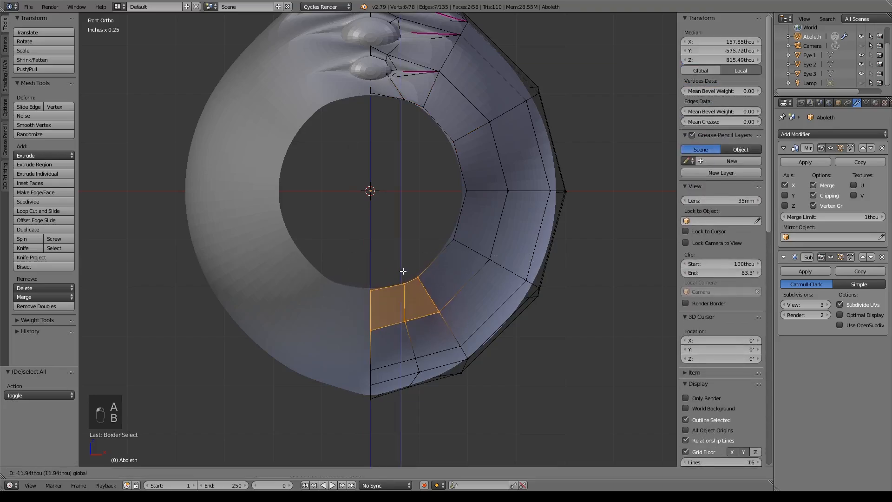
pyautogui.click(408, 279)
# Pull the mouth rim's lower side vertex and the lower corner vertex beneath it outward to round the opening.
pyautogui.rightClick(461, 245)
pyautogui.press('g')
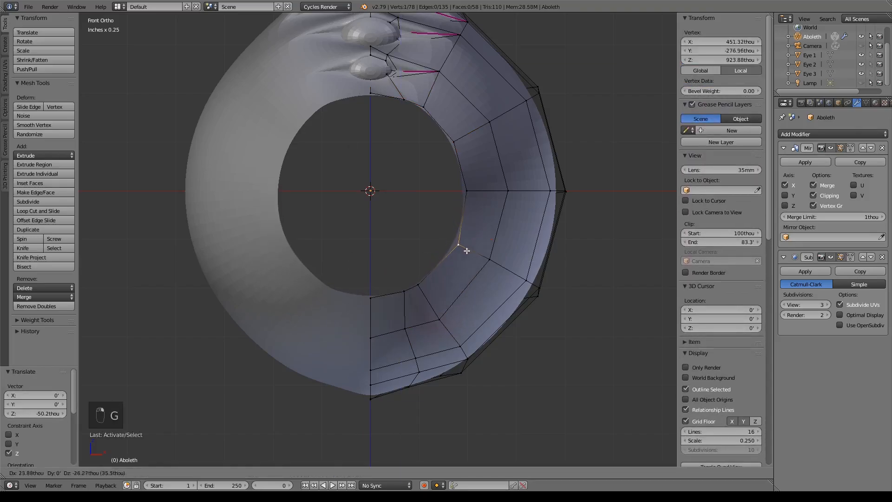
pyautogui.click(422, 288)
pyautogui.press('g')
pyautogui.click(430, 286)
# Lower the mouth rim's bottom centre vertex and the bottom vertex beside it.
pyautogui.rightClick(405, 292)
pyautogui.press('g')
pyautogui.click(403, 299)
pyautogui.rightClick(377, 299)
pyautogui.press('g')
pyautogui.click(376, 306)
# Move the second loop's lower corner vertex 43 thou in X and -9.55 thou in Z, its inner neighbour 35.8 thou in X and -7.16 thou in Z.
pyautogui.rightClick(441, 320)
pyautogui.press('g')
pyautogui.click(450, 322)
pyautogui.rightClick(408, 329)
pyautogui.press('g')
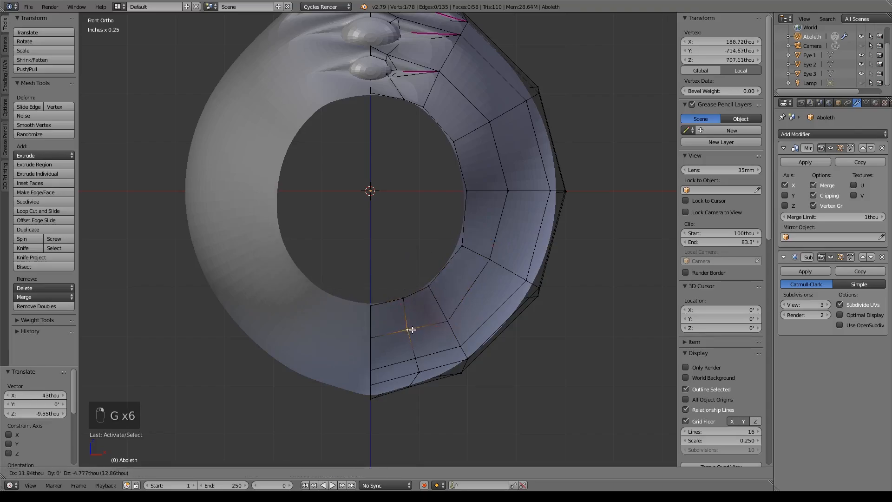
pyautogui.click(419, 327)
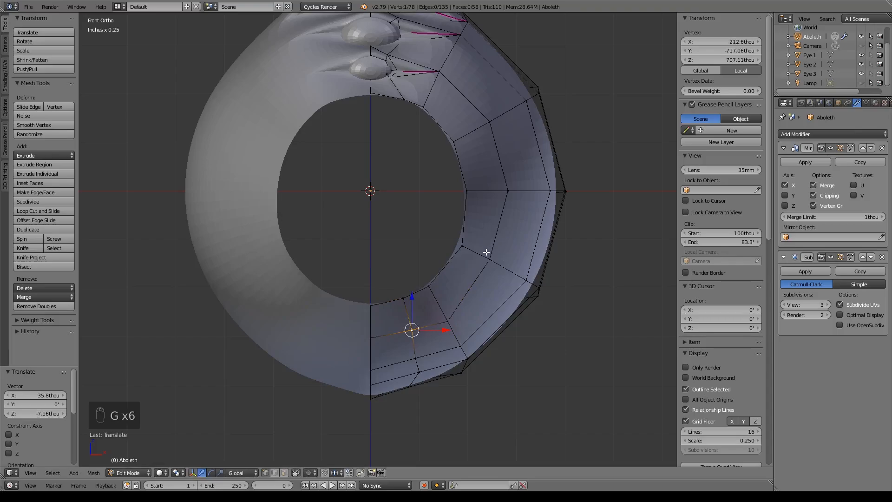
# Shift the third loop's bottom vertex outward and move its lower corner vertex 4.78 thou along X.
pyautogui.rightClick(414, 358)
pyautogui.press('g')
pyautogui.click(428, 356)
pyautogui.rightClick(465, 348)
pyautogui.press('g')
pyautogui.click(467, 348)
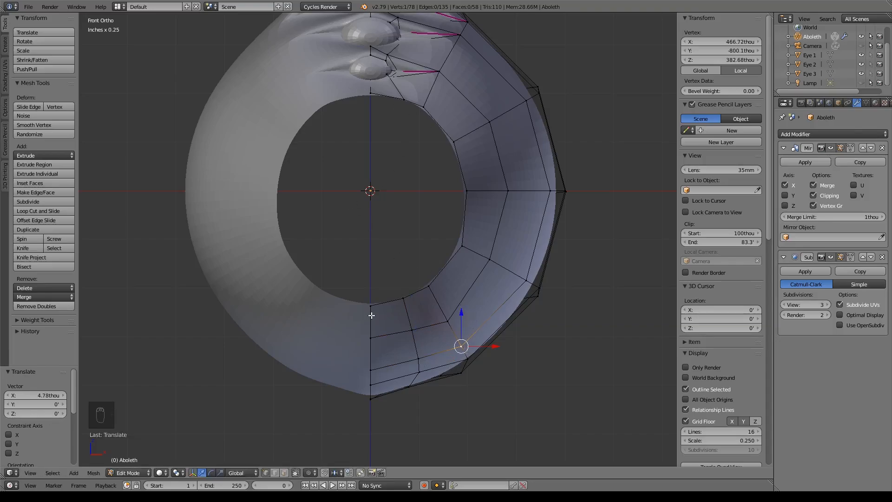
# Select the mouth's edge loop and move it about 95.2 thou along Y into the head.
pyautogui.keyDown('shift'); pyautogui.moveTo(450, 228); pyautogui.dragTo(451, 252, button='middle'); pyautogui.keyUp('shift')
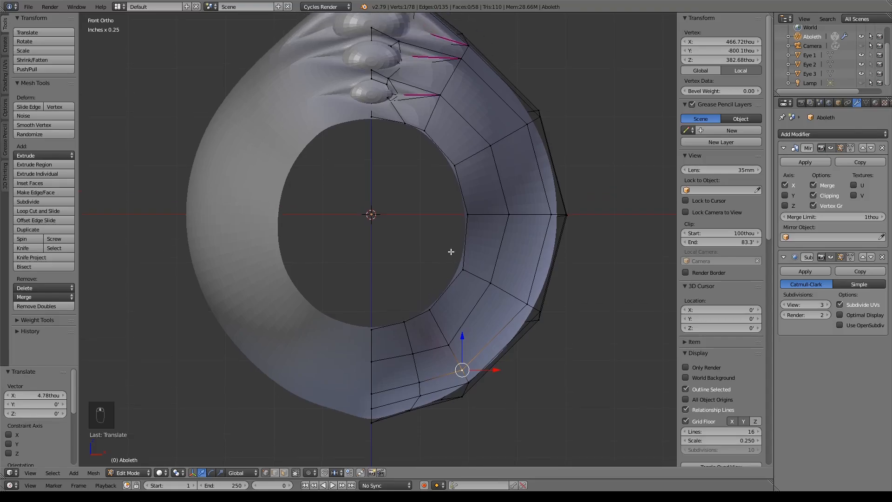
pyautogui.keyDown('alt'); pyautogui.rightClick(471, 236); pyautogui.keyUp('alt')
pyautogui.moveTo(537, 259); pyautogui.dragTo(506, 231, button='middle')
pyautogui.press('g')
pyautogui.press('y')
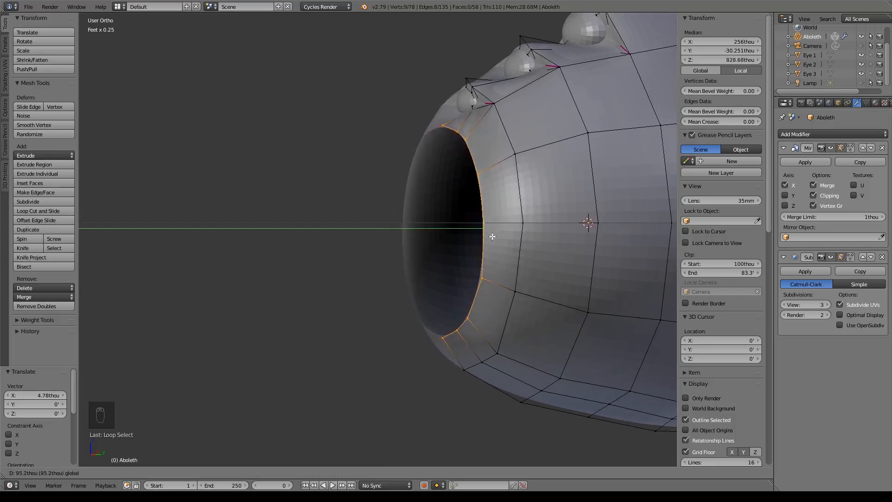
pyautogui.click(492, 237)
# Extrude the mouth's edge loop in place and scale the new loop by 0.911.
pyautogui.press('e')
pyautogui.rightClick(490, 237)
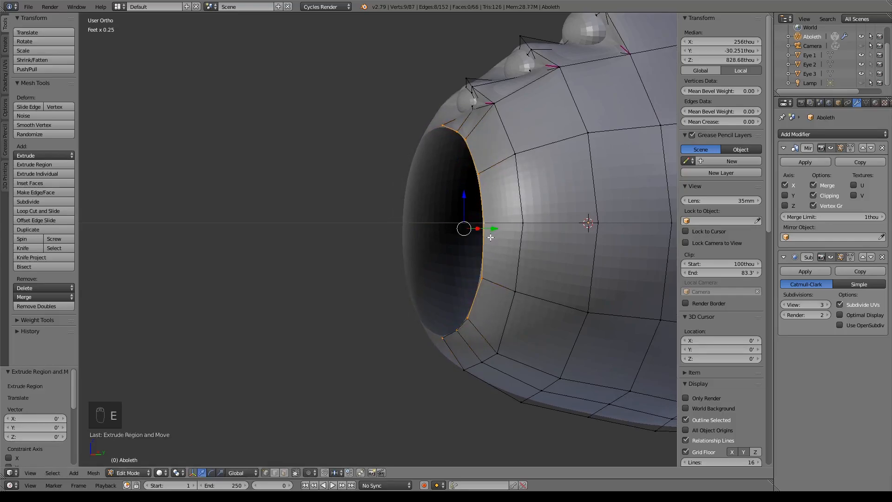
pyautogui.press('s')
pyautogui.click(484, 263)
# Add a centred loop cut around the new mouth rim faces and move it -25.5 thou along Y.
pyautogui.keyDown('alt'); pyautogui.rightClick(466, 144); pyautogui.keyUp('alt')
pyautogui.keyDown('alt'); pyautogui.rightClick(459, 137); pyautogui.keyUp('alt')
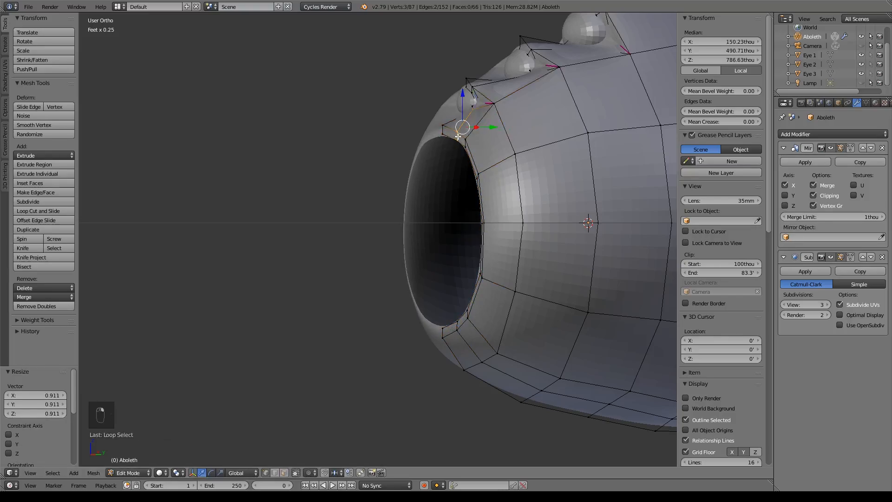
pyautogui.keyDown('alt'); pyautogui.rightClick(442, 133); pyautogui.keyUp('alt')
pyautogui.scroll(5, 481, 168)
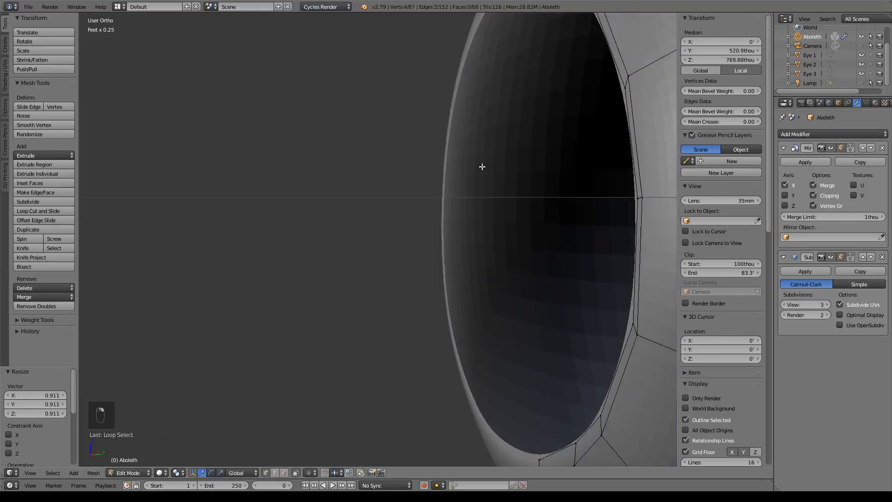
pyautogui.keyDown('shift'); pyautogui.moveTo(588, 134); pyautogui.dragTo(417, 175, button='middle'); pyautogui.keyUp('shift')
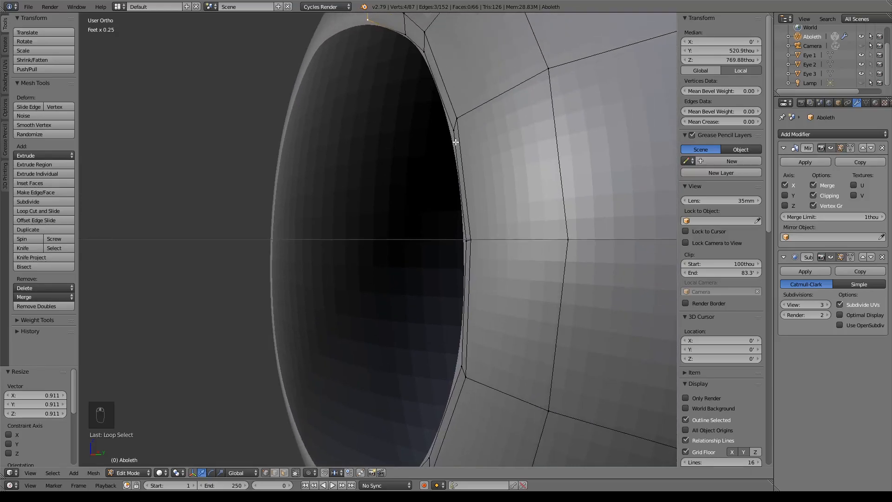
pyautogui.hotkey('ctrl', 'r')
pyautogui.click(455, 126)
pyautogui.rightClick(455, 126)
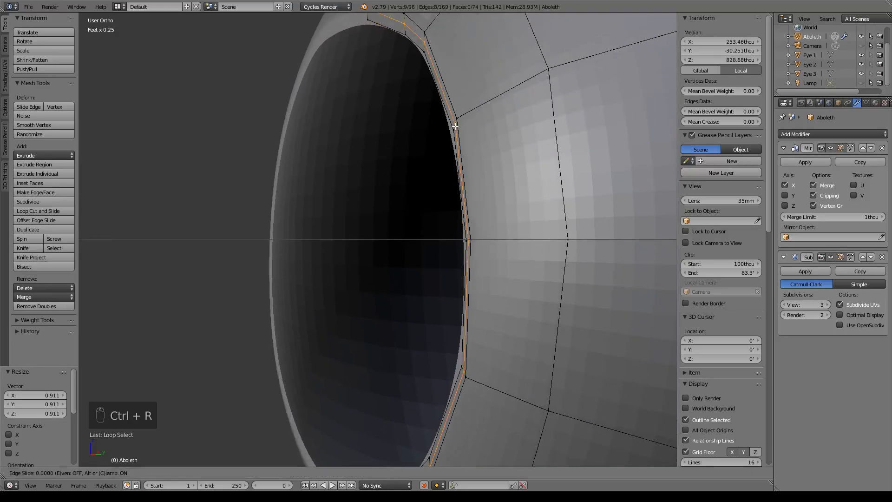
pyautogui.moveTo(451, 255); pyautogui.dragTo(440, 257)
pyautogui.scroll(-2, 478, 189)
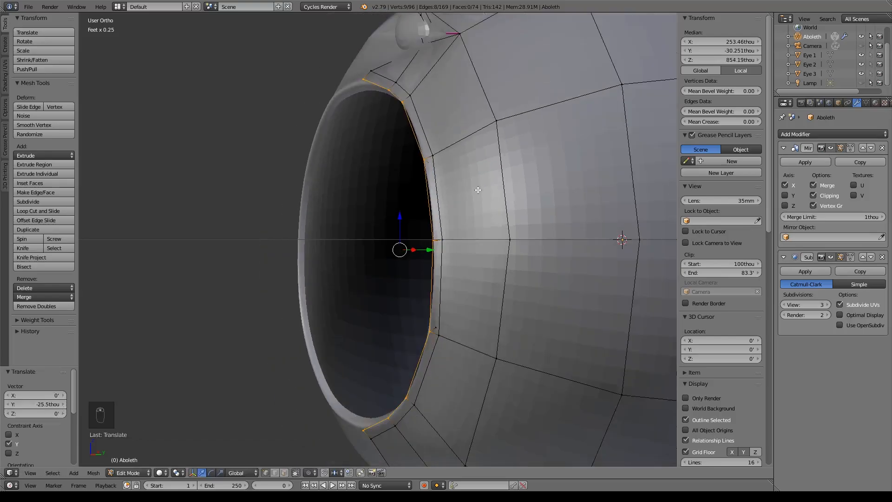
# Extrude the mouth's innermost edge loop, move it -56 thou along Y and scale it by 0.807.
pyautogui.moveTo(426, 150); pyautogui.dragTo(364, 144, button='middle')
pyautogui.keyDown('alt'); pyautogui.rightClick(306, 120); pyautogui.keyUp('alt')
pyautogui.press('e')
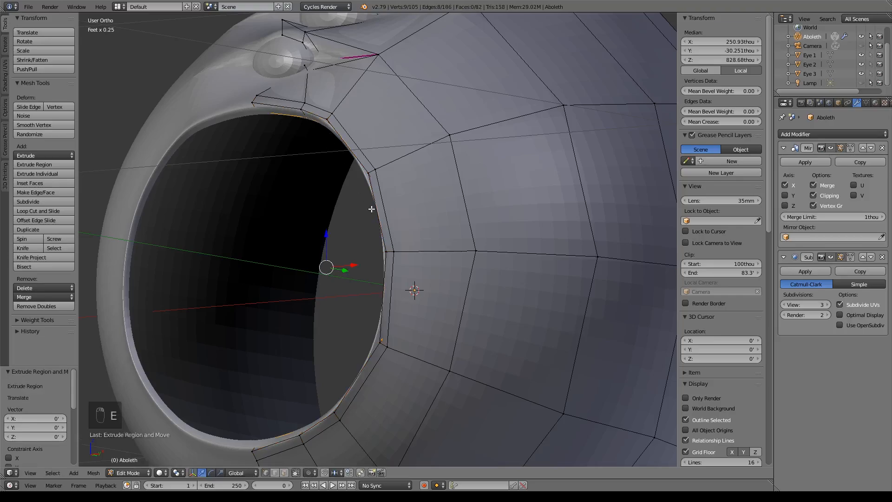
pyautogui.moveTo(357, 264); pyautogui.dragTo(345, 266)
pyautogui.rightClick(345, 266)
pyautogui.moveTo(346, 266); pyautogui.dragTo(411, 207, button='middle')
pyautogui.moveTo(411, 206)
pyautogui.mouseDown()
pyautogui.moveTo(418, 193)
pyautogui.moveTo(412, 207)
pyautogui.mouseUp()
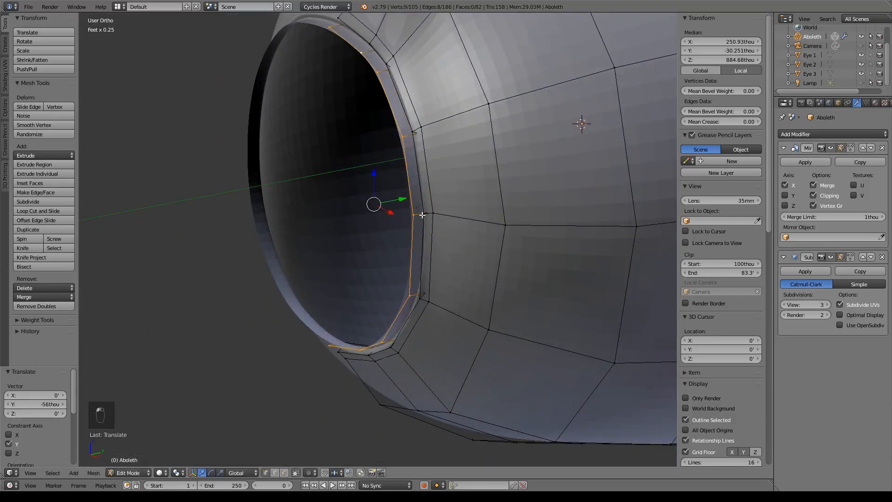
pyautogui.press('s')
pyautogui.click(466, 250)
pyautogui.moveTo(467, 250); pyautogui.dragTo(434, 255, button='middle')
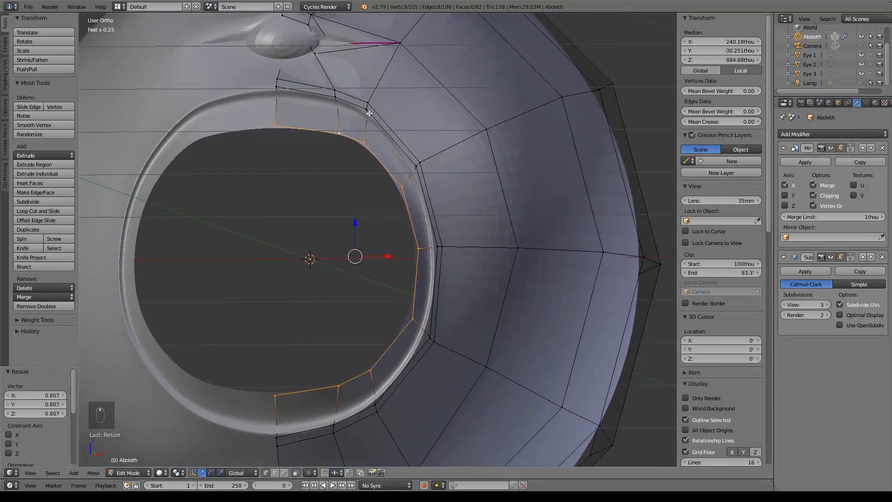
# Scale the mouth's outer rim loop by 1.020 and the groove loop inside the lip by 0.939.
pyautogui.keyDown('alt'); pyautogui.click(358, 98); pyautogui.keyUp('alt')
pyautogui.press('s')
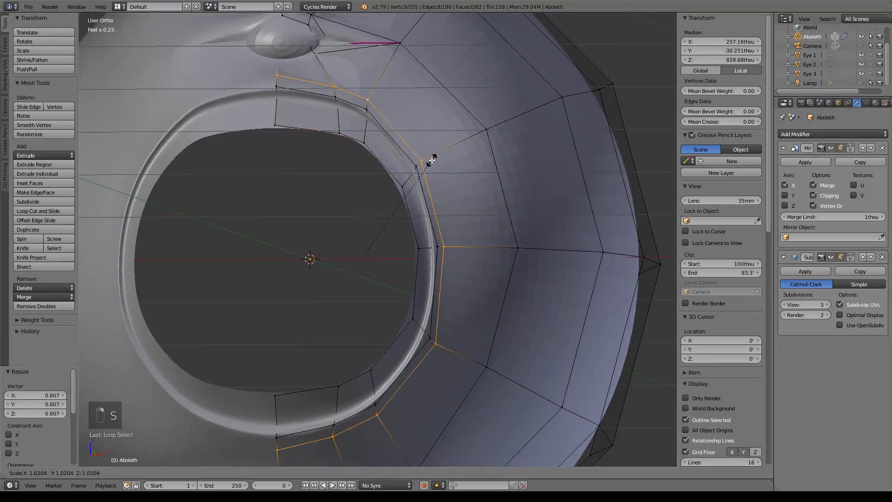
pyautogui.click(430, 159)
pyautogui.keyDown('ctrl'); pyautogui.keyDown('alt'); pyautogui.click(355, 113); pyautogui.keyUp('alt'); pyautogui.keyUp('ctrl')
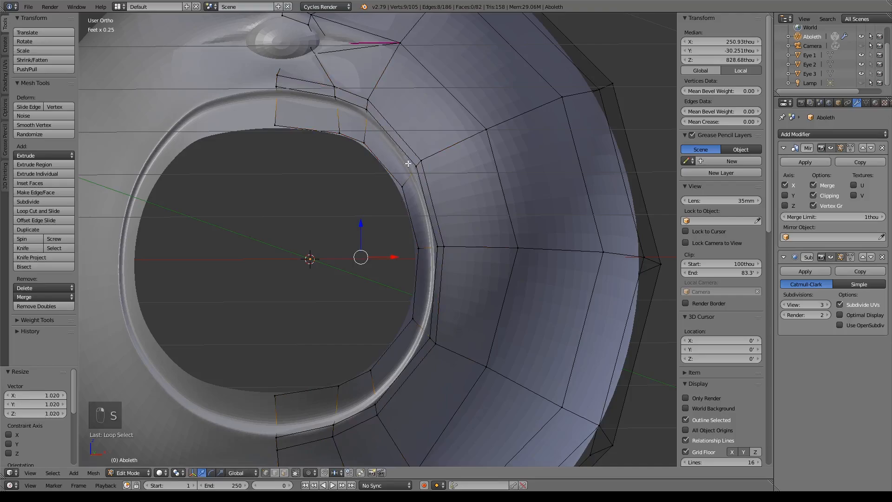
pyautogui.press('s')
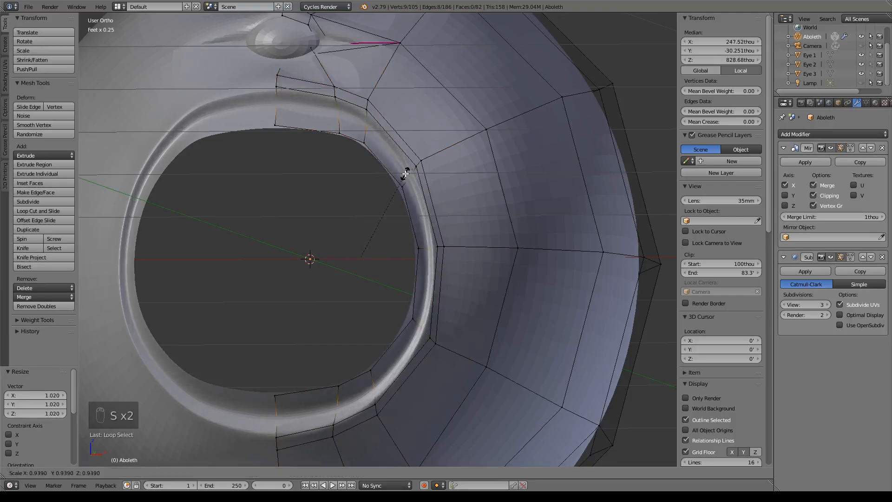
pyautogui.click(392, 190)
# In front view, move the innermost mouth loop -9.67 thou along X.
pyautogui.moveTo(393, 190); pyautogui.dragTo(463, 256, button='middle')
pyautogui.press('KP_1')
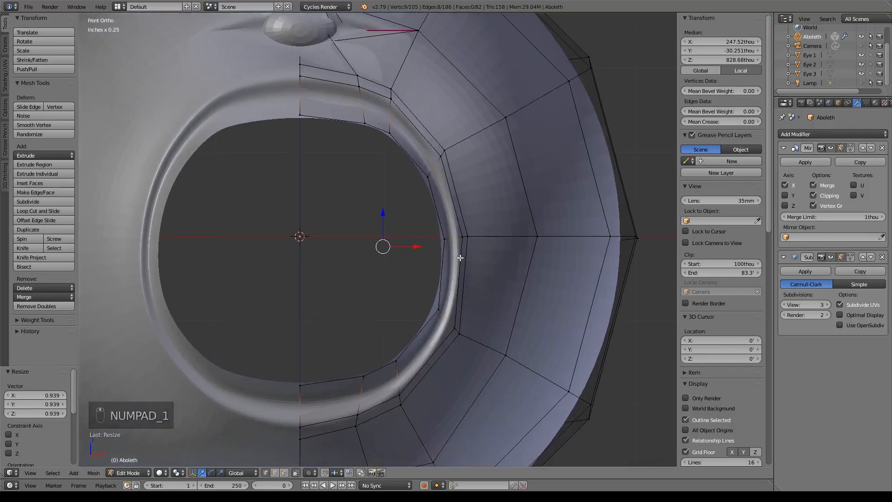
pyautogui.keyDown('alt'); pyautogui.click(439, 230); pyautogui.keyUp('alt')
pyautogui.moveTo(414, 244)
pyautogui.mouseDown()
pyautogui.moveTo(406, 247)
pyautogui.moveTo(414, 247)
pyautogui.mouseUp()
# Check the mouth rim's shape from an angle and compare it from the front with the creature's reference image.
pyautogui.keyDown('alt'); pyautogui.click(463, 225); pyautogui.keyUp('alt')
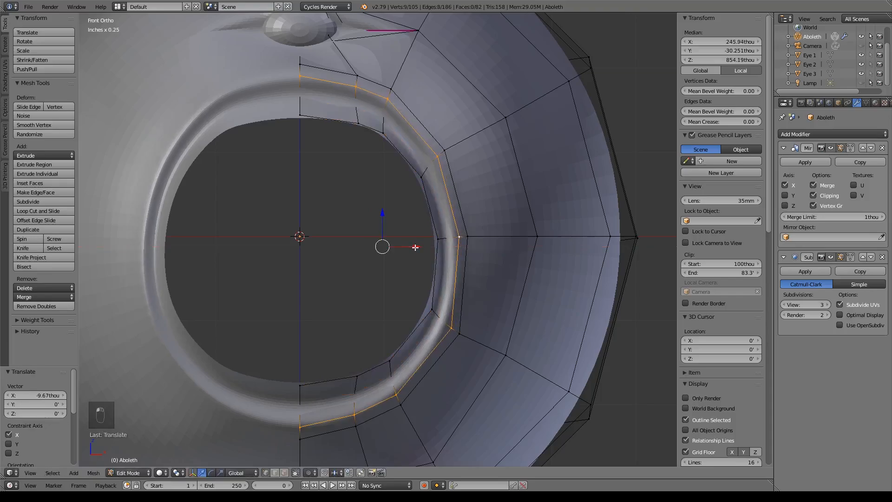
pyautogui.scroll(-4, 468, 254)
pyautogui.moveTo(468, 254); pyautogui.dragTo(375, 265, button='middle')
pyautogui.scroll(-5, 356, 259)
pyautogui.scroll(6, 356, 259)
pyautogui.scroll(-6, 357, 258)
pyautogui.press('KP_1')
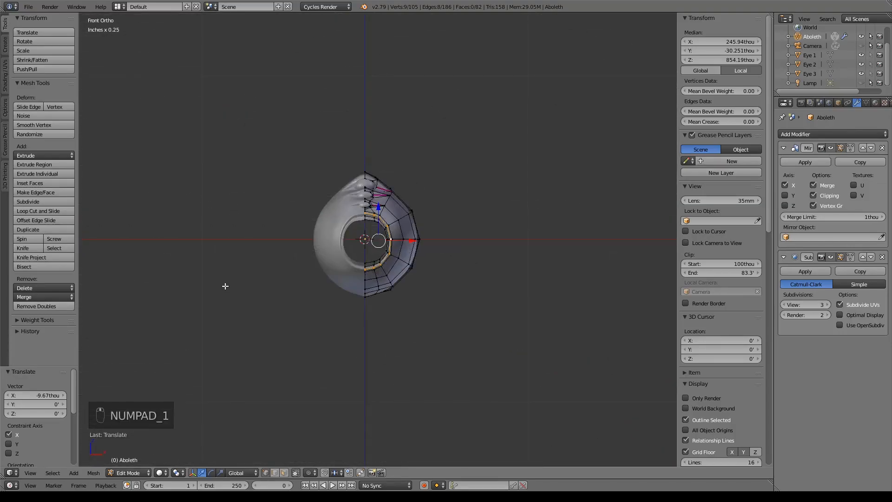
pyautogui.keyDown('shift'); pyautogui.moveTo(214, 287); pyautogui.dragTo(520, 291, button='middle'); pyautogui.keyUp('shift')
pyautogui.keyDown('shift'); pyautogui.moveTo(363, 291); pyautogui.dragTo(524, 293, button='middle'); pyautogui.keyUp('shift')
pyautogui.moveTo(391, 291)
pyautogui.keyDown('shift'); pyautogui.mouseDown(button='middle')
pyautogui.moveTo(538, 295)
pyautogui.moveTo(282, 275)
pyautogui.mouseUp(button='middle'); pyautogui.keyUp('shift')
pyautogui.keyDown('shift'); pyautogui.moveTo(664, 270); pyautogui.dragTo(362, 266, button='middle'); pyautogui.keyUp('shift')
pyautogui.scroll(5, 474, 266)
# In side view, move the innermost mouth loop slightly forward along Y and -34.4 thou along Z.
pyautogui.keyDown('alt'); pyautogui.rightClick(505, 124); pyautogui.keyUp('alt')
pyautogui.press('KP_3')
pyautogui.moveTo(447, 173); pyautogui.dragTo(444, 174)
pyautogui.moveTo(410, 144); pyautogui.dragTo(410, 147)
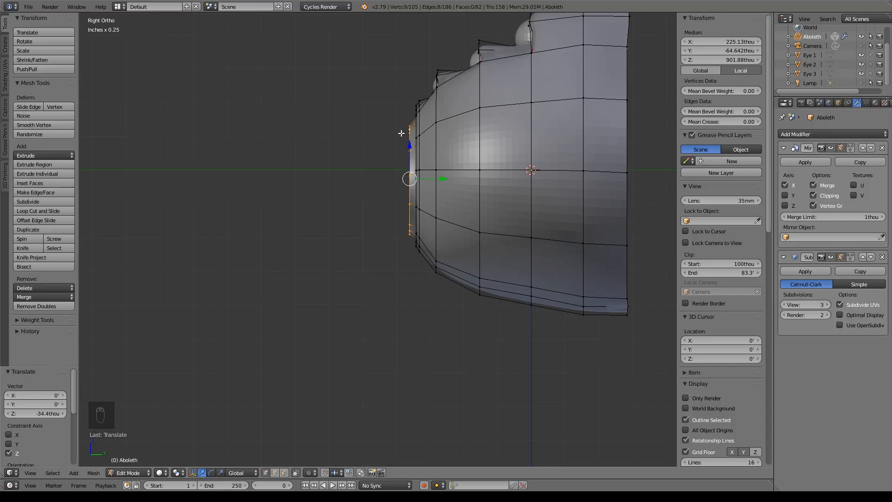
# In front view, extrude the innermost mouth loop, scale it by 0.896 and move it about -29 thou along X.
pyautogui.scroll(5, 441, 152)
pyautogui.keyDown('shift'); pyautogui.moveTo(445, 108); pyautogui.dragTo(402, 237, button='middle'); pyautogui.keyUp('shift')
pyautogui.moveTo(412, 186); pyautogui.dragTo(457, 234, button='middle')
pyautogui.press('KP_1')
pyautogui.press('e')
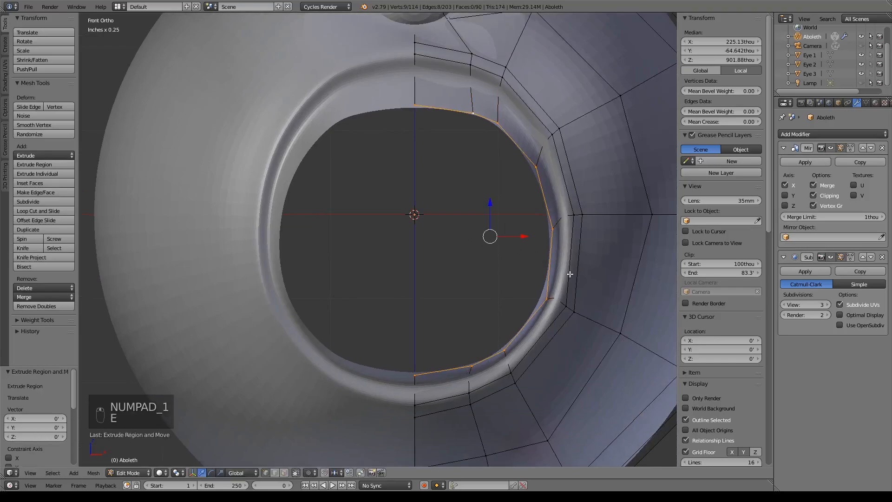
pyautogui.press('s')
pyautogui.click(574, 276)
pyautogui.moveTo(527, 237); pyautogui.dragTo(511, 237)
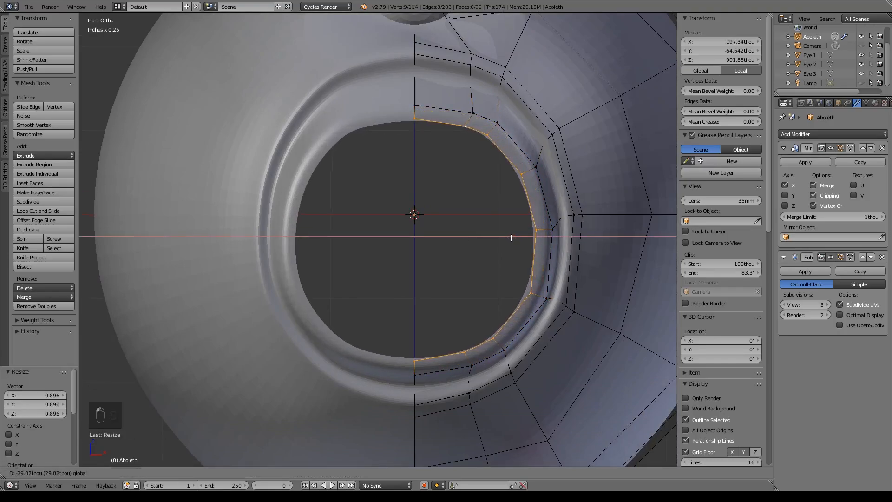
pyautogui.click(512, 237)
# Extrude the innermost mouth loop backward along Y into the head.
pyautogui.moveTo(512, 237); pyautogui.dragTo(446, 240, button='middle')
pyautogui.press('e')
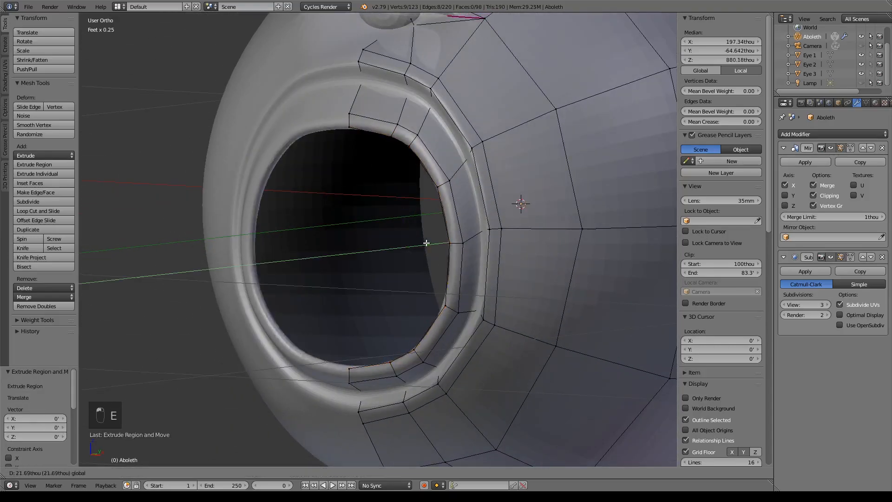
pyautogui.click(492, 286)
pyautogui.moveTo(492, 286); pyautogui.dragTo(511, 285, button='middle')
# Extrude the inner loop again, move it 394 thou deeper along Y and scale it down sharply to form the throat.
pyautogui.press('e')
pyautogui.rightClick(502, 286)
pyautogui.moveTo(461, 248); pyautogui.dragTo(534, 228)
pyautogui.press('s')
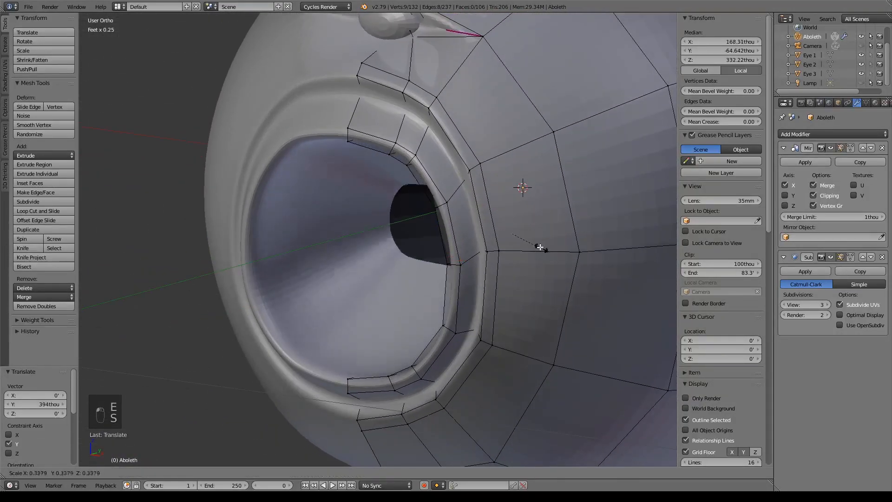
pyautogui.click(532, 244)
# Move the throat's end loop inward along X and 127 thou along Z.
pyautogui.moveTo(539, 251); pyautogui.dragTo(502, 232, button='middle')
pyautogui.moveTo(489, 228); pyautogui.dragTo(449, 227)
pyautogui.moveTo(496, 264); pyautogui.dragTo(486, 223, button='middle')
pyautogui.moveTo(472, 194); pyautogui.dragTo(467, 152)
pyautogui.moveTo(478, 215); pyautogui.dragTo(491, 197, button='middle')
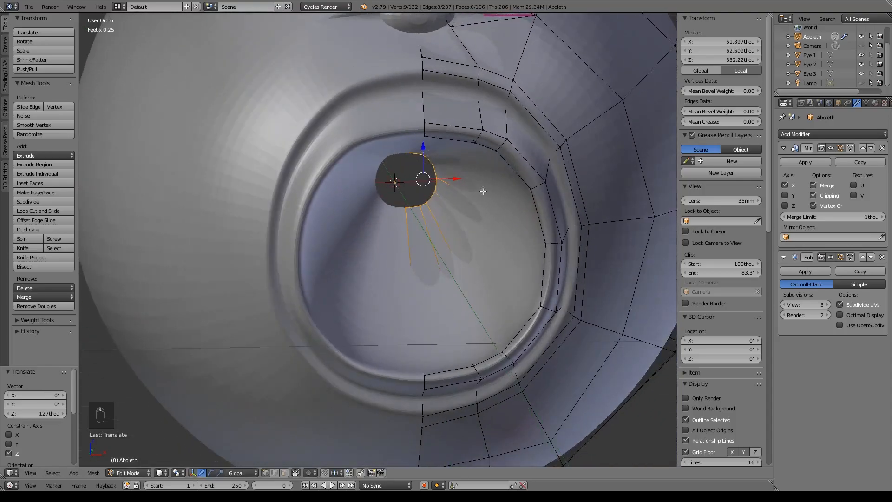
# Extrude the throat's end loop, scale it down and move it -144 thou along X onto the centre line.
pyautogui.press('e')
pyautogui.click(474, 186)
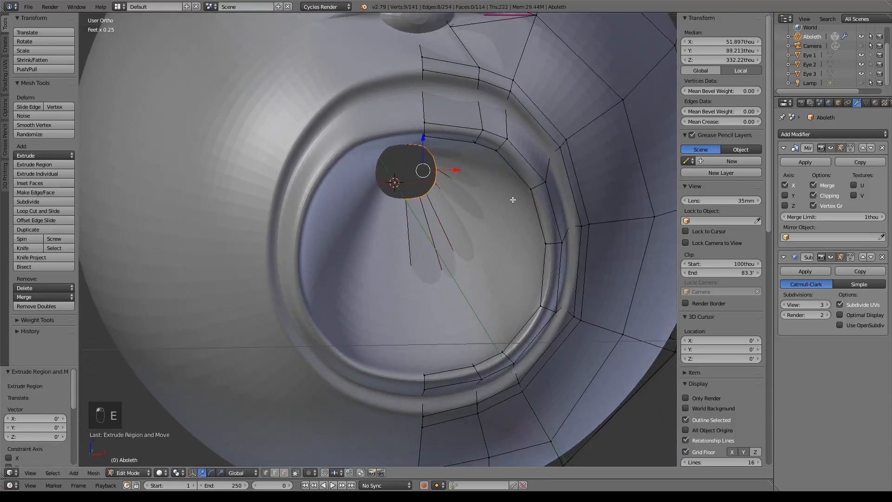
pyautogui.press('s')
pyautogui.click(472, 188)
pyautogui.moveTo(452, 170); pyautogui.dragTo(406, 165)
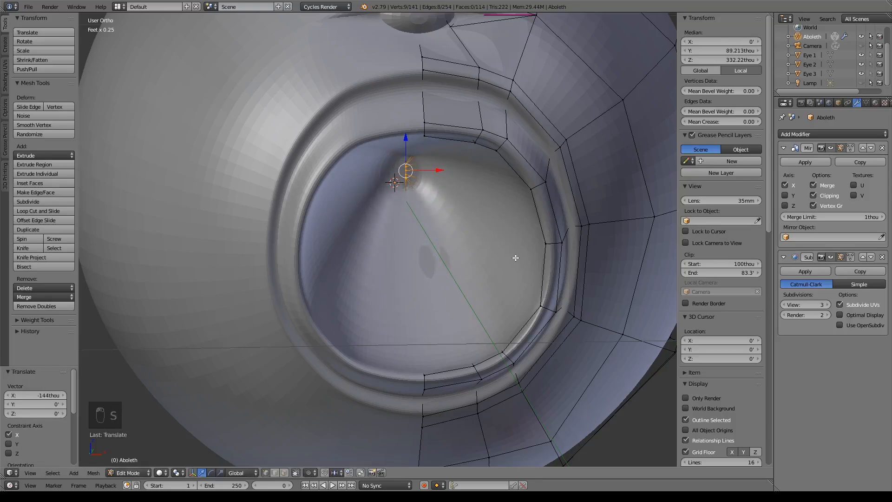
# Shrink the throat's end loop to nearly a point and merge its vertices at center to close the throat.
pyautogui.press('s')
pyautogui.click(411, 173)
pyautogui.press('s')
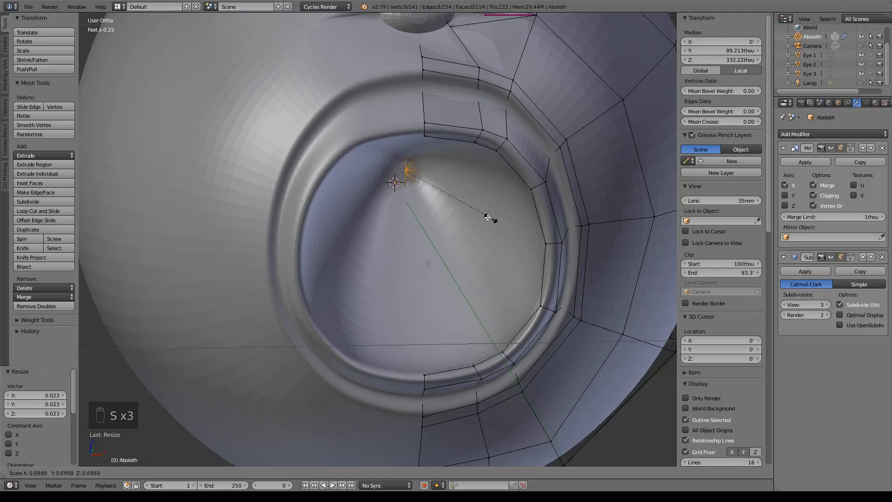
pyautogui.click(404, 170)
pyautogui.hotkey('alt', 'm')
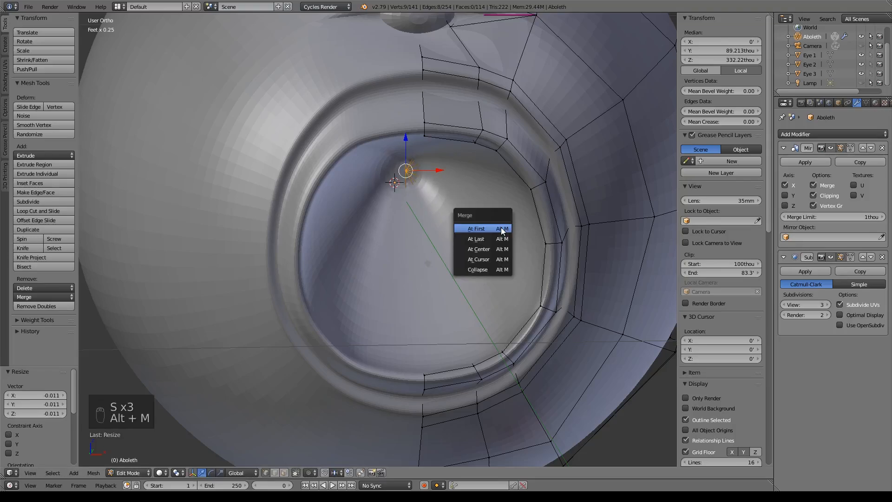
pyautogui.click(491, 249)
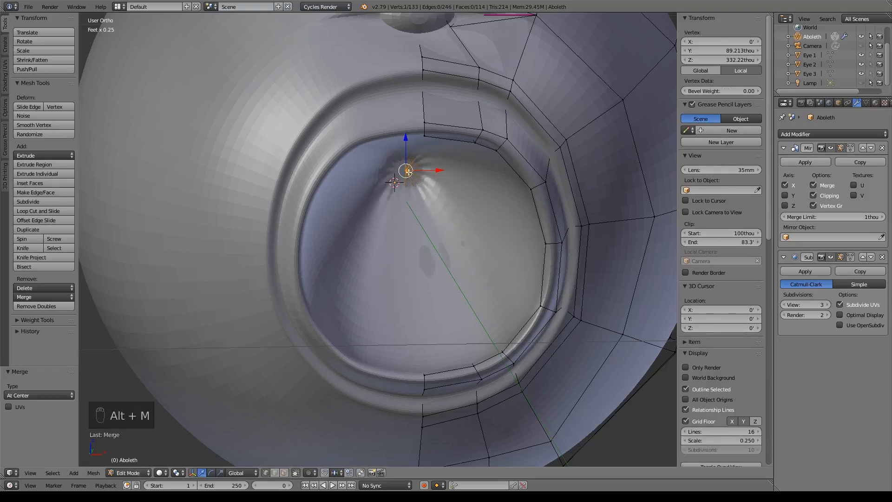
pyautogui.scroll(5, 425, 162)
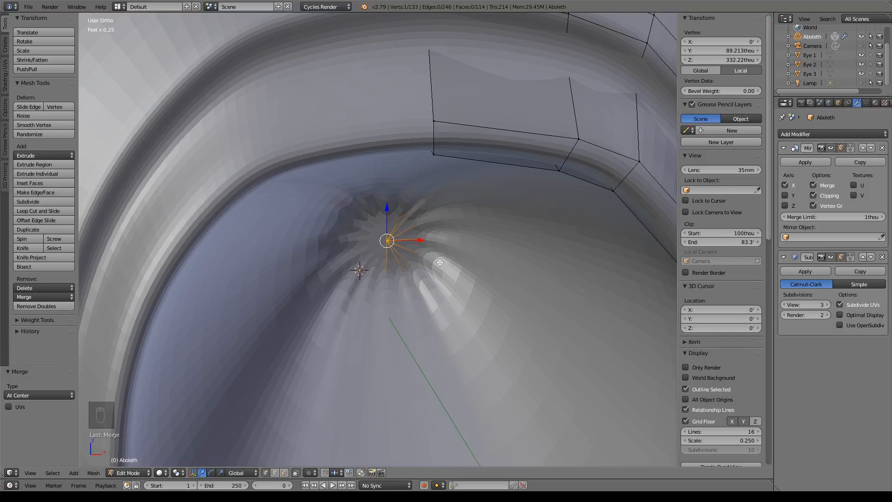
# Add a loop cut around the throat tube and slide it close to the throat's closed end.
pyautogui.press('z')
pyautogui.keyDown('shift'); pyautogui.moveTo(477, 251); pyautogui.dragTo(455, 255, button='middle'); pyautogui.keyUp('shift')
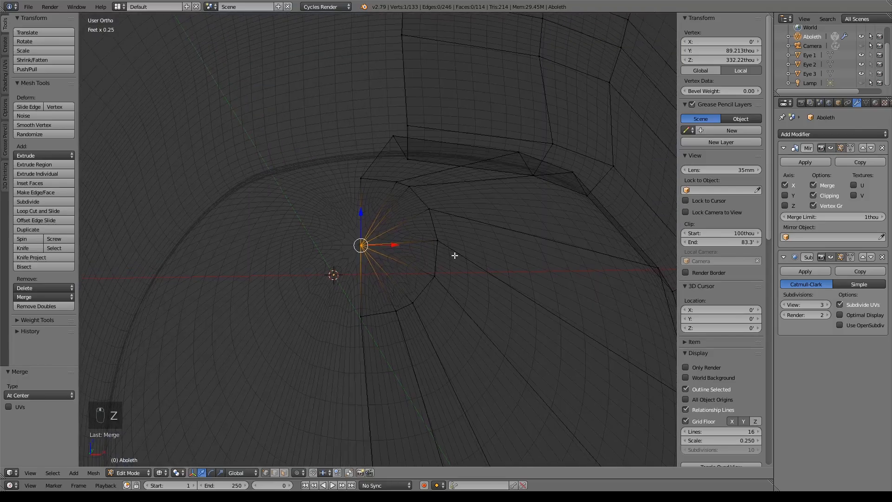
pyautogui.hotkey('ctrl', 'r')
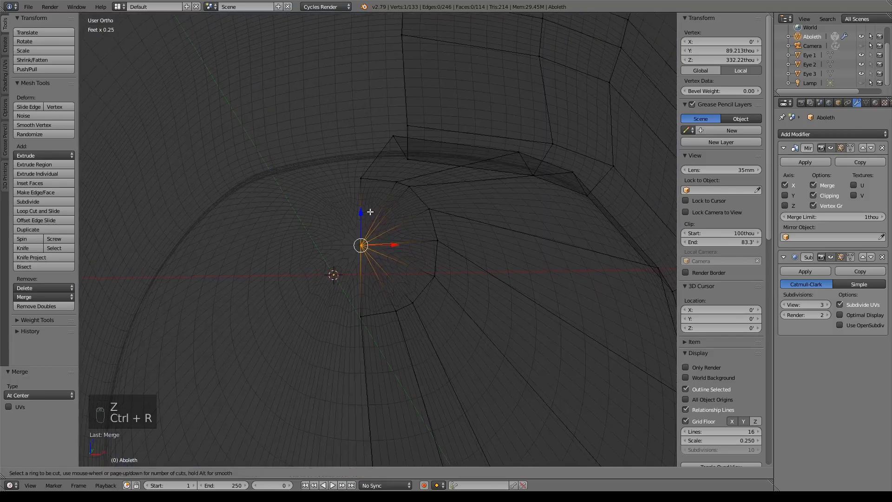
pyautogui.click(435, 181)
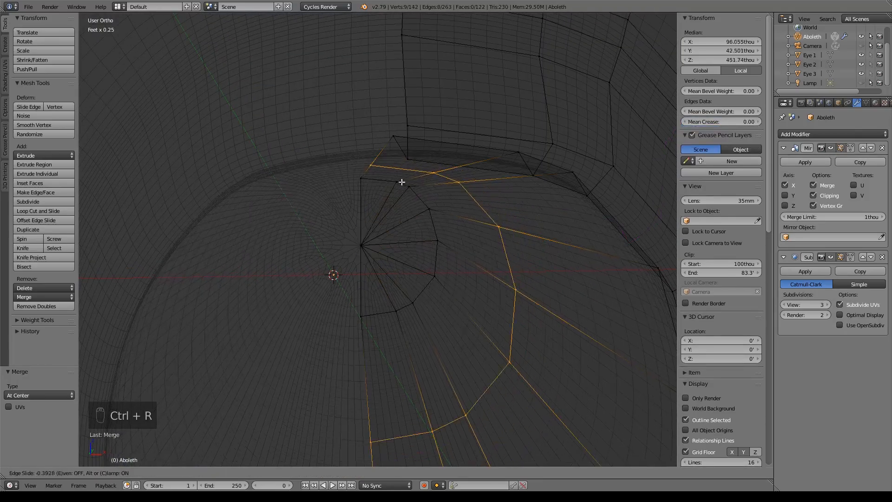
pyautogui.click(363, 179)
pyautogui.press('z')
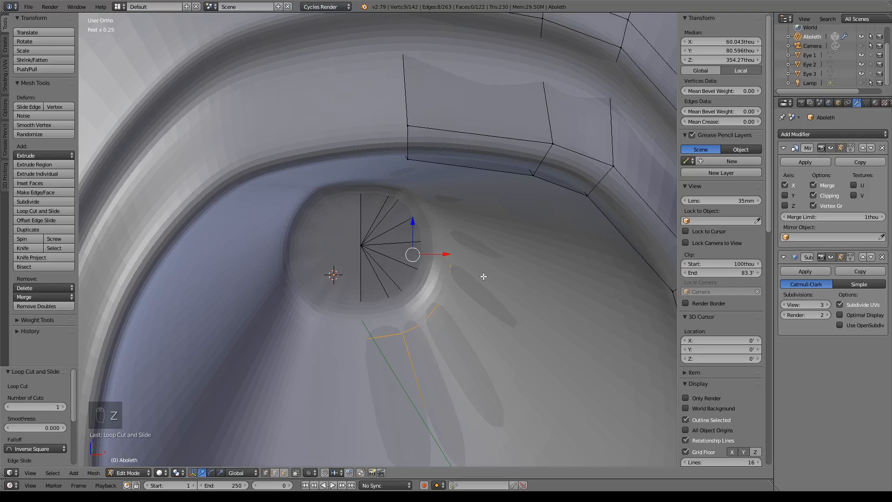
# Select the two rear vertices of the ridge on top of the head and move them -26.6 thou along Z.
pyautogui.scroll(-5, 517, 315)
pyautogui.moveTo(517, 315)
pyautogui.mouseDown(button='middle')
pyautogui.moveTo(462, 307)
pyautogui.moveTo(512, 328)
pyautogui.moveTo(517, 322)
pyautogui.mouseUp(button='middle')
pyautogui.scroll(-5, 461, 307)
pyautogui.moveTo(506, 292); pyautogui.dragTo(471, 286, button='middle')
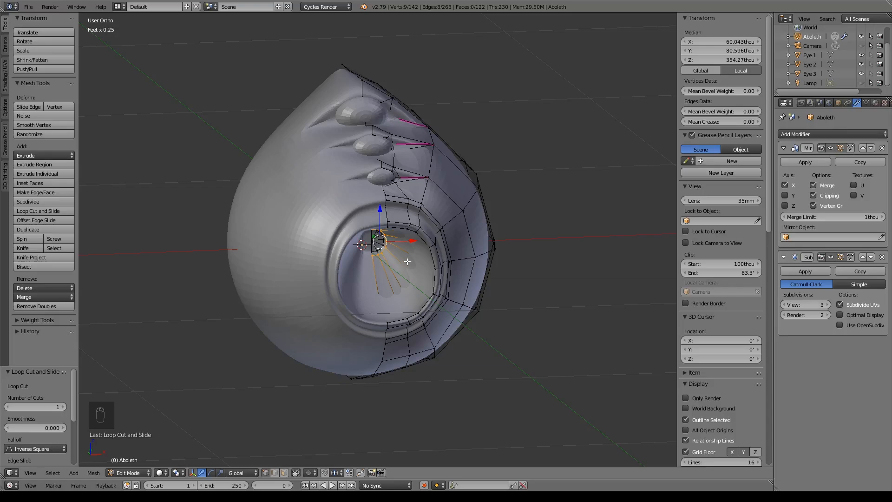
pyautogui.moveTo(402, 262)
pyautogui.mouseDown(button='middle')
pyautogui.moveTo(430, 241)
pyautogui.moveTo(520, 257)
pyautogui.moveTo(395, 254)
pyautogui.mouseUp(button='middle')
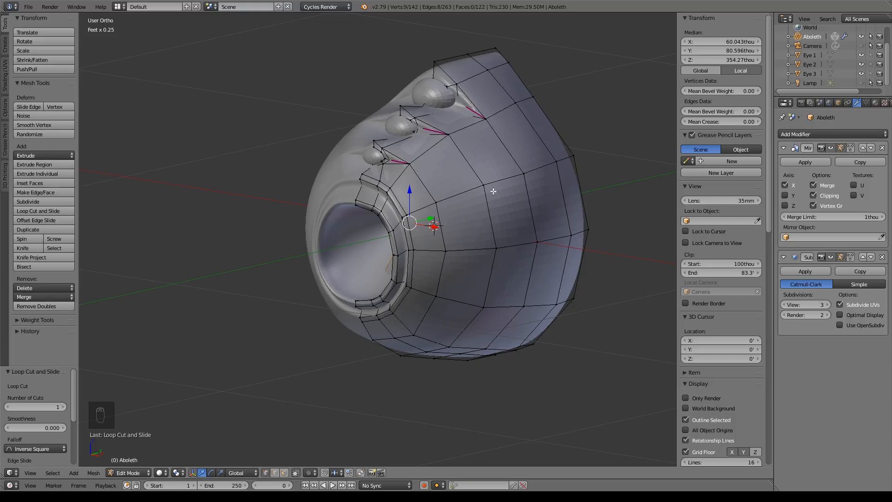
pyautogui.scroll(6, 490, 195)
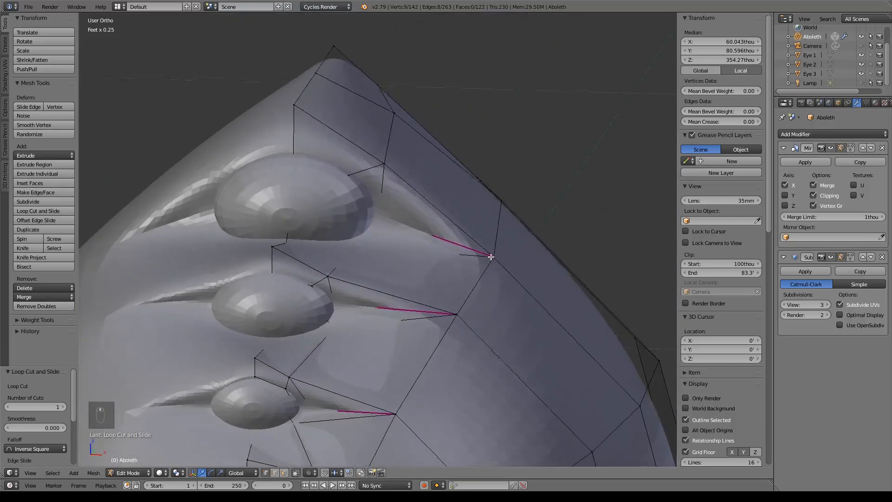
pyautogui.moveTo(491, 256); pyautogui.dragTo(435, 146, button='middle')
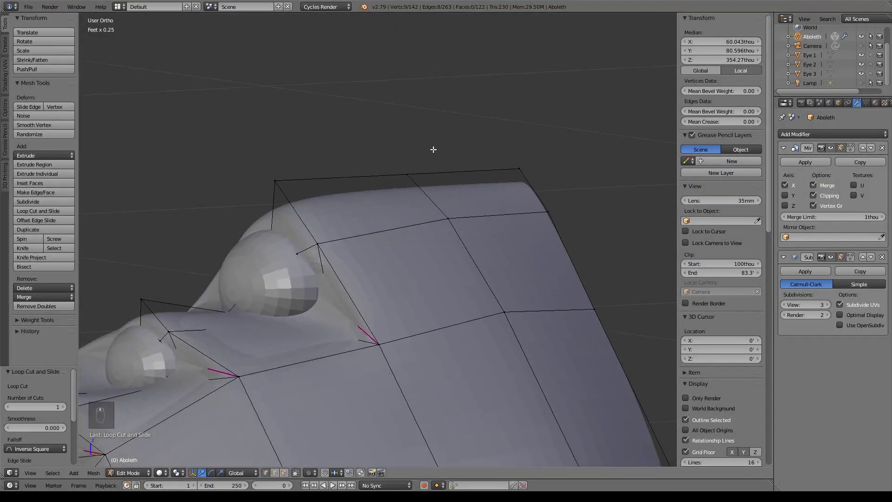
pyautogui.rightClick(435, 147)
pyautogui.keyDown('shift'); pyautogui.rightClick(525, 166); pyautogui.keyUp('shift')
pyautogui.press('g')
pyautogui.press('z')
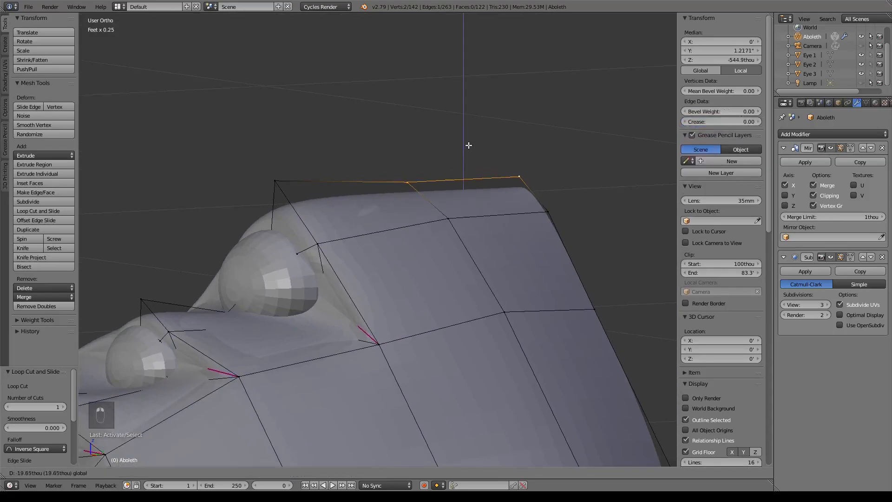
pyautogui.click(542, 221)
# Move the vertex beside the top ridge at the back of the head outward 51.9 thou along X.
pyautogui.rightClick(556, 225)
pyautogui.moveTo(556, 226)
pyautogui.mouseDown(button='middle')
pyautogui.moveTo(593, 256)
pyautogui.moveTo(571, 229)
pyautogui.mouseUp(button='middle')
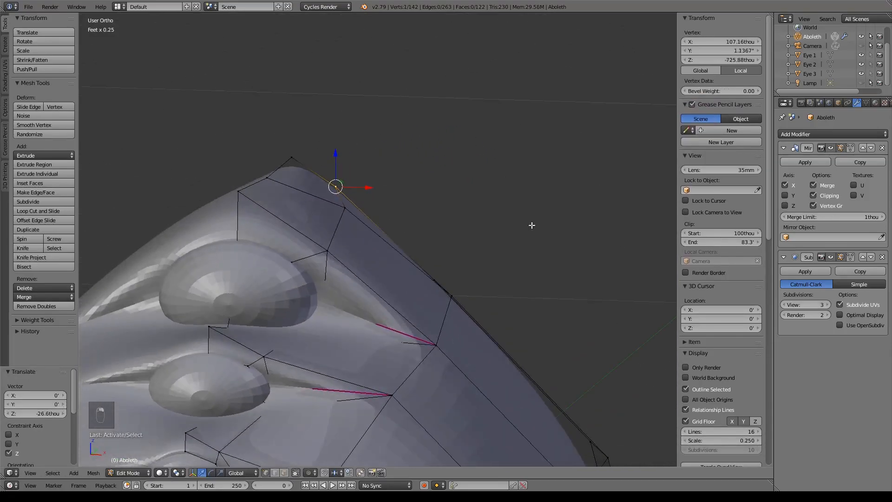
pyautogui.press('g')
pyautogui.press('x')
pyautogui.click(371, 188)
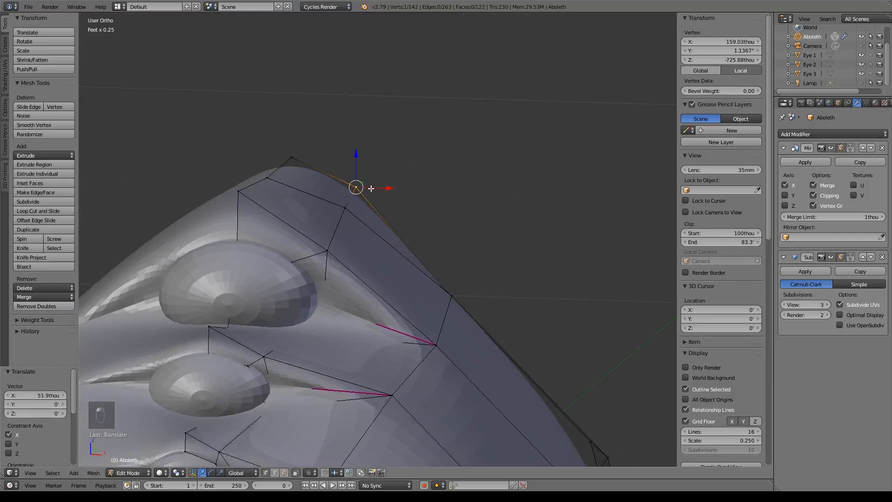
# Pull the neighbouring vertices beside the head's top ridge freely outward to round the upper side.
pyautogui.keyDown('shift'); pyautogui.rightClick(350, 213); pyautogui.keyUp('shift')
pyautogui.press('g')
pyautogui.click(393, 218)
pyautogui.press('g')
pyautogui.click(400, 199)
pyautogui.rightClick(386, 200)
pyautogui.press('g')
pyautogui.click(398, 214)
# Move two vertices on the head's outer side outward along X, the second one by 17.1 thou.
pyautogui.moveTo(506, 269); pyautogui.dragTo(498, 277, button='middle')
pyautogui.rightClick(465, 257)
pyautogui.moveTo(489, 255); pyautogui.dragTo(509, 260)
pyautogui.scroll(-4, 511, 273)
pyautogui.scroll(-1, 511, 273)
pyautogui.keyDown('shift'); pyautogui.moveTo(512, 302); pyautogui.dragTo(493, 241, button='middle'); pyautogui.keyUp('shift')
pyautogui.rightClick(514, 215)
pyautogui.moveTo(521, 215); pyautogui.dragTo(531, 219)
# In front view, move the outer brow vertex above the middle eye 11.8 thou along X and 10.4 thou along Z.
pyautogui.moveTo(442, 259)
pyautogui.mouseDown(button='middle')
pyautogui.moveTo(514, 249)
pyautogui.moveTo(426, 264)
pyautogui.mouseUp(button='middle')
pyautogui.scroll(6, 426, 263)
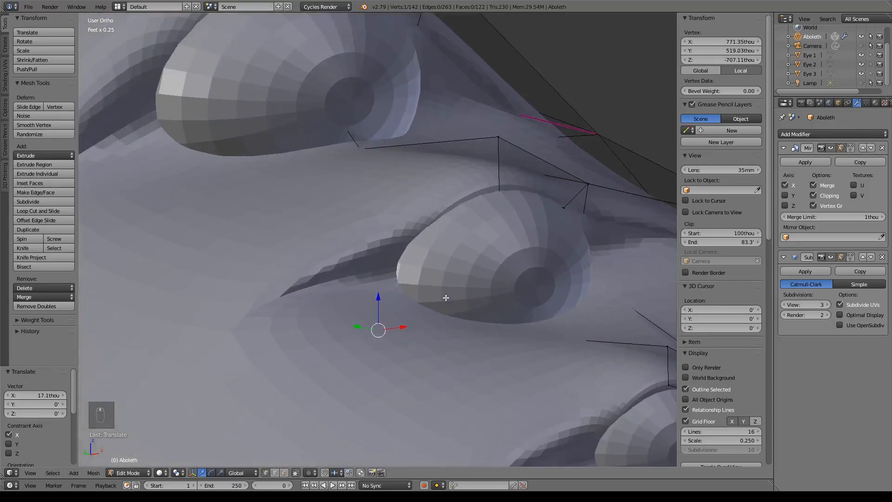
pyautogui.moveTo(507, 290); pyautogui.dragTo(465, 290, button='middle')
pyautogui.keyDown('shift'); pyautogui.moveTo(426, 266); pyautogui.dragTo(478, 279, button='middle'); pyautogui.keyUp('shift')
pyautogui.press('KP_1')
pyautogui.scroll(1, 474, 267)
pyautogui.press('z')
pyautogui.scroll(1, 458, 222)
pyautogui.scroll(2, 457, 222)
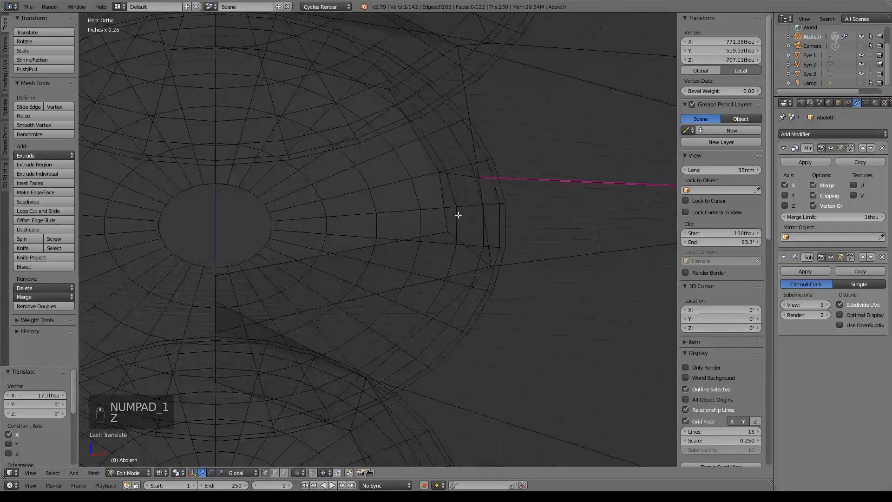
pyautogui.press('z')
pyautogui.rightClick(474, 138)
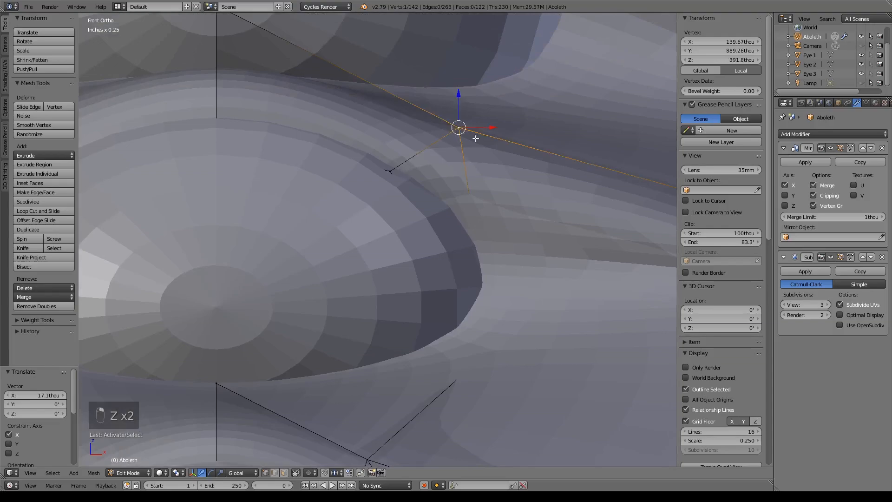
pyautogui.press('g')
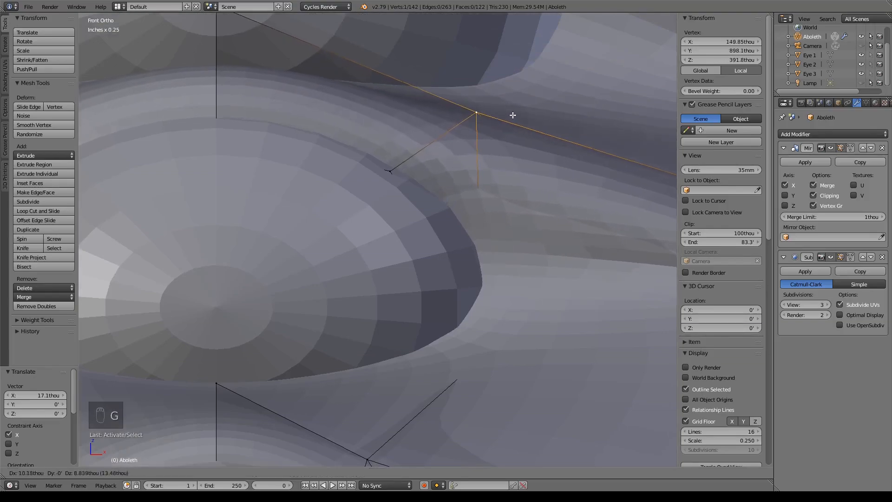
pyautogui.click(514, 112)
# Raise the centre-line brow vertex above the middle eye 6.94 thou along Z.
pyautogui.scroll(2, 477, 176)
pyautogui.scroll(-3, 478, 175)
pyautogui.rightClick(553, 150)
pyautogui.keyDown('shift'); pyautogui.moveTo(490, 273); pyautogui.dragTo(489, 104, button='middle'); pyautogui.keyUp('shift')
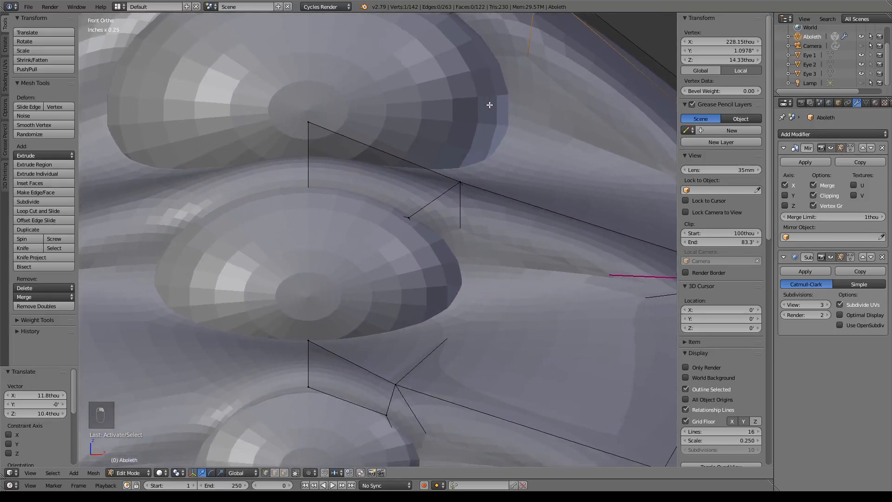
pyautogui.rightClick(316, 122)
pyautogui.moveTo(308, 92); pyautogui.dragTo(309, 85)
# Widen the lowest eye's brow by moving its outer vertex 23.6 thou and a further 13.4 thou along X and raising its centre-line vertex.
pyautogui.keyDown('shift'); pyautogui.moveTo(365, 233); pyautogui.dragTo(358, 100, button='middle'); pyautogui.keyUp('shift')
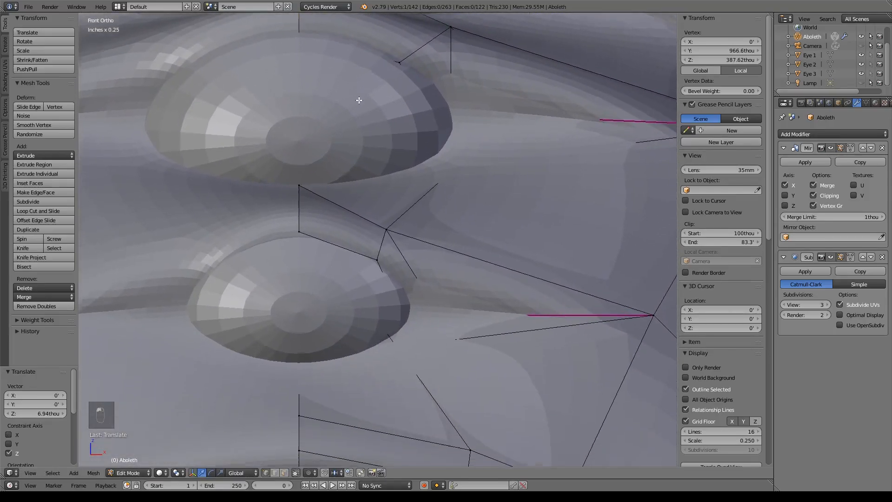
pyautogui.rightClick(393, 231)
pyautogui.press('g')
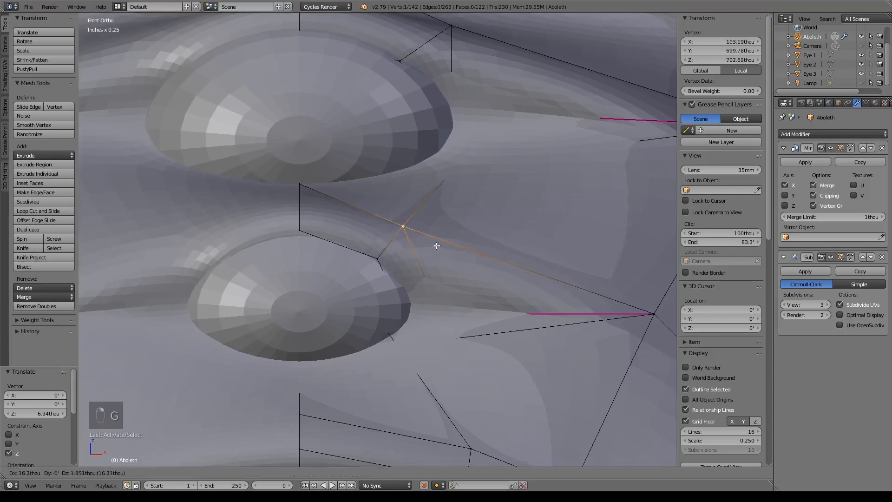
pyautogui.click(443, 247)
pyautogui.press('g')
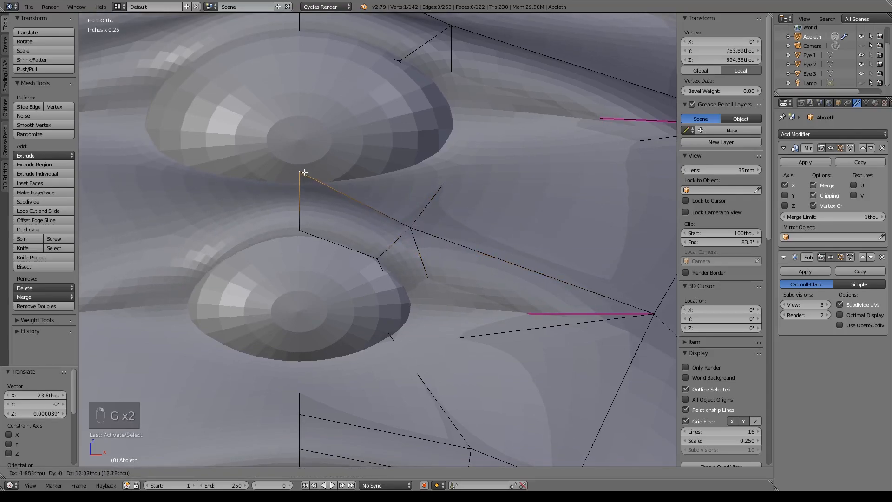
pyautogui.click(305, 169)
pyautogui.rightClick(424, 225)
pyautogui.press('g')
pyautogui.click(436, 223)
# Select the short edge at the lowest eye's outer corner and crease it to 1.00.
pyautogui.keyDown('shift'); pyautogui.moveTo(475, 327); pyautogui.dragTo(352, 265, button='middle'); pyautogui.keyUp('shift')
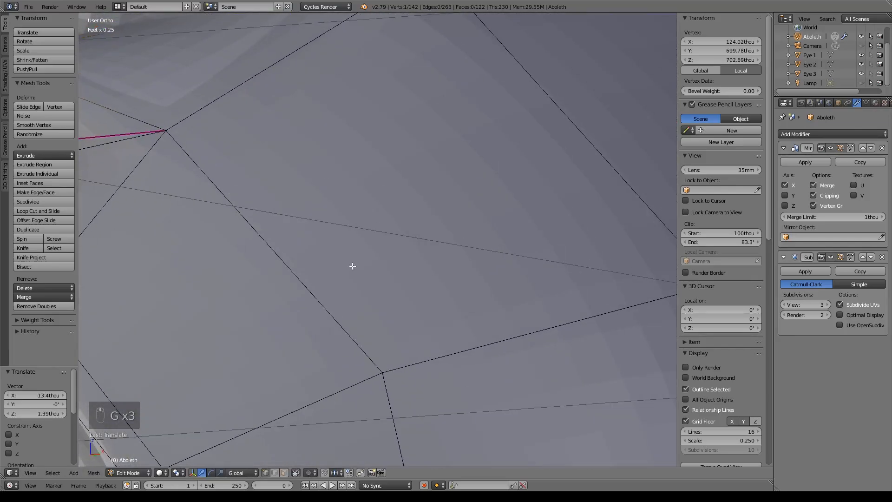
pyautogui.press('KP_Decimal')
pyautogui.keyDown('shift'); pyautogui.moveTo(412, 277); pyautogui.dragTo(359, 206, button='middle'); pyautogui.keyUp('shift')
pyautogui.moveTo(458, 220); pyautogui.dragTo(404, 238, button='middle')
pyautogui.press('z')
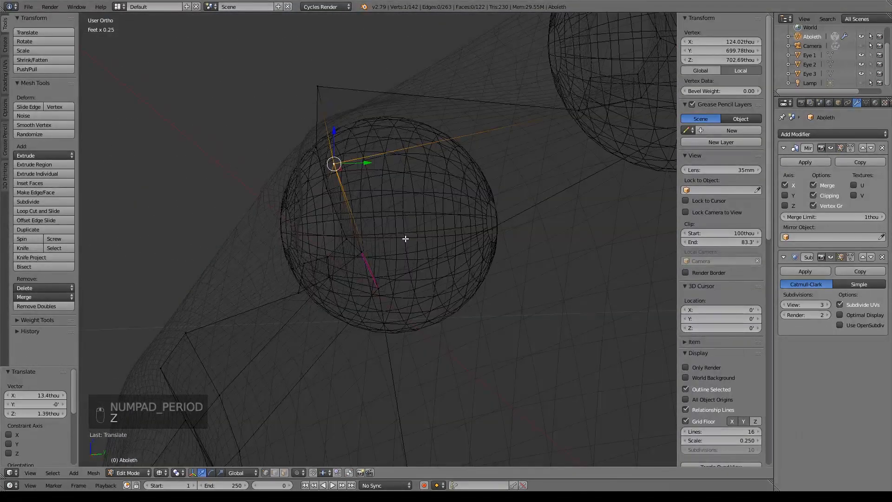
pyautogui.scroll(4, 405, 242)
pyautogui.rightClick(349, 267)
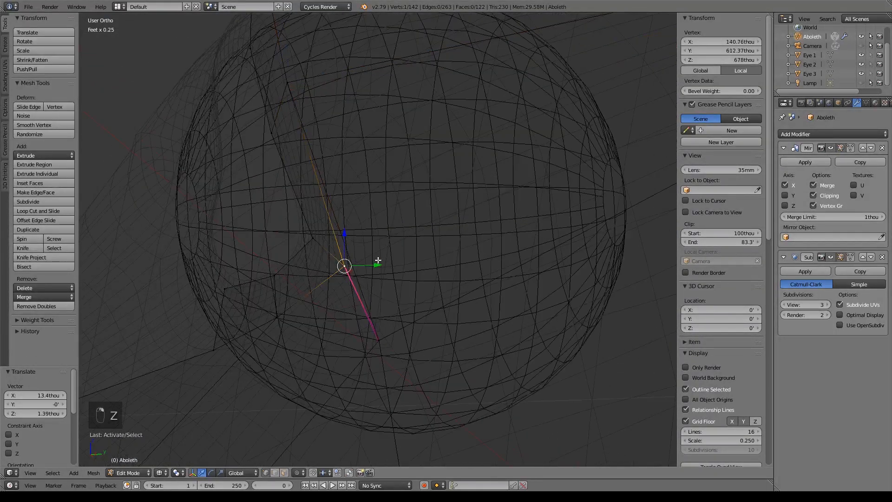
pyautogui.keyDown('shift'); pyautogui.rightClick(313, 238); pyautogui.keyUp('shift')
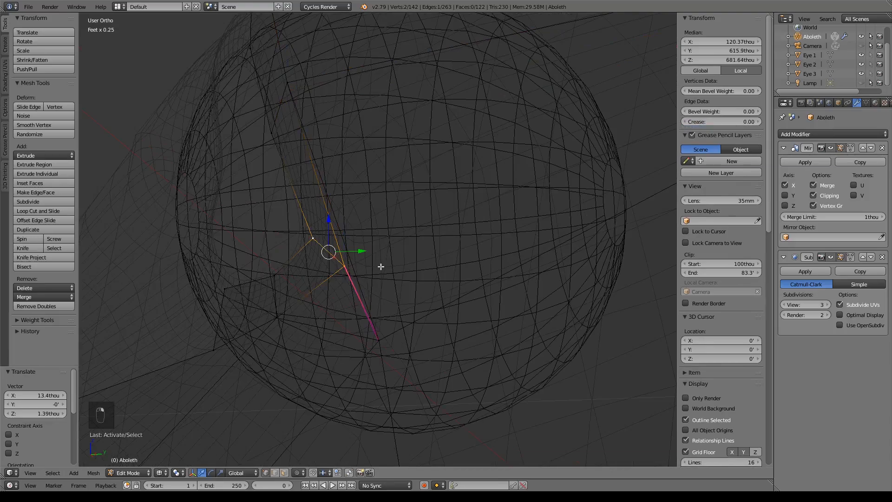
pyautogui.hotkey('shift', 'e')
pyautogui.click(447, 263)
pyautogui.press('z')
# Crease the short edge at the middle eye's outer corner so the sharp fold continues into the socket.
pyautogui.scroll(5, 415, 252)
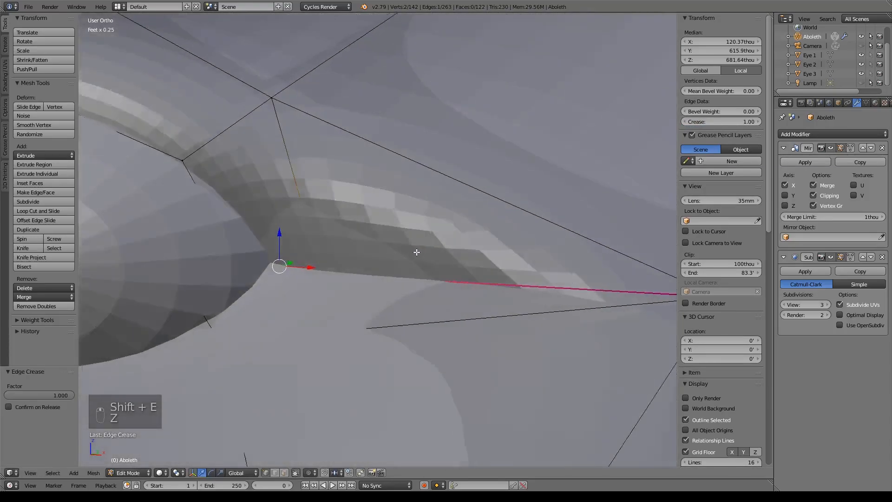
pyautogui.moveTo(414, 252); pyautogui.dragTo(504, 280, button='middle')
pyautogui.scroll(-5, 439, 150)
pyautogui.keyDown('shift'); pyautogui.moveTo(518, 103); pyautogui.dragTo(450, 275, button='middle'); pyautogui.keyUp('shift')
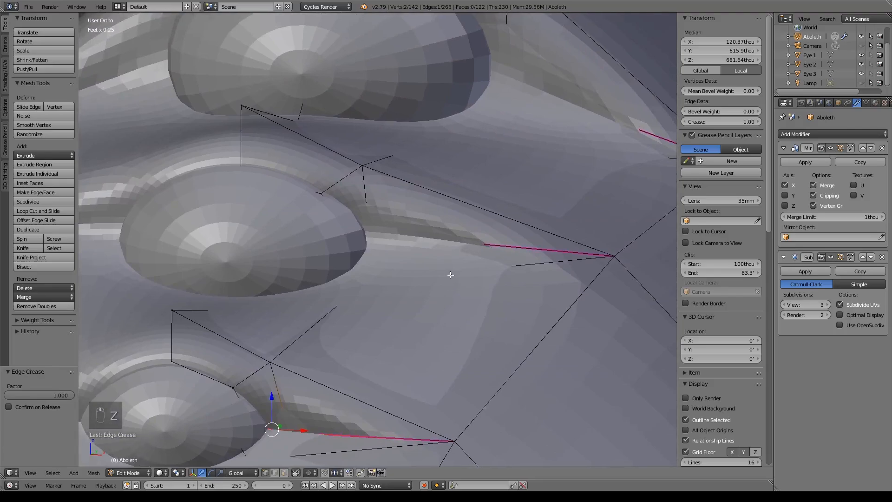
pyautogui.scroll(4, 448, 274)
pyautogui.press('z')
pyautogui.rightClick(315, 223)
pyautogui.hotkey('shift', 'e')
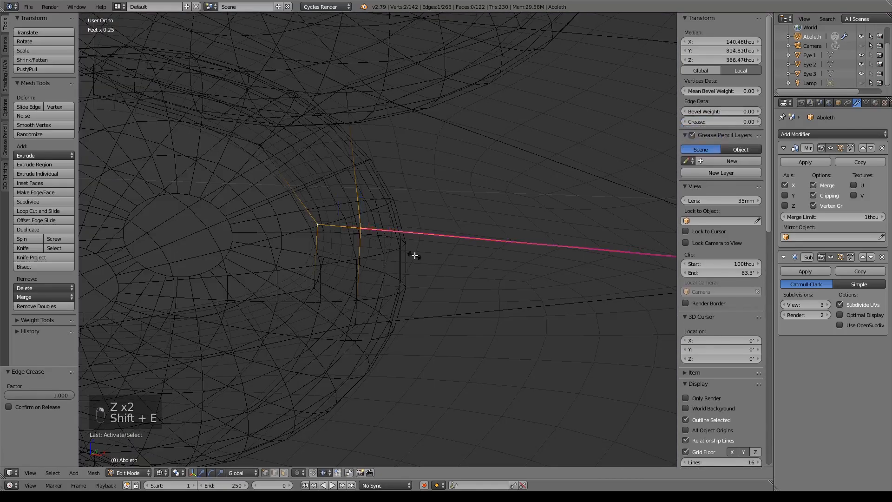
pyautogui.press('z')
# Crease the short edge at the top eye's outer corner to 1.00.
pyautogui.scroll(-3, 479, 253)
pyautogui.keyDown('shift'); pyautogui.moveTo(503, 177); pyautogui.dragTo(415, 374, button='middle'); pyautogui.keyUp('shift')
pyautogui.press('z')
pyautogui.rightClick(398, 230)
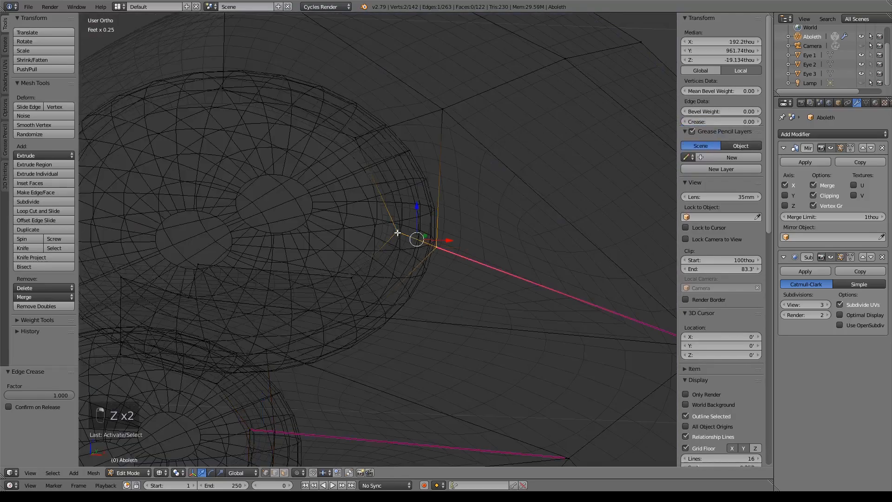
pyautogui.hotkey('shift', 'e')
pyautogui.click(396, 295)
pyautogui.press('z')
# In front view, move the outer end vertices of all three eye creases 43.2 thou along X and -26.9 thou along Z.
pyautogui.scroll(-3, 428, 310)
pyautogui.keyDown('shift'); pyautogui.moveTo(464, 310); pyautogui.dragTo(471, 232, button='middle'); pyautogui.keyUp('shift')
pyautogui.scroll(-2, 461, 251)
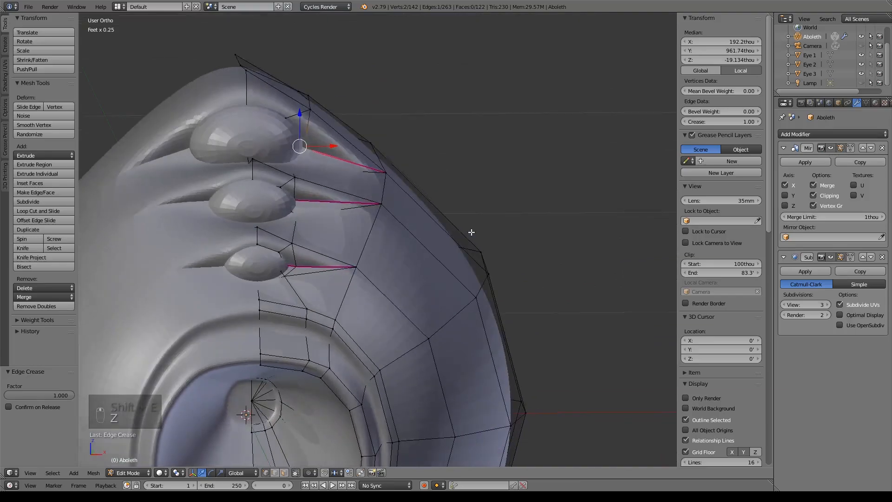
pyautogui.press('KP_1')
pyautogui.scroll(3, 442, 238)
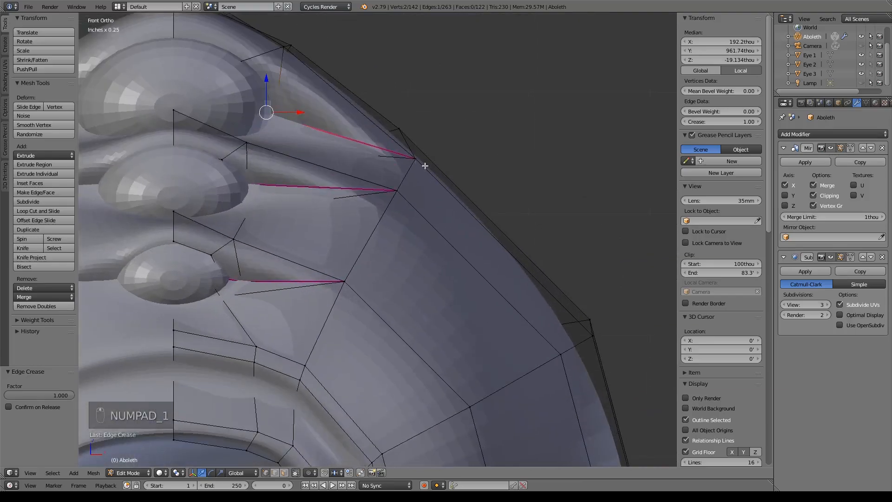
pyautogui.keyDown('shift'); pyautogui.moveTo(418, 163); pyautogui.dragTo(468, 179, button='middle'); pyautogui.keyUp('shift')
pyautogui.rightClick(467, 179)
pyautogui.keyDown('shift'); pyautogui.rightClick(448, 214); pyautogui.keyUp('shift')
pyautogui.keyDown('shift'); pyautogui.rightClick(407, 304); pyautogui.keyUp('shift')
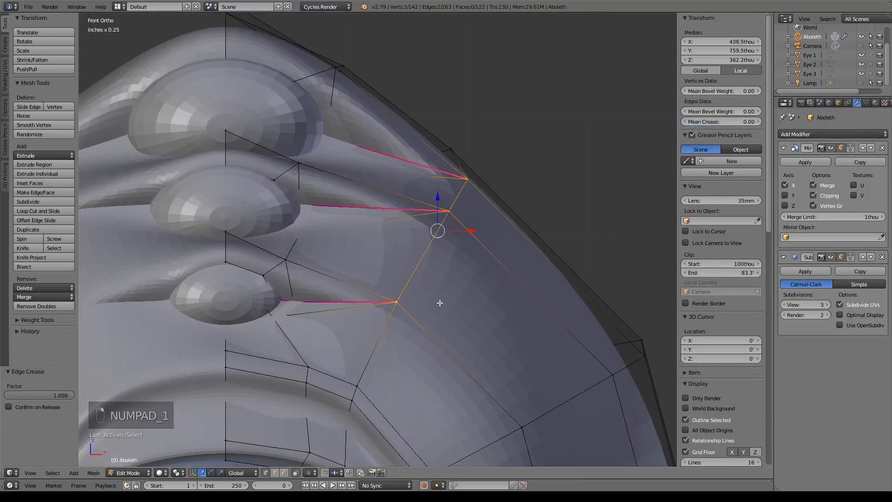
pyautogui.press('g')
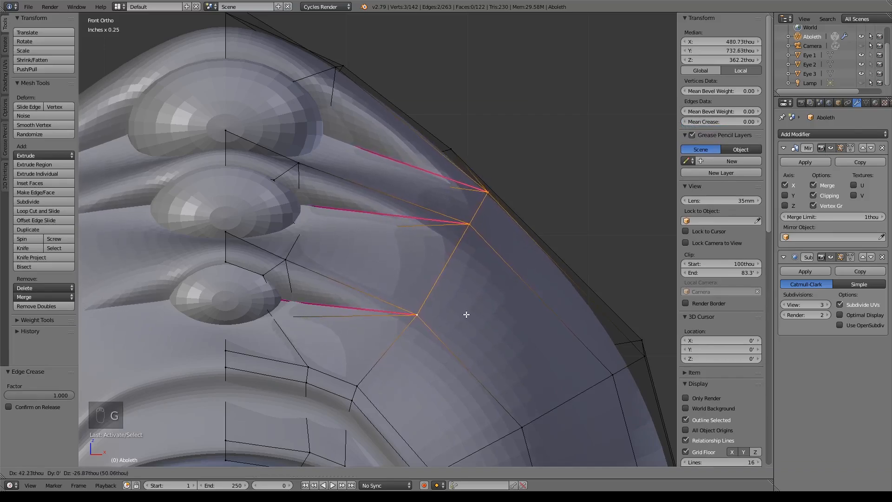
pyautogui.click(466, 315)
# Shift the upper-corner vertices of the mouth's outer lip loops outward, the last by 13.4 thou along X and -7.68 thou along Z.
pyautogui.keyDown('shift'); pyautogui.moveTo(539, 440); pyautogui.dragTo(482, 232, button='middle'); pyautogui.keyUp('shift')
pyautogui.rightClick(319, 186)
pyautogui.press('g')
pyautogui.press('g')
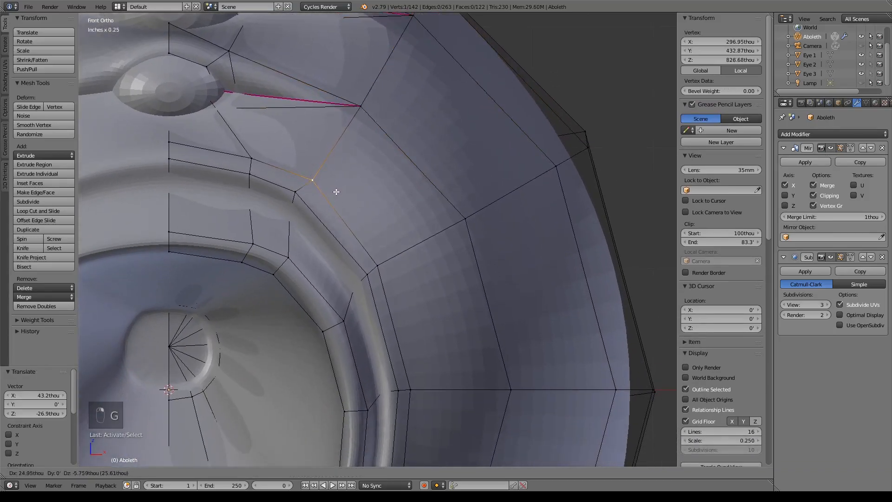
pyautogui.click(335, 189)
pyautogui.click(298, 194)
pyautogui.rightClick(290, 212)
pyautogui.press('g')
pyautogui.click(296, 214)
# Select the edge loop in the groove between the mouth's lips and crease it to 0.35.
pyautogui.keyDown('alt'); pyautogui.rightClick(285, 201); pyautogui.keyUp('alt')
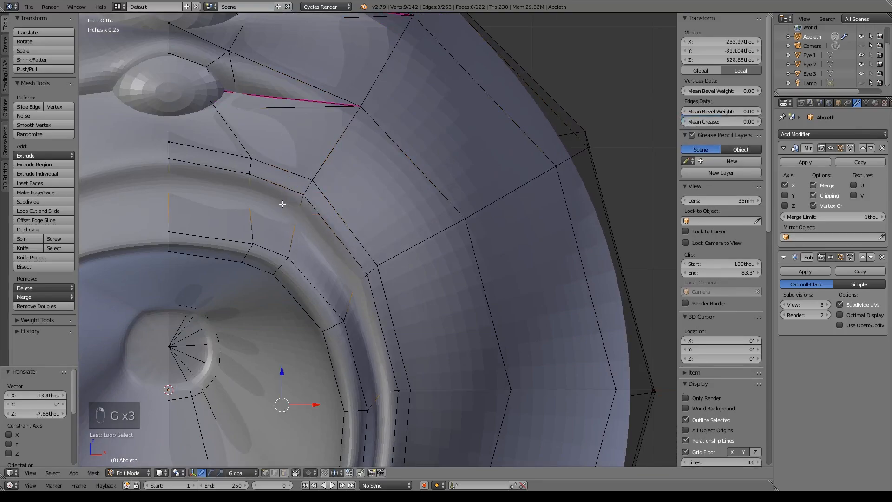
pyautogui.hotkey('shift', 'e')
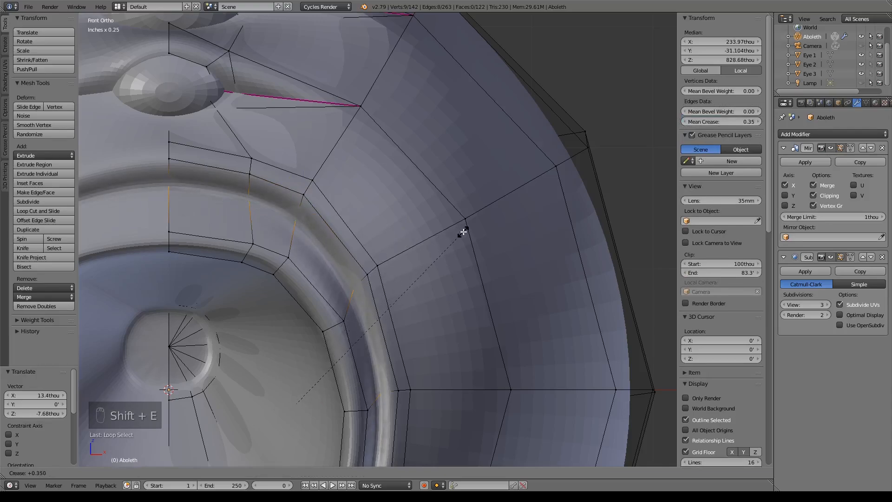
pyautogui.click(463, 232)
pyautogui.keyDown('shift'); pyautogui.moveTo(462, 279); pyautogui.dragTo(492, 184, button='middle'); pyautogui.keyUp('shift')
pyautogui.moveTo(553, 239); pyautogui.dragTo(532, 244, button='middle')
pyautogui.keyDown('shift'); pyautogui.moveTo(454, 279); pyautogui.dragTo(499, 244, button='middle'); pyautogui.keyUp('shift')
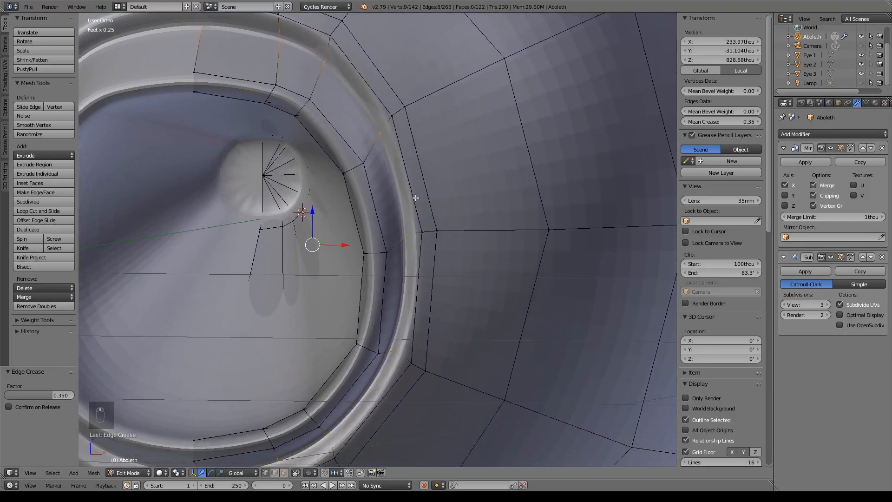
# Inspect the creased mouth groove in wireframe and solid shading, then compare the head with the creature's head in the front-view reference image.
pyautogui.press('z')
pyautogui.press('z')
pyautogui.press('z')
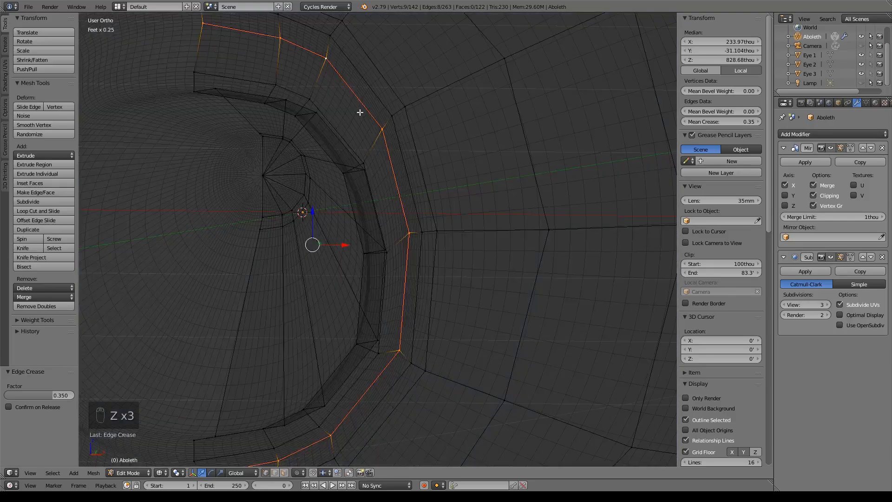
pyautogui.press('z')
pyautogui.scroll(-3, 504, 159)
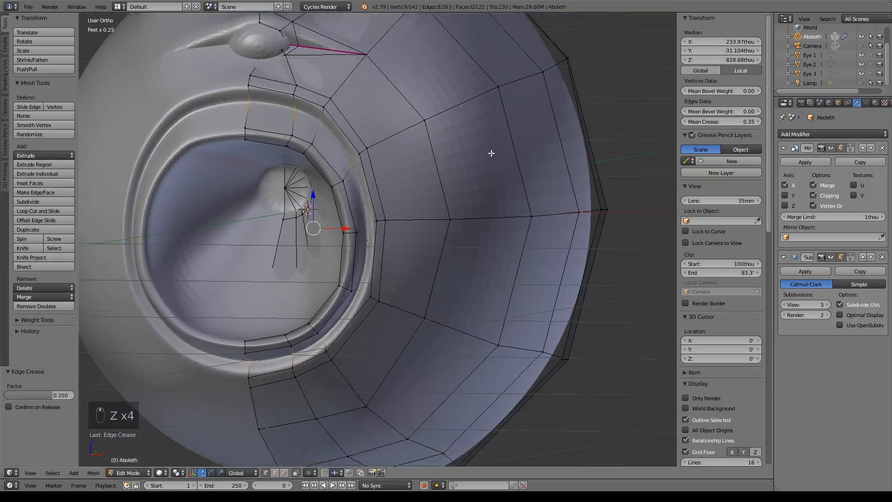
pyautogui.moveTo(549, 190); pyautogui.dragTo(386, 114, button='middle')
pyautogui.scroll(-4, 386, 113)
pyautogui.moveTo(439, 197); pyautogui.dragTo(356, 157, button='middle')
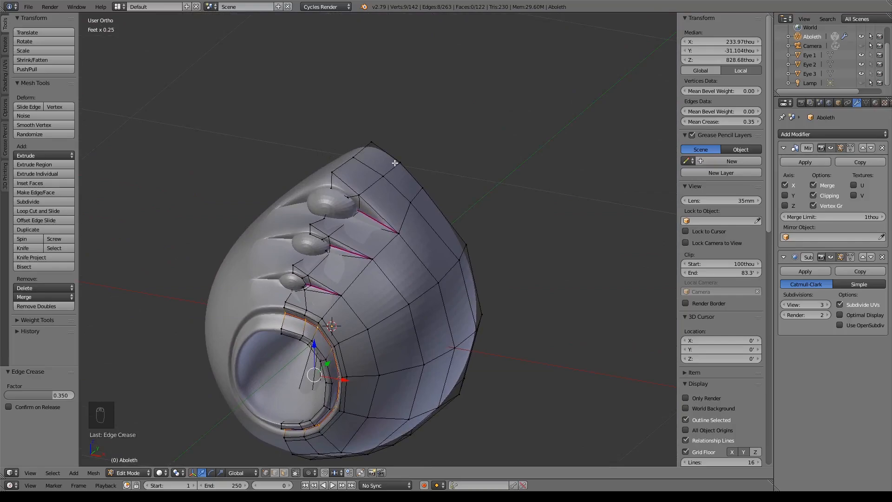
pyautogui.scroll(-4, 394, 163)
pyautogui.press('KP_1')
pyautogui.scroll(8, 300, 224)
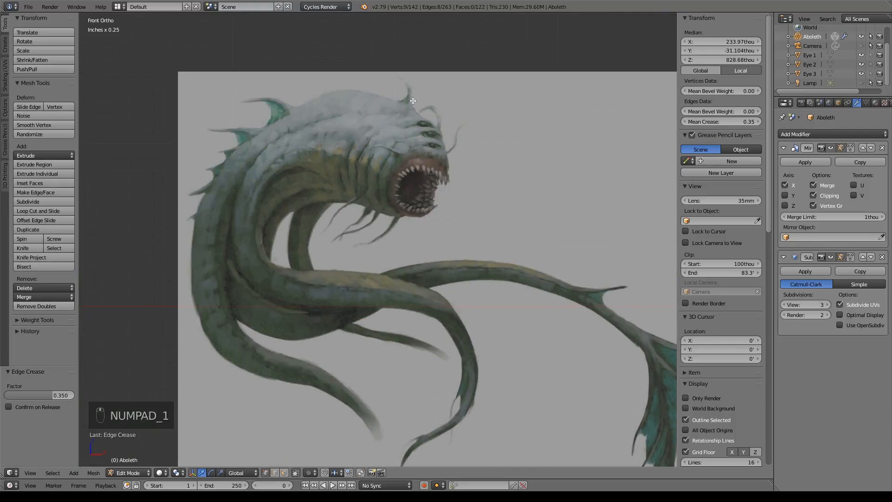
pyautogui.scroll(3, 413, 99)
pyautogui.keyDown('shift'); pyautogui.moveTo(446, 88); pyautogui.dragTo(437, 216, button='middle'); pyautogui.keyUp('shift')
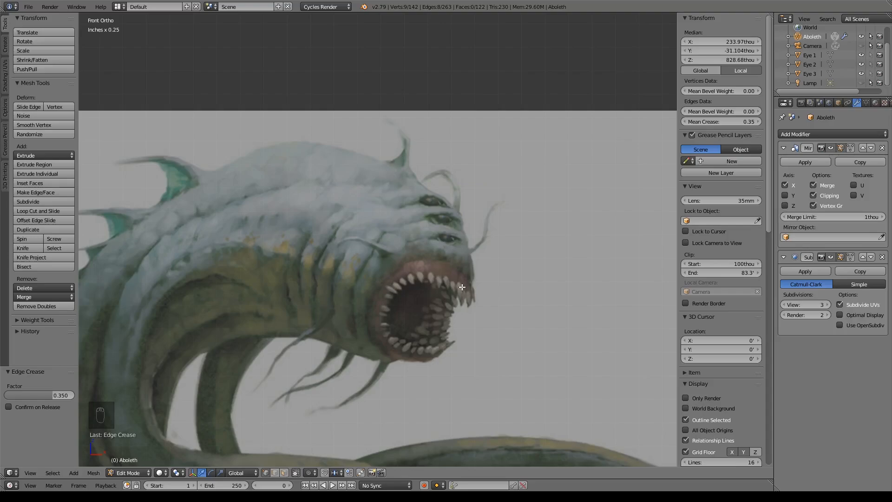
# Select the two adjacent faces running along the top of the head directly behind the top eye.
pyautogui.press('KP_3')
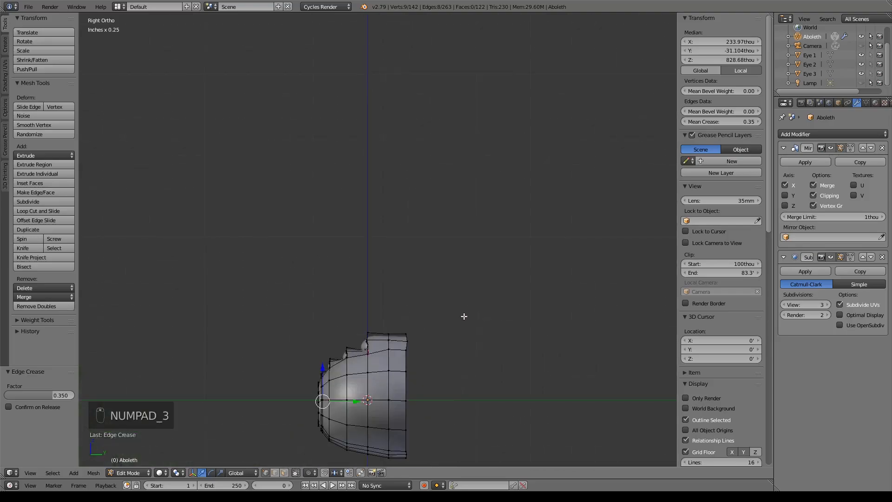
pyautogui.scroll(9, 438, 213)
pyautogui.keyDown('shift'); pyautogui.moveTo(355, 127); pyautogui.dragTo(409, 282, button='middle'); pyautogui.keyUp('shift')
pyautogui.moveTo(430, 246); pyautogui.dragTo(430, 249, button='middle')
pyautogui.scroll(-1, 395, 326)
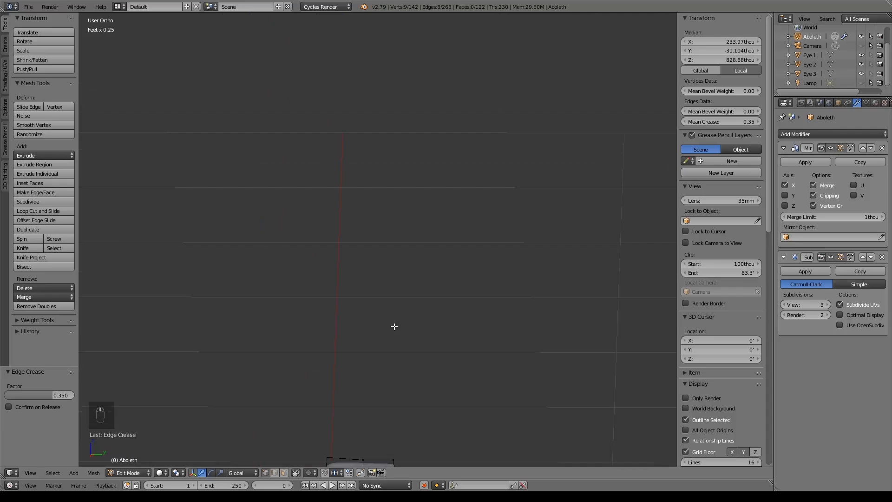
pyautogui.press('KP_Decimal')
pyautogui.keyDown('shift'); pyautogui.moveTo(496, 215); pyautogui.dragTo(326, 414, button='middle'); pyautogui.keyUp('shift')
pyautogui.keyDown('shift'); pyautogui.moveTo(629, 49); pyautogui.dragTo(473, 246, button='middle'); pyautogui.keyUp('shift')
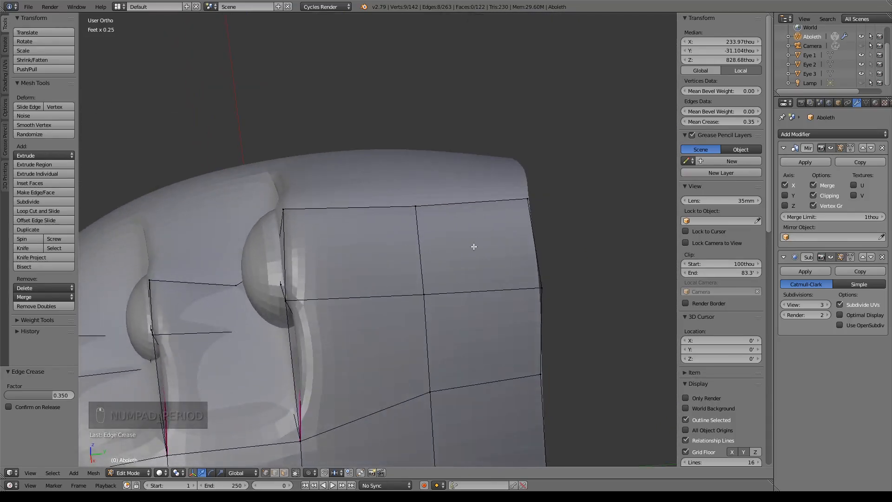
pyautogui.click(284, 472)
pyautogui.rightClick(352, 253)
pyautogui.keyDown('shift'); pyautogui.rightClick(456, 250); pyautogui.keyUp('shift')
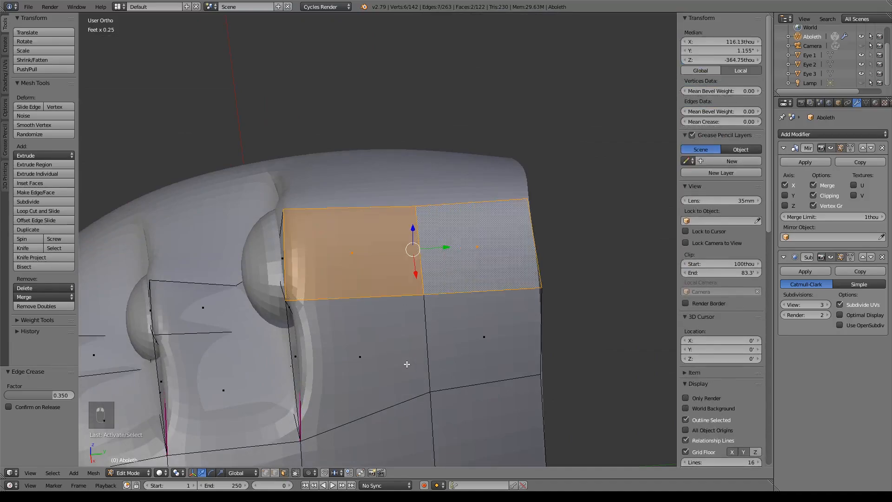
# Extrude the two selected faces behind the uppermost eye, scale the copy down and move it 135 thou along Y.
pyautogui.press('e')
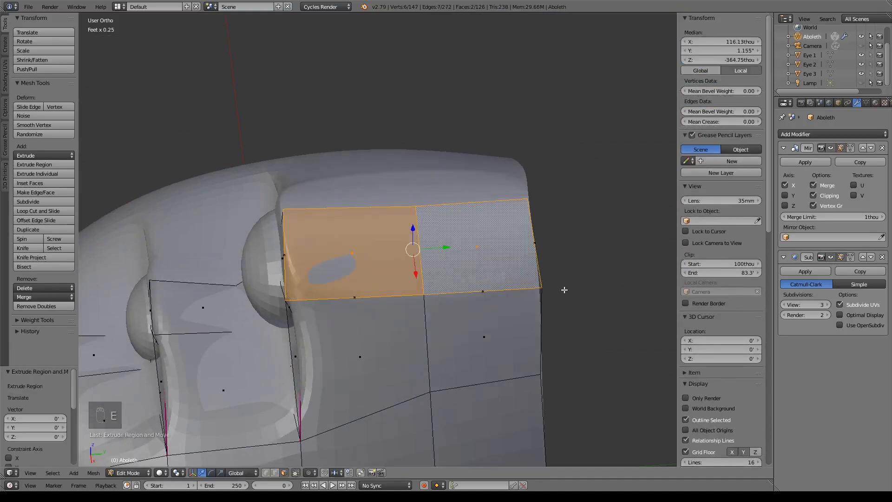
pyautogui.press('s')
pyautogui.click(434, 247)
pyautogui.moveTo(444, 240); pyautogui.dragTo(490, 236)
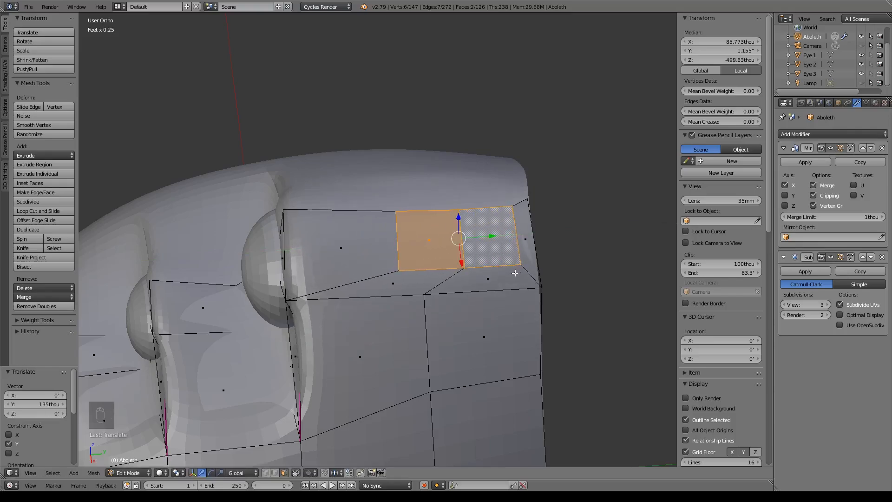
# Raise the shrunken faces on top of the head by about 35 thou along Z.
pyautogui.moveTo(490, 236); pyautogui.dragTo(293, 240, button='middle')
pyautogui.press('KP_3')
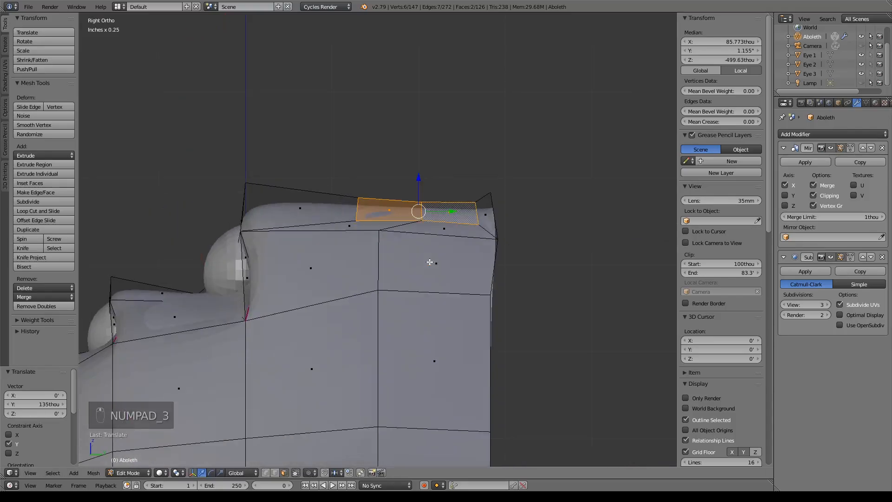
pyautogui.moveTo(401, 218); pyautogui.dragTo(439, 207)
pyautogui.moveTo(440, 207); pyautogui.dragTo(542, 281, button='middle')
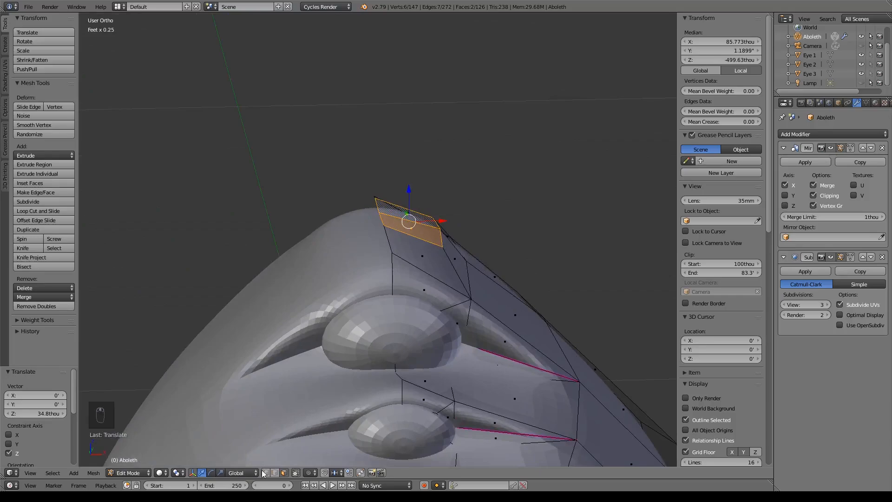
# Move the outer vertices of the shrunken faces about 99 thou toward the centreline along X and 39 thou up along Z.
pyautogui.rightClick(435, 217)
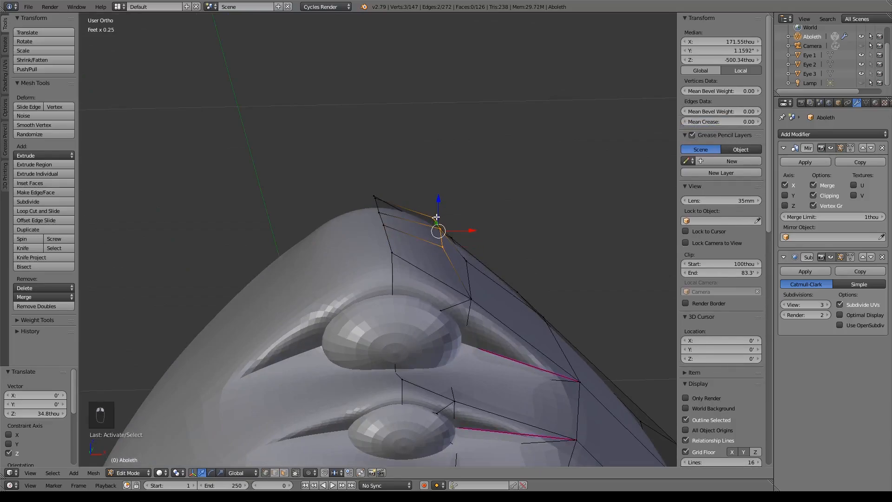
pyautogui.press('KP_3')
pyautogui.press('KP_1')
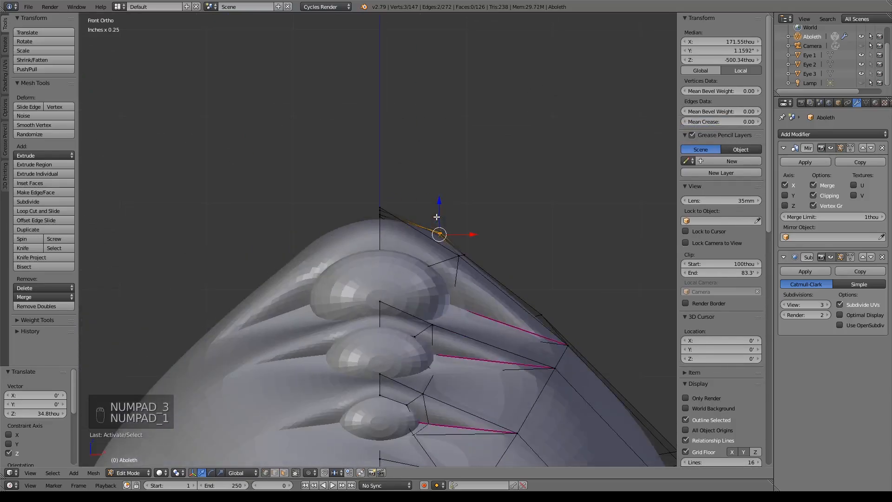
pyautogui.press('g')
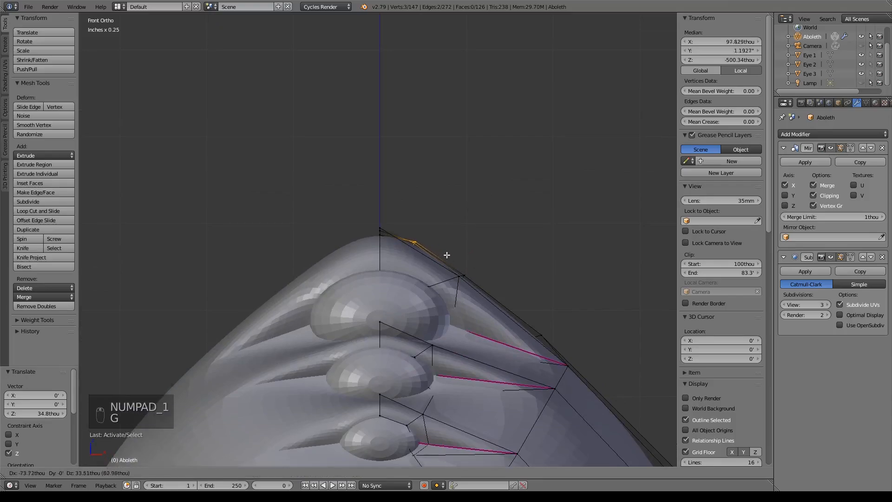
pyautogui.click(438, 254)
# Examine the curved spines on top of the creature's head in the reference image.
pyautogui.moveTo(492, 224); pyautogui.dragTo(366, 244, button='middle')
pyautogui.scroll(-8, 294, 250)
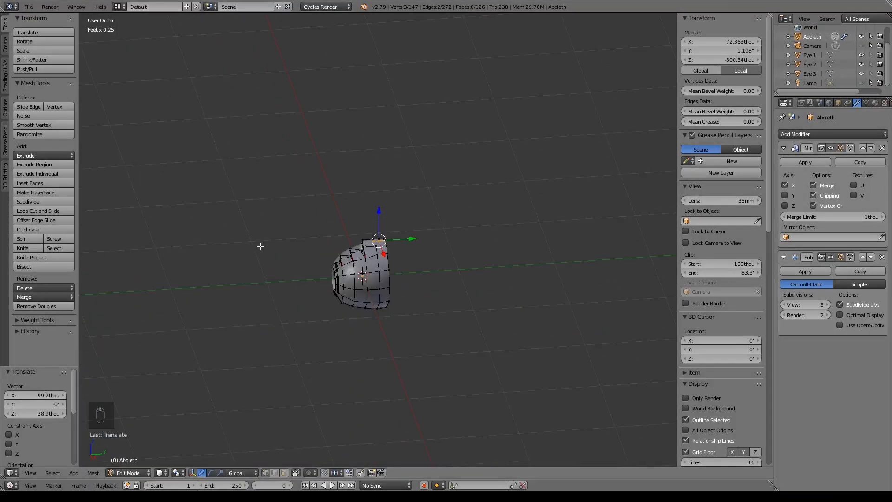
pyautogui.press('KP_1')
pyautogui.keyDown('shift'); pyautogui.moveTo(260, 247); pyautogui.dragTo(528, 293, button='middle'); pyautogui.keyUp('shift')
pyautogui.scroll(9, 267, 231)
pyautogui.keyDown('shift'); pyautogui.moveTo(207, 139); pyautogui.dragTo(545, 294, button='middle'); pyautogui.keyUp('shift')
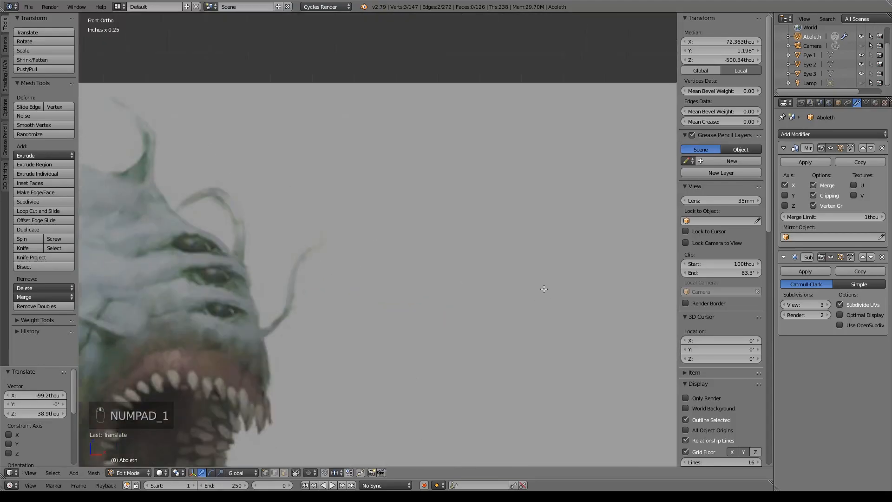
pyautogui.keyDown('shift'); pyautogui.moveTo(171, 172); pyautogui.dragTo(371, 243, button='middle'); pyautogui.keyUp('shift')
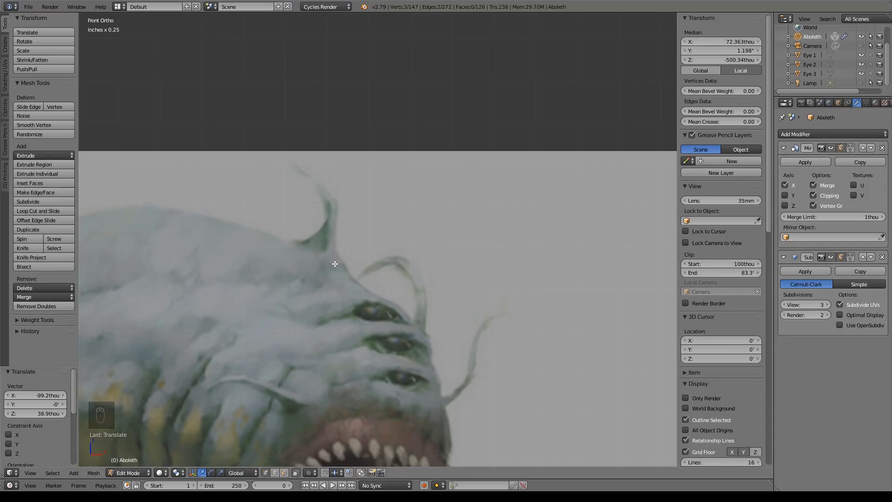
pyautogui.scroll(-9, 412, 277)
pyautogui.keyDown('shift'); pyautogui.moveTo(557, 307); pyautogui.dragTo(281, 252, button='middle'); pyautogui.keyUp('shift')
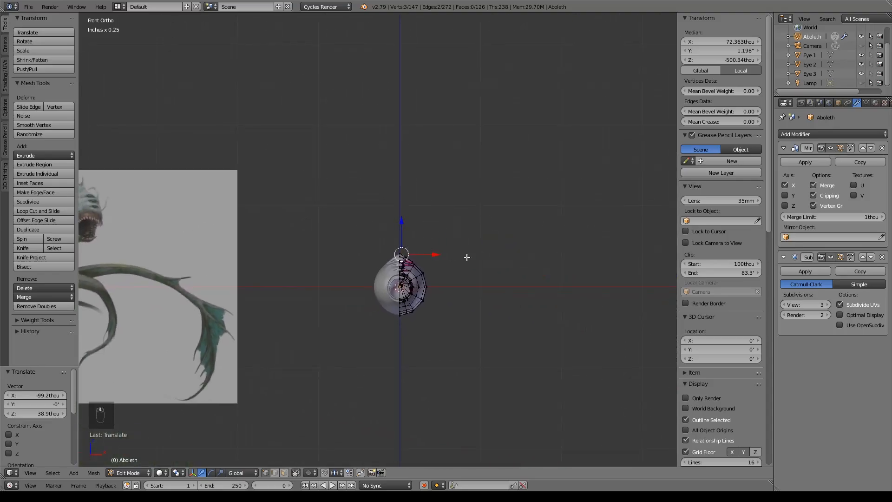
pyautogui.scroll(9, 464, 265)
pyautogui.keyDown('shift'); pyautogui.moveTo(508, 308); pyautogui.dragTo(420, 163, button='middle'); pyautogui.keyUp('shift')
# Extend the vertex selection to the centreline vertices of the small faces on top of the head.
pyautogui.moveTo(557, 170); pyautogui.dragTo(440, 215, button='middle')
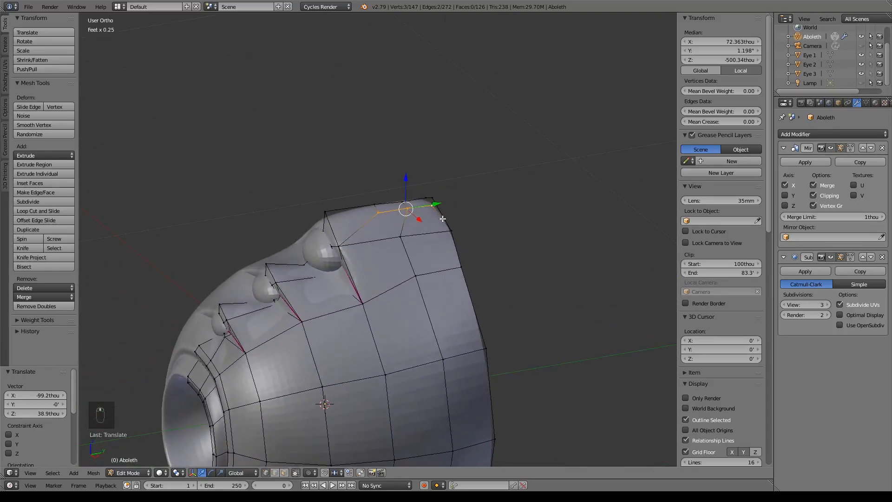
pyautogui.scroll(6, 457, 208)
pyautogui.scroll(1, 457, 208)
pyautogui.keyDown('shift'); pyautogui.moveTo(498, 172); pyautogui.dragTo(456, 254, button='middle'); pyautogui.keyUp('shift')
pyautogui.keyDown('shift'); pyautogui.rightClick(530, 198); pyautogui.keyUp('shift')
pyautogui.keyDown('shift'); pyautogui.rightClick(509, 174); pyautogui.keyUp('shift')
pyautogui.keyDown('shift'); pyautogui.rightClick(427, 189); pyautogui.keyUp('shift')
pyautogui.keyDown('shift'); pyautogui.rightClick(328, 195); pyautogui.keyUp('shift')
pyautogui.press('e')
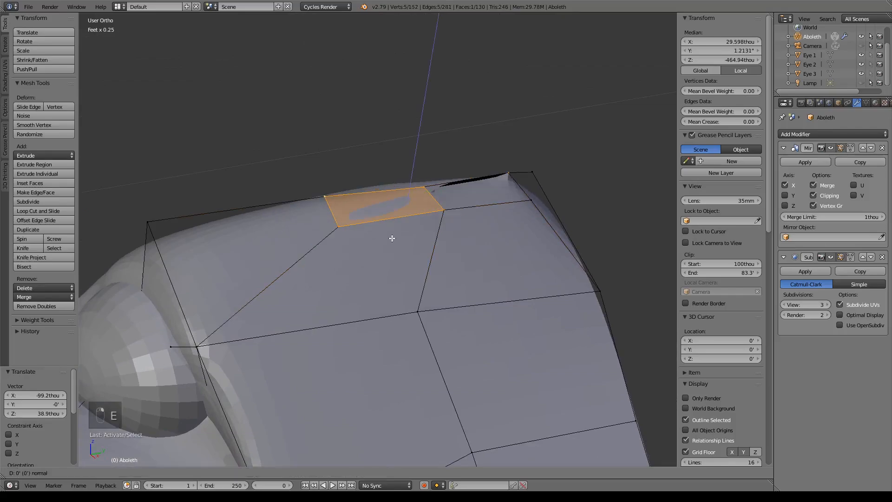
pyautogui.rightClick(392, 238)
pyautogui.hotkey('ctrl', 'z')
# Complete the selection of both small top faces, extrude them and raise them about 21 thou along Z.
pyautogui.keyDown('shift'); pyautogui.rightClick(533, 205); pyautogui.keyUp('shift')
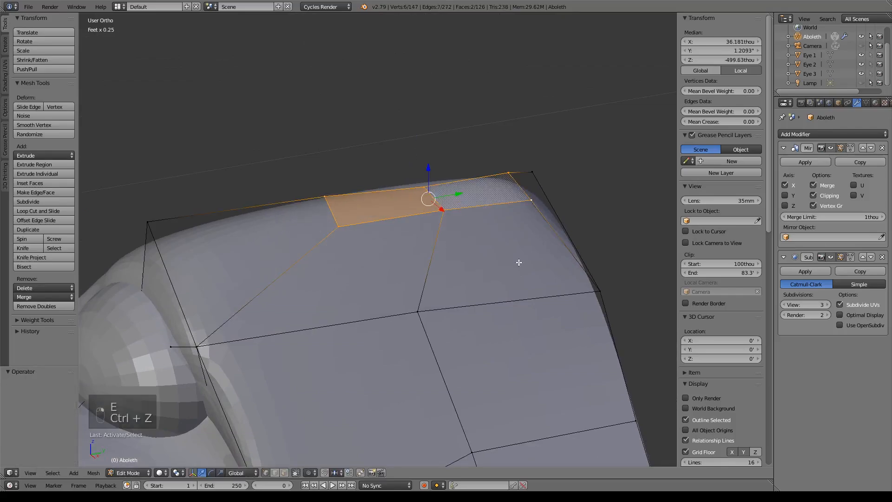
pyautogui.press('e')
pyautogui.rightClick(498, 254)
pyautogui.moveTo(428, 170); pyautogui.dragTo(425, 158)
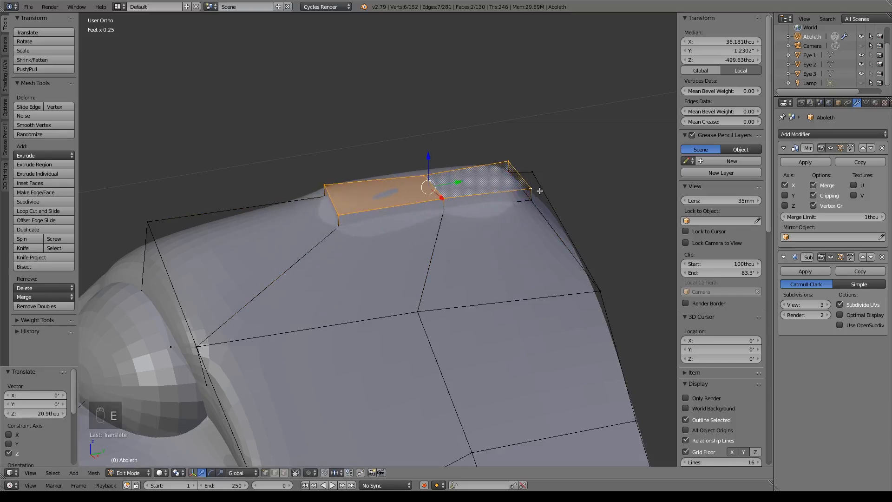
# Move the extrusion's two front vertices about 19 thou along X, 56 thou along Y and 15 thou along Z.
pyautogui.rightClick(534, 190)
pyautogui.keyDown('shift'); pyautogui.rightClick(512, 159); pyautogui.keyUp('shift')
pyautogui.rightClick(342, 209)
pyautogui.keyDown('shift'); pyautogui.rightClick(330, 188); pyautogui.keyUp('shift')
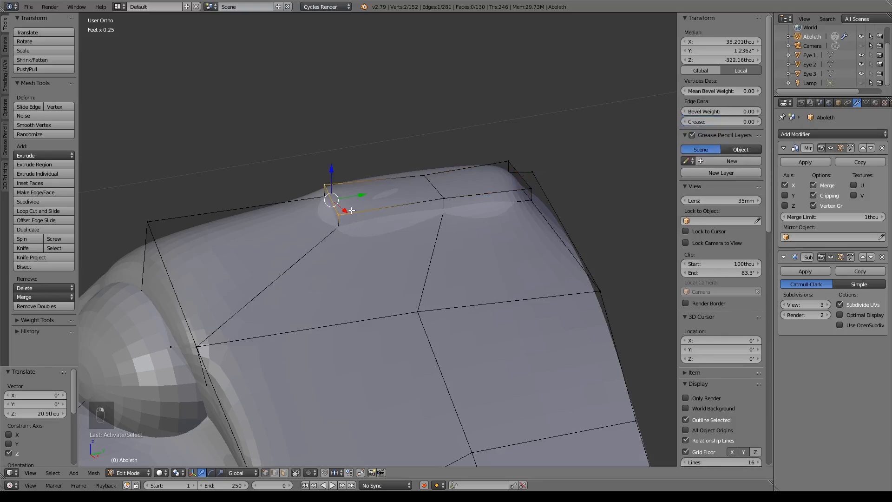
pyautogui.press('g')
pyautogui.click(394, 197)
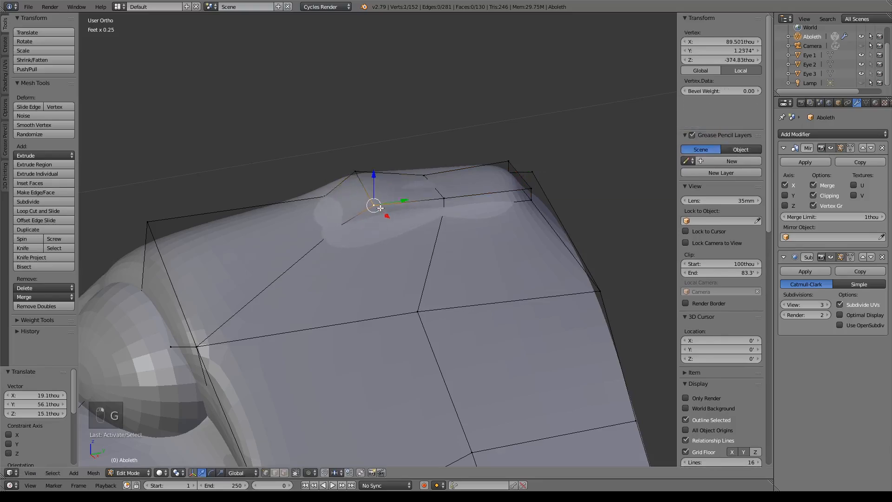
# Move the extrusion's front outer vertex about 11.5 thou inward along X.
pyautogui.rightClick(381, 208)
pyautogui.press('g')
pyautogui.press('x')
pyautogui.click(458, 198)
# Scale the extrusion's middle outer vertex and two rear vertices together to about 0.558.
pyautogui.rightClick(443, 198)
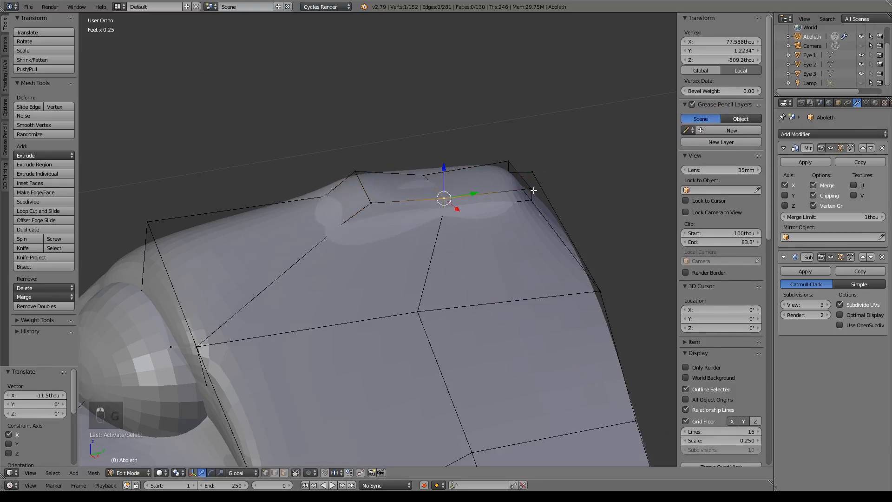
pyautogui.keyDown('shift'); pyautogui.rightClick(531, 190); pyautogui.keyUp('shift')
pyautogui.keyDown('shift'); pyautogui.rightClick(507, 161); pyautogui.keyUp('shift')
pyautogui.press('s')
pyautogui.click(527, 199)
# Move the middle outer vertex of the extrusion along the Y axis.
pyautogui.scroll(4, 420, 309)
pyautogui.rightClick(419, 309)
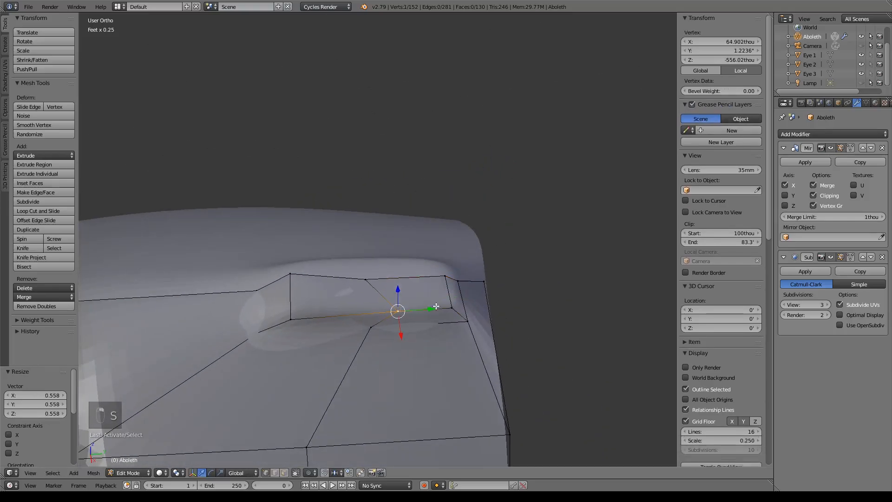
pyautogui.press('g')
pyautogui.press('y')
pyautogui.moveTo(409, 307); pyautogui.dragTo(407, 307)
# In top view, pull the rear outer vertex inward and forward and the middle outer vertex about 19 thou inward.
pyautogui.moveTo(384, 325); pyautogui.dragTo(484, 352, button='middle')
pyautogui.press('KP_7')
pyautogui.keyDown('shift'); pyautogui.moveTo(577, 344); pyautogui.dragTo(476, 333, button='middle'); pyautogui.keyUp('shift')
pyautogui.rightClick(489, 170)
pyautogui.press('g')
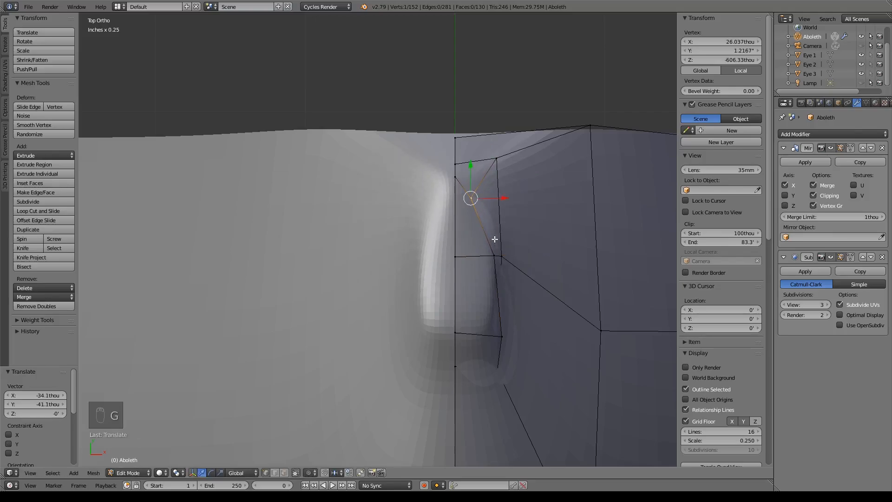
pyautogui.press('g')
pyautogui.click(481, 256)
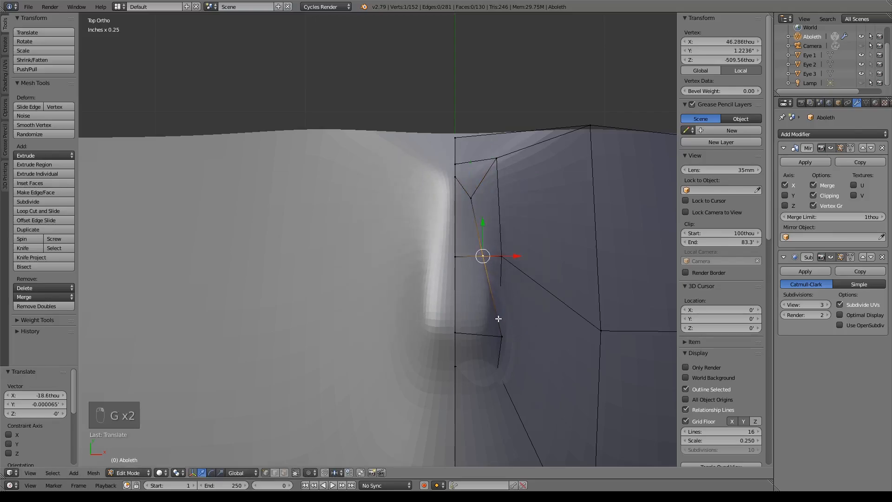
# Select all six top vertices of the raised area, extrude them and raise them 217 thou along Z.
pyautogui.keyDown('shift'); pyautogui.rightClick(505, 343); pyautogui.keyUp('shift')
pyautogui.keyDown('shift'); pyautogui.rightClick(459, 331); pyautogui.keyUp('shift')
pyautogui.keyDown('shift'); pyautogui.rightClick(456, 253); pyautogui.keyUp('shift')
pyautogui.keyDown('shift'); pyautogui.rightClick(458, 187); pyautogui.keyUp('shift')
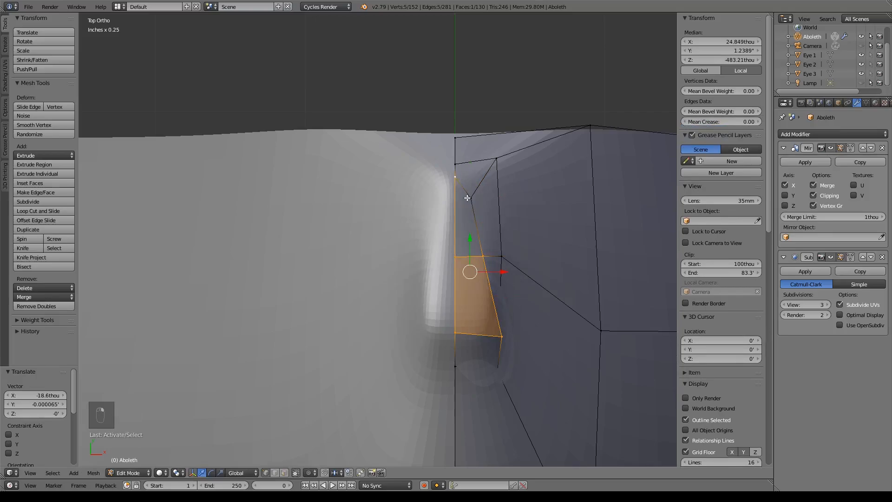
pyautogui.keyDown('shift'); pyautogui.rightClick(474, 203); pyautogui.keyUp('shift')
pyautogui.press('e')
pyautogui.rightClick(474, 203)
pyautogui.press('KP_3')
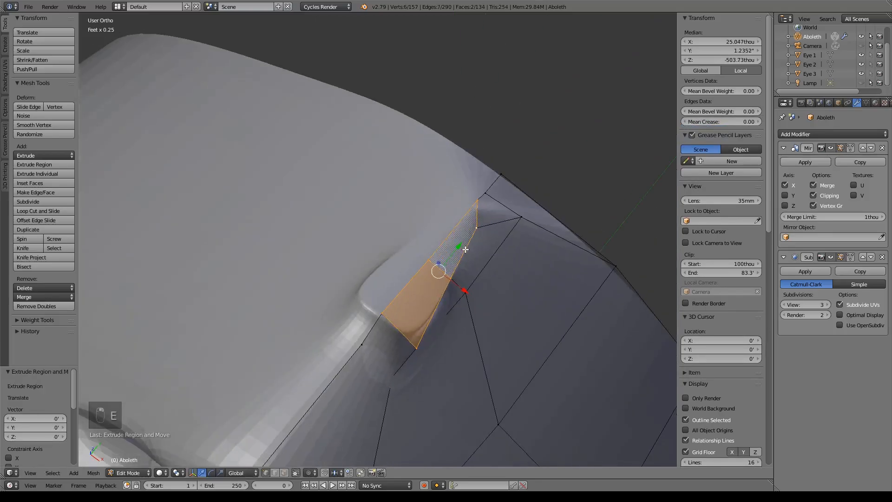
pyautogui.keyDown('shift'); pyautogui.moveTo(388, 138); pyautogui.dragTo(412, 263, button='middle'); pyautogui.keyUp('shift')
pyautogui.moveTo(383, 197); pyautogui.dragTo(430, 65)
# Move the new extrusion's front outer top vertex backward along Y and 22 thou inward along X.
pyautogui.moveTo(430, 65); pyautogui.dragTo(422, 229, button='middle')
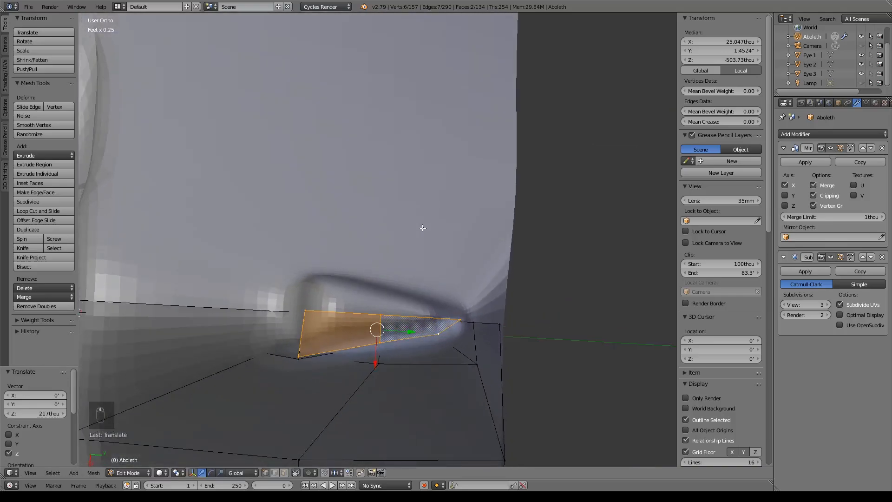
pyautogui.rightClick(306, 359)
pyautogui.press('g')
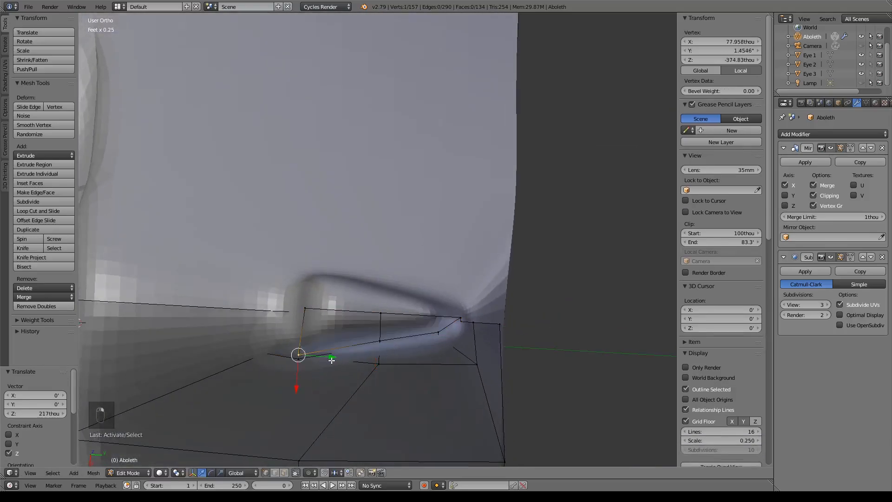
pyautogui.press('y')
pyautogui.click(325, 384)
pyautogui.moveTo(325, 383); pyautogui.dragTo(329, 376)
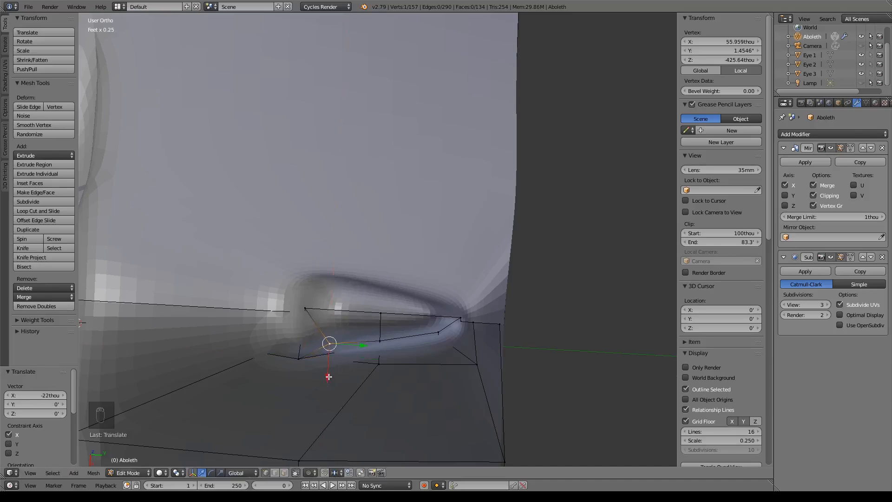
# Add a loop cut around the spine's mid-height and move its rear vertices about 70 thou forward along Y.
pyautogui.moveTo(441, 351); pyautogui.dragTo(448, 281, button='middle')
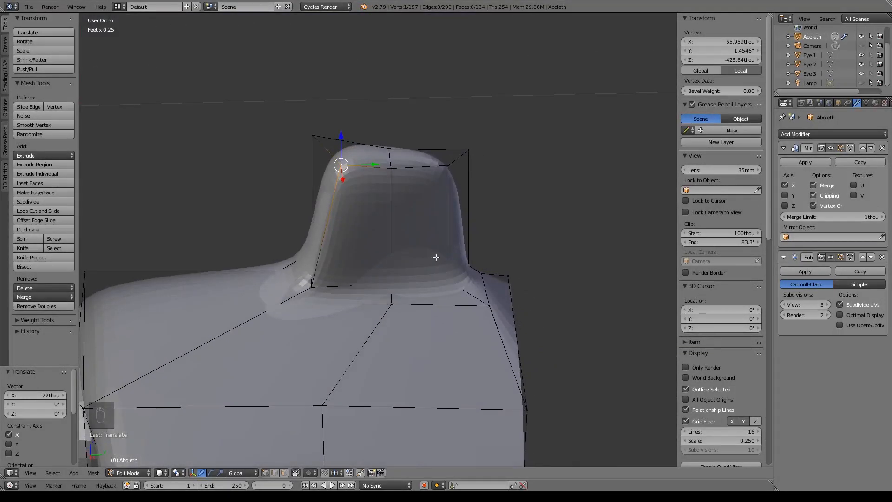
pyautogui.hotkey('ctrl', 'r')
pyautogui.doubleClick(404, 210)
pyautogui.rightClick(464, 212)
pyautogui.moveTo(503, 211); pyautogui.dragTo(442, 211)
pyautogui.keyDown('shift'); pyautogui.rightClick(450, 224); pyautogui.keyUp('shift')
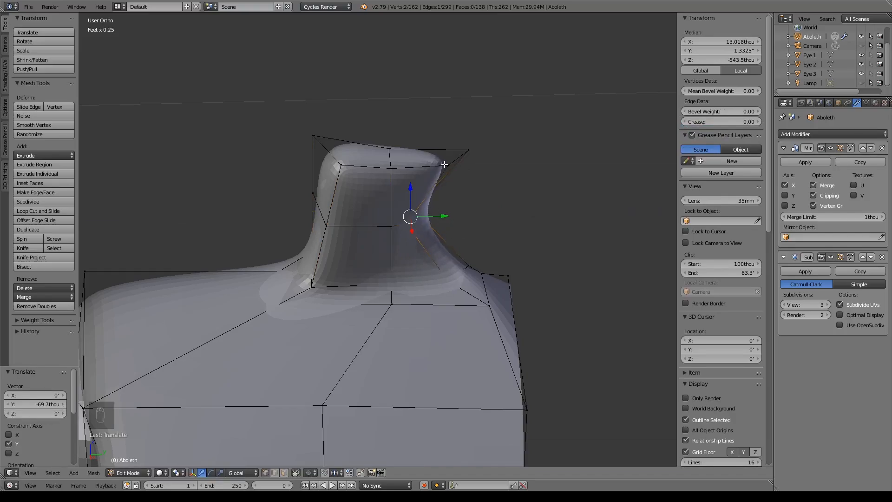
# Move the spine's two front top vertices about 61 thou backward along Y.
pyautogui.rightClick(318, 142)
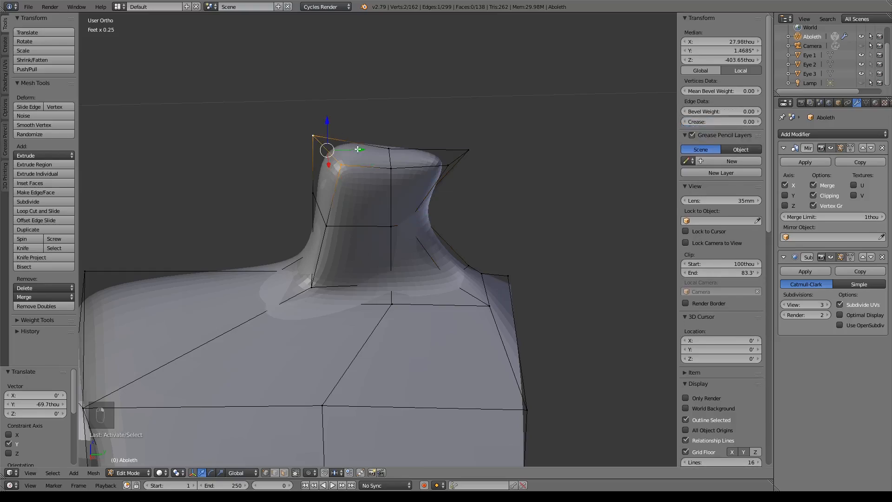
pyautogui.press('g')
pyautogui.press('y')
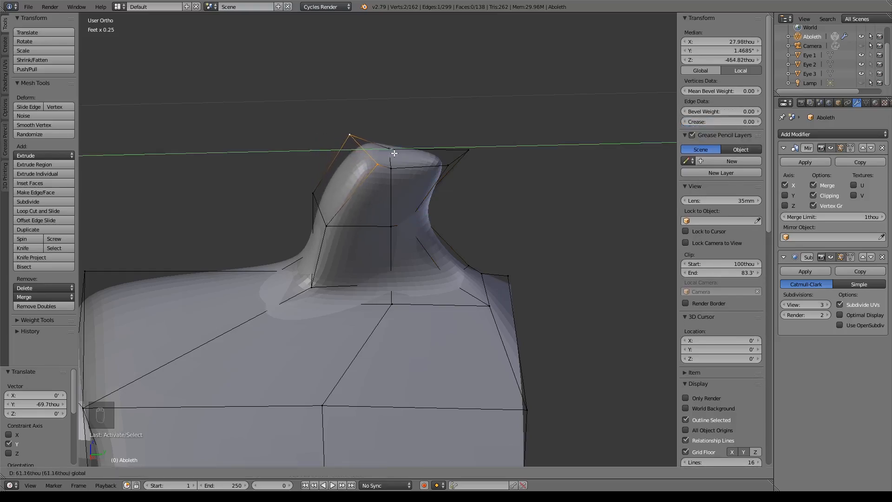
pyautogui.click(394, 153)
# Move the rear outer vertex of the spine's middle loop about 17 thou along X.
pyautogui.moveTo(420, 172); pyautogui.dragTo(315, 192, button='middle')
pyautogui.rightClick(285, 195)
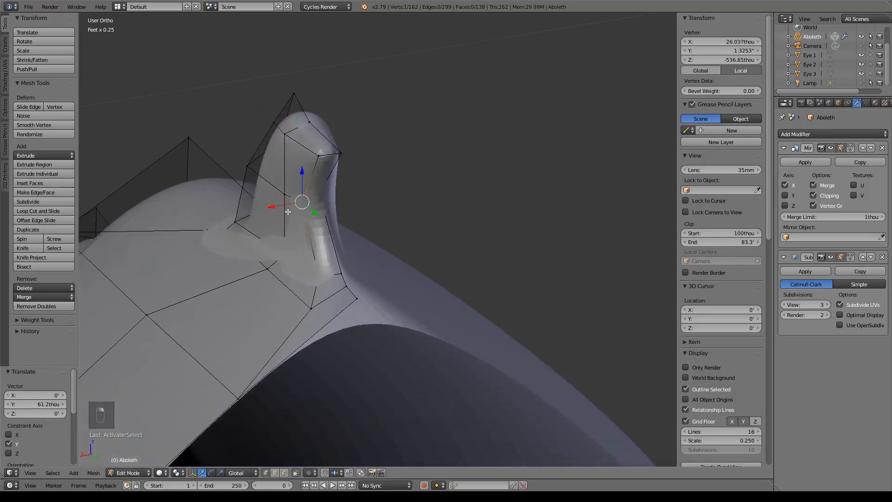
pyautogui.press('g')
pyautogui.press('x')
pyautogui.click(282, 208)
# Select the six vertices at the spine's tip and extrude them upward in the side view.
pyautogui.moveTo(286, 238); pyautogui.dragTo(291, 252, button='middle')
pyautogui.rightClick(297, 154)
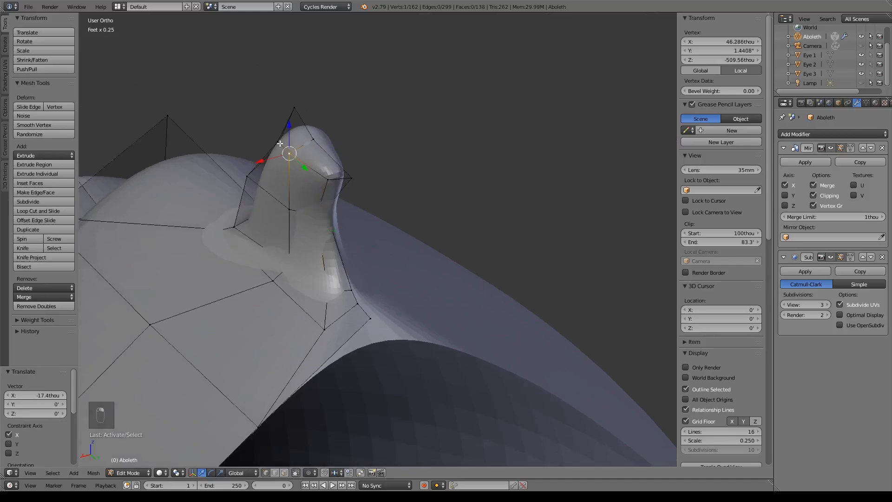
pyautogui.keyDown('shift'); pyautogui.rightClick(279, 143); pyautogui.keyUp('shift')
pyautogui.keyDown('shift'); pyautogui.rightClick(294, 110); pyautogui.keyUp('shift')
pyautogui.keyDown('shift'); pyautogui.rightClick(312, 142); pyautogui.keyUp('shift')
pyautogui.keyDown('shift'); pyautogui.rightClick(324, 180); pyautogui.keyUp('shift')
pyautogui.keyDown('shift'); pyautogui.rightClick(352, 181); pyautogui.keyUp('shift')
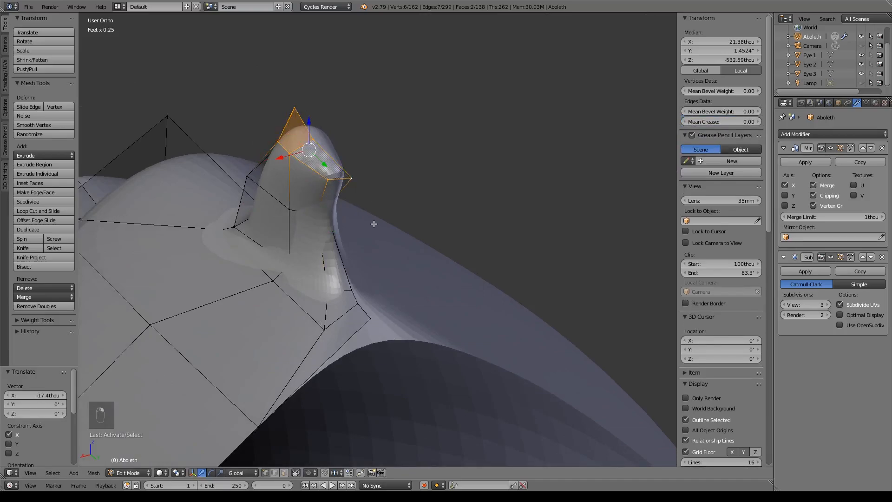
pyautogui.press('KP_3')
pyautogui.scroll(4, 427, 243)
pyautogui.press('e')
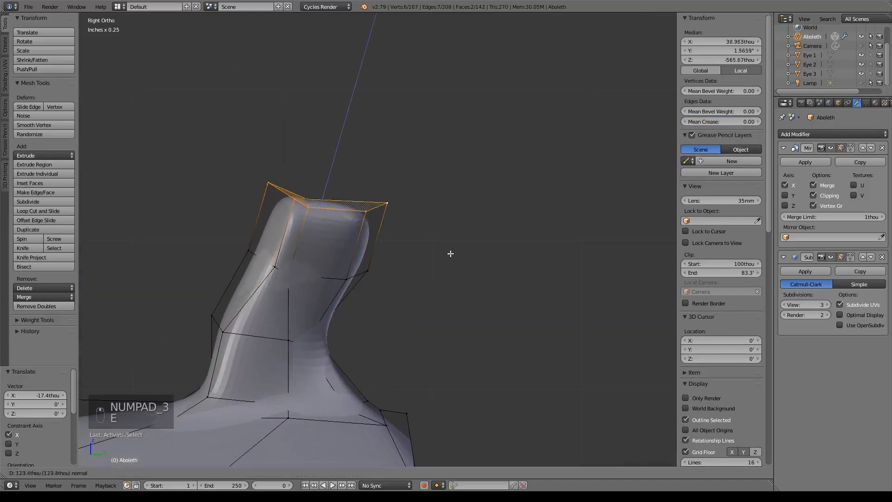
pyautogui.click(379, 240)
# Move the extruded spine tip up and rearward in the side view and scale it to about 0.62.
pyautogui.press('g')
pyautogui.click(520, 215)
pyautogui.press('s')
pyautogui.click(476, 228)
# Flatten the spine's tip loop along Z by scaling it to about 0.08.
pyautogui.press('s')
pyautogui.press('z')
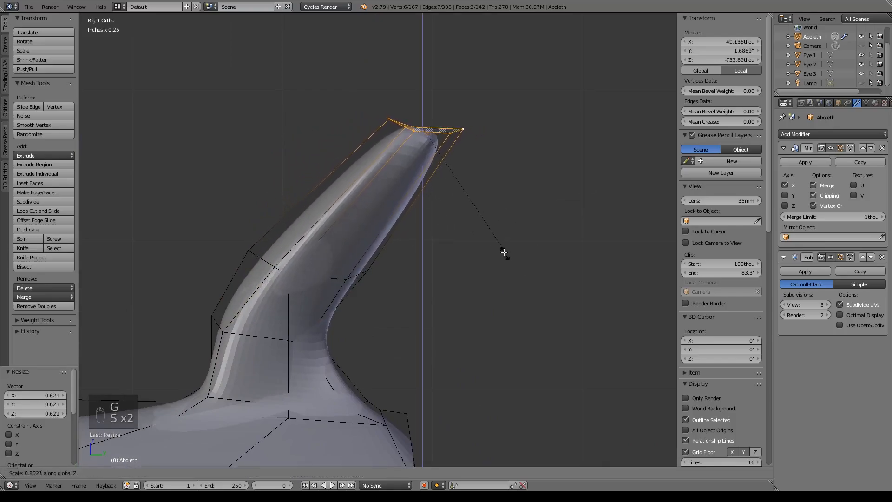
pyautogui.click(423, 143)
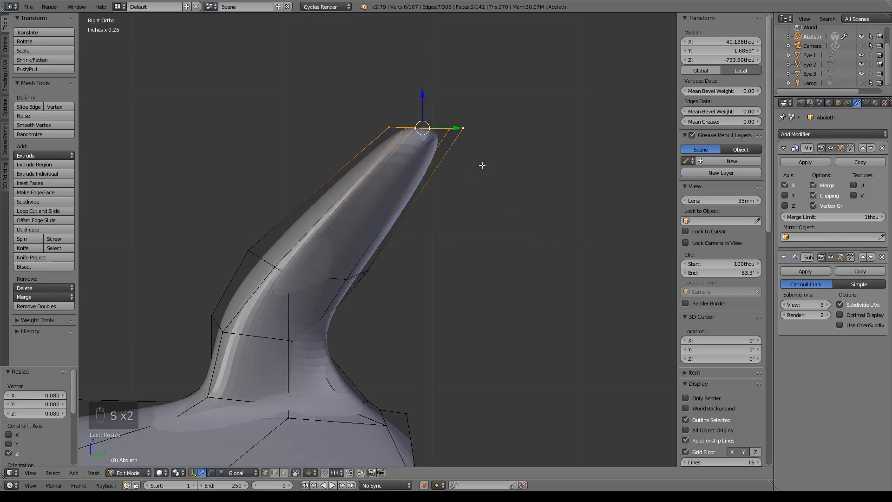
# Rotate the spine's tip loop about 25° to follow the curve and scale it to about 0.62.
pyautogui.keyDown('shift'); pyautogui.moveTo(482, 165); pyautogui.dragTo(468, 201, button='middle'); pyautogui.keyUp('shift')
pyautogui.press('r')
pyautogui.click(441, 229)
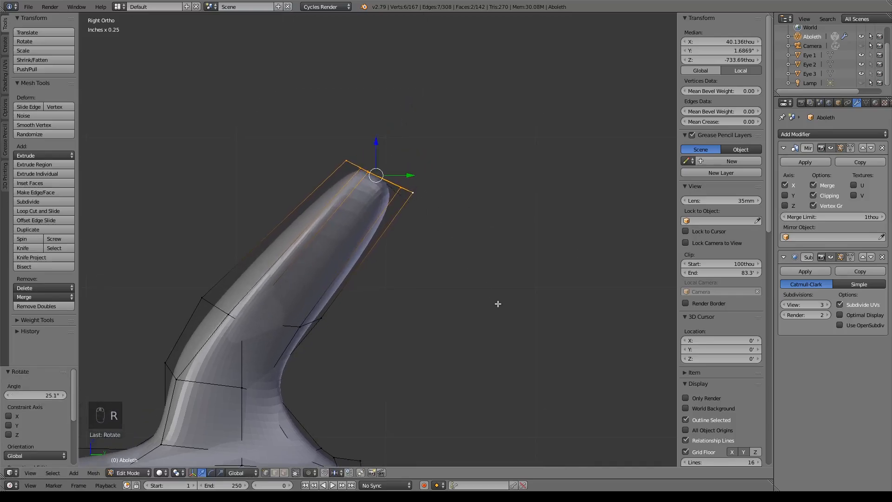
pyautogui.press('s')
pyautogui.click(441, 263)
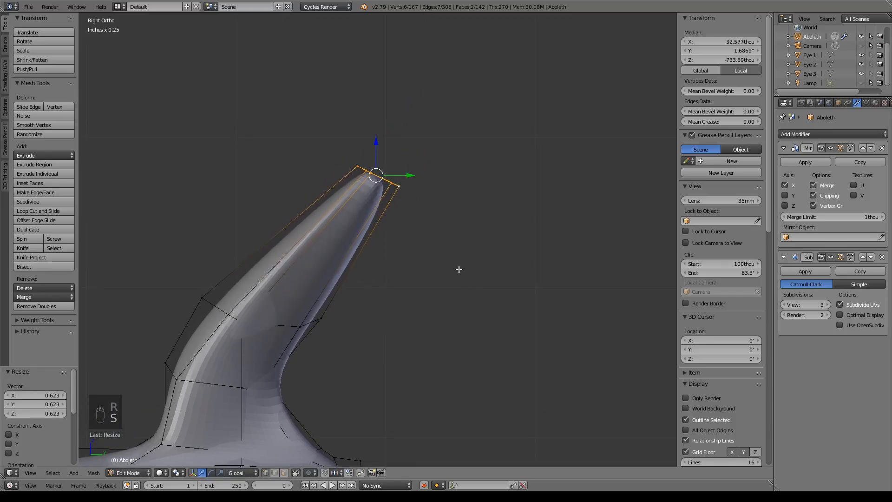
# Extrude the spine's tip loop again and move it about 184 thou along Y and 124 thou along Z.
pyautogui.press('e')
pyautogui.rightClick(410, 238)
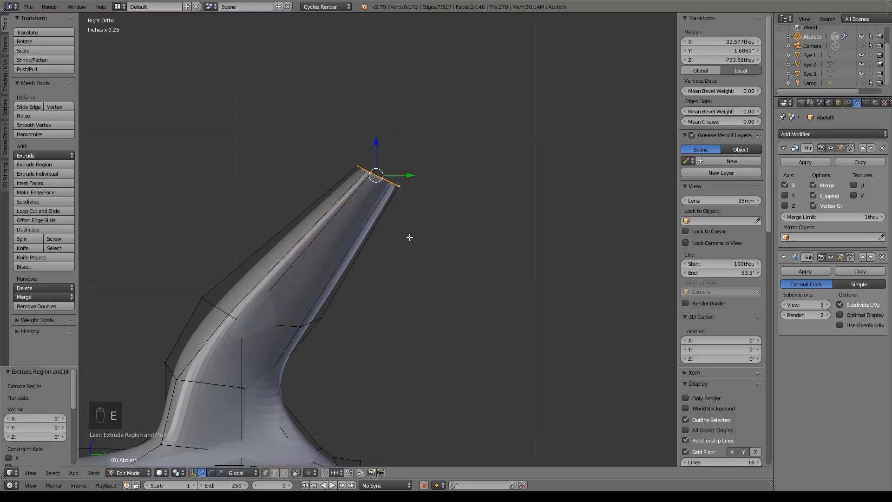
pyautogui.press('g')
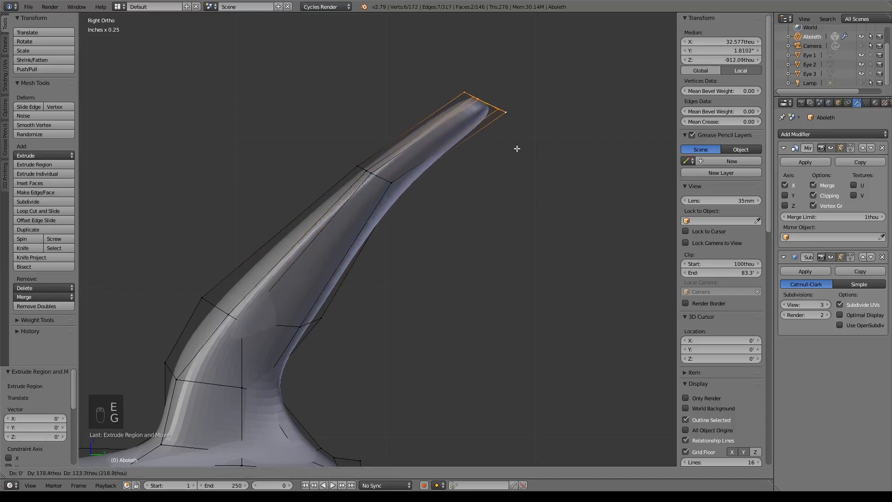
pyautogui.click(520, 147)
# Rotate the new spine tip about 34° and scale it to about 0.59.
pyautogui.press('r')
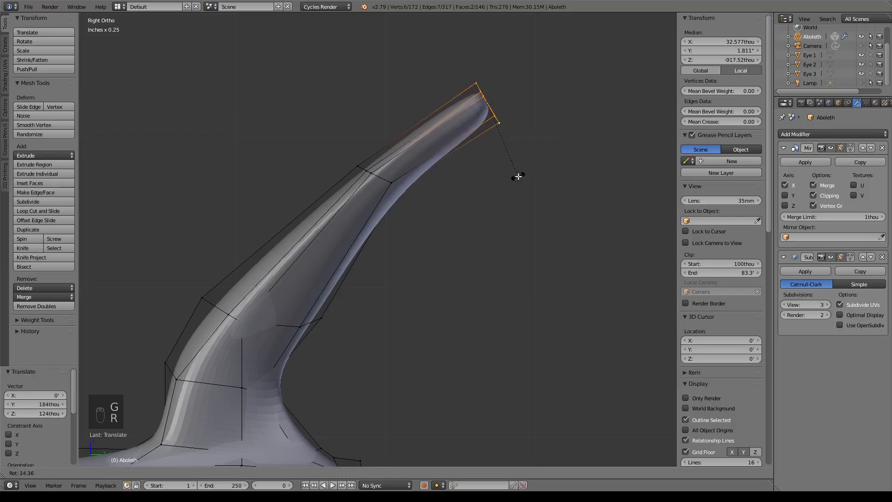
pyautogui.click(518, 178)
pyautogui.press('s')
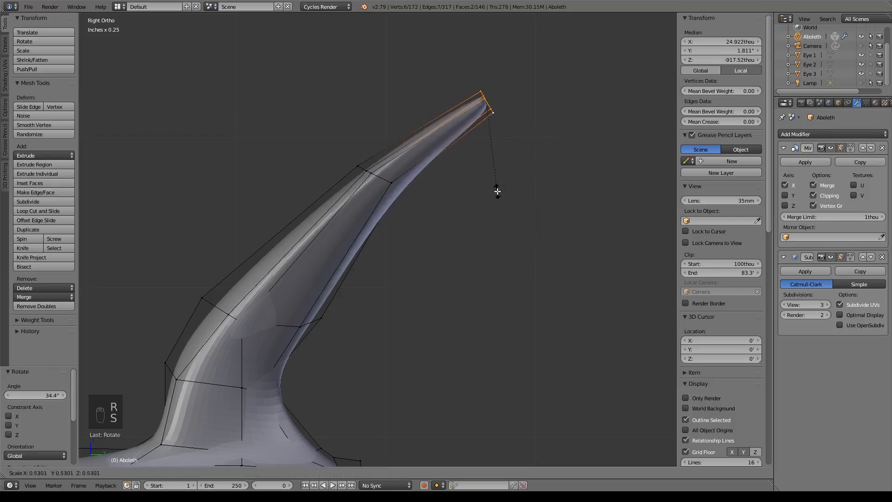
pyautogui.click(500, 201)
# Move the spine's tip vertices about 34 thou inward along X to narrow the point.
pyautogui.scroll(-10, 439, 280)
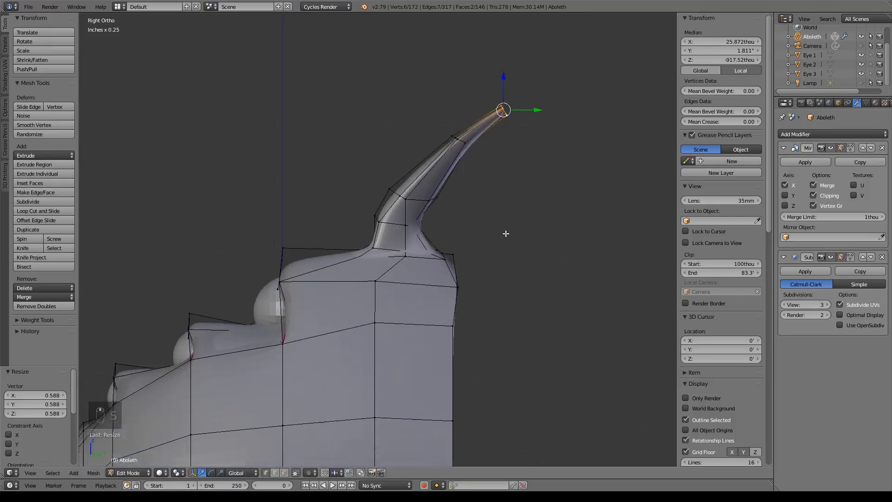
pyautogui.moveTo(386, 255); pyautogui.dragTo(443, 306, button='middle')
pyautogui.scroll(5, 476, 160)
pyautogui.scroll(-3, 436, 294)
pyautogui.press('KP_1')
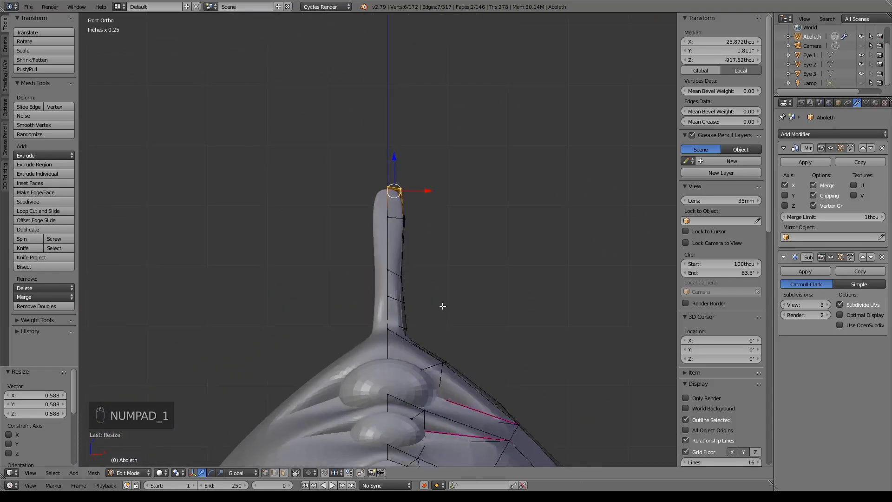
pyautogui.moveTo(421, 251); pyautogui.dragTo(455, 186, button='middle')
pyautogui.press('g')
pyautogui.press('x')
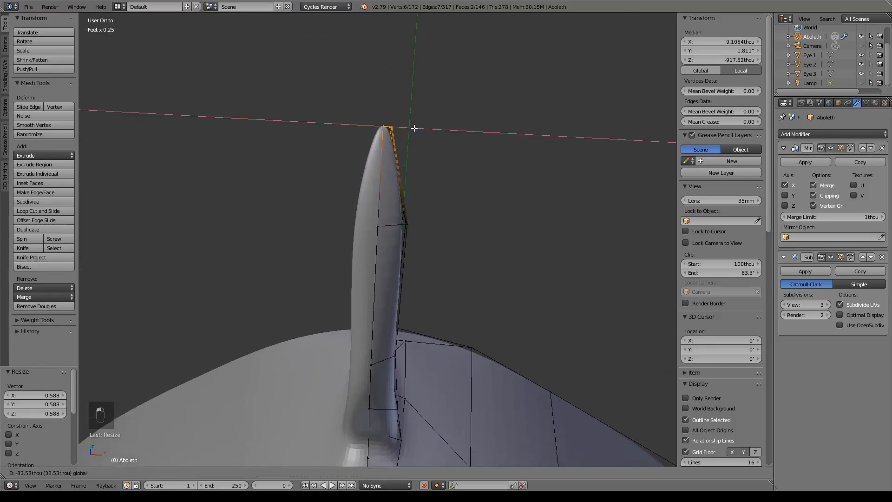
pyautogui.click(434, 226)
# In front wireframe view, move the three outer vertices of the spine's loop below the tip about 41 thou inward along X.
pyautogui.press('a')
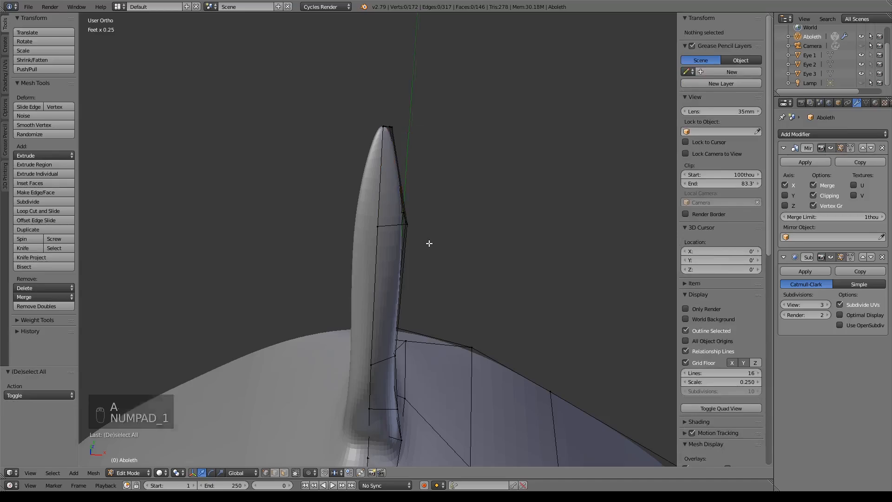
pyautogui.press('KP_1')
pyautogui.press('z')
pyautogui.press('b')
pyautogui.moveTo(398, 173); pyautogui.dragTo(419, 192)
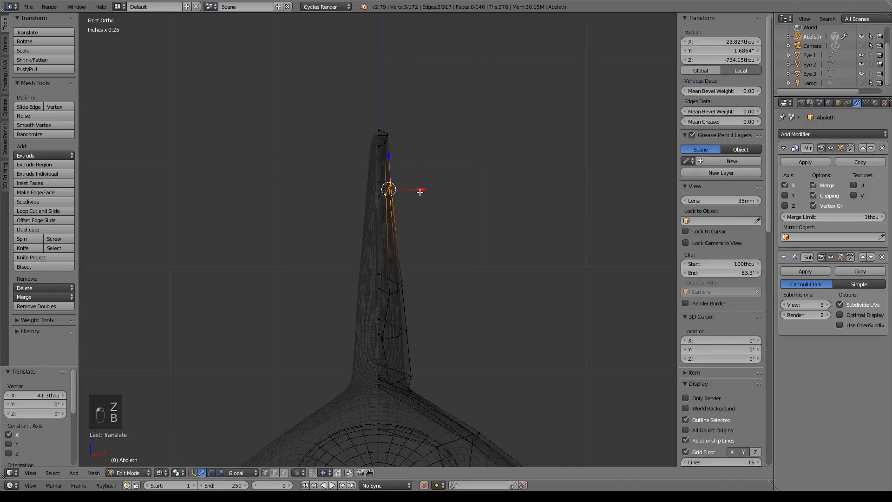
# Move the outer vertices of the spine's lower loops and its base inward along X.
pyautogui.press('a')
pyautogui.press('b')
pyautogui.moveTo(395, 261); pyautogui.dragTo(416, 334)
pyautogui.press('a')
pyautogui.press('b')
pyautogui.rightClick(412, 376)
pyautogui.moveTo(446, 375); pyautogui.dragTo(437, 377)
# Nudge individual outer vertices of the spine's lower loops inward along X, the last one by about 8 thou, and restore solid shading.
pyautogui.rightClick(413, 284)
pyautogui.moveTo(427, 287); pyautogui.dragTo(422, 288)
pyautogui.rightClick(394, 329)
pyautogui.moveTo(427, 331); pyautogui.dragTo(424, 331)
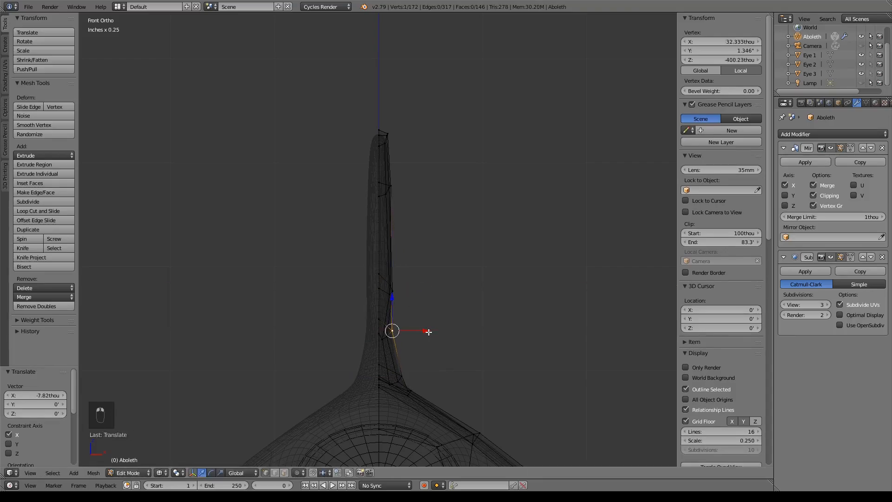
pyautogui.press('z')
# Move an outer vertex of the spine's loop below the tip about 11 thou inward along X.
pyautogui.rightClick(391, 185)
pyautogui.moveTo(427, 185); pyautogui.dragTo(424, 184)
pyautogui.moveTo(441, 223); pyautogui.dragTo(448, 170, button='middle')
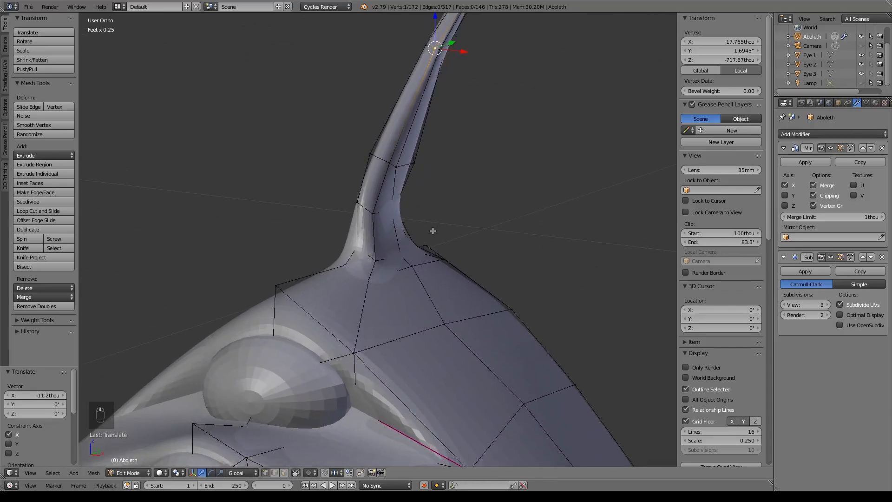
# Move the front centre vertex at the spine's base about 91 thou forward along Y.
pyautogui.rightClick(361, 250)
pyautogui.moveTo(369, 242); pyautogui.dragTo(347, 241)
pyautogui.moveTo(427, 243); pyautogui.dragTo(309, 189, button='middle')
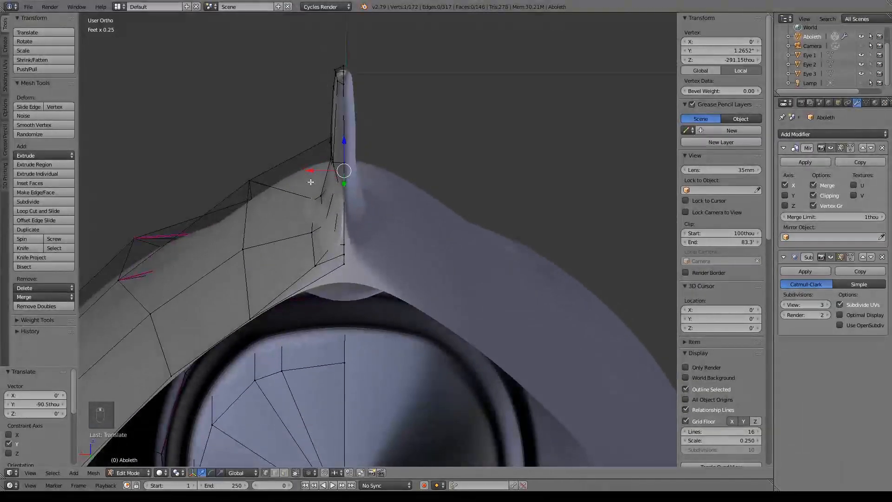
# Move the rear outer vertex of the spine's middle loop about 8 thou inward along X.
pyautogui.rightClick(335, 162)
pyautogui.moveTo(298, 165); pyautogui.dragTo(301, 164)
pyautogui.moveTo(352, 182); pyautogui.dragTo(441, 269, button='middle')
# Examine the spines and tendrils around the creature's head in the front-view reference image.
pyautogui.press('KP_1')
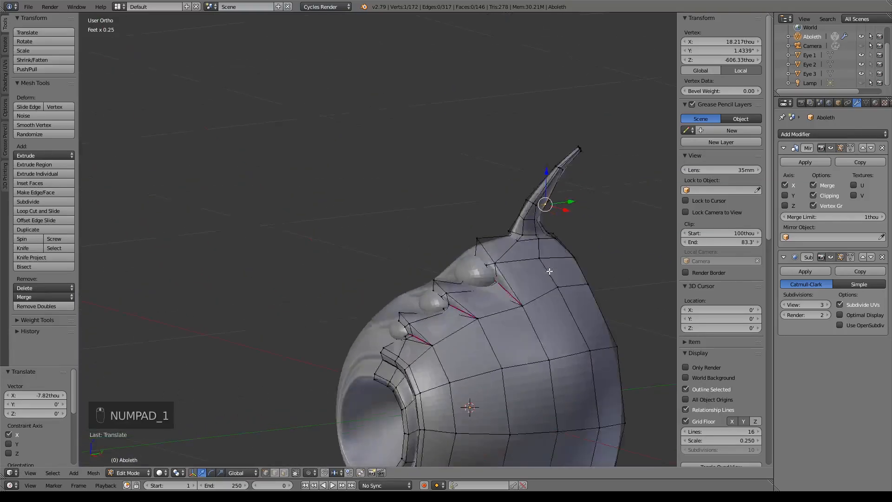
pyautogui.keyDown('shift'); pyautogui.moveTo(319, 285); pyautogui.dragTo(492, 268, button='middle'); pyautogui.keyUp('shift')
pyautogui.keyDown('shift'); pyautogui.moveTo(159, 258); pyautogui.dragTo(446, 252, button='middle'); pyautogui.keyUp('shift')
pyautogui.keyDown('shift'); pyautogui.moveTo(186, 256); pyautogui.dragTo(458, 260, button='middle'); pyautogui.keyUp('shift')
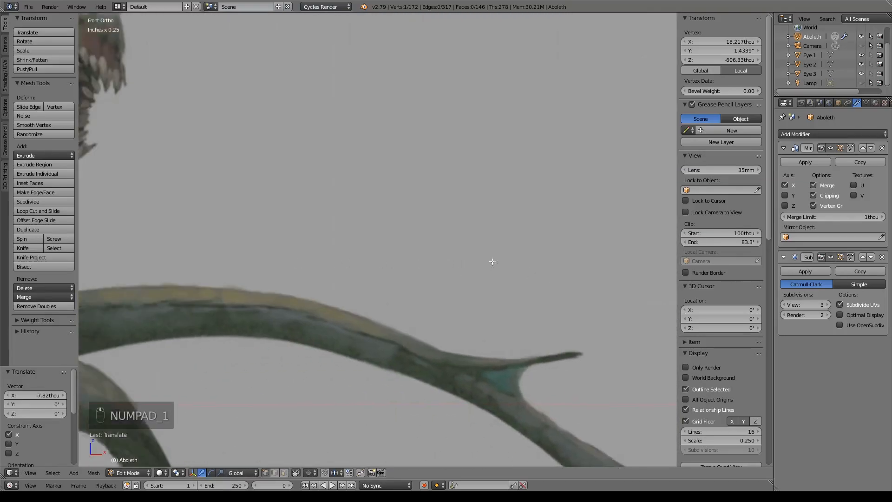
pyautogui.keyDown('shift'); pyautogui.moveTo(140, 172); pyautogui.dragTo(492, 284, button='middle'); pyautogui.keyUp('shift')
pyautogui.keyDown('shift'); pyautogui.moveTo(374, 127); pyautogui.dragTo(384, 340); pyautogui.keyUp('shift')
pyautogui.keyDown('shift'); pyautogui.moveTo(384, 340); pyautogui.dragTo(149, 176, button='middle'); pyautogui.keyUp('shift')
pyautogui.scroll(-3, 497, 198)
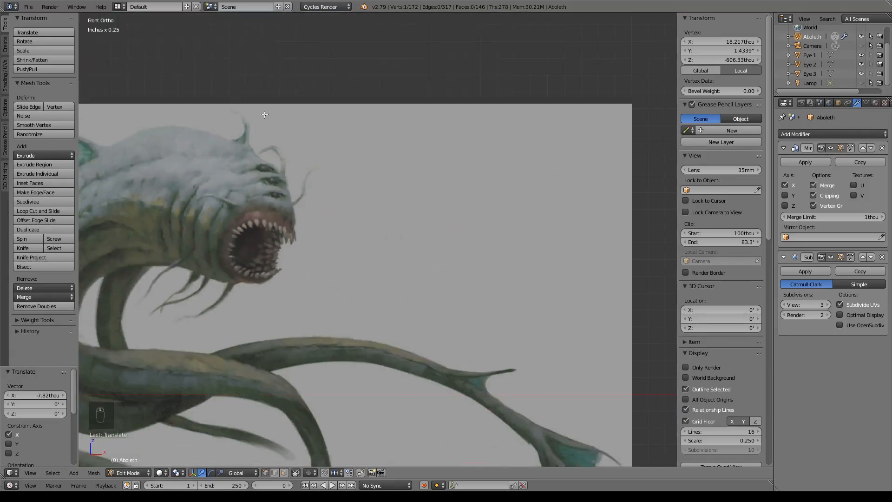
# Sharpen the spine by moving a centre vertex at its tip outward about 56 thou along Y and 10 thou along Z.
pyautogui.press('KP_Decimal')
pyautogui.moveTo(456, 173)
pyautogui.mouseDown(button='middle')
pyautogui.moveTo(441, 201)
pyautogui.moveTo(355, 151)
pyautogui.mouseUp(button='middle')
pyautogui.scroll(5, 355, 147)
pyautogui.keyDown('shift'); pyautogui.moveTo(362, 74); pyautogui.dragTo(403, 186, button='middle'); pyautogui.keyUp('shift')
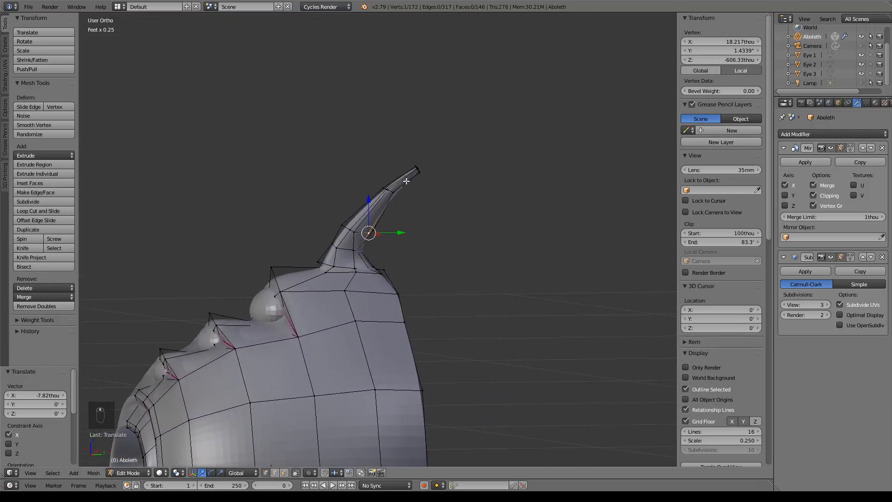
pyautogui.scroll(4, 456, 191)
pyautogui.keyDown('shift'); pyautogui.moveTo(489, 143); pyautogui.dragTo(475, 217, button='middle'); pyautogui.keyUp('shift')
pyautogui.scroll(3, 475, 217)
pyautogui.keyDown('shift'); pyautogui.moveTo(511, 165); pyautogui.dragTo(385, 198, button='middle'); pyautogui.keyUp('shift')
pyautogui.rightClick(412, 164)
pyautogui.press('g')
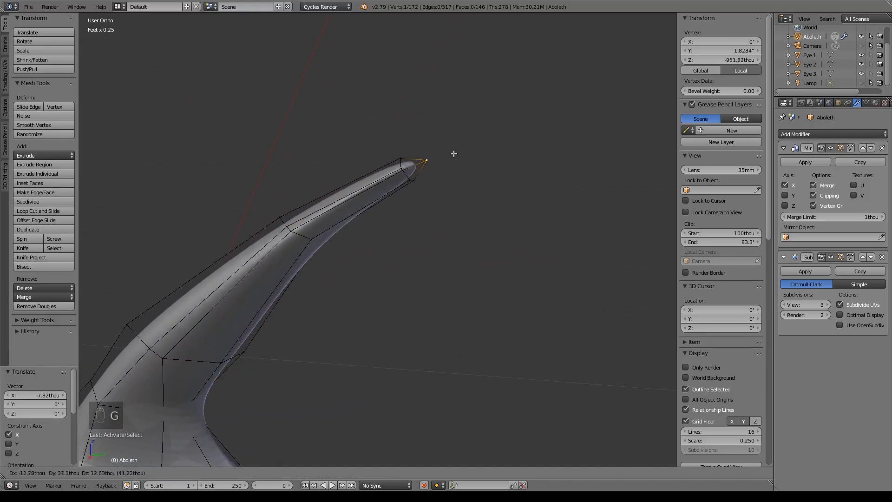
pyautogui.click(465, 156)
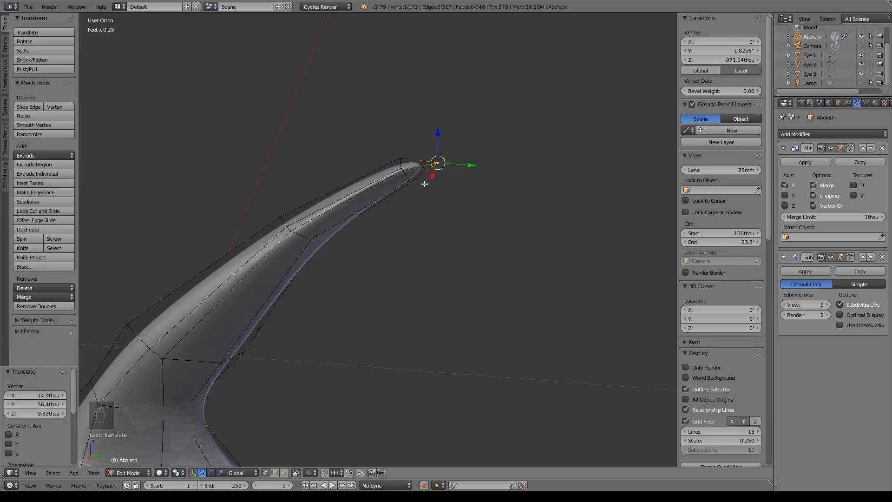
pyautogui.moveTo(273, 245); pyautogui.dragTo(393, 141, button='middle')
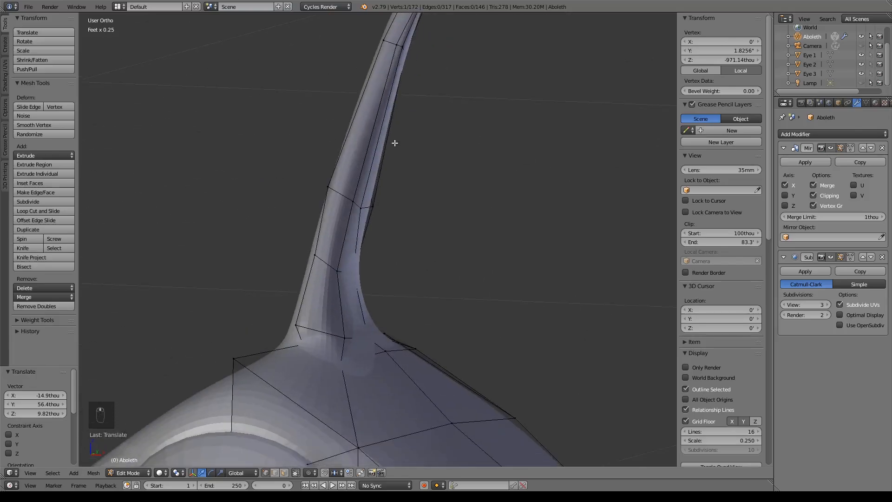
pyautogui.hotkey('ctrl', 'r')
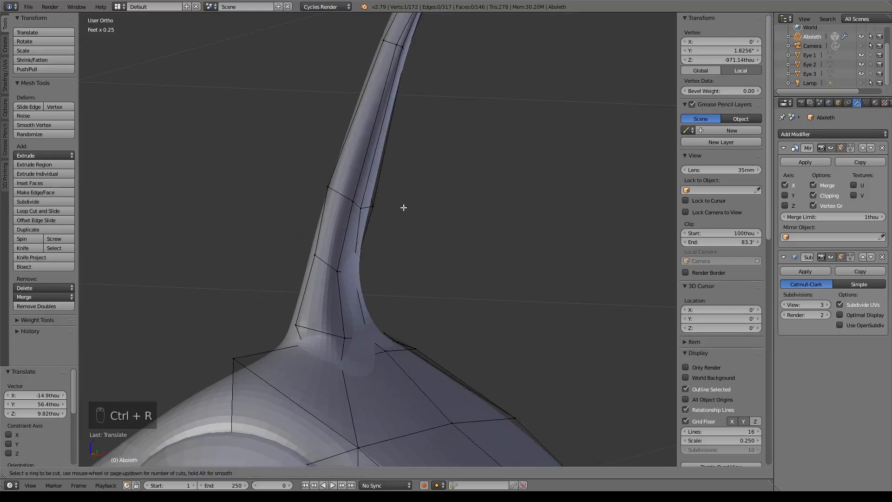
pyautogui.rightClick(380, 133)
pyautogui.moveTo(478, 146); pyautogui.dragTo(361, 93, button='middle')
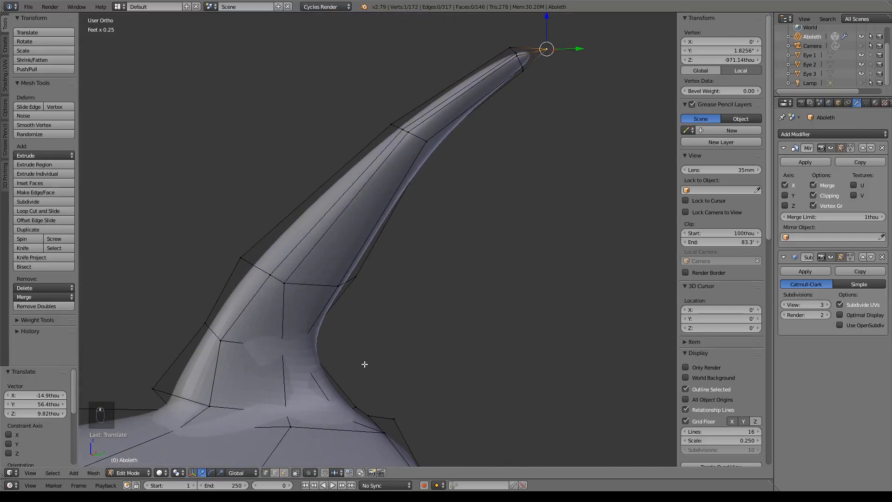
# Extrude a four-sided face on the side of the head in place and shrink it towards its centre, finishing with a 0.654 scale.
pyautogui.keyDown('shift'); pyautogui.moveTo(293, 417); pyautogui.dragTo(404, 179, button='middle'); pyautogui.keyUp('shift')
pyautogui.scroll(-6, 404, 179)
pyautogui.keyDown('shift'); pyautogui.moveTo(369, 414); pyautogui.dragTo(444, 192, button='middle'); pyautogui.keyUp('shift')
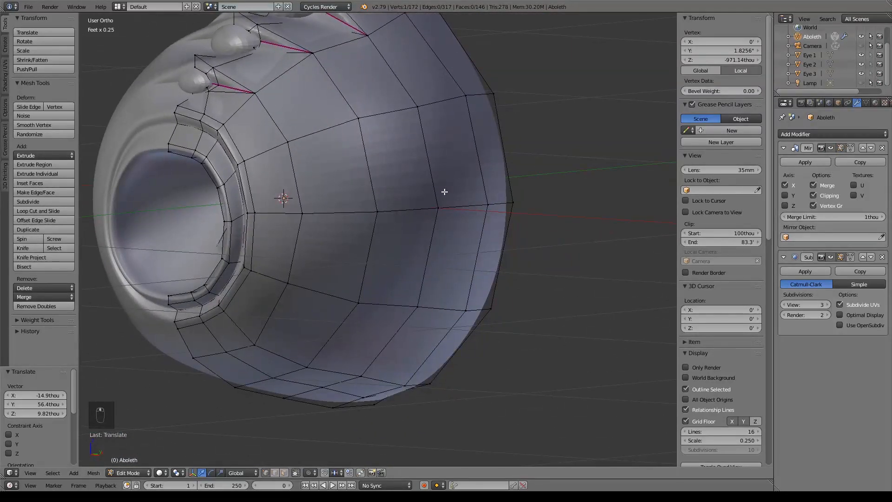
pyautogui.rightClick(358, 119)
pyautogui.keyDown('shift'); pyautogui.rightClick(418, 106); pyautogui.keyUp('shift')
pyautogui.keyDown('shift'); pyautogui.rightClick(438, 207); pyautogui.keyUp('shift')
pyautogui.keyDown('shift'); pyautogui.rightClick(377, 211); pyautogui.keyUp('shift')
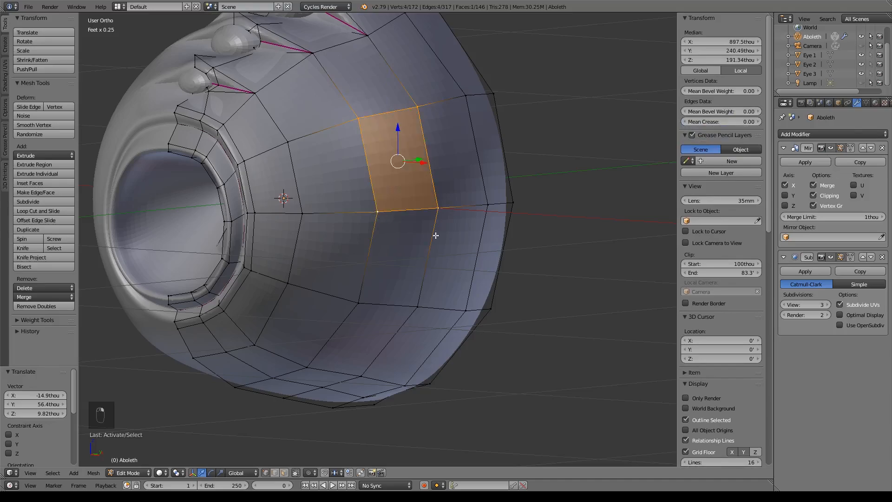
pyautogui.press('e')
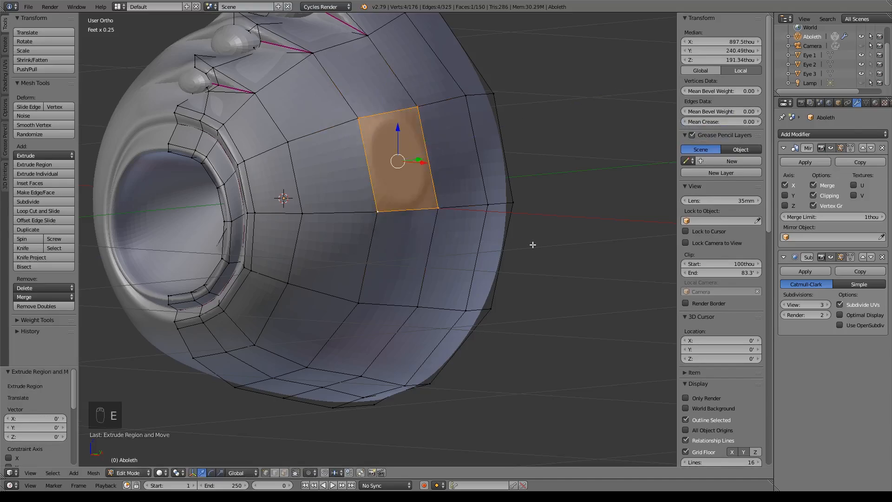
pyautogui.press('s')
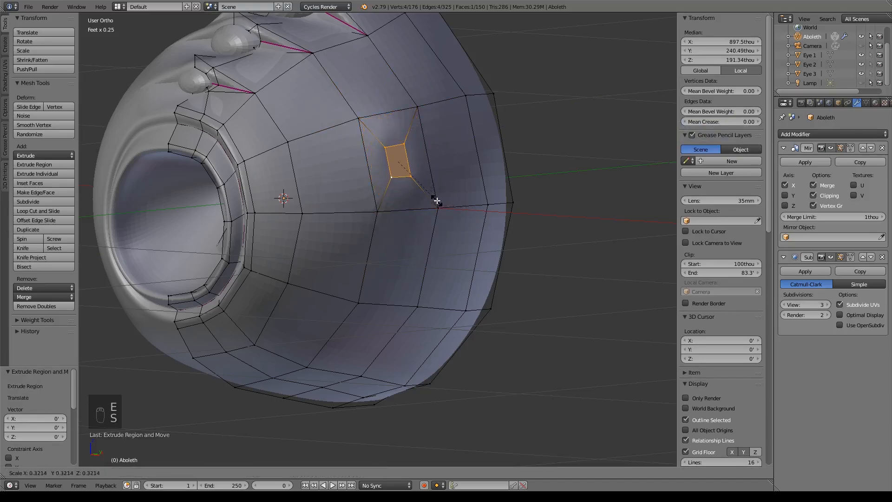
pyautogui.click(424, 214)
pyautogui.press('s')
pyautogui.click(457, 226)
# Extrude the small side face about 400 thou outward along its normal in the front view.
pyautogui.press('KP_1')
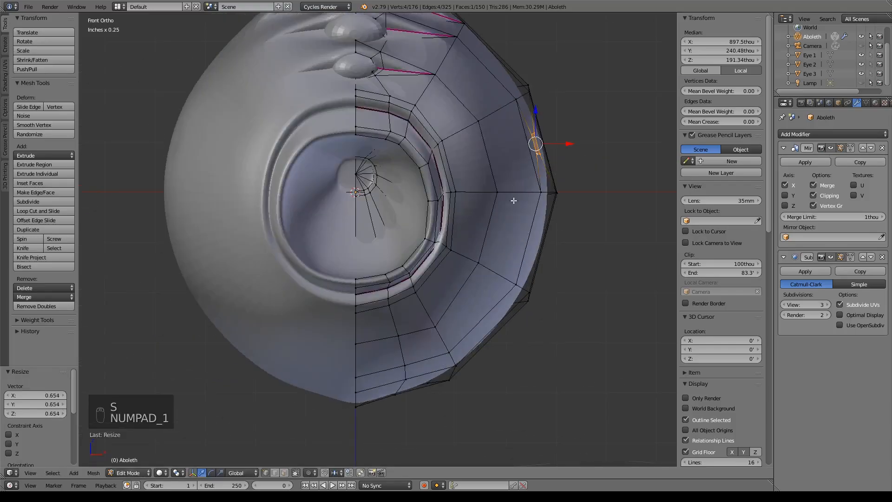
pyautogui.keyDown('shift'); pyautogui.moveTo(490, 204); pyautogui.dragTo(386, 255, button='middle'); pyautogui.keyUp('shift')
pyautogui.press('e')
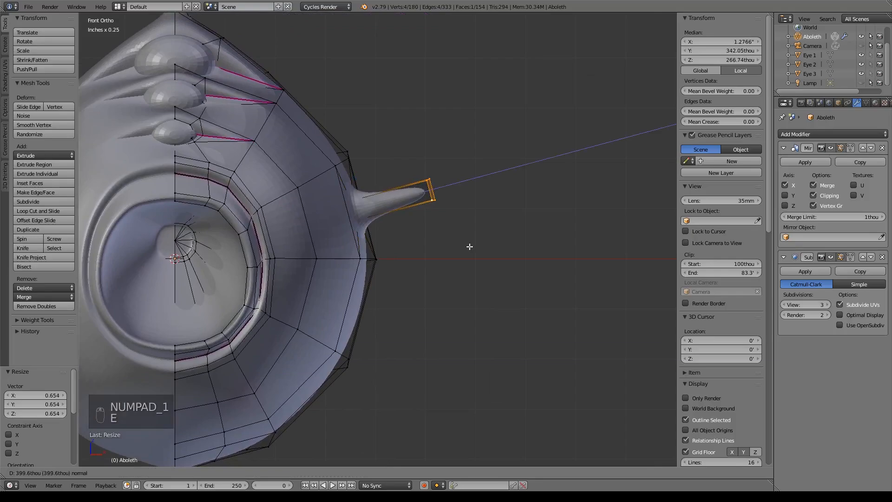
pyautogui.click(468, 247)
# Select the edge loop at the side tendril's base and crease it to about 1.00.
pyautogui.keyDown('alt'); pyautogui.rightClick(393, 235); pyautogui.keyUp('alt')
pyautogui.hotkey('shift', 'e')
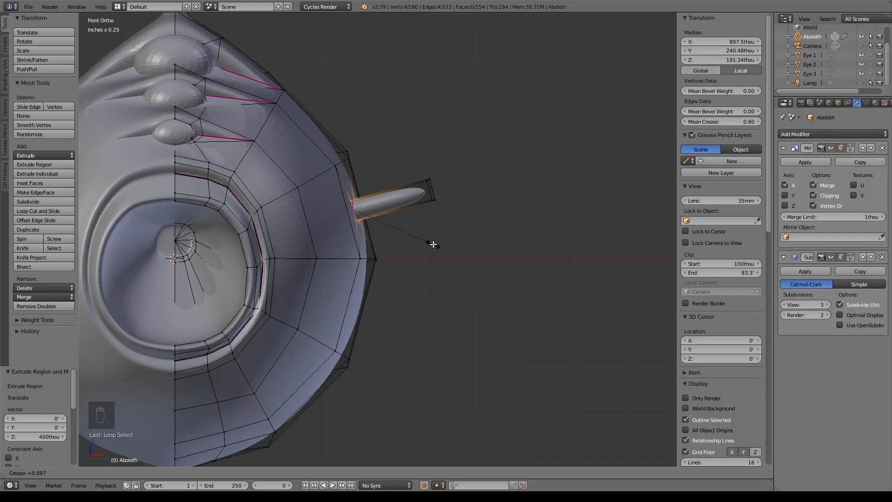
pyautogui.click(436, 248)
pyautogui.keyDown('shift'); pyautogui.moveTo(436, 248); pyautogui.dragTo(416, 229, button='middle'); pyautogui.keyUp('shift')
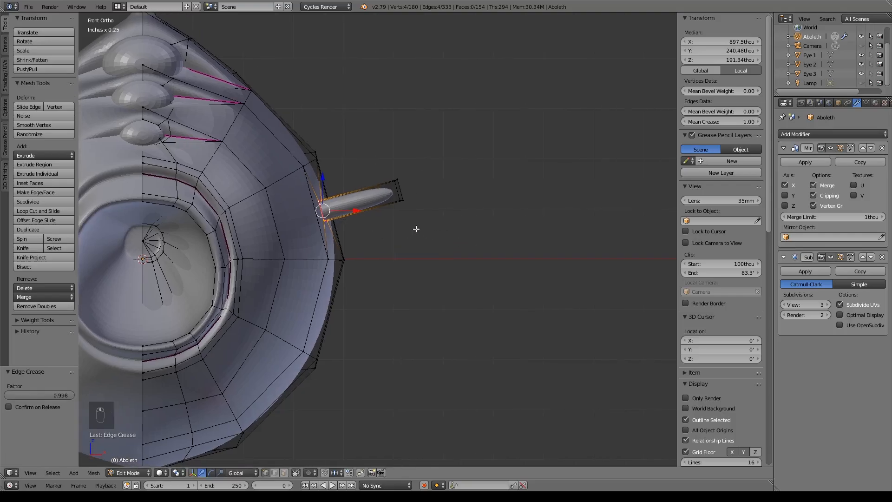
# Select the four vertices at the side tendril's end and flatten them along X with a scale of 0.
pyautogui.press('a')
pyautogui.press('b')
pyautogui.moveTo(376, 159); pyautogui.dragTo(437, 220)
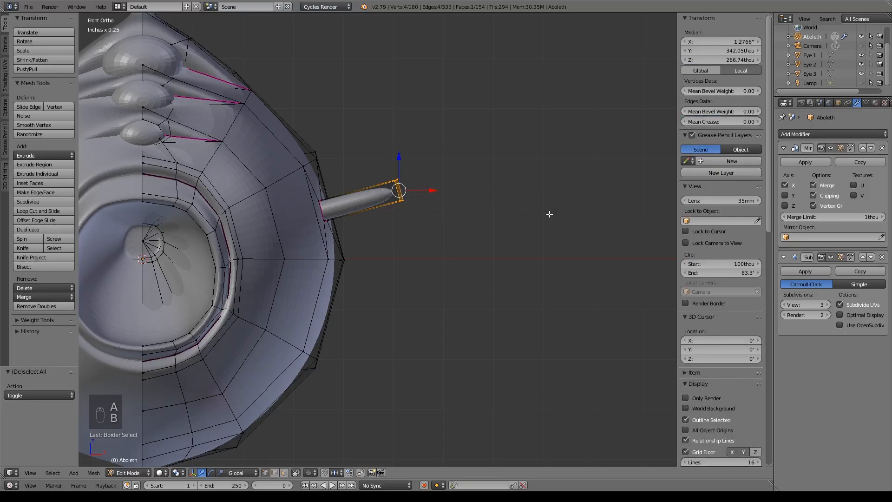
pyautogui.press('s')
pyautogui.press('x')
pyautogui.press('0')
pyautogui.press('Return')
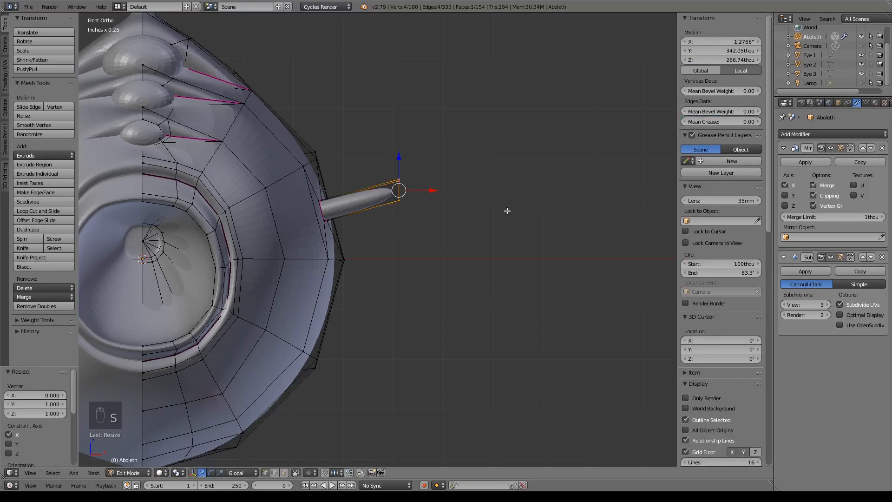
# Shrink the side tendril's end, then extrude a new segment from it and move it about 137 thou in X and 481 thou in Y.
pyautogui.press('s')
pyautogui.click(480, 245)
pyautogui.press('e')
pyautogui.click(462, 209)
pyautogui.moveTo(483, 258); pyautogui.dragTo(358, 283, button='middle')
pyautogui.press('g')
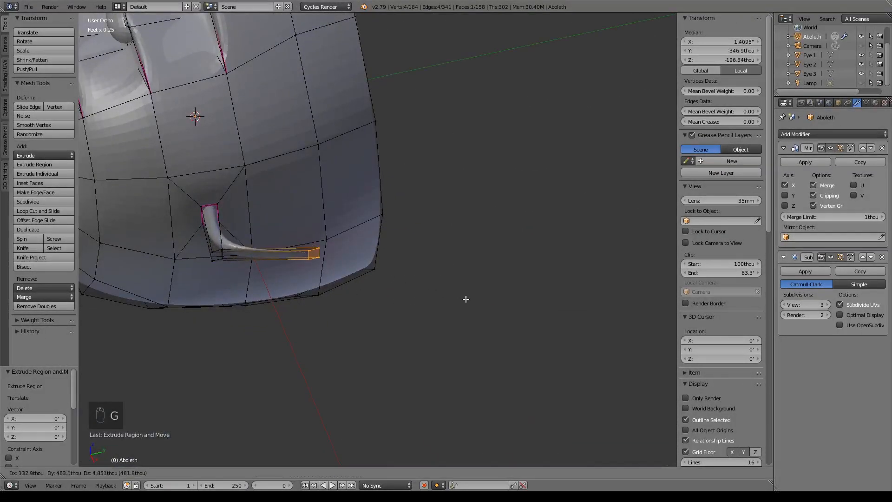
pyautogui.click(466, 298)
# Rotate the side tendril's new end face about -86.4° in the top view to follow the curve.
pyautogui.press('KP_7')
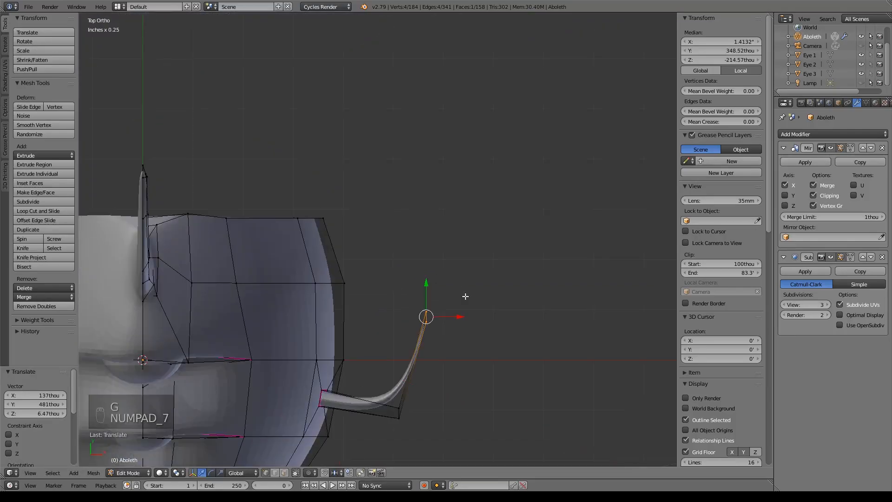
pyautogui.keyDown('shift'); pyautogui.moveTo(468, 300); pyautogui.dragTo(456, 255, button='middle'); pyautogui.keyUp('shift')
pyautogui.press('r')
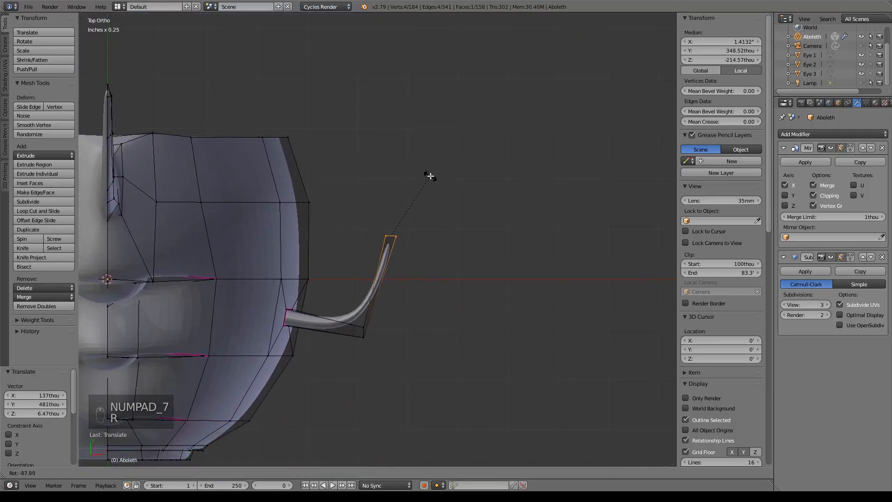
pyautogui.click(431, 179)
# Rotate the edge loop at the side tendril's bend about -43° in the top view and move it slightly backward.
pyautogui.keyDown('shift'); pyautogui.moveTo(405, 327); pyautogui.dragTo(394, 192, button='middle'); pyautogui.keyUp('shift')
pyautogui.keyDown('alt'); pyautogui.rightClick(353, 198); pyautogui.keyUp('alt')
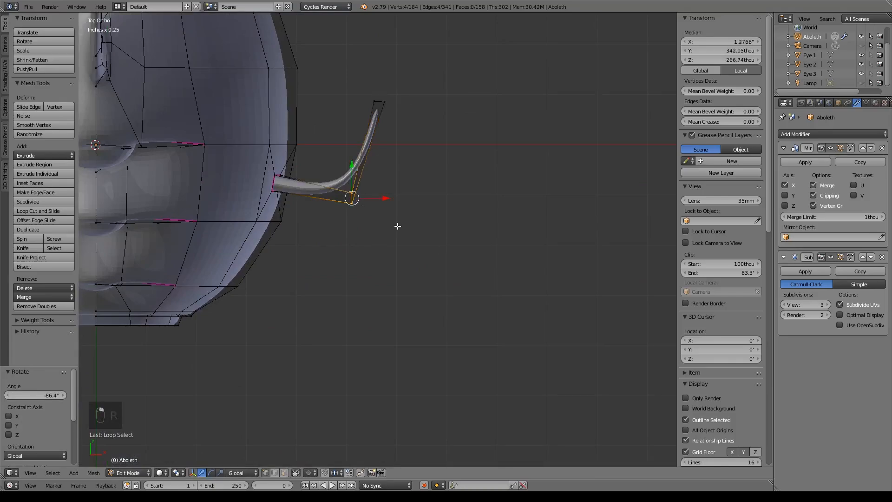
pyautogui.press('r')
pyautogui.click(398, 188)
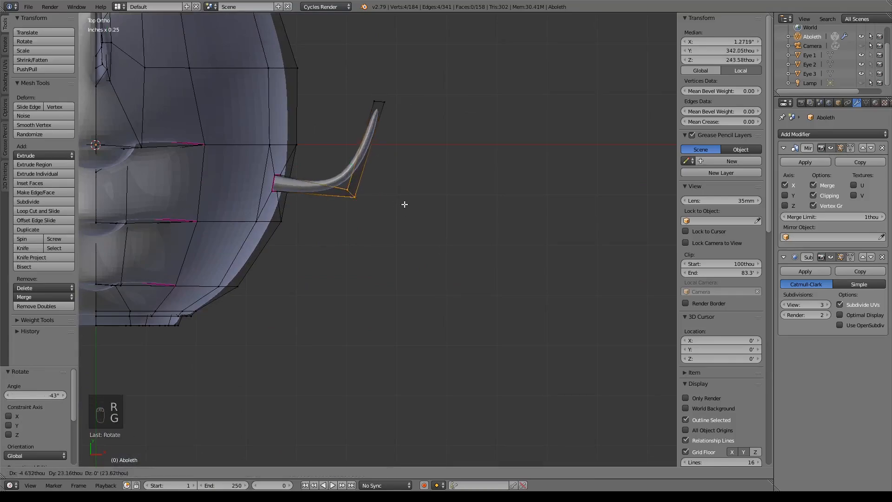
pyautogui.press('g')
pyautogui.click(402, 185)
# Raise the side tendril's bend loop along Z by about 40 thou and another 28 thou.
pyautogui.moveTo(402, 184); pyautogui.dragTo(381, 147, button='middle')
pyautogui.press('g')
pyautogui.press('z')
pyautogui.click(364, 137)
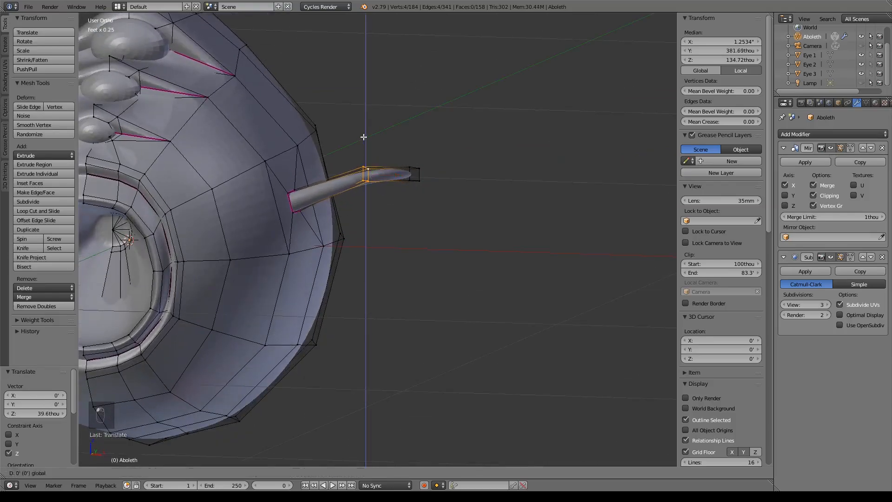
pyautogui.moveTo(366, 142); pyautogui.dragTo(366, 135)
# Extrude the side tendril's end face in place, shrink it and move it about 55 thou along Y as a tapered tip.
pyautogui.moveTo(414, 138); pyautogui.dragTo(284, 231, button='middle')
pyautogui.moveTo(360, 225); pyautogui.dragTo(379, 214, button='middle')
pyautogui.rightClick(379, 215)
pyautogui.keyDown('shift'); pyautogui.rightClick(372, 219); pyautogui.keyUp('shift')
pyautogui.keyDown('shift'); pyautogui.rightClick(371, 227); pyautogui.keyUp('shift')
pyautogui.press('e')
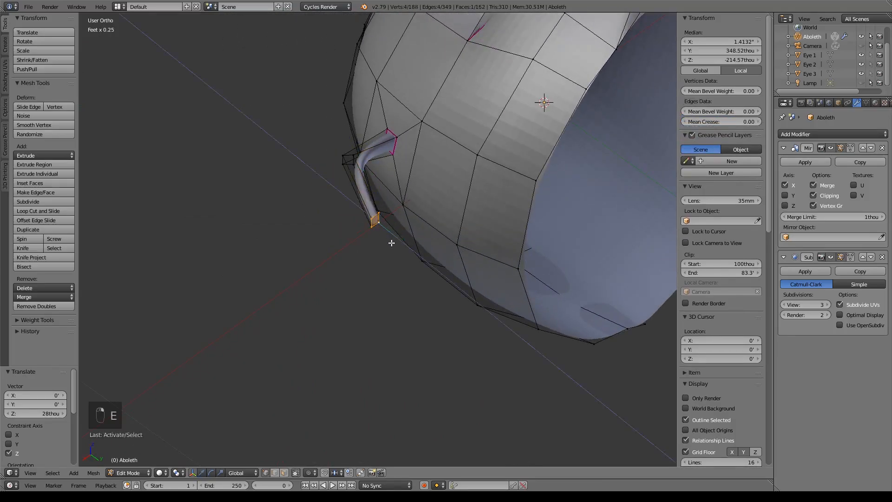
pyautogui.rightClick(392, 243)
pyautogui.press('s')
pyautogui.click(402, 240)
pyautogui.moveTo(402, 241); pyautogui.dragTo(406, 242)
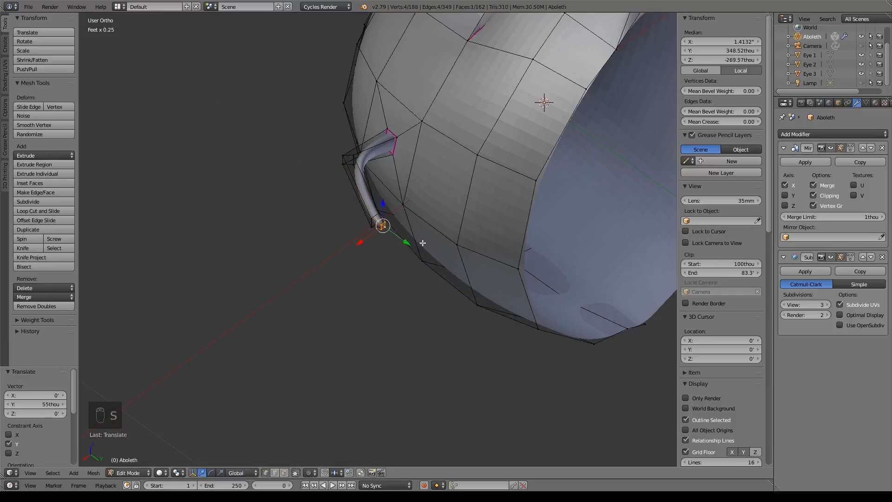
# Shift the side tendril's tip about -18.5 thou in X in the top view and raise it about 28 thou along Z.
pyautogui.press('KP_7')
pyautogui.press('g')
pyautogui.click(398, 231)
pyautogui.moveTo(392, 241); pyautogui.dragTo(350, 177, button='middle')
pyautogui.press('g')
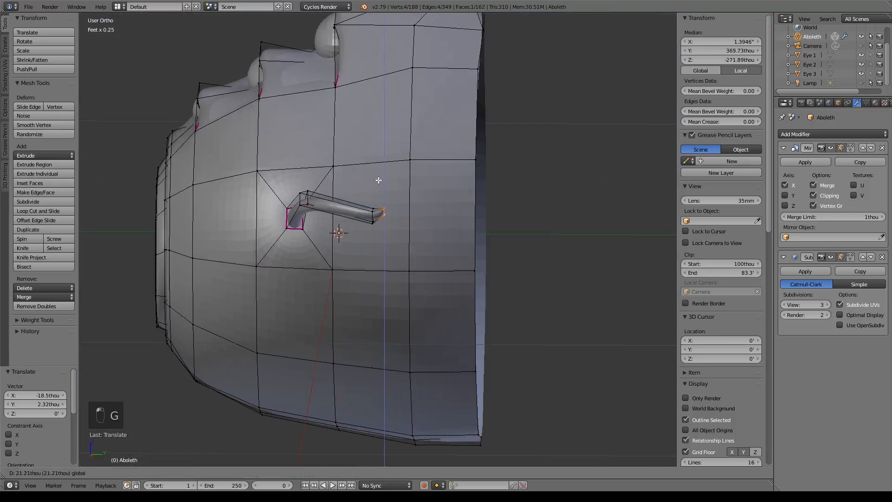
pyautogui.moveTo(376, 178); pyautogui.dragTo(377, 178)
# Enlarge the creased edge loop at the side tendril's base with a scale of about 1.289.
pyautogui.scroll(3, 397, 244)
pyautogui.moveTo(382, 247); pyautogui.dragTo(438, 249, button='middle')
pyautogui.moveTo(327, 243); pyautogui.dragTo(370, 249, button='middle')
pyautogui.scroll(-9, 333, 276)
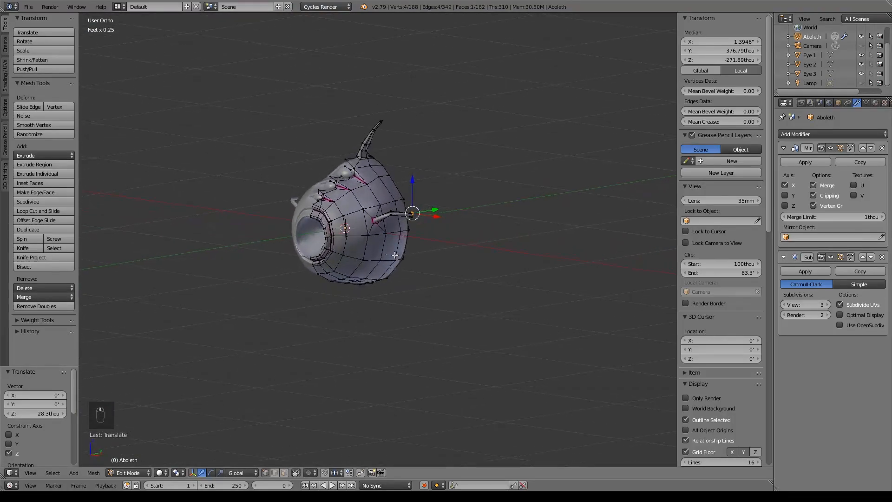
pyautogui.scroll(6, 395, 232)
pyautogui.keyDown('alt'); pyautogui.rightClick(364, 142); pyautogui.keyUp('alt')
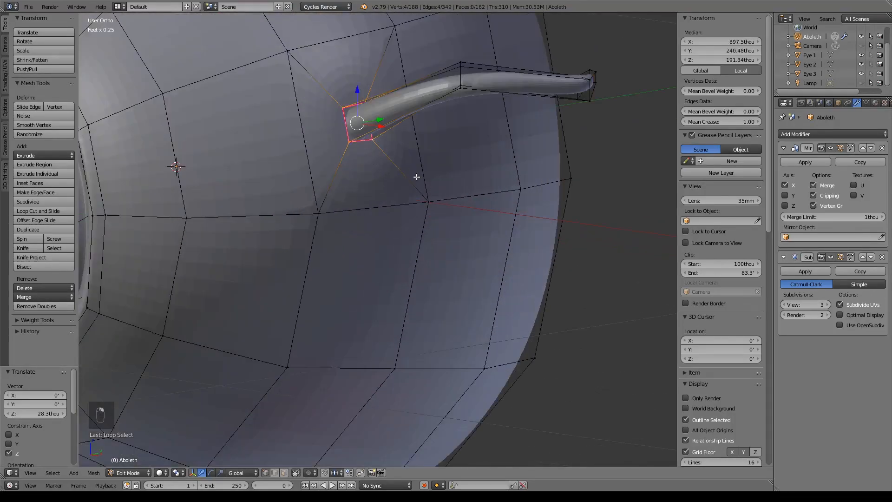
pyautogui.press('s')
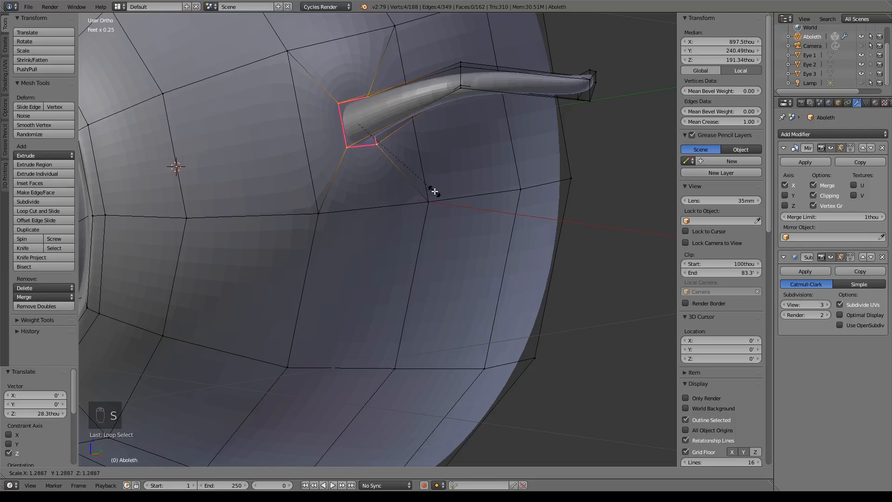
pyautogui.click(434, 191)
# Extrude the four-sided face on the lower rear side of the head in place and shrink it with a scale of about 0.276.
pyautogui.scroll(-6, 379, 221)
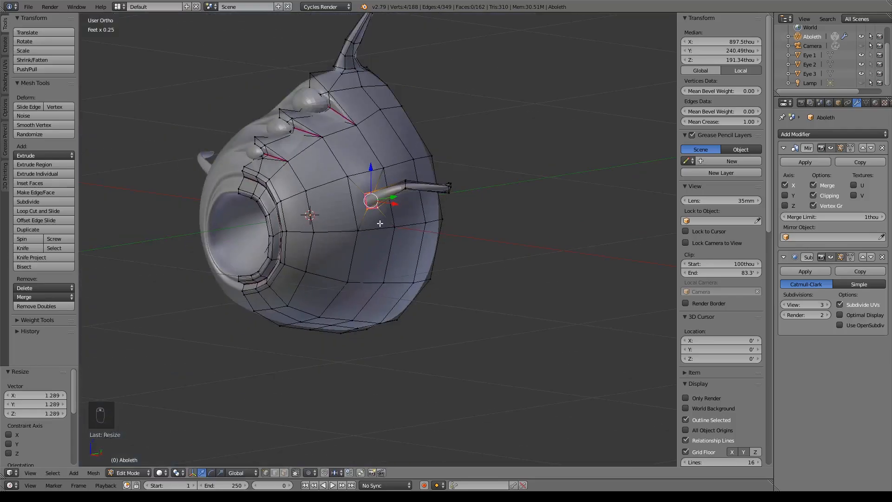
pyautogui.moveTo(344, 79); pyautogui.dragTo(342, 157, button='middle')
pyautogui.rightClick(392, 147)
pyautogui.keyDown('shift'); pyautogui.rightClick(375, 189); pyautogui.keyUp('shift')
pyautogui.keyDown('shift'); pyautogui.rightClick(411, 196); pyautogui.keyUp('shift')
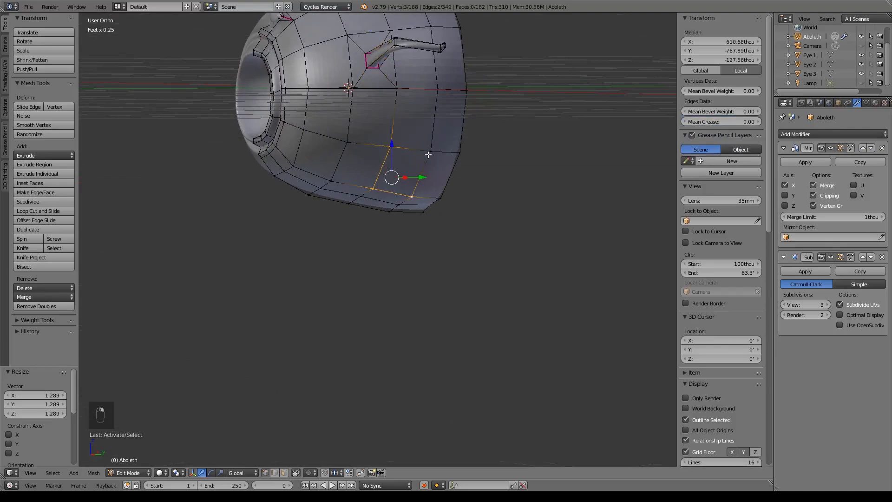
pyautogui.keyDown('shift'); pyautogui.rightClick(429, 153); pyautogui.keyUp('shift')
pyautogui.press('e')
pyautogui.rightClick(422, 186)
pyautogui.press('s')
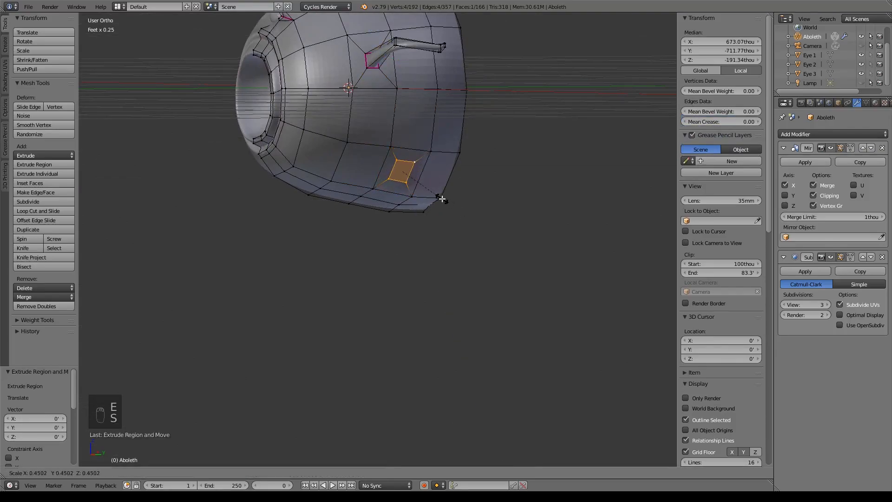
pyautogui.click(424, 190)
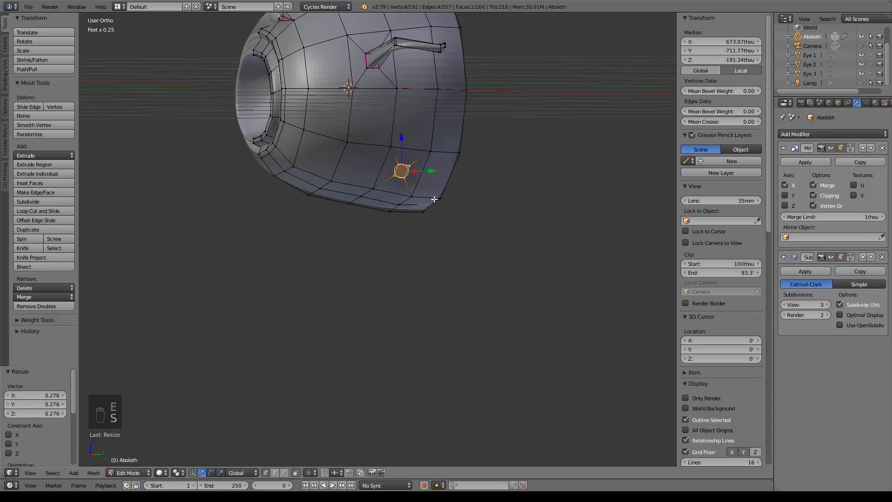
# Extrude the small lower face and move it about 348 thou in X and -244 thou in Z in the front view.
pyautogui.press('e')
pyautogui.rightClick(434, 198)
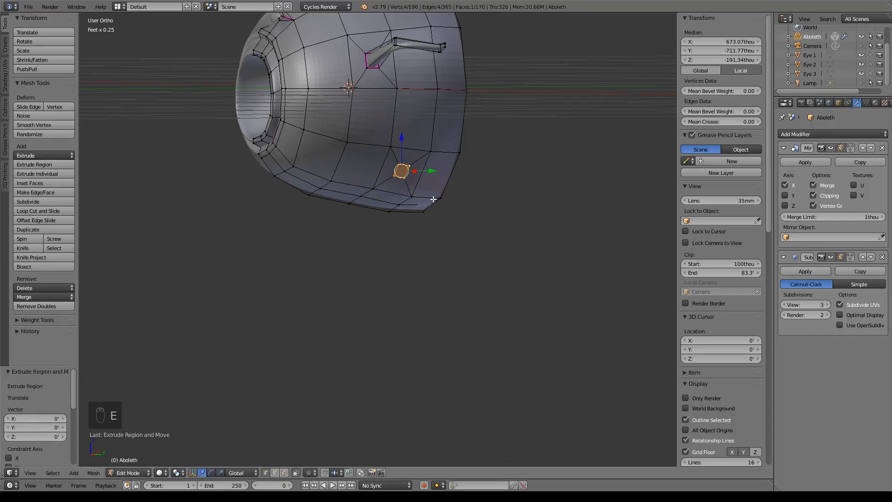
pyautogui.press('KP_1')
pyautogui.press('g')
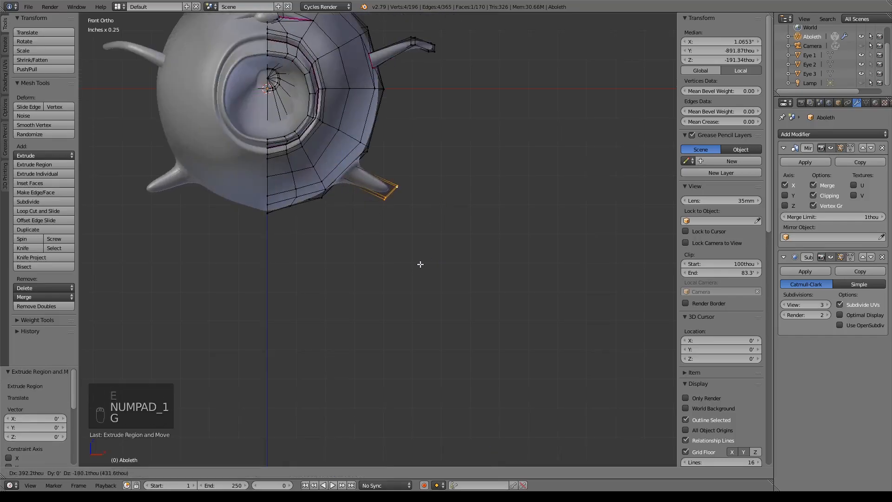
pyautogui.click(416, 269)
# Move the lower tendril's end backward along Y and rotate it about -24.6° in the top view.
pyautogui.moveTo(416, 269); pyautogui.dragTo(457, 201, button='middle')
pyautogui.press('g')
pyautogui.press('y')
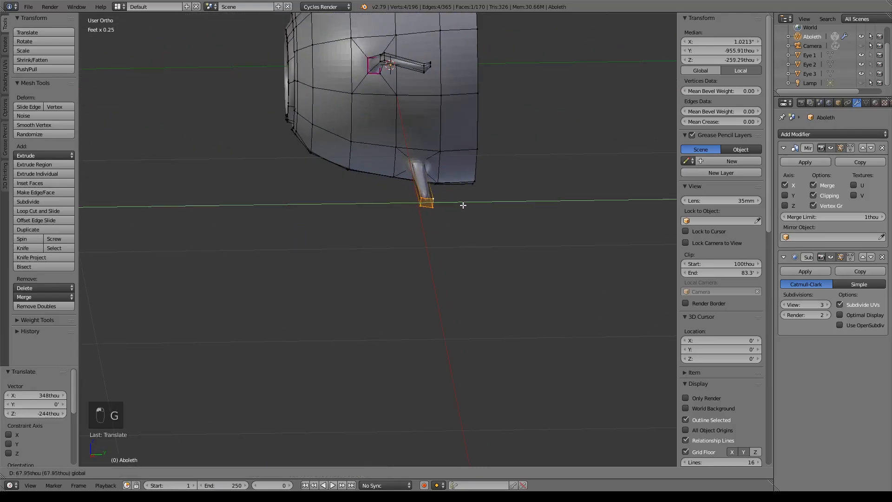
pyautogui.click(473, 213)
pyautogui.press('KP_7')
pyautogui.press('r')
pyautogui.click(472, 191)
# Extrude a long second segment backward from the lower tendril's end and rotate its end face about -12° in the top view.
pyautogui.keyDown('shift'); pyautogui.moveTo(430, 207); pyautogui.dragTo(407, 282, button='middle'); pyautogui.keyUp('shift')
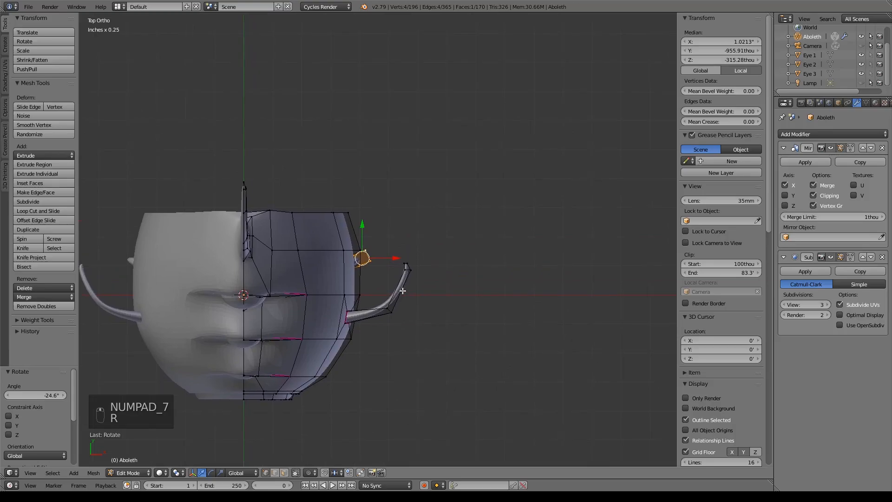
pyautogui.press('e')
pyautogui.click(453, 230)
pyautogui.press('g')
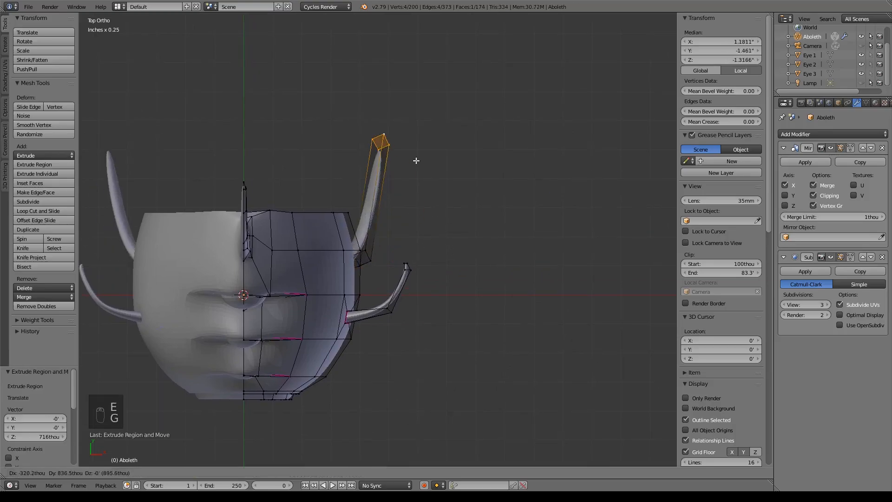
pyautogui.click(419, 165)
pyautogui.press('r')
pyautogui.click(441, 199)
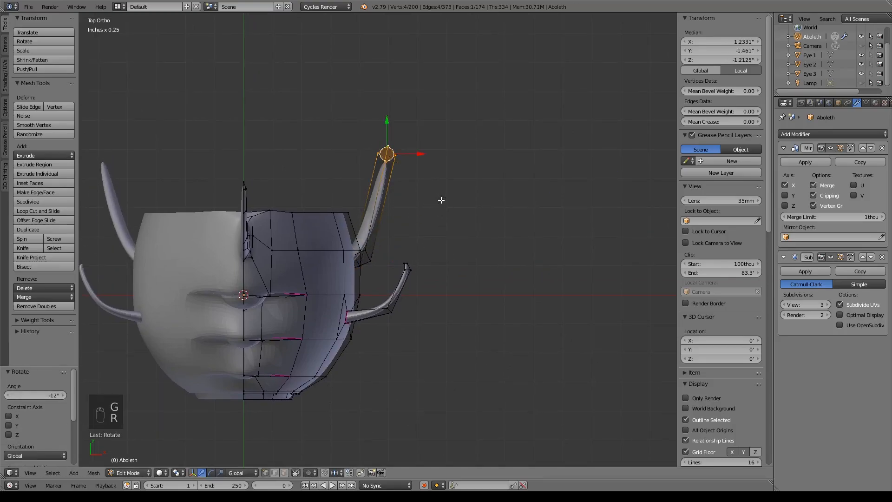
# Rotate the lower tendril's end face in the right side view to align it with the segment.
pyautogui.press('KP_3')
pyautogui.keyDown('shift'); pyautogui.moveTo(502, 231); pyautogui.dragTo(439, 181, button='middle'); pyautogui.keyUp('shift')
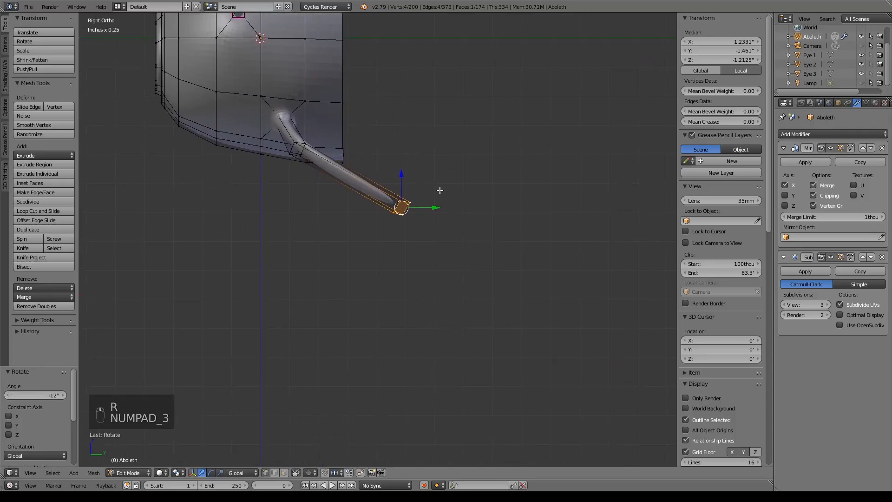
pyautogui.press('KP_7')
pyautogui.moveTo(442, 261); pyautogui.dragTo(396, 161, button='middle')
pyautogui.press('KP_3')
pyautogui.press('r')
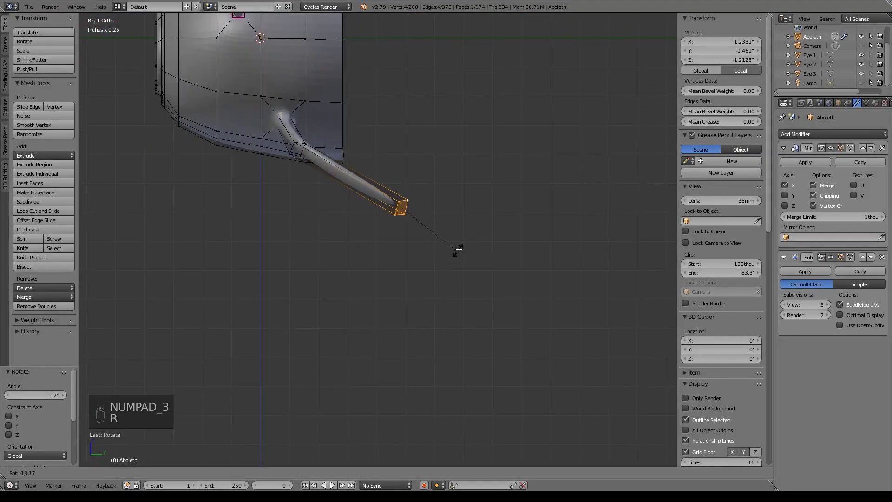
pyautogui.click(460, 236)
# Move the lower tendril's end about -62.6 thou along X, rotate it across the segment and scale it to about 0.537.
pyautogui.moveTo(462, 236); pyautogui.dragTo(375, 275, button='middle')
pyautogui.moveTo(354, 264); pyautogui.dragTo(365, 260)
pyautogui.press('r')
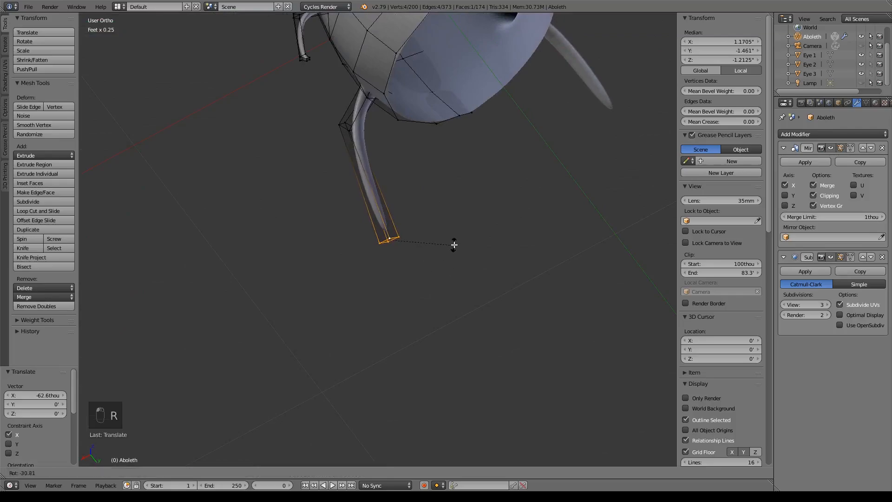
pyautogui.click(453, 248)
pyautogui.press('s')
pyautogui.click(445, 237)
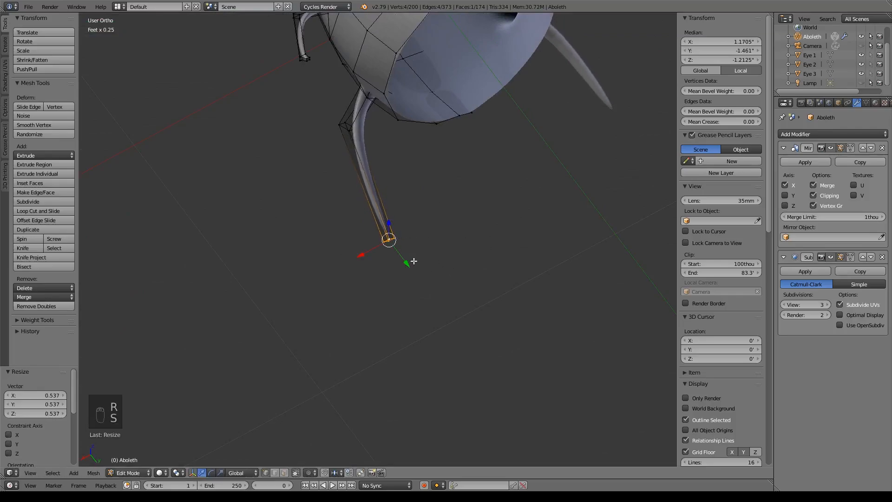
# Extrude a short tip from the lower tendril's end backward along Y and scale it to about 0.719.
pyautogui.press('e')
pyautogui.rightClick(413, 261)
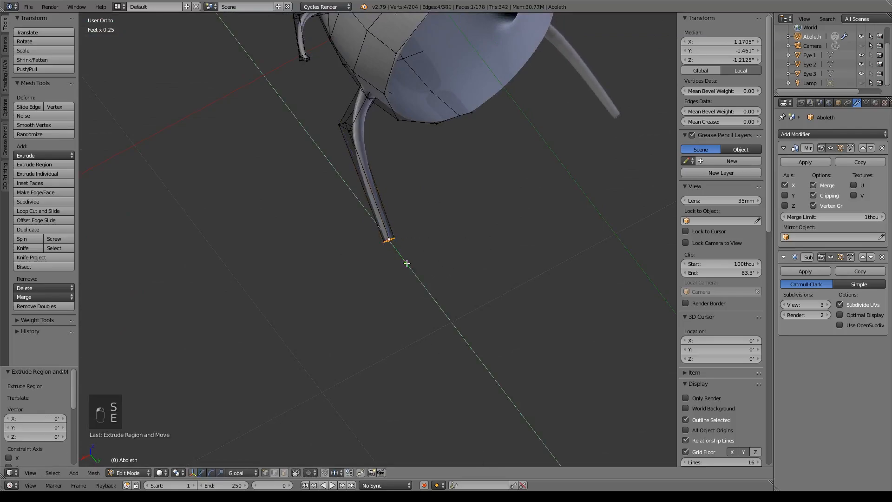
pyautogui.moveTo(407, 264); pyautogui.dragTo(415, 275)
pyautogui.press('s')
pyautogui.click(412, 266)
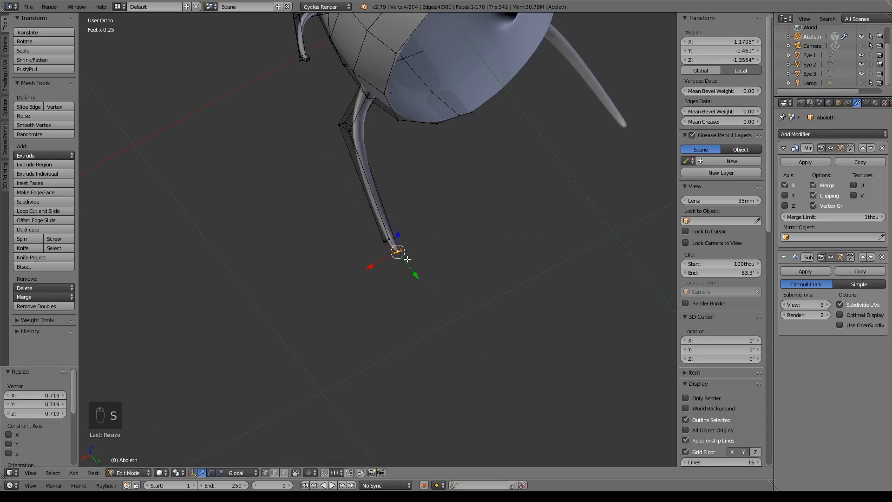
# Move the lower tendril's tip about -31.4 thou along X and 34.7 thou along Z.
pyautogui.moveTo(369, 269); pyautogui.dragTo(372, 268)
pyautogui.moveTo(428, 297); pyautogui.dragTo(443, 191, button='middle')
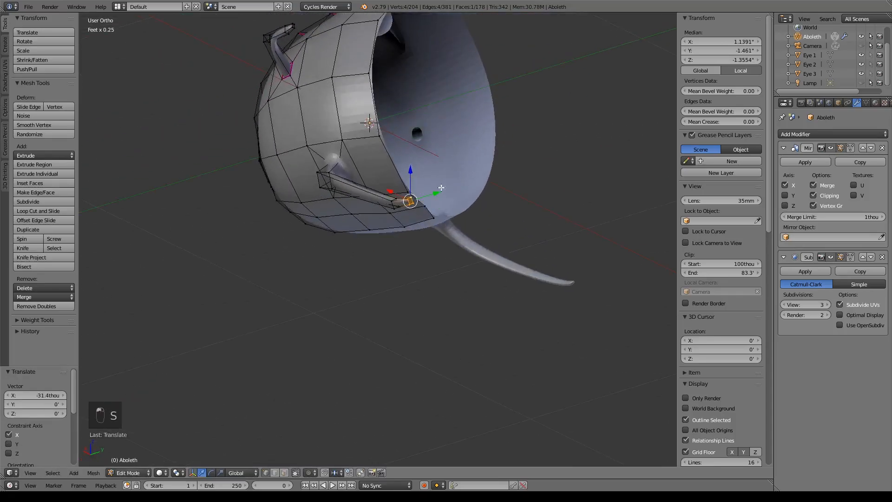
pyautogui.moveTo(411, 170); pyautogui.dragTo(411, 166)
# Rotate the edge loop at the lower tendril's bend about -19.7° and enlarge it with a scale of about 1.176.
pyautogui.moveTo(436, 207); pyautogui.dragTo(441, 259, button='middle')
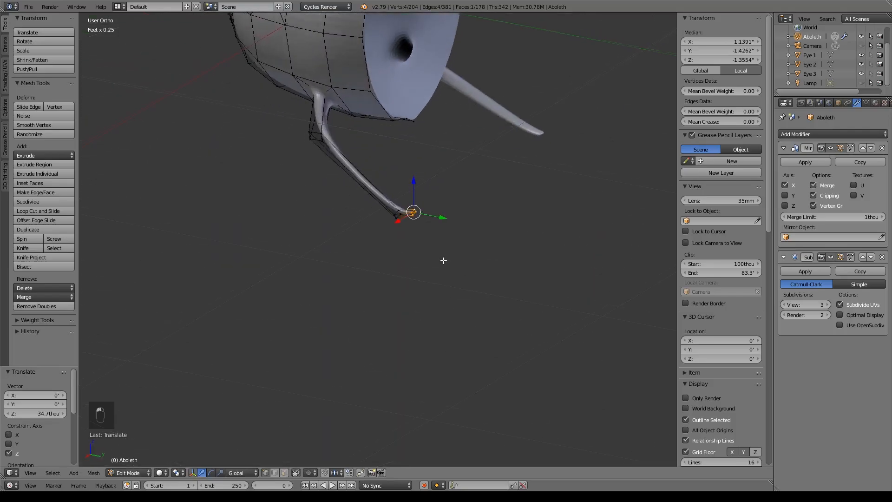
pyautogui.keyDown('alt'); pyautogui.rightClick(316, 130); pyautogui.keyUp('alt')
pyautogui.press('r')
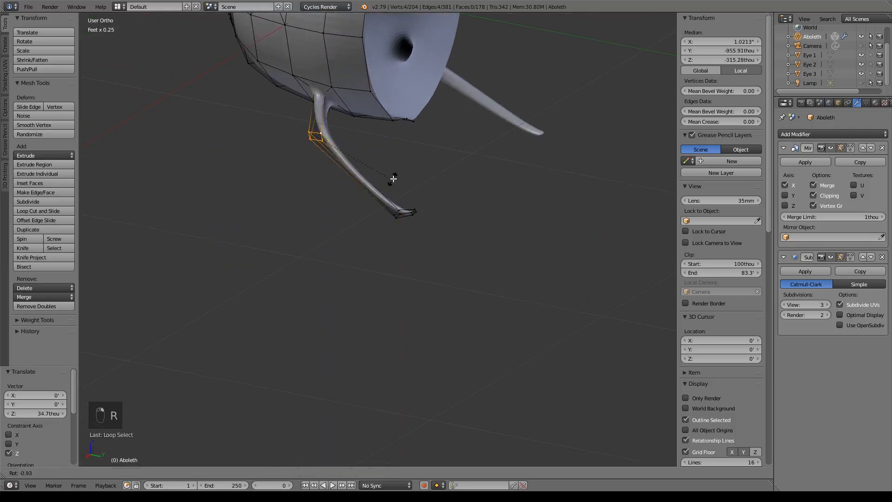
pyautogui.click(397, 152)
pyautogui.press('s')
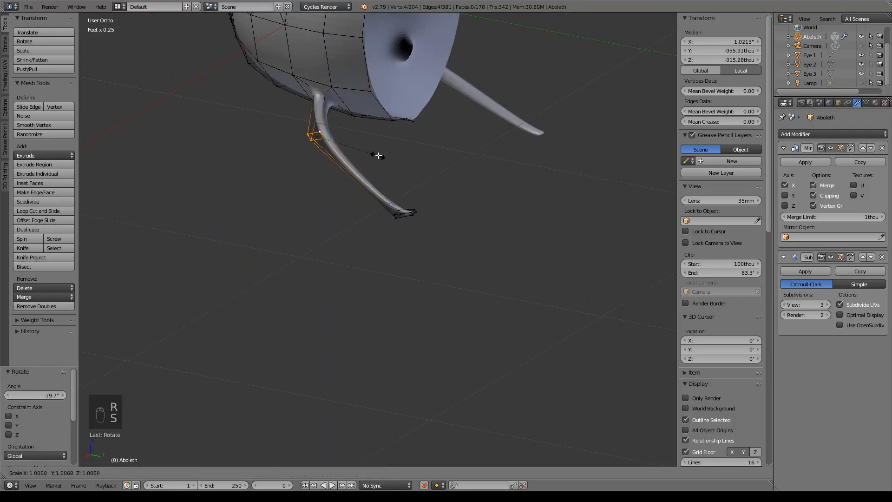
pyautogui.click(389, 154)
# Select the edge loop at the lower tendril's base and crease it to 1.000.
pyautogui.keyDown('alt'); pyautogui.rightClick(335, 96); pyautogui.keyUp('alt')
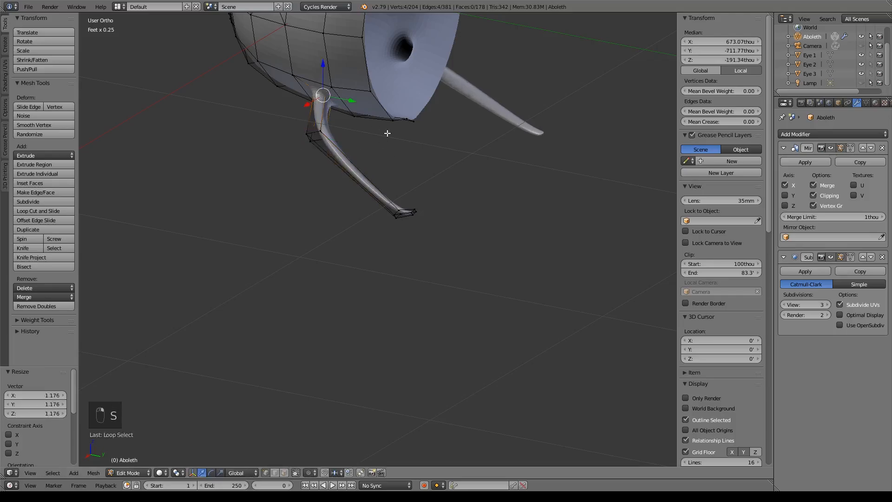
pyautogui.hotkey('shift', 'e')
pyautogui.click(497, 131)
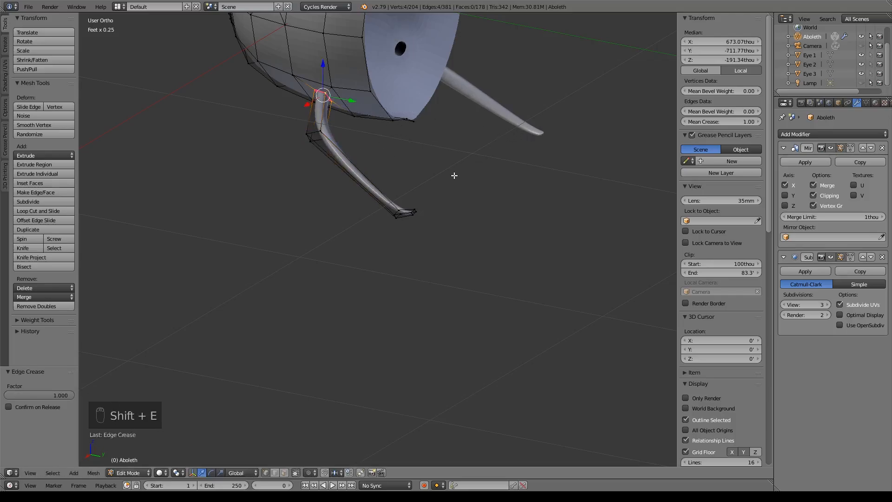
# Move the edge loop near the lower tendril's tip -41 thou along Z.
pyautogui.scroll(4, 441, 163)
pyautogui.keyDown('shift'); pyautogui.moveTo(438, 160); pyautogui.dragTo(437, 256, button='middle'); pyautogui.keyUp('shift')
pyautogui.keyDown('alt'); pyautogui.rightClick(437, 258); pyautogui.keyUp('alt')
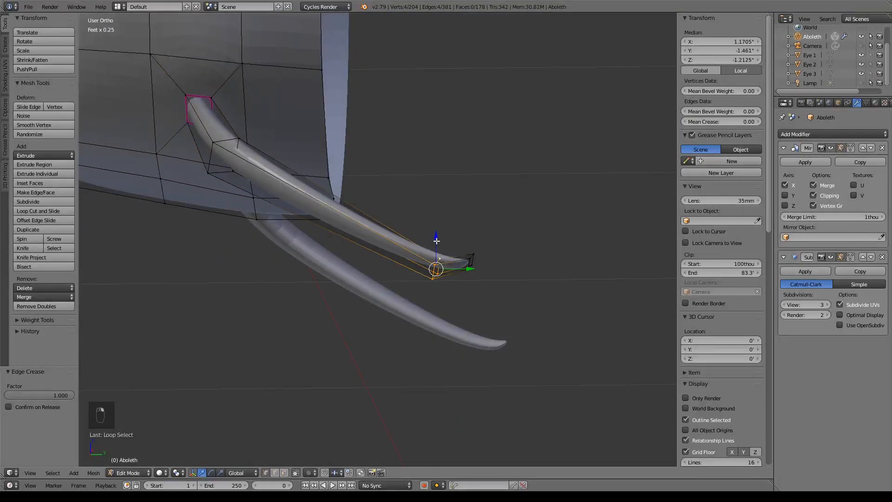
pyautogui.press('g')
pyautogui.press('z')
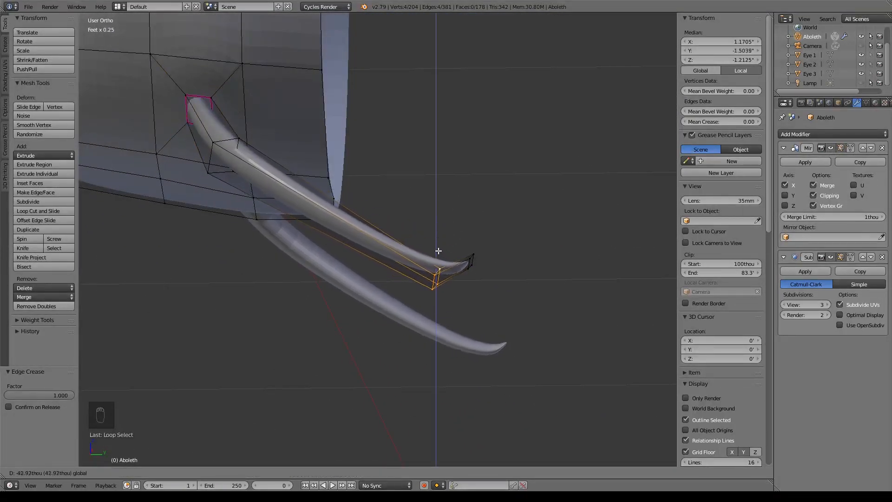
pyautogui.click(438, 255)
# Shift the edge loop at the lower tendril's bend -62 thou along Y.
pyautogui.keyDown('alt'); pyautogui.rightClick(227, 139); pyautogui.keyUp('alt')
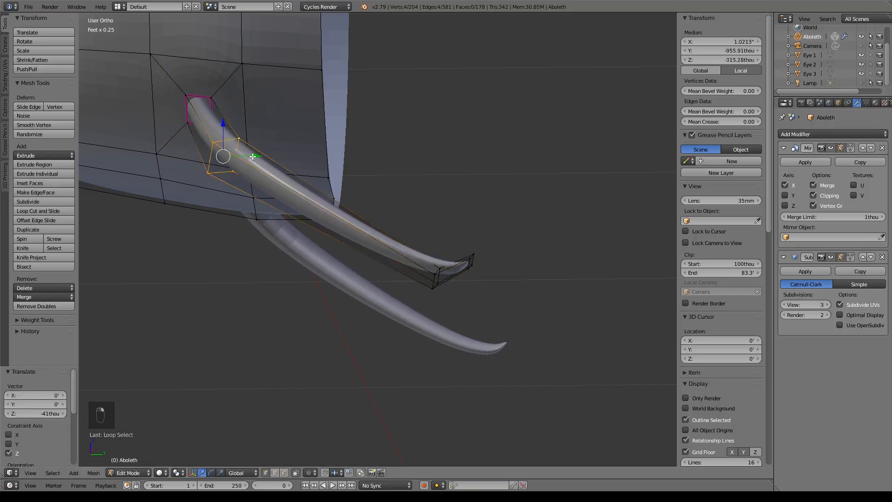
pyautogui.moveTo(254, 157); pyautogui.dragTo(240, 160)
# Insert an edge loop midway along the lower tendril's long segment and move it -190 thou along X.
pyautogui.moveTo(291, 202); pyautogui.dragTo(250, 231, button='middle')
pyautogui.scroll(-3, 249, 232)
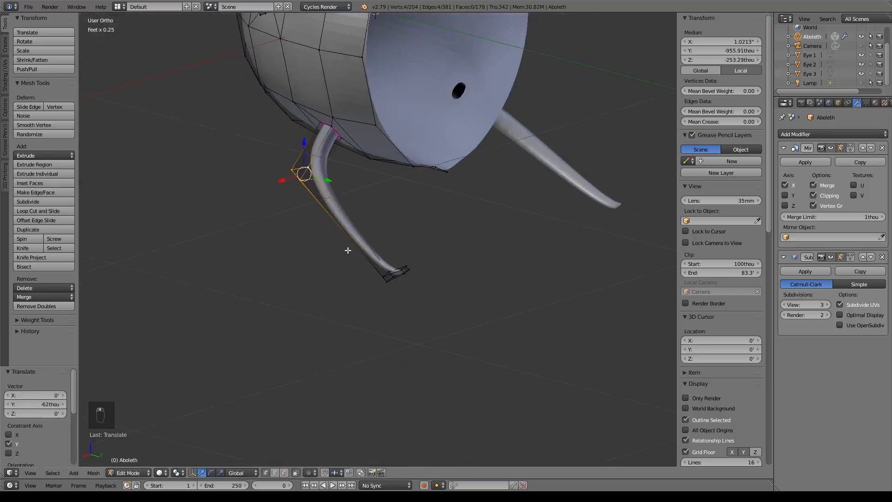
pyautogui.hotkey('ctrl', 'r')
pyautogui.click(353, 218)
pyautogui.click(330, 238)
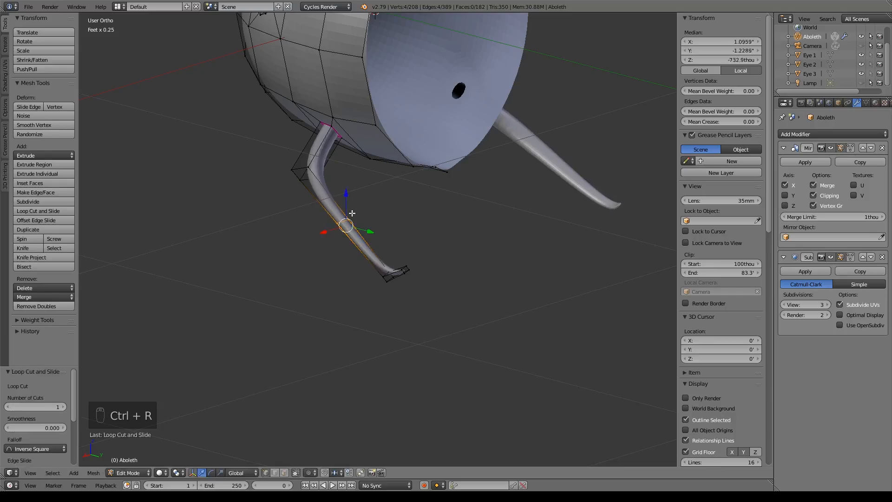
pyautogui.moveTo(321, 234); pyautogui.dragTo(368, 250)
# Examine the head in the reference image and compare it with the model from the front.
pyautogui.scroll(-4, 367, 249)
pyautogui.moveTo(388, 283); pyautogui.dragTo(490, 299, button='middle')
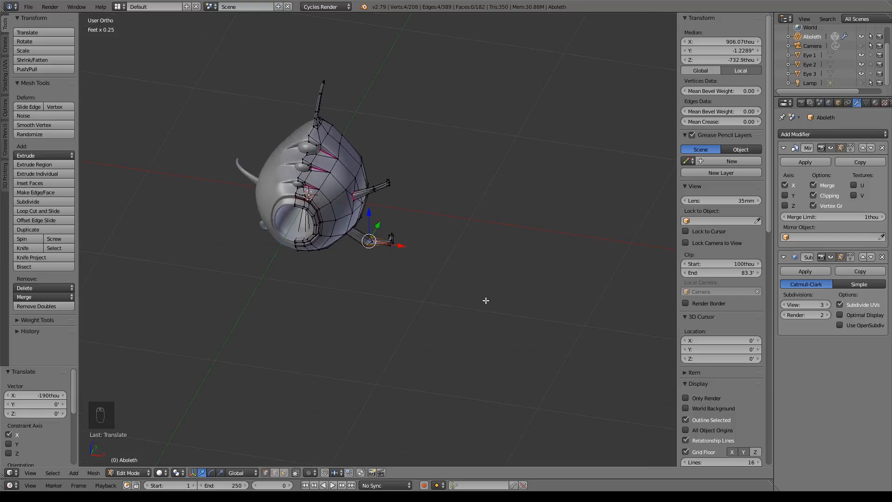
pyautogui.moveTo(485, 301); pyautogui.dragTo(342, 253, button='middle')
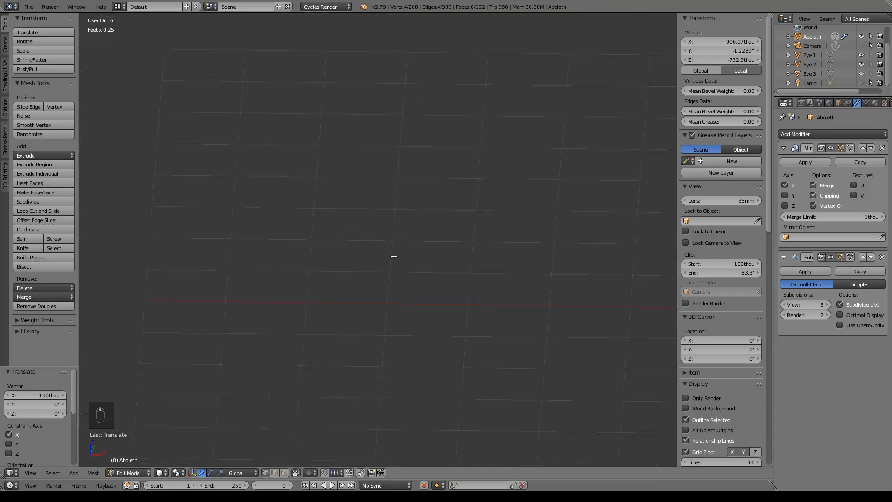
pyautogui.press('KP_1')
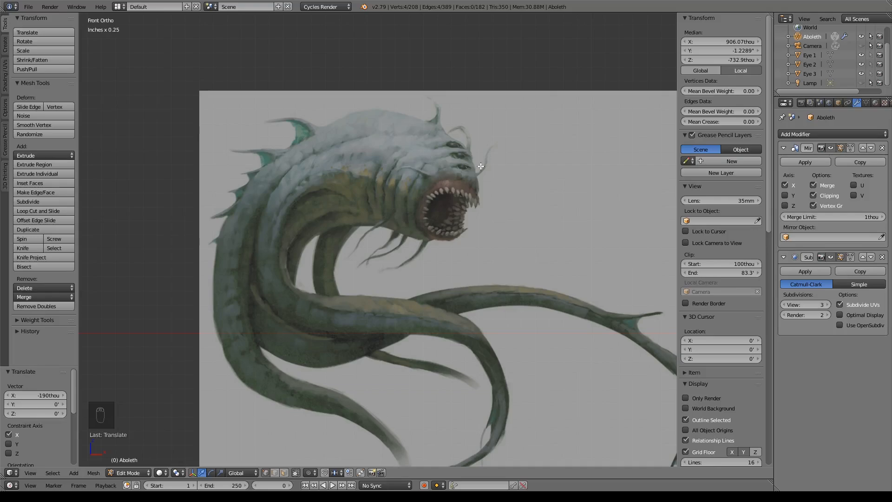
pyautogui.scroll(-6, 480, 166)
pyautogui.keyDown('shift'); pyautogui.moveTo(490, 213); pyautogui.dragTo(345, 157, button='middle'); pyautogui.keyUp('shift')
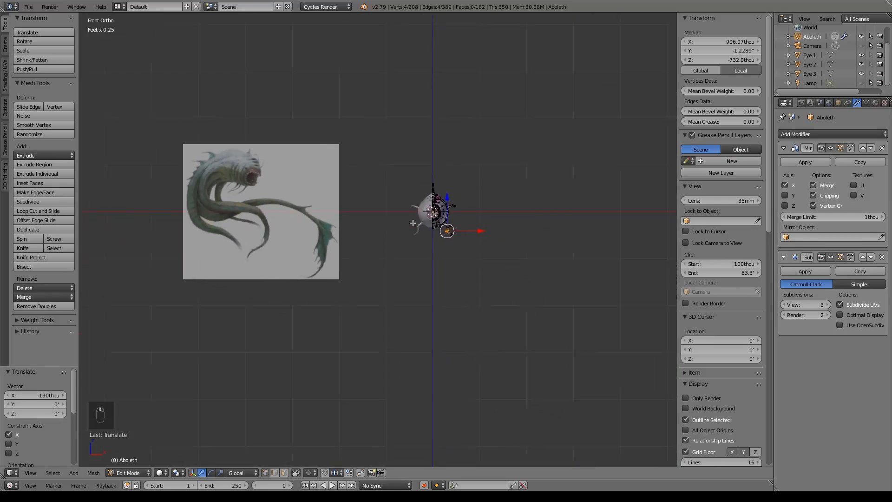
pyautogui.scroll(7, 510, 186)
pyautogui.keyDown('shift'); pyautogui.moveTo(510, 186); pyautogui.dragTo(475, 234, button='middle'); pyautogui.keyUp('shift')
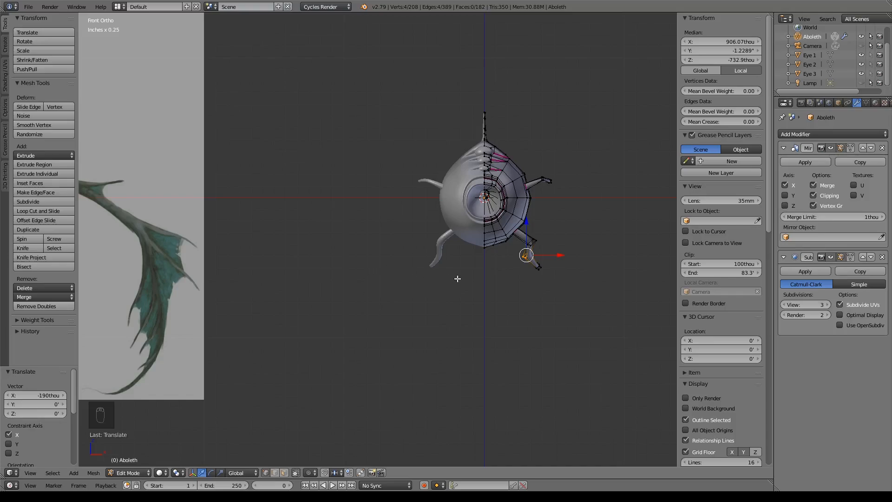
pyautogui.keyDown('shift'); pyautogui.moveTo(483, 273); pyautogui.dragTo(619, 286, button='middle'); pyautogui.keyUp('shift')
pyautogui.keyDown('shift'); pyautogui.moveTo(408, 269); pyautogui.dragTo(530, 269, button='middle'); pyautogui.keyUp('shift')
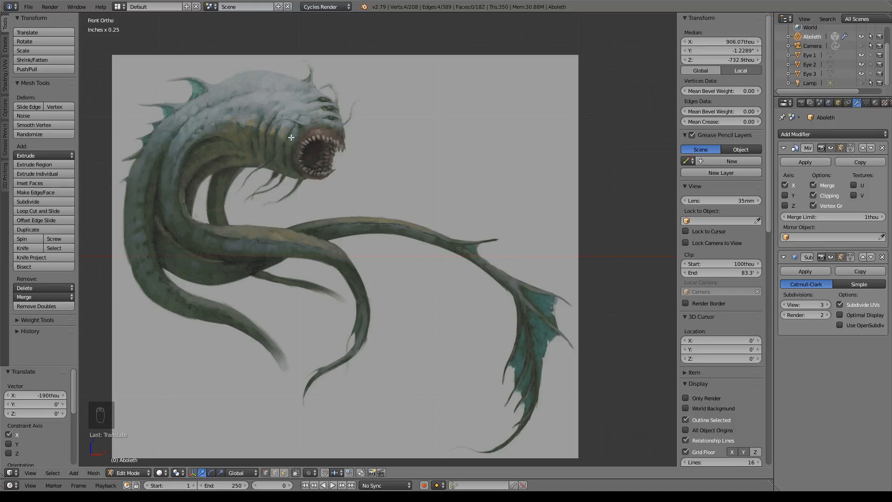
pyautogui.keyDown('shift'); pyautogui.moveTo(495, 208); pyautogui.dragTo(148, 182, button='middle'); pyautogui.keyUp('shift')
pyautogui.keyDown('shift'); pyautogui.moveTo(597, 200); pyautogui.dragTo(478, 200, button='middle'); pyautogui.keyUp('shift')
pyautogui.moveTo(532, 203); pyautogui.dragTo(460, 213, button='middle')
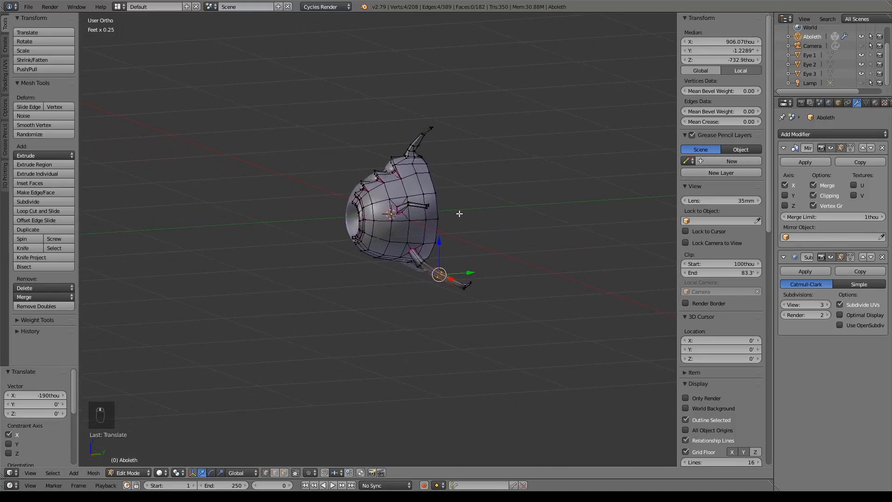
# Insert an edge loop around the head, slid close to the existing loop in front of the upper tendril's base.
pyautogui.scroll(8, 459, 213)
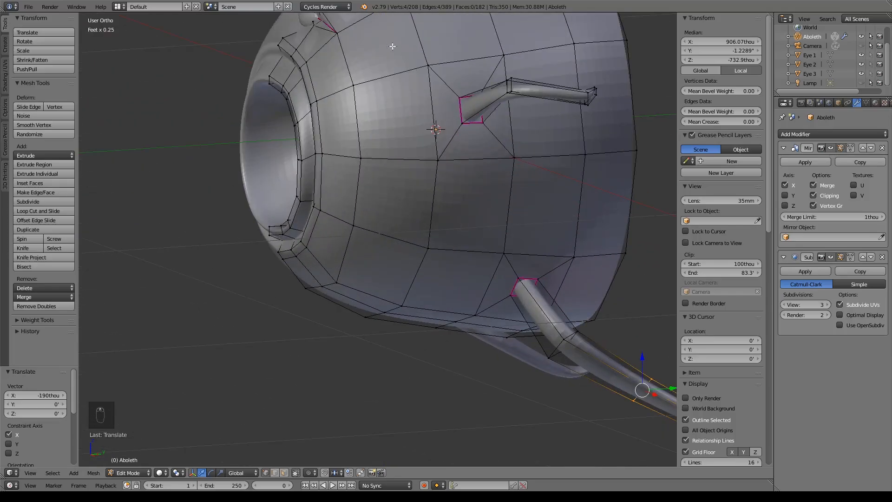
pyautogui.keyDown('shift'); pyautogui.moveTo(410, 204); pyautogui.dragTo(409, 275, button='middle'); pyautogui.keyUp('shift')
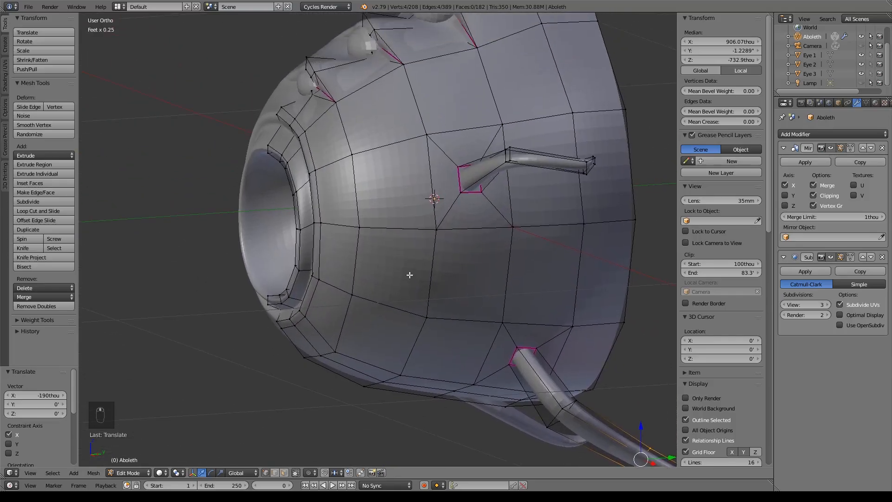
pyautogui.hotkey('ctrl', 'r')
pyautogui.click(397, 155)
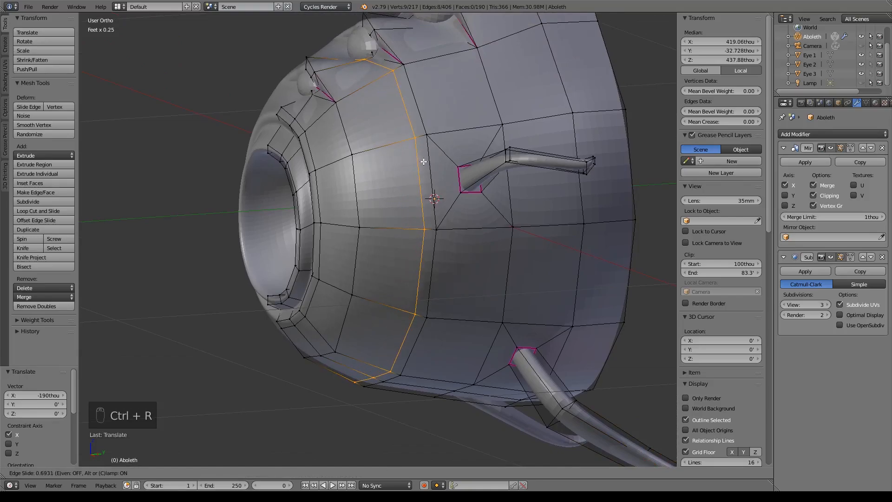
pyautogui.click(427, 130)
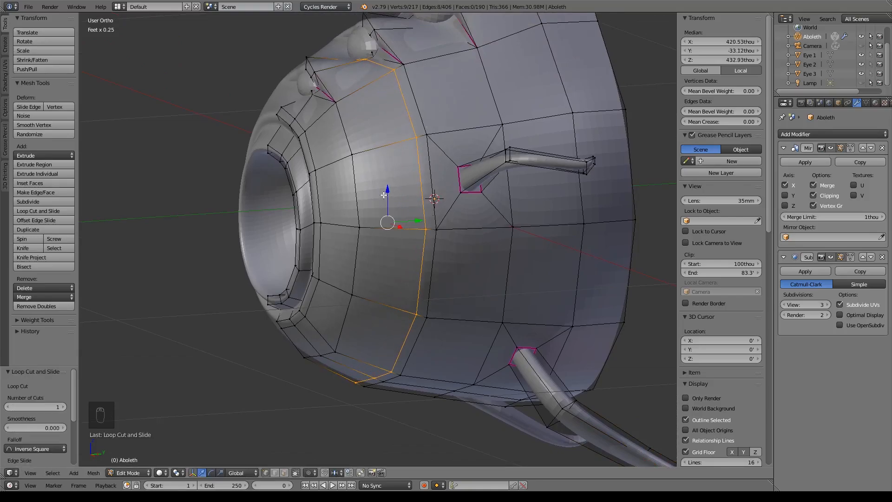
pyautogui.hotkey('ctrl', 'r')
pyautogui.scroll(1, 387, 144)
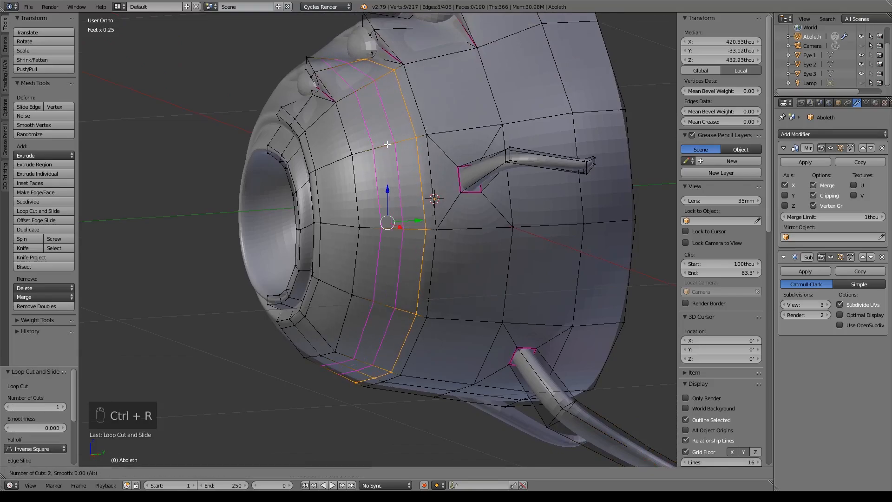
pyautogui.rightClick(387, 144)
pyautogui.hotkey('ctrl', 'e')
# Insert three more edge loops between the first cut and the mouth, forming narrow bands around the side of the head.
pyautogui.click(380, 171)
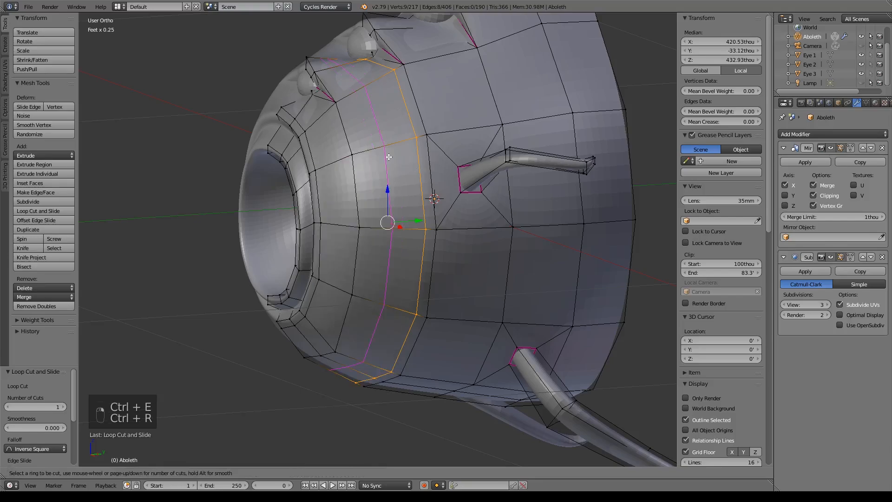
pyautogui.click(371, 174)
pyautogui.hotkey('ctrl', 'r')
pyautogui.click(377, 156)
pyautogui.click(364, 200)
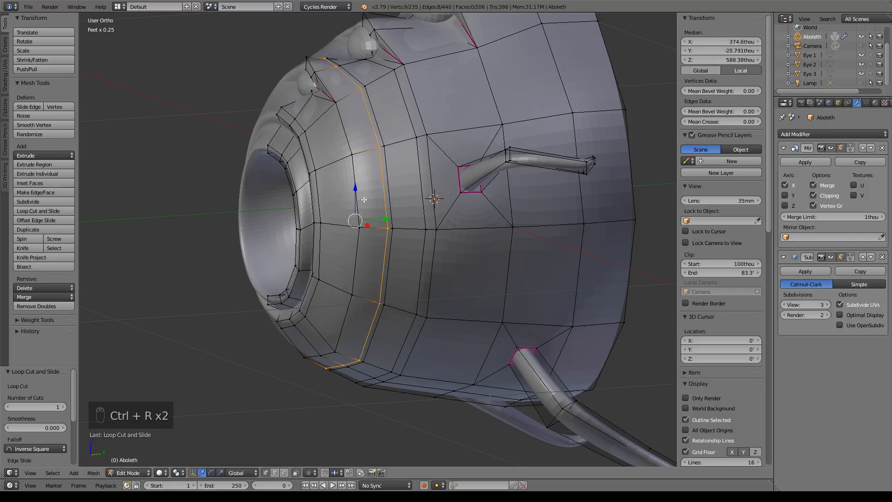
pyautogui.hotkey('ctrl', 'r')
pyautogui.click(318, 193)
pyautogui.click(349, 165)
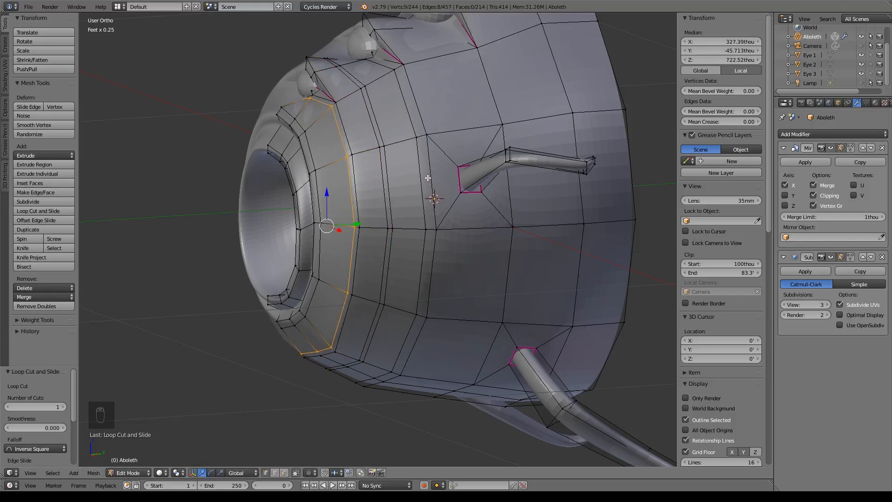
# Add an unslid edge loop through the centre of each of the three narrow bands around the head.
pyautogui.hotkey('ctrl', 'r')
pyautogui.click(421, 138)
pyautogui.rightClick(420, 138)
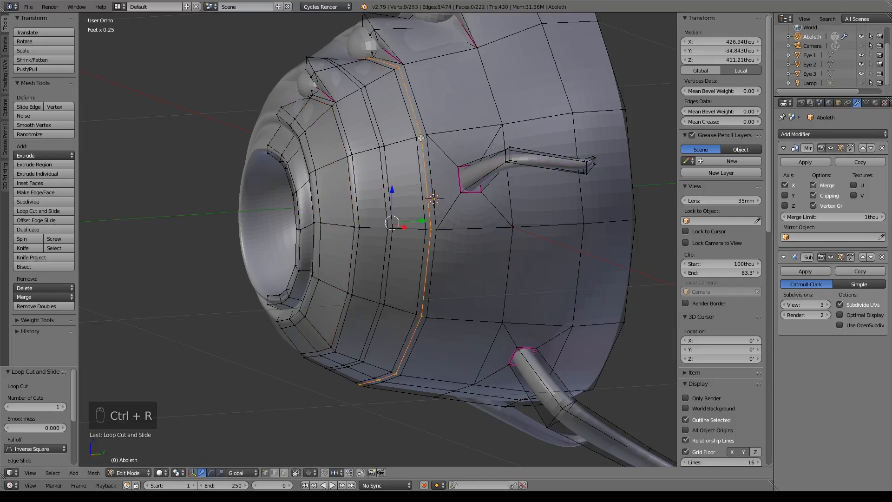
pyautogui.hotkey('ctrl', 'r')
pyautogui.click(381, 147)
pyautogui.rightClick(382, 147)
pyautogui.hotkey('ctrl', 'r')
pyautogui.click(350, 156)
pyautogui.rightClick(350, 157)
# Move nine side vertices on the three bands' centre loops 52.6 thou along Y and crease their edges to 1.000.
pyautogui.scroll(3, 389, 219)
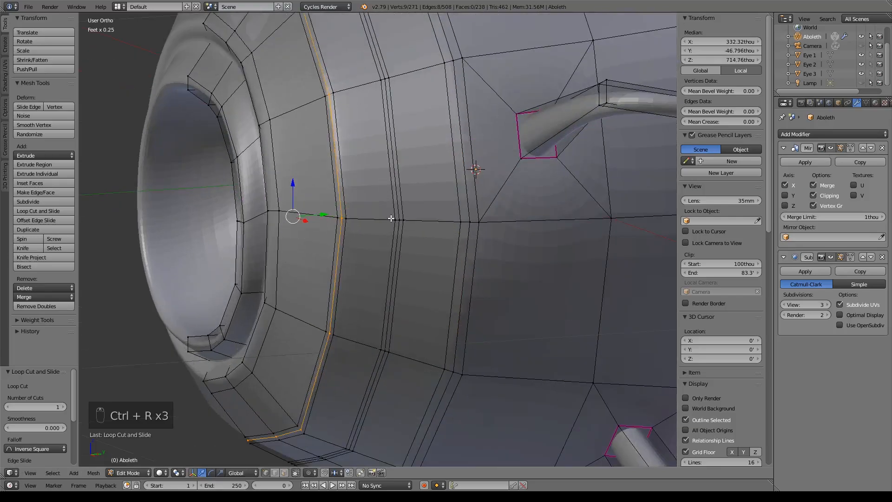
pyautogui.rightClick(329, 95)
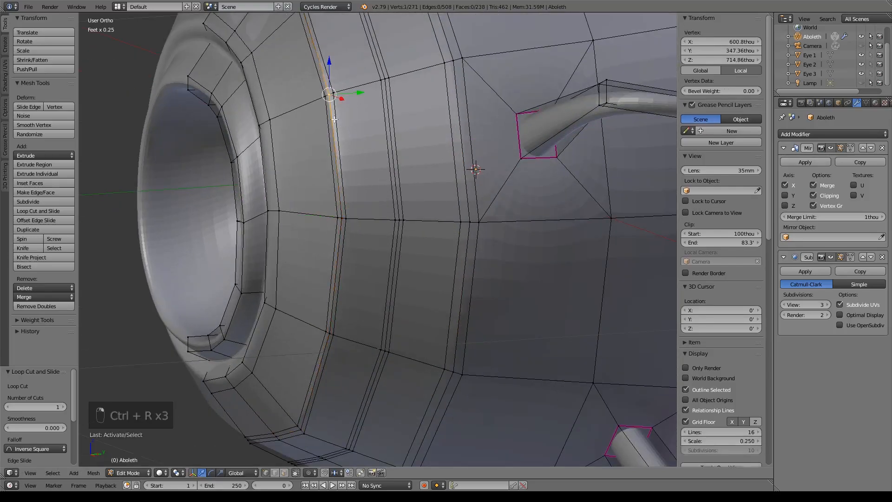
pyautogui.keyDown('shift'); pyautogui.rightClick(343, 218); pyautogui.keyUp('shift')
pyautogui.keyDown('shift'); pyautogui.rightClick(330, 334); pyautogui.keyUp('shift')
pyautogui.keyDown('shift'); pyautogui.rightClick(389, 352); pyautogui.keyUp('shift')
pyautogui.keyDown('shift'); pyautogui.rightClick(398, 222); pyautogui.keyUp('shift')
pyautogui.keyDown('shift'); pyautogui.rightClick(380, 82); pyautogui.keyUp('shift')
pyautogui.keyDown('shift'); pyautogui.rightClick(380, 82); pyautogui.keyUp('shift')
pyautogui.keyDown('shift'); pyautogui.rightClick(385, 78); pyautogui.keyUp('shift')
pyautogui.keyDown('shift'); pyautogui.rightClick(453, 60); pyautogui.keyUp('shift')
pyautogui.keyDown('shift'); pyautogui.rightClick(470, 222); pyautogui.keyUp('shift')
pyautogui.keyDown('shift'); pyautogui.rightClick(453, 371); pyautogui.keyUp('shift')
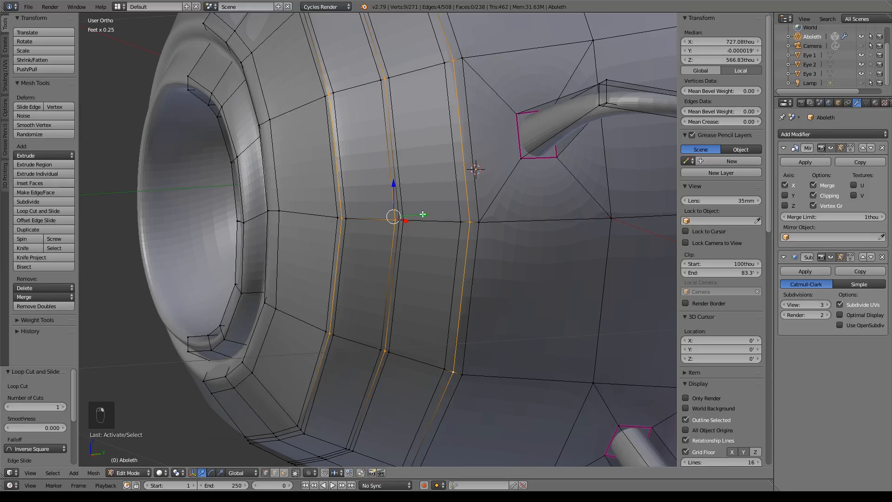
pyautogui.moveTo(423, 214); pyautogui.dragTo(440, 213)
pyautogui.hotkey('shift', 'e')
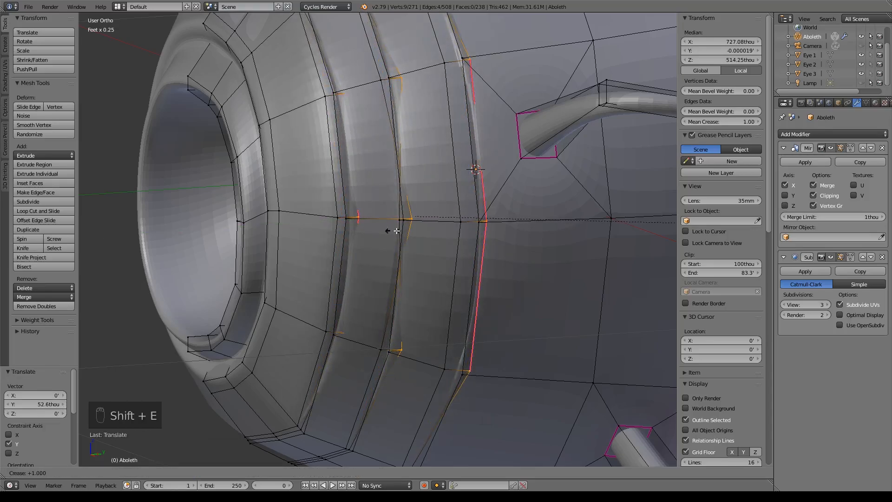
pyautogui.click(359, 238)
# Select the nine side vertices on the loops neighbouring the creased ones and scale them by 1.044.
pyautogui.moveTo(359, 238); pyautogui.dragTo(173, 233, button='middle')
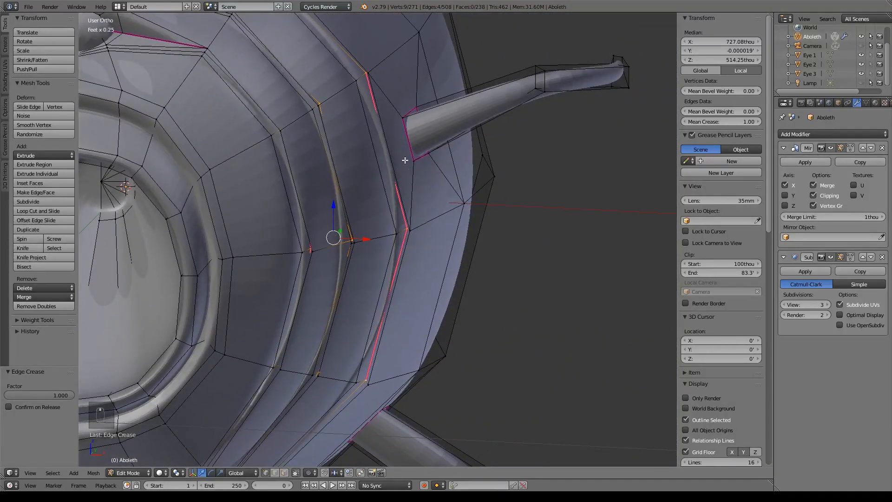
pyautogui.moveTo(429, 254); pyautogui.dragTo(433, 228, button='middle')
pyautogui.keyDown('shift'); pyautogui.moveTo(317, 112); pyautogui.dragTo(338, 120, button='middle'); pyautogui.keyUp('shift')
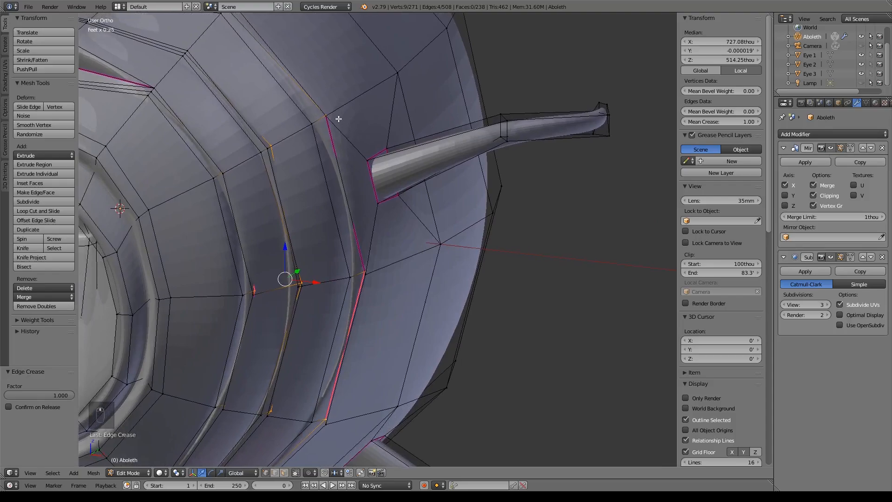
pyautogui.rightClick(326, 116)
pyautogui.keyDown('shift'); pyautogui.rightClick(373, 271); pyautogui.keyUp('shift')
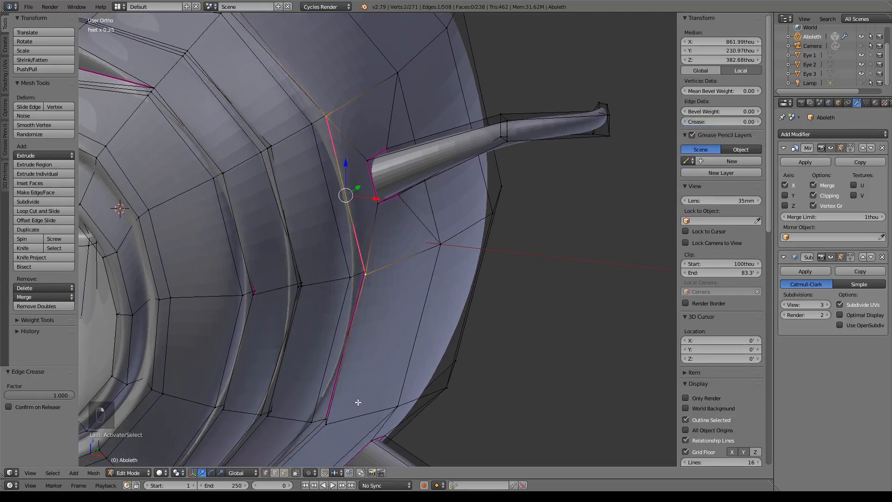
pyautogui.keyDown('shift'); pyautogui.rightClick(331, 429); pyautogui.keyUp('shift')
pyautogui.keyDown('shift'); pyautogui.rightClick(272, 418); pyautogui.keyUp('shift')
pyautogui.keyDown('shift'); pyautogui.rightClick(299, 293); pyautogui.keyUp('shift')
pyautogui.keyDown('shift'); pyautogui.rightClick(270, 157); pyautogui.keyUp('shift')
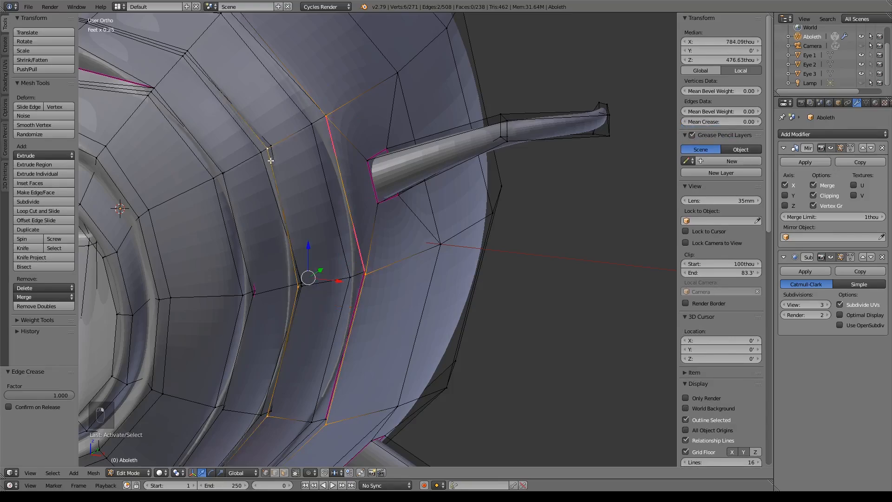
pyautogui.keyDown('shift'); pyautogui.rightClick(224, 173); pyautogui.keyUp('shift')
pyautogui.keyDown('shift'); pyautogui.rightClick(253, 298); pyautogui.keyUp('shift')
pyautogui.keyDown('shift'); pyautogui.rightClick(233, 404); pyautogui.keyUp('shift')
pyautogui.press('s')
pyautogui.click(325, 365)
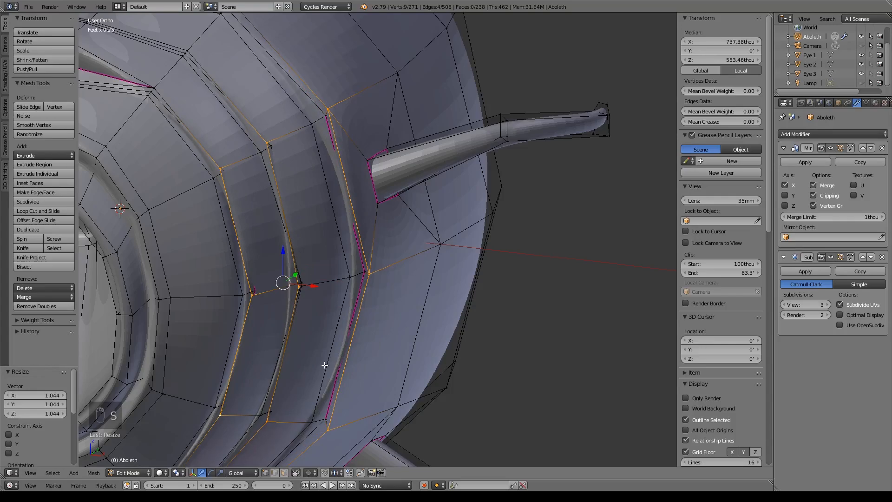
# Move the nine scaled ridge vertices outward 25.2 thou along X.
pyautogui.press('g')
pyautogui.press('x')
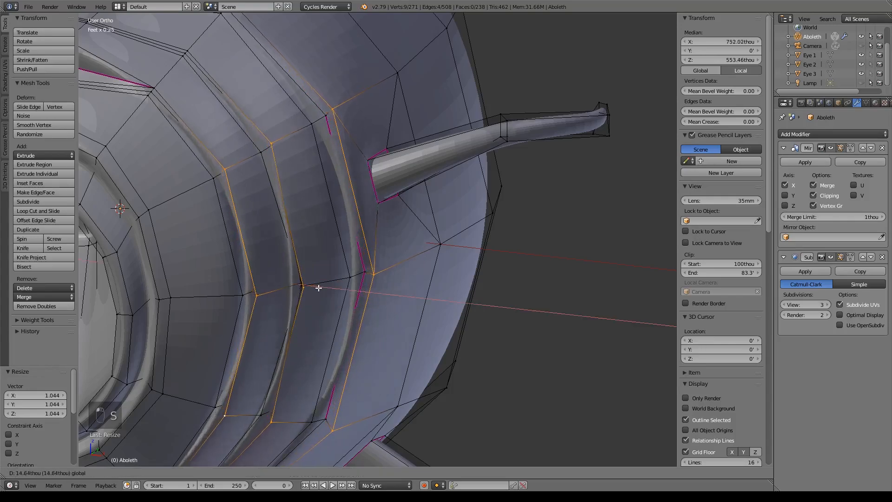
pyautogui.click(323, 288)
# Inspect the grooves on the side of the head and compare the model with the reference image from the front.
pyautogui.scroll(-4, 339, 300)
pyautogui.keyDown('shift'); pyautogui.moveTo(353, 308); pyautogui.dragTo(447, 319, button='middle'); pyautogui.keyUp('shift')
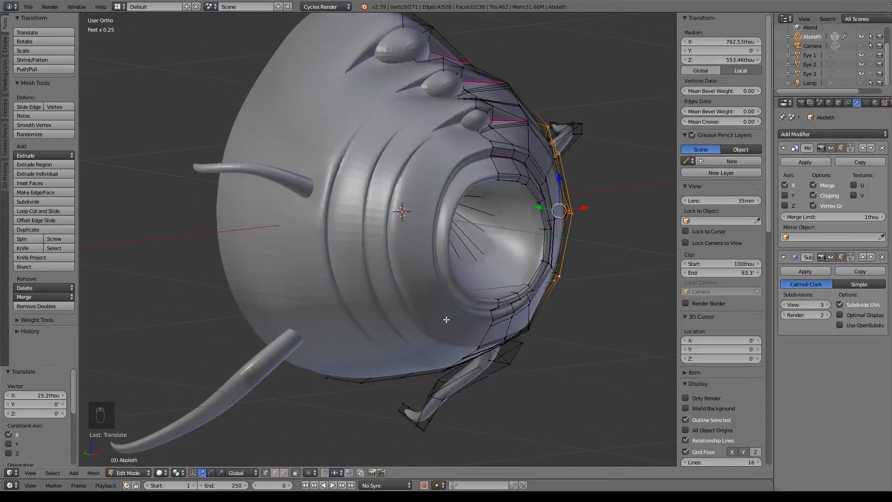
pyautogui.scroll(-5, 445, 318)
pyautogui.moveTo(304, 326); pyautogui.dragTo(426, 309, button='middle')
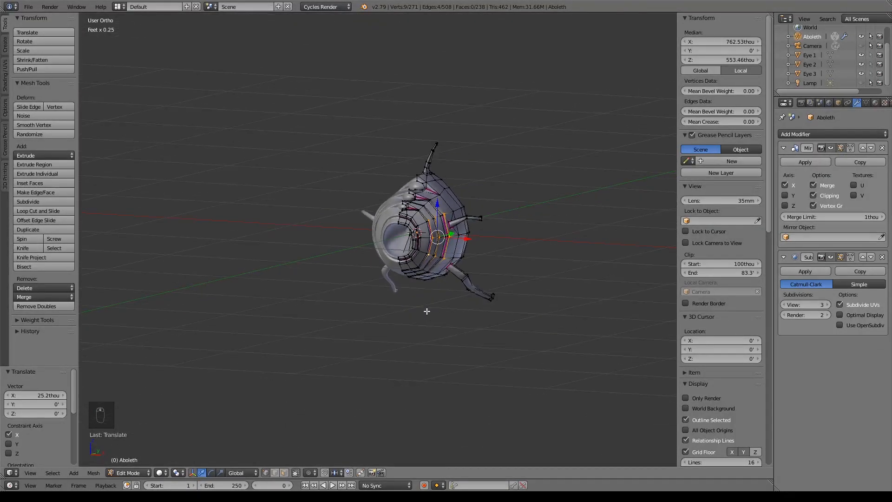
pyautogui.press('KP_1')
pyautogui.keyDown('shift'); pyautogui.moveTo(220, 269); pyautogui.dragTo(624, 328, button='middle'); pyautogui.keyUp('shift')
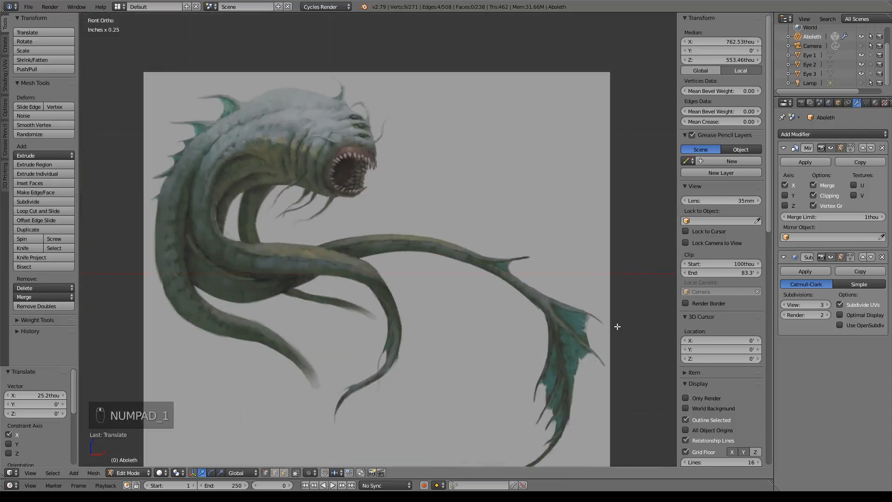
pyautogui.keyDown('shift'); pyautogui.moveTo(596, 285); pyautogui.dragTo(246, 251, button='middle'); pyautogui.keyUp('shift')
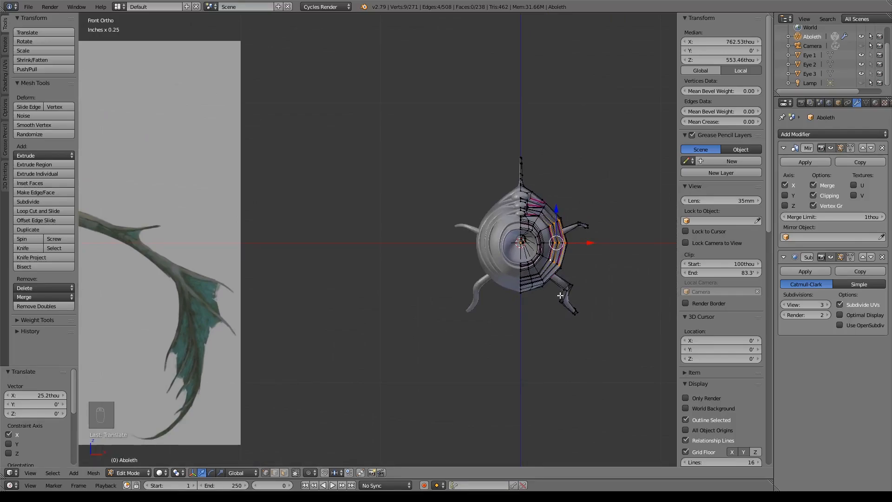
# Undo the side ridge modelling back to the state before the extra side edge loops were added.
pyautogui.hotkey('ctrl', 'z')
pyautogui.hotkey('ctrl', 'z')
pyautogui.hotkey('ctrl', 'z')
pyautogui.hotkey('ctrl', 'z')
pyautogui.hotkey('ctrl', 'z')
pyautogui.hotkey('ctrl', 'z')
pyautogui.hotkey('ctrl', 'z')
pyautogui.hotkey('ctrl', 'z')
pyautogui.hotkey('ctrl', 'z')
pyautogui.hotkey('ctrl', 'z')
pyautogui.hotkey('ctrl', 'z')
pyautogui.hotkey('ctrl', 'z')
pyautogui.hotkey('ctrl', 'z')
pyautogui.hotkey('ctrl', 'z')
pyautogui.hotkey('ctrl', 'z')
pyautogui.hotkey('ctrl', 'z')
pyautogui.hotkey('ctrl', 'z')
pyautogui.hotkey('ctrl', 'z')
pyautogui.hotkey('ctrl', 'z')
pyautogui.hotkey('ctrl', 'z')
pyautogui.hotkey('ctrl', 'z')
pyautogui.hotkey('ctrl', 'z')
pyautogui.hotkey('ctrl', 'z')
pyautogui.hotkey('ctrl', 'z')
pyautogui.hotkey('ctrl', 'z')
pyautogui.hotkey('ctrl', 'z')
pyautogui.hotkey('ctrl', 'z')
pyautogui.hotkey('ctrl', 'z')
pyautogui.hotkey('ctrl', 'z')
pyautogui.hotkey('ctrl', 'z')
pyautogui.hotkey('ctrl', 'z')
pyautogui.hotkey('ctrl', 'z')
pyautogui.hotkey('ctrl', 'z')
pyautogui.hotkey('ctrl', 'z')
pyautogui.moveTo(560, 296); pyautogui.dragTo(453, 263, button='middle')
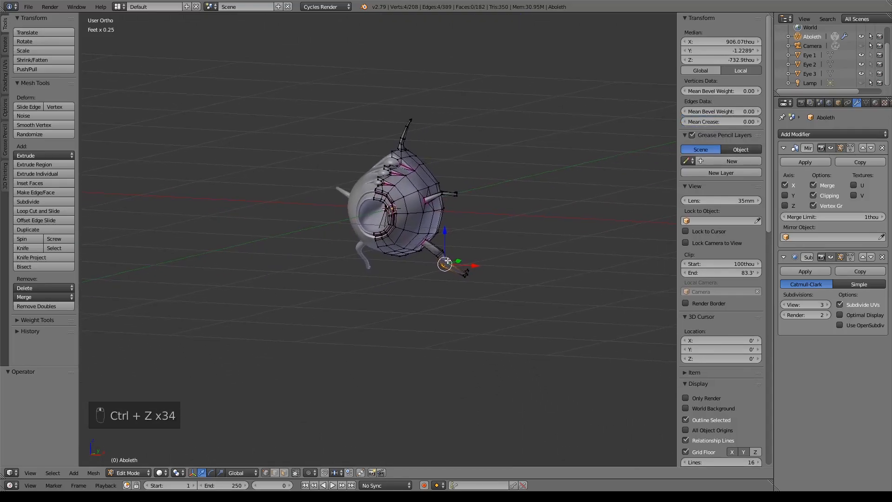
# Add a centred edge loop around the head behind the mouth and a second loop slid close behind the next loop forward.
pyautogui.scroll(8, 480, 295)
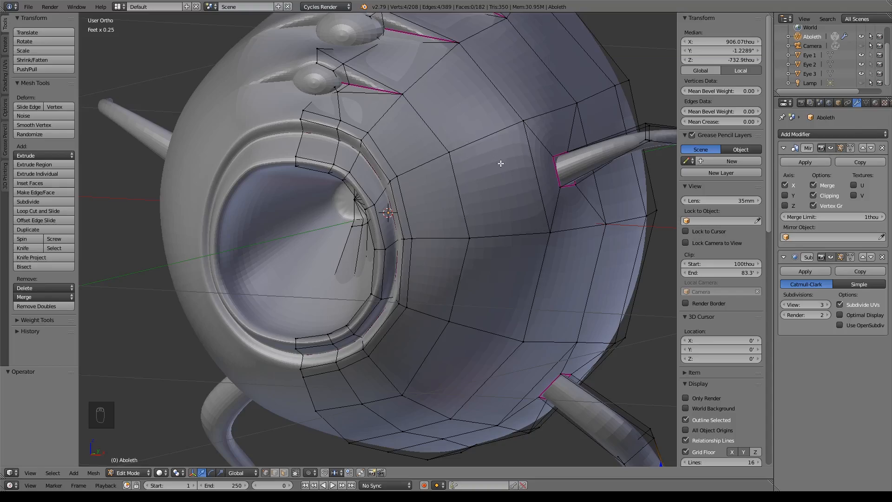
pyautogui.hotkey('ctrl', 'r')
pyautogui.click(495, 136)
pyautogui.rightClick(496, 137)
pyautogui.moveTo(592, 269); pyautogui.dragTo(562, 236, button='middle')
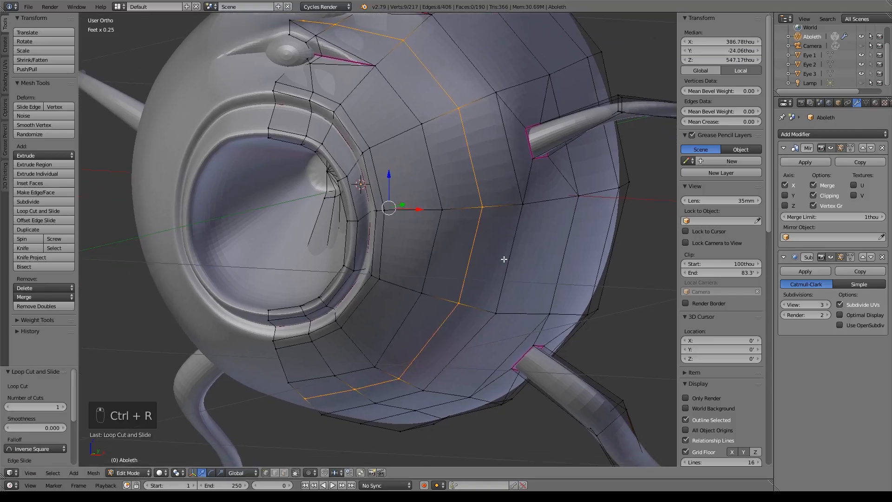
pyautogui.moveTo(540, 257); pyautogui.dragTo(520, 292, button='middle')
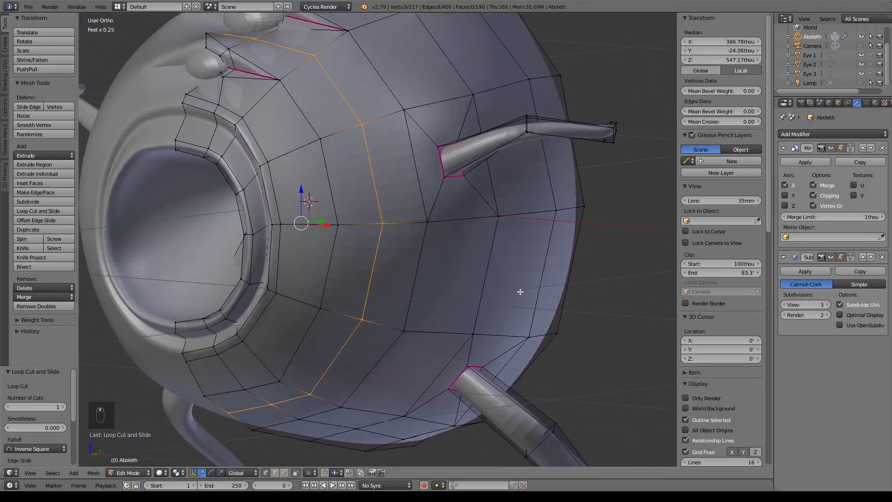
pyautogui.press('KP_Decimal')
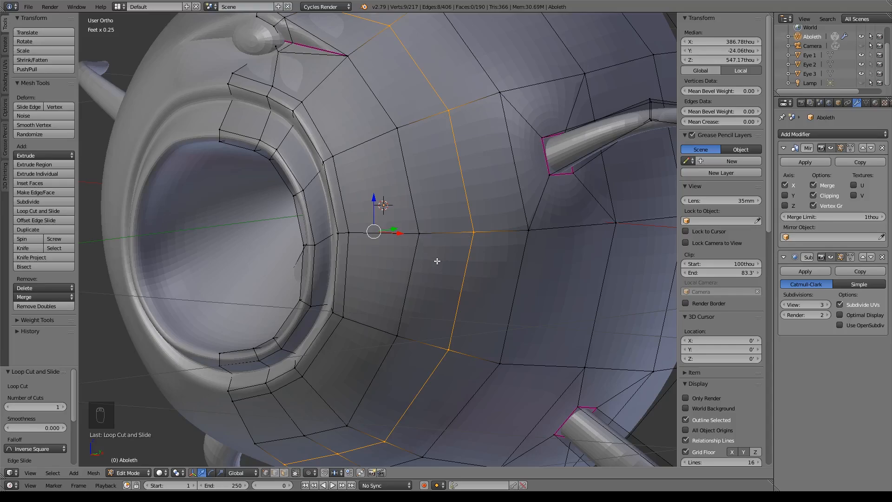
pyautogui.hotkey('ctrl', 'r')
pyautogui.click(439, 237)
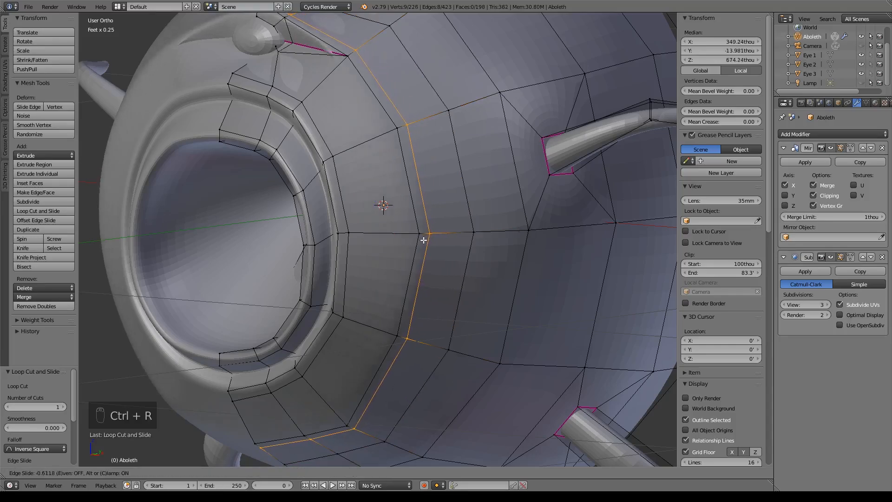
pyautogui.click(426, 241)
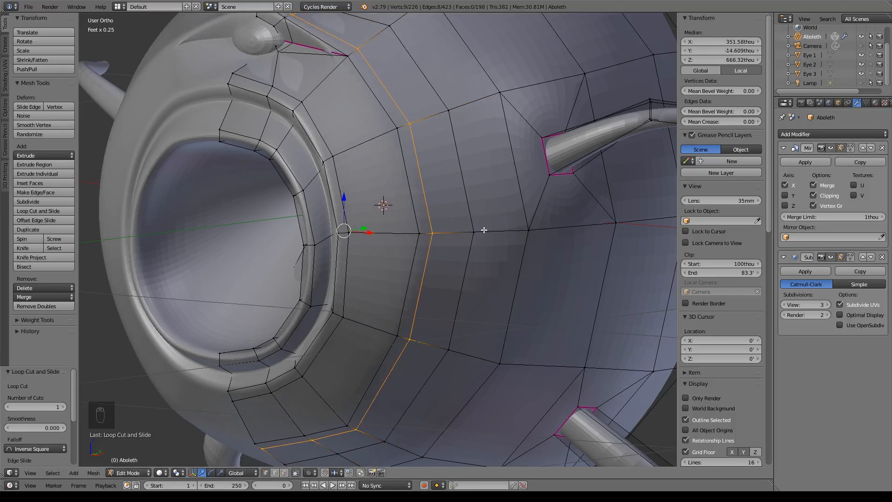
# Add two more edge loops, one close behind the centred loop and one just ahead of the next rear loop, forming narrow bands.
pyautogui.hotkey('ctrl', 'r')
pyautogui.click(477, 95)
pyautogui.click(452, 114)
pyautogui.click(452, 113)
pyautogui.hotkey('ctrl', 'r')
pyautogui.click(486, 92)
pyautogui.click(498, 91)
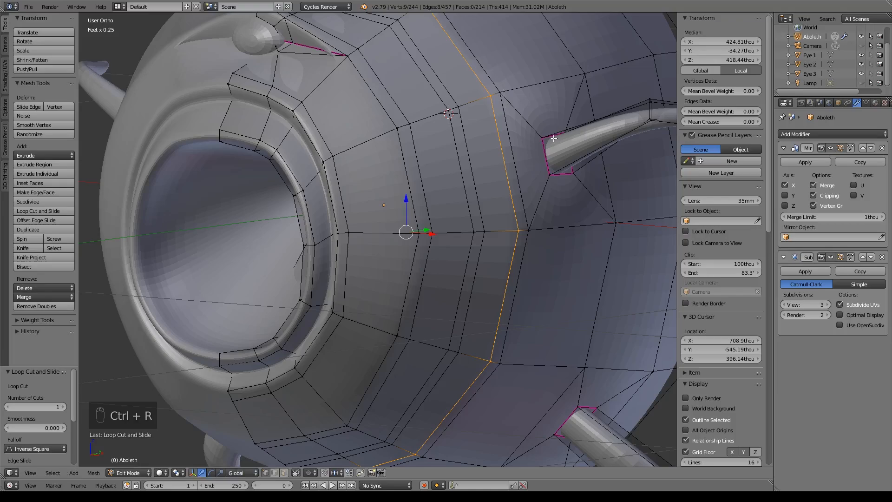
pyautogui.keyDown('shift'); pyautogui.moveTo(555, 138); pyautogui.dragTo(526, 184, button='middle'); pyautogui.keyUp('shift')
pyautogui.keyDown('shift'); pyautogui.moveTo(382, 347); pyautogui.dragTo(340, 303, button='middle'); pyautogui.keyUp('shift')
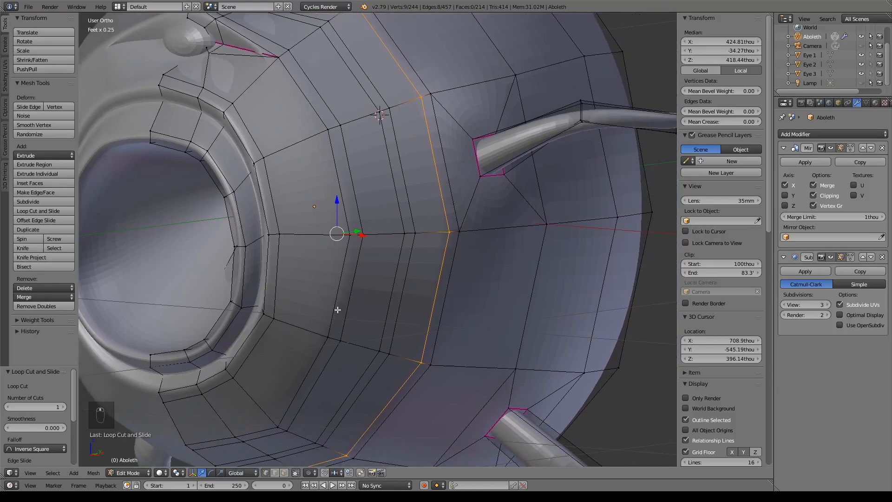
# Select the six faces of the three narrow bands on the side of the head, two per band.
pyautogui.click(284, 473)
pyautogui.rightClick(349, 188)
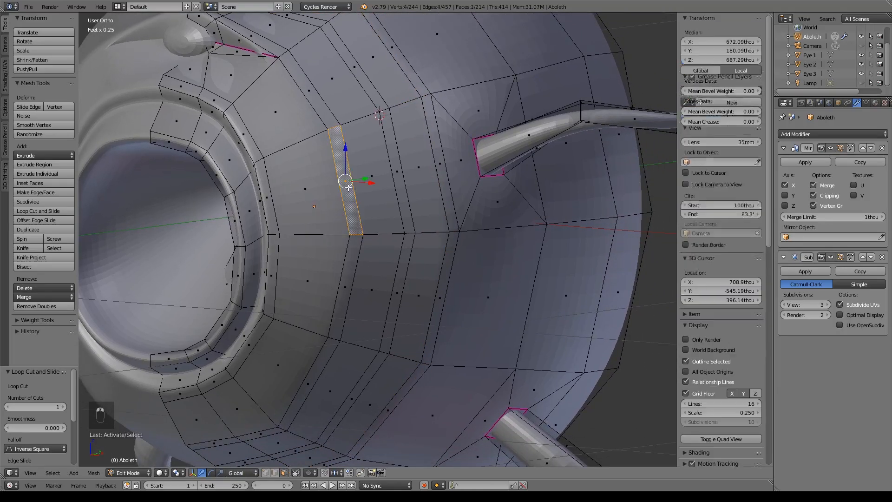
pyautogui.keyDown('shift'); pyautogui.rightClick(392, 170); pyautogui.keyUp('shift')
pyautogui.keyDown('shift'); pyautogui.rightClick(433, 167); pyautogui.keyUp('shift')
pyautogui.keyDown('shift'); pyautogui.rightClick(442, 273); pyautogui.keyUp('shift')
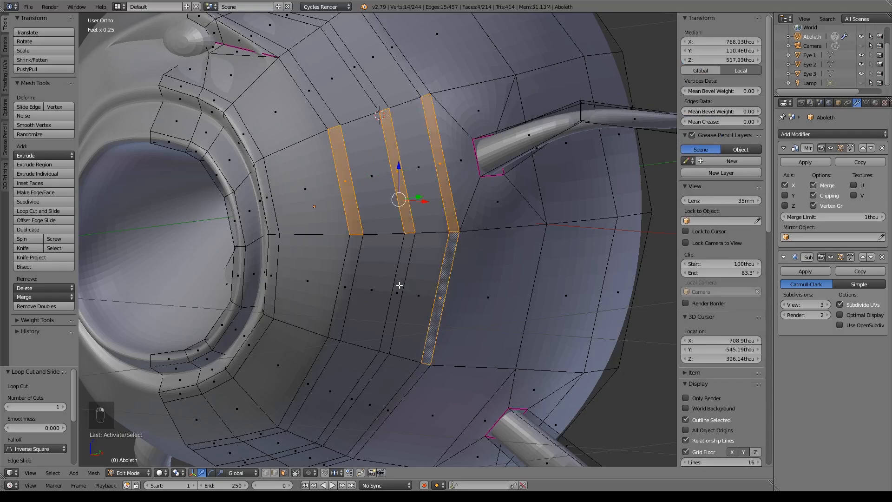
pyautogui.keyDown('shift'); pyautogui.rightClick(398, 285); pyautogui.keyUp('shift')
pyautogui.keyDown('shift'); pyautogui.rightClick(347, 290); pyautogui.keyUp('shift')
# Extrude the six band faces in place and move them 82.9 thou along Y and -28.1 thou along X.
pyautogui.keyDown('shift'); pyautogui.moveTo(444, 313); pyautogui.dragTo(433, 338, button='middle'); pyautogui.keyUp('shift')
pyautogui.press('e')
pyautogui.rightClick(432, 338)
pyautogui.moveTo(491, 321); pyautogui.dragTo(444, 333, button='middle')
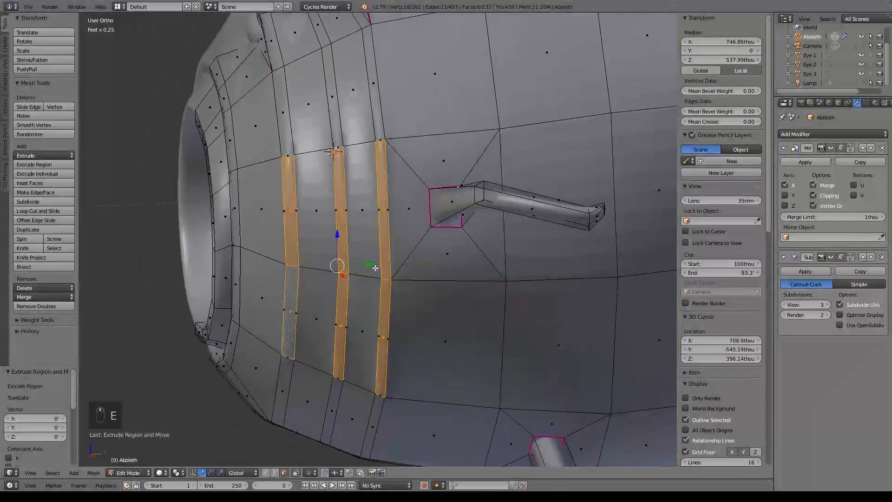
pyautogui.press('g')
pyautogui.press('y')
pyautogui.click(391, 263)
pyautogui.moveTo(392, 263); pyautogui.dragTo(491, 292, button='middle')
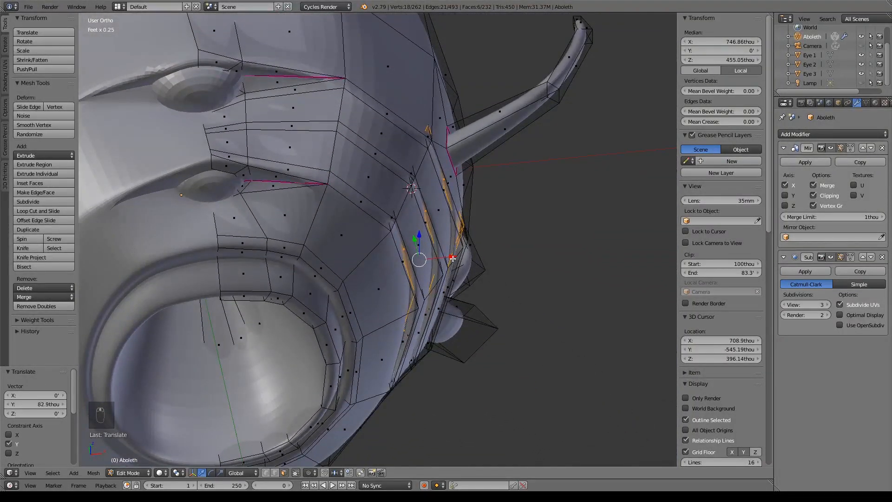
pyautogui.moveTo(453, 257); pyautogui.dragTo(446, 256)
pyautogui.moveTo(446, 255)
pyautogui.mouseDown(button='middle')
pyautogui.moveTo(450, 283)
pyautogui.moveTo(426, 245)
pyautogui.moveTo(438, 268)
pyautogui.mouseUp(button='middle')
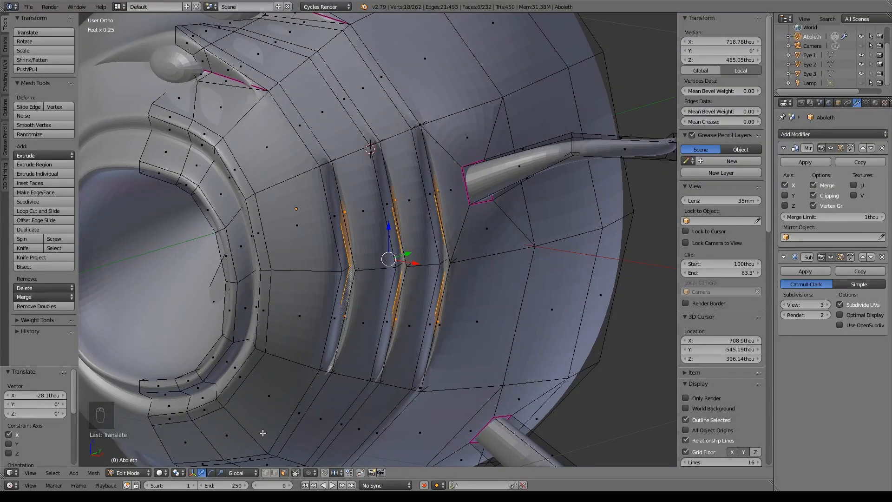
# With Individual Origins as pivot point, scale the recessed faces by 0.779, and by 0.572 along X.
pyautogui.click(177, 473)
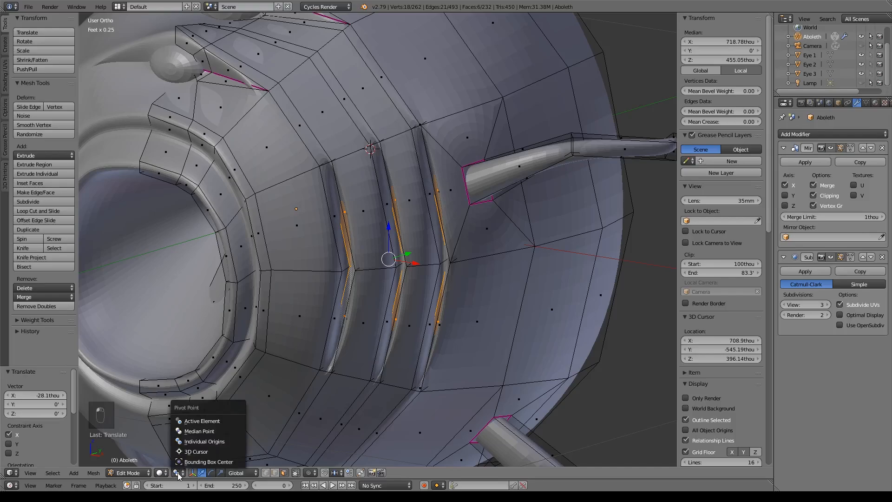
pyautogui.click(210, 441)
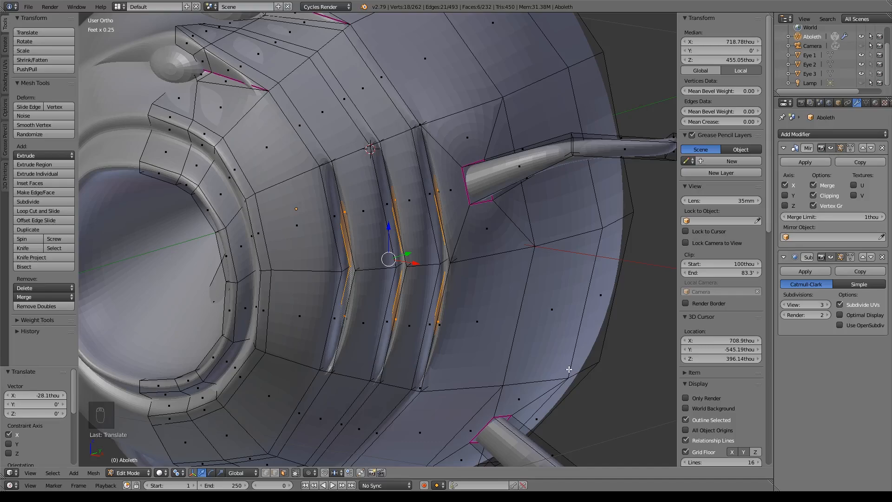
pyautogui.press('s')
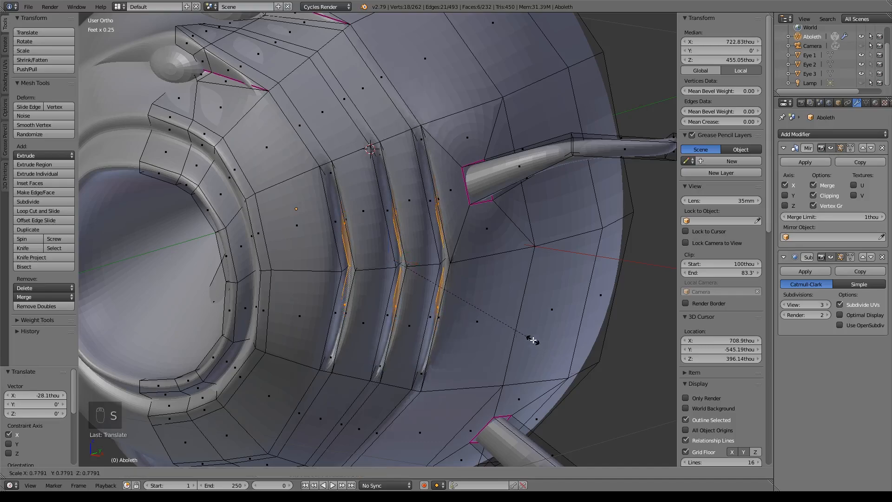
pyautogui.click(533, 340)
pyautogui.moveTo(533, 340); pyautogui.dragTo(591, 336, button='middle')
pyautogui.press('s')
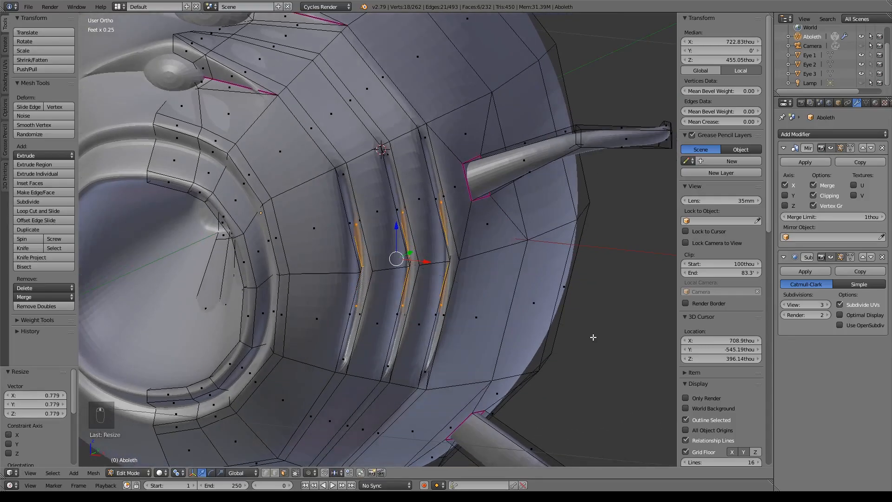
pyautogui.press('x')
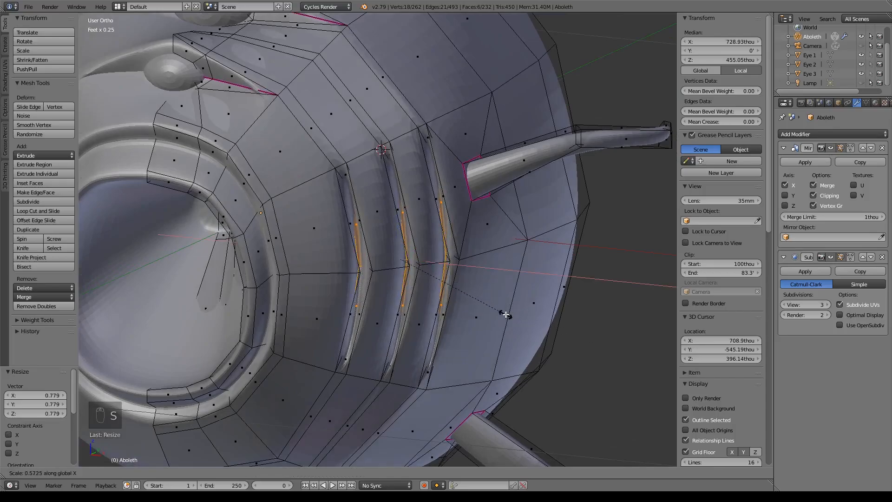
pyautogui.click(506, 315)
# Crease the edges of the six recessed faces to 1.000 and switch to vertex selection.
pyautogui.moveTo(506, 316); pyautogui.dragTo(472, 277, button='middle')
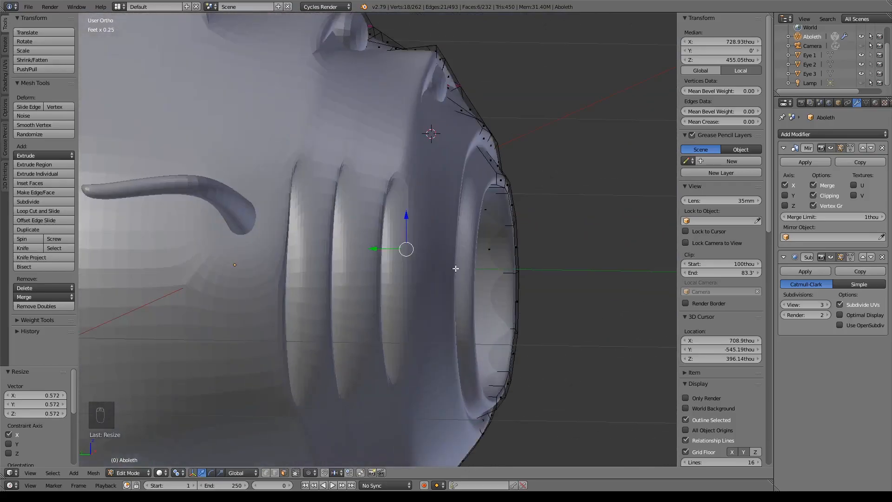
pyautogui.moveTo(466, 320); pyautogui.dragTo(204, 303, button='middle')
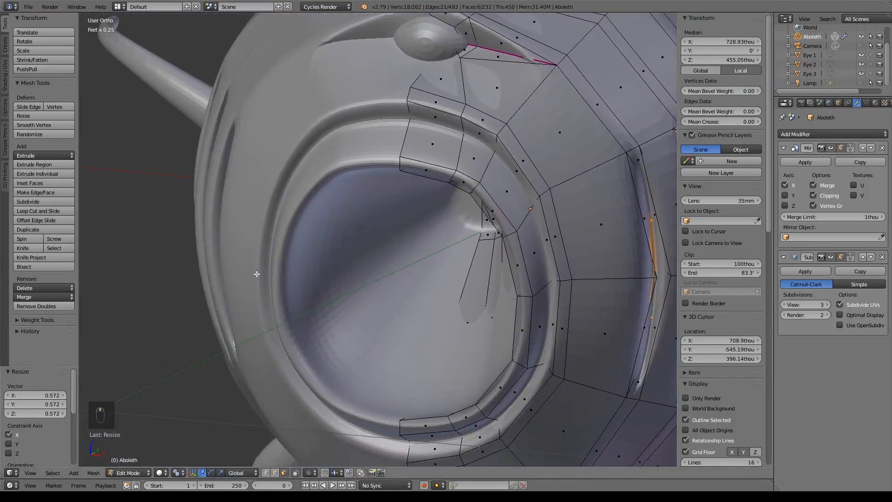
pyautogui.moveTo(226, 120); pyautogui.dragTo(212, 170, button='middle')
pyautogui.moveTo(418, 310); pyautogui.dragTo(462, 357, button='middle')
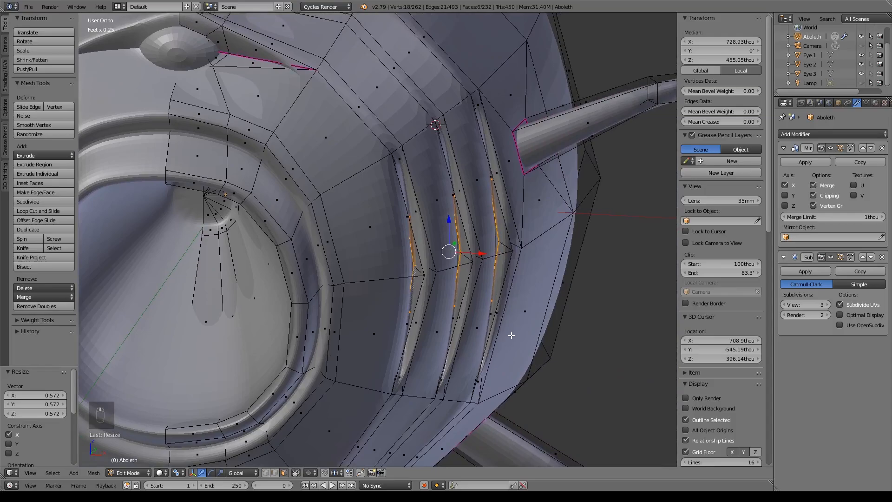
pyautogui.hotkey('shift', 'e')
pyautogui.click(352, 354)
pyautogui.moveTo(384, 348)
pyautogui.mouseDown(button='middle')
pyautogui.moveTo(317, 343)
pyautogui.moveTo(373, 346)
pyautogui.mouseUp(button='middle')
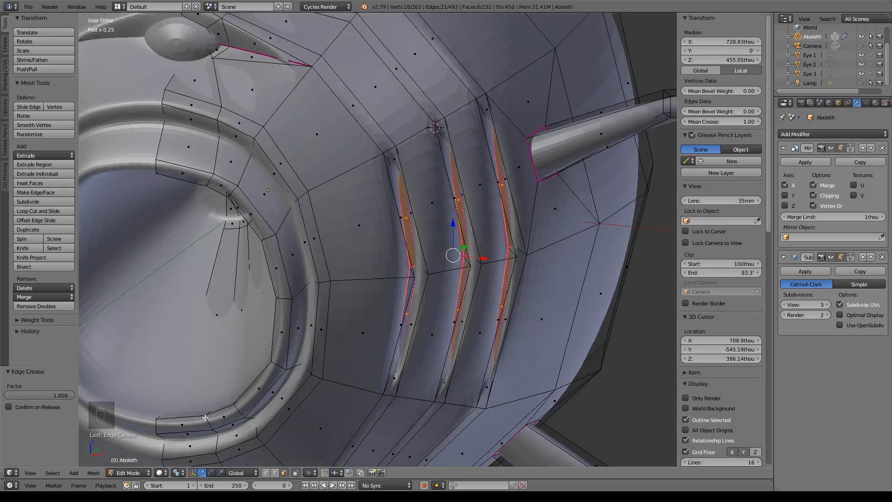
pyautogui.click(265, 472)
pyautogui.click(384, 154)
pyautogui.keyDown('shift'); pyautogui.click(394, 147); pyautogui.keyUp('shift')
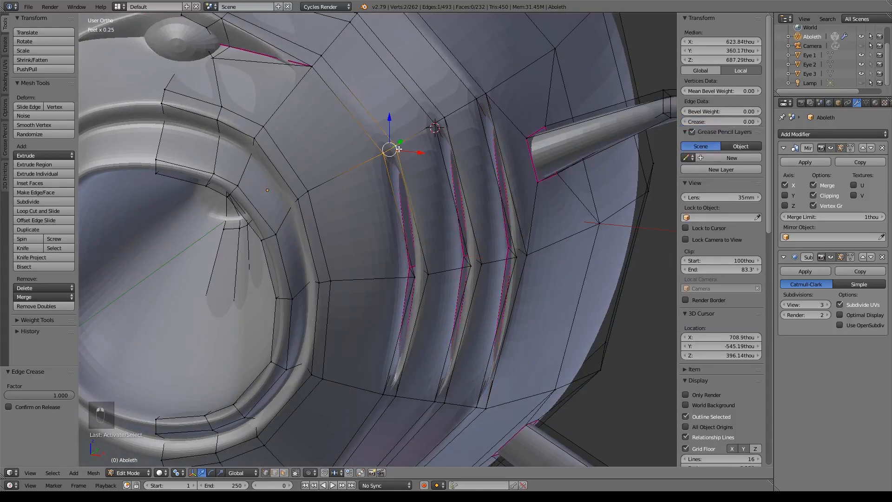
pyautogui.hotkey('shift', 'e')
pyautogui.click(472, 191)
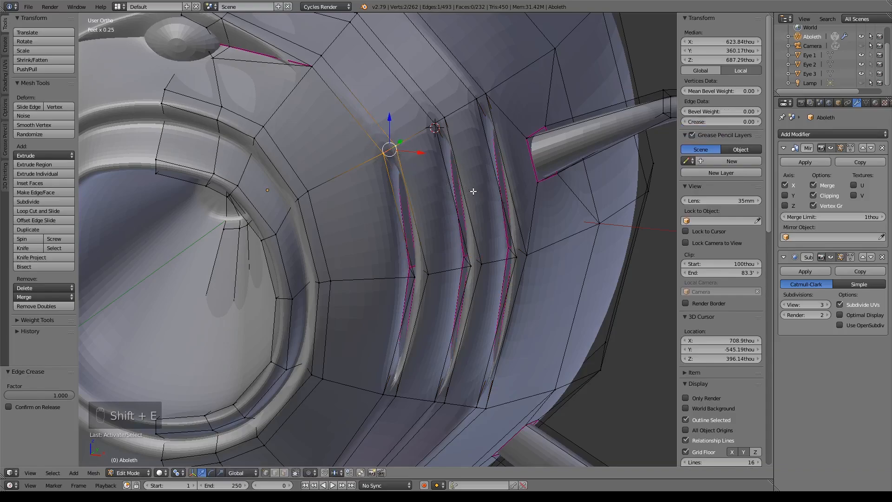
# Crease the rear rim edges of the slit nearest the mouth to 0.644 and those of the middle slit to 0.563.
pyautogui.keyDown('alt'); pyautogui.click(421, 204); pyautogui.keyUp('alt')
pyautogui.hotkey('shift', 'e')
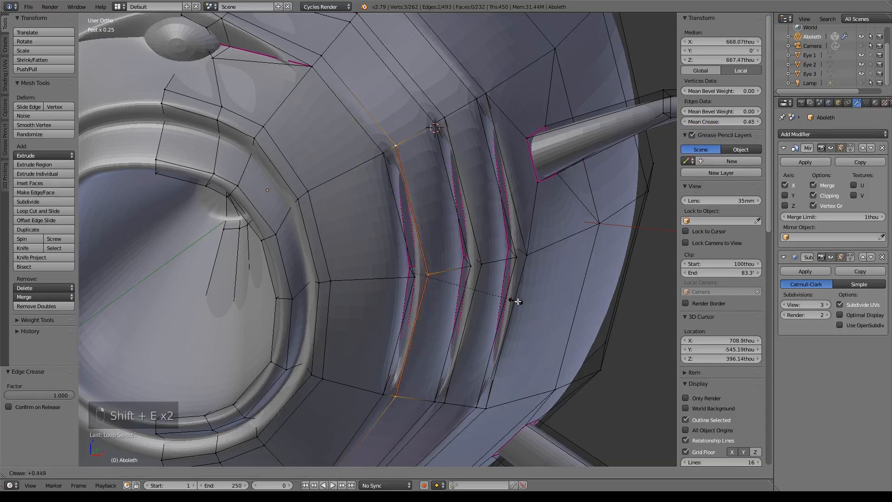
pyautogui.click(527, 305)
pyautogui.keyDown('alt'); pyautogui.click(476, 242); pyautogui.keyUp('alt')
pyautogui.hotkey('shift', 'e')
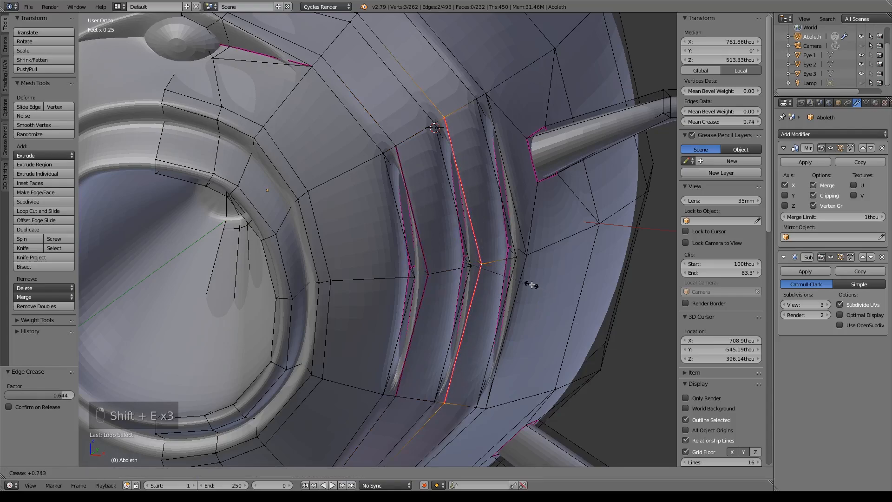
pyautogui.click(525, 281)
# Crease both rear rim edges of the third slit, nearest the side tendril, to about 0.22.
pyautogui.click(521, 221)
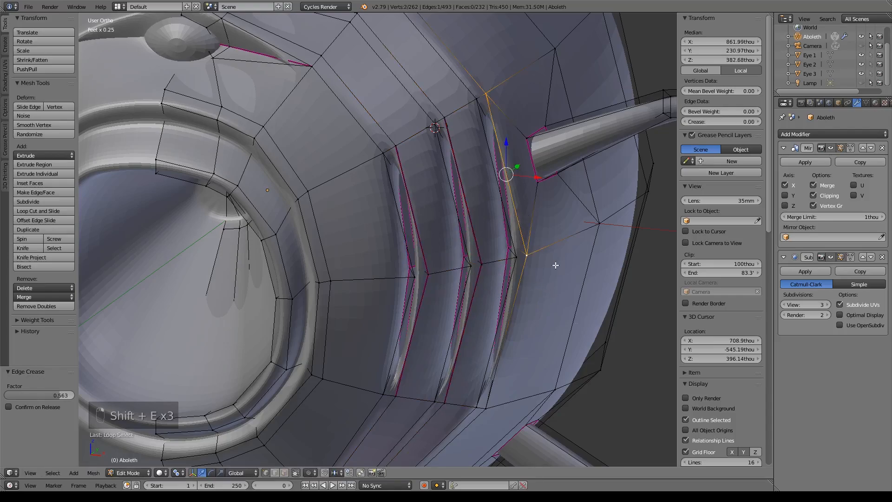
pyautogui.hotkey('shift', 'e')
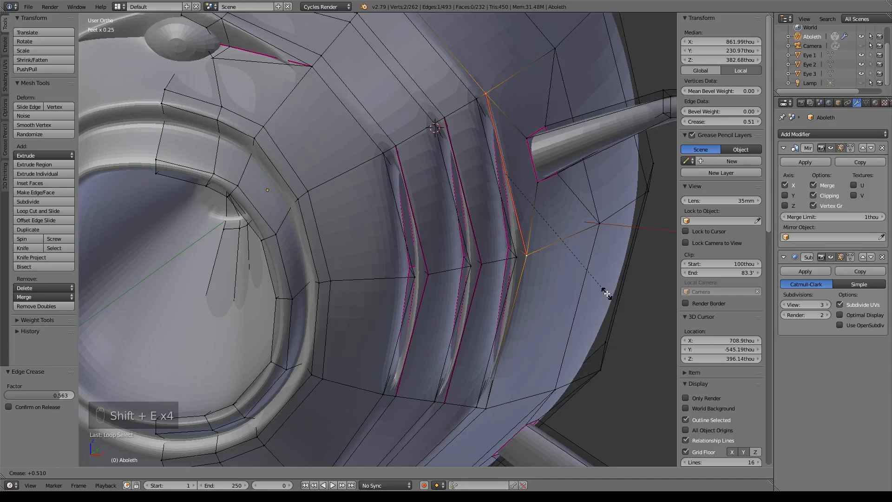
pyautogui.click(591, 291)
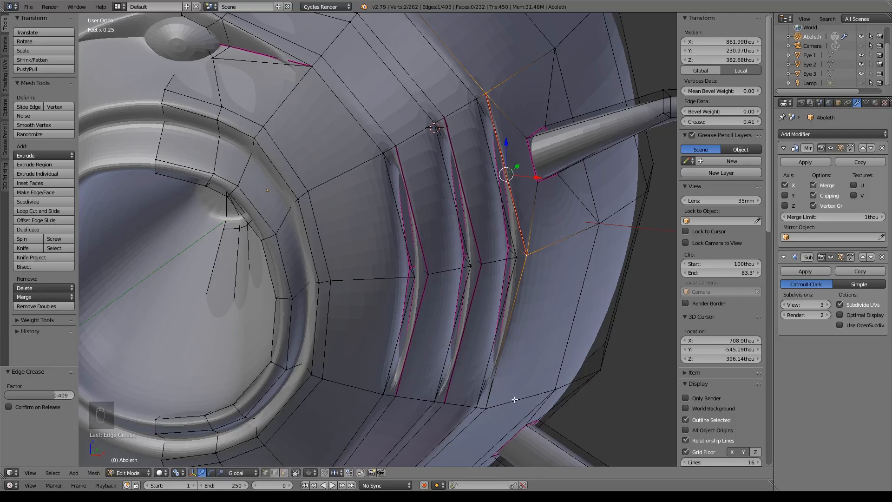
pyautogui.hotkey('ctrl', 'z')
pyautogui.keyDown('shift'); pyautogui.click(496, 405); pyautogui.keyUp('shift')
pyautogui.hotkey('shift', 'e')
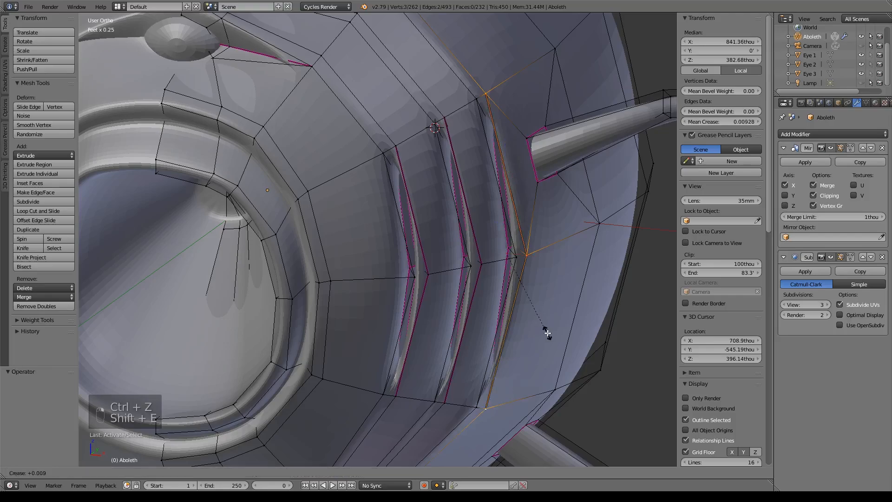
pyautogui.click(574, 335)
# Inspect the three gill slits on the smoothed head in Object Mode and in the edit mesh.
pyautogui.moveTo(528, 305); pyautogui.dragTo(511, 337, button='middle')
pyautogui.press('Tab')
pyautogui.scroll(-4, 534, 317)
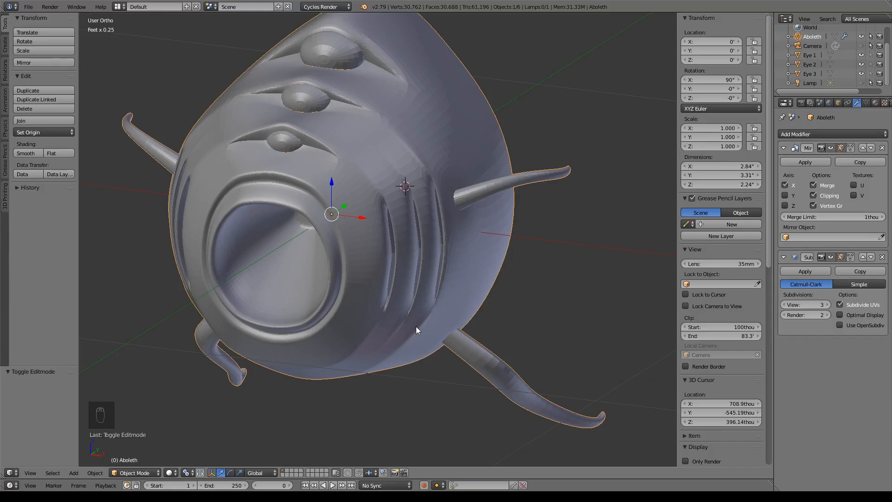
pyautogui.keyDown('shift'); pyautogui.moveTo(416, 326); pyautogui.dragTo(527, 325, button='middle'); pyautogui.keyUp('shift')
pyautogui.scroll(-3, 465, 351)
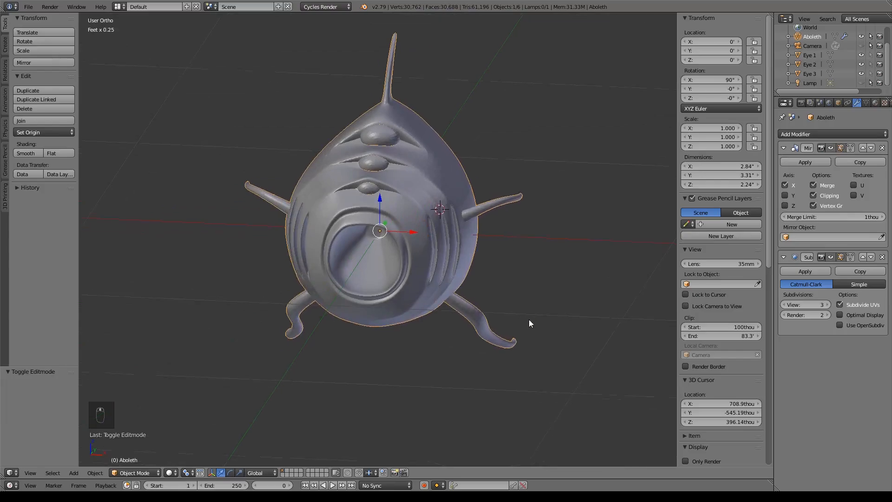
pyautogui.scroll(5, 520, 341)
pyautogui.press('Tab')
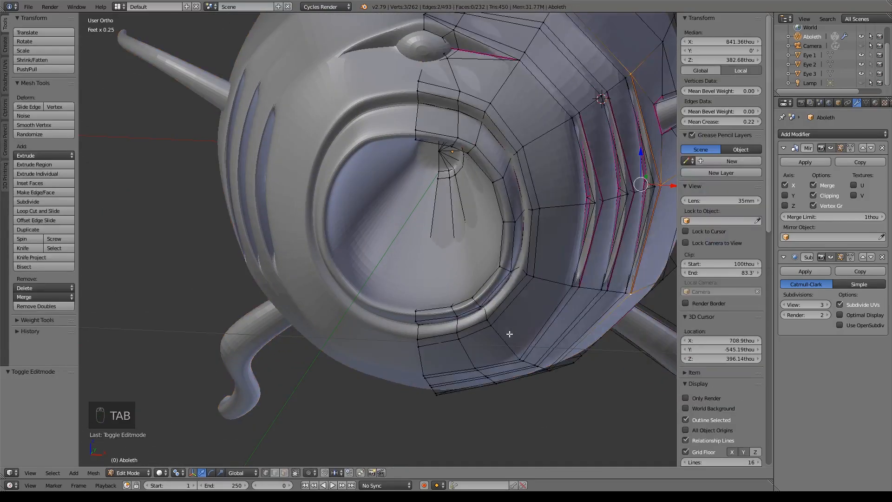
pyautogui.moveTo(512, 338); pyautogui.dragTo(467, 393, button='middle')
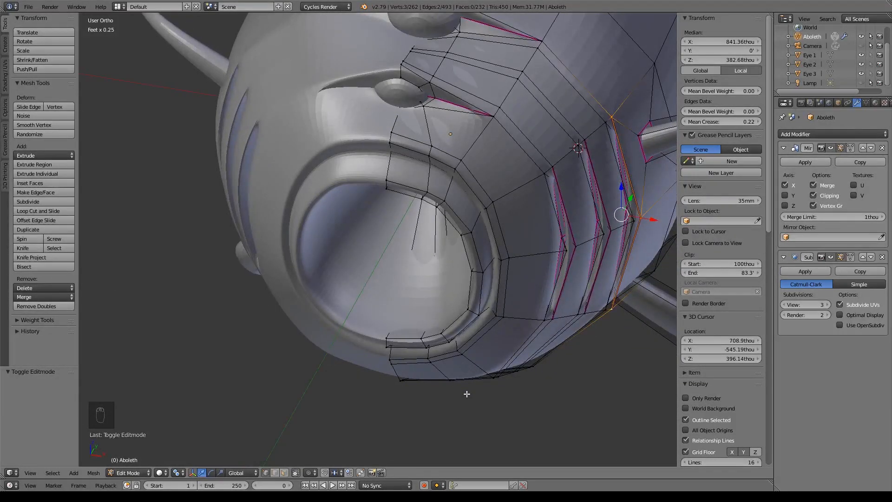
# Try to add two evenly spaced loop cuts running around the inner wall of the mouth.
pyautogui.moveTo(467, 394); pyautogui.dragTo(518, 340, button='middle')
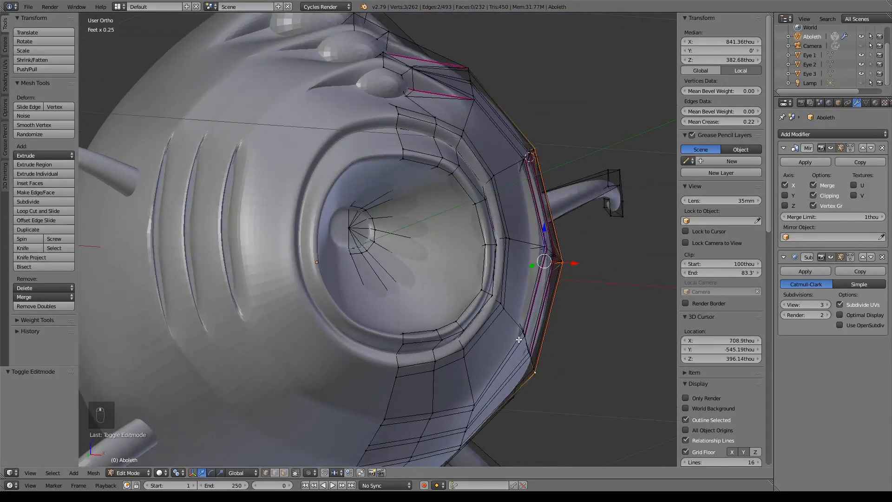
pyautogui.keyDown('shift'); pyautogui.moveTo(460, 193); pyautogui.dragTo(448, 219, button='middle'); pyautogui.keyUp('shift')
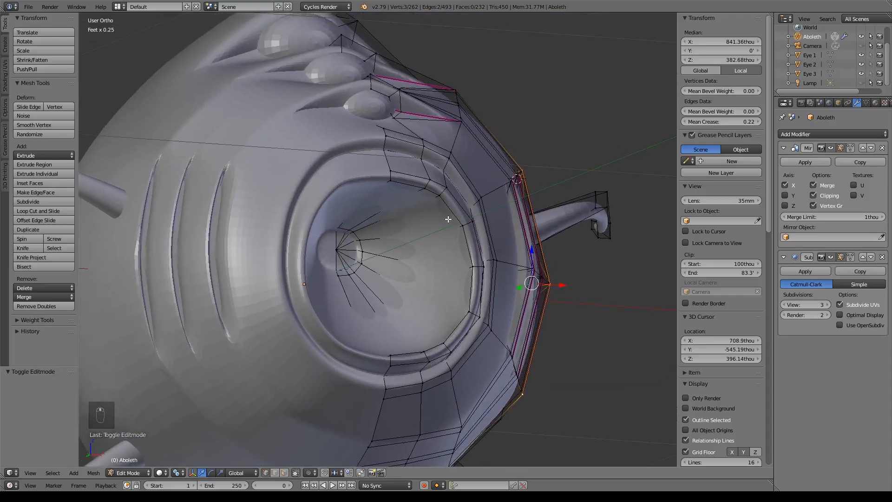
pyautogui.hotkey('ctrl', 'r')
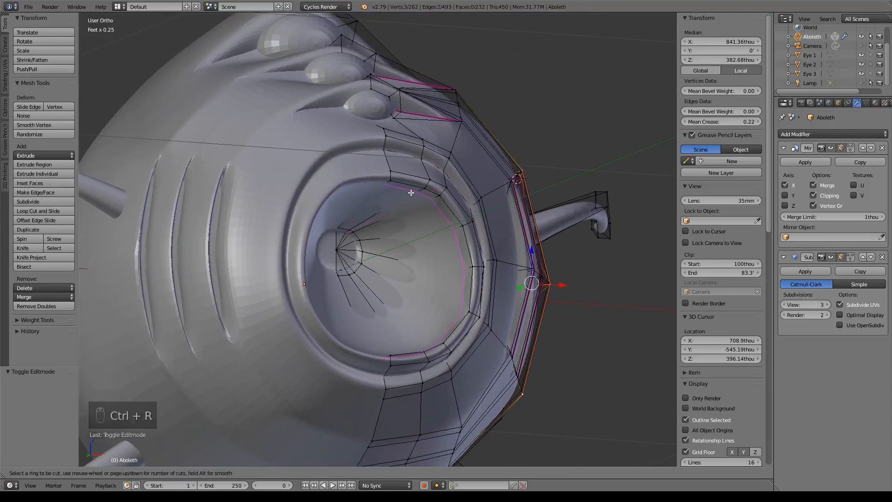
pyautogui.click(411, 192)
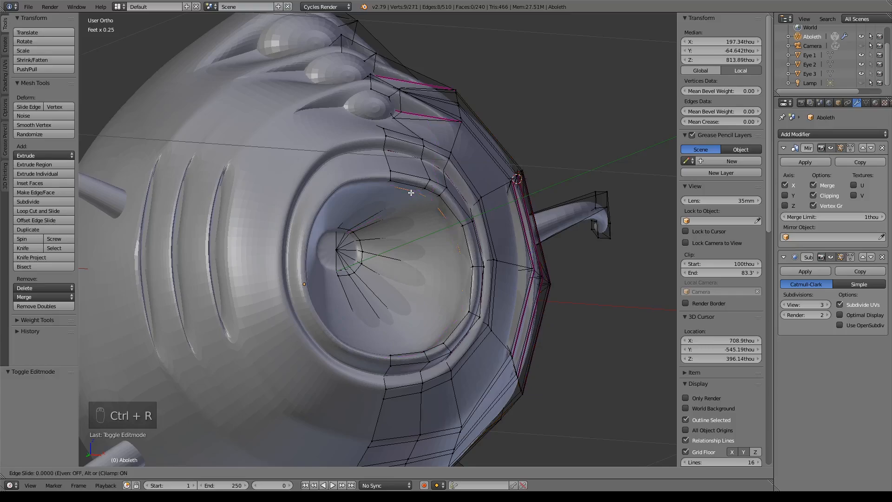
pyautogui.hotkey('ctrl', 'z')
pyautogui.hotkey('ctrl', 'r')
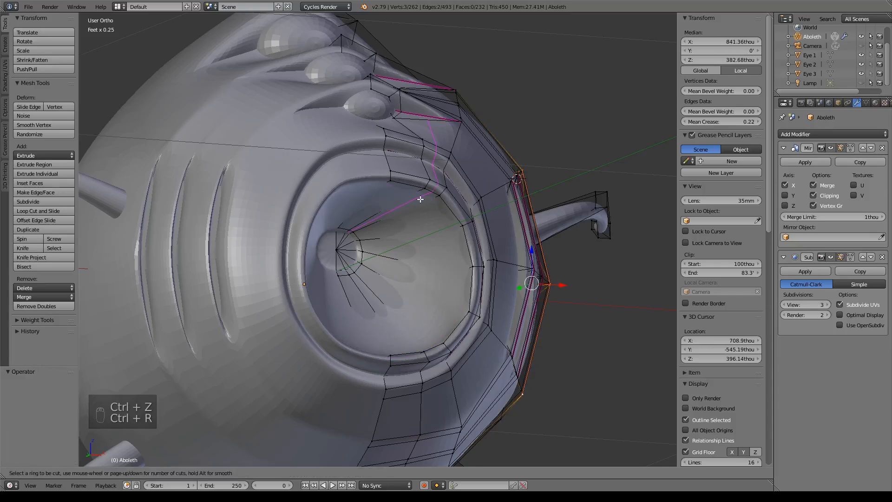
pyautogui.scroll(1, 417, 191)
pyautogui.scroll(-1, 417, 192)
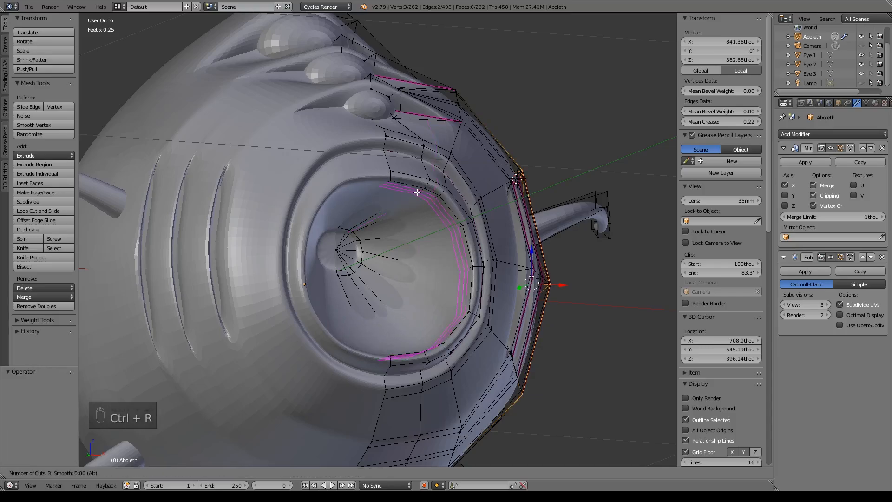
pyautogui.click(417, 192)
pyautogui.rightClick(416, 192)
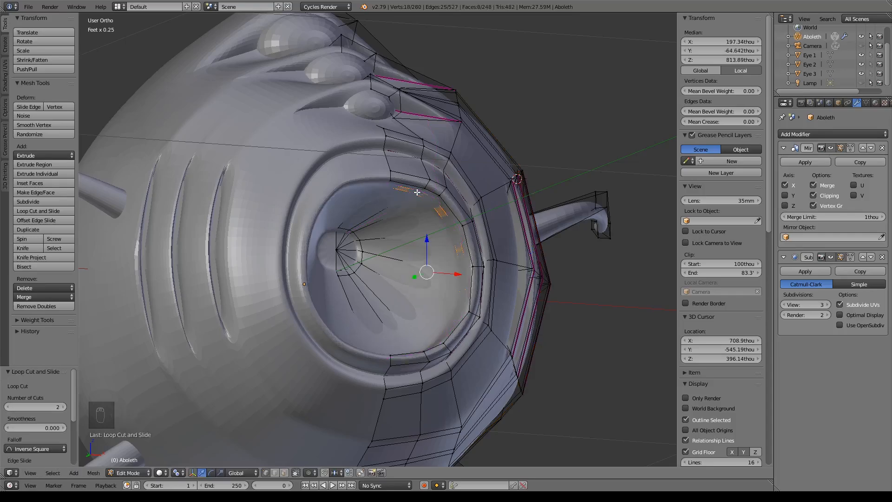
# Try to extrude one small face of the upper inner mouth wall downward as a tooth and shift it along Y.
pyautogui.press('KP_Decimal')
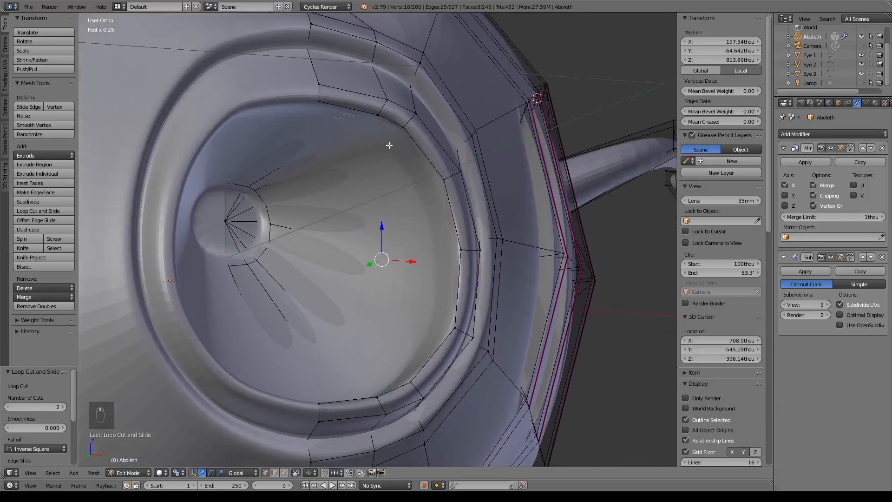
pyautogui.click(284, 473)
pyautogui.rightClick(375, 128)
pyautogui.press('e')
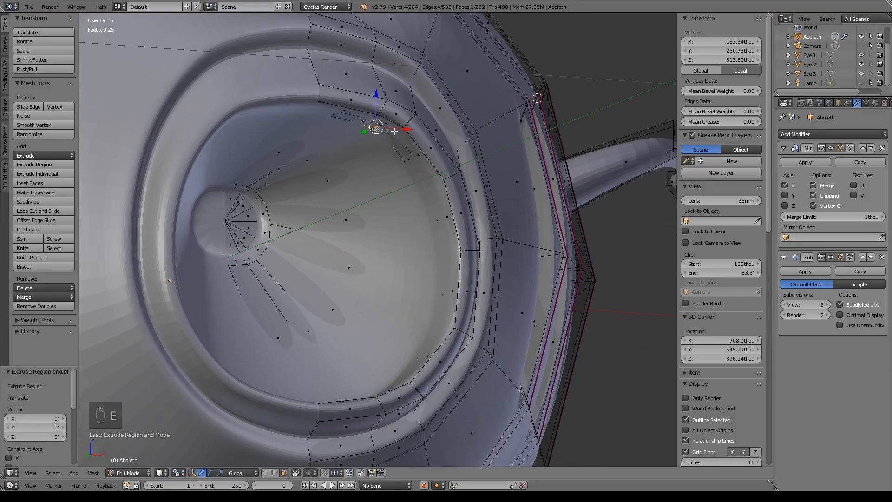
pyautogui.moveTo(377, 97); pyautogui.dragTo(379, 130)
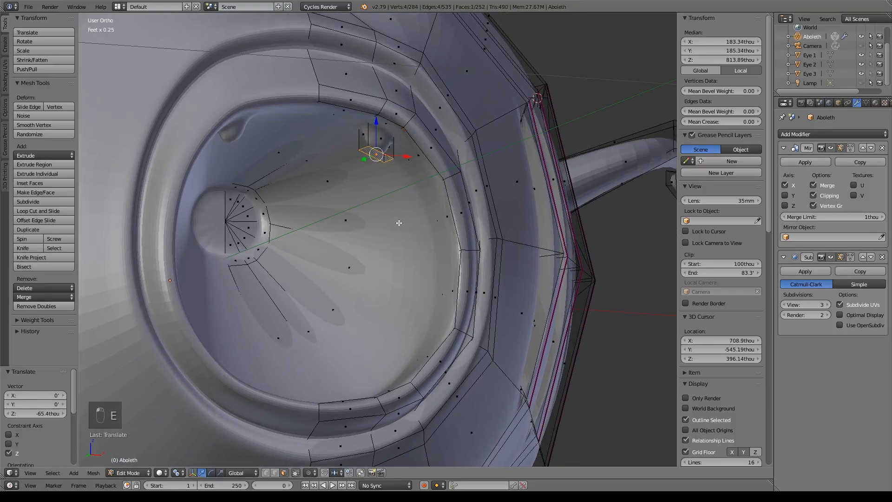
pyautogui.moveTo(398, 223); pyautogui.dragTo(403, 168, button='middle')
pyautogui.moveTo(322, 140); pyautogui.dragTo(412, 180)
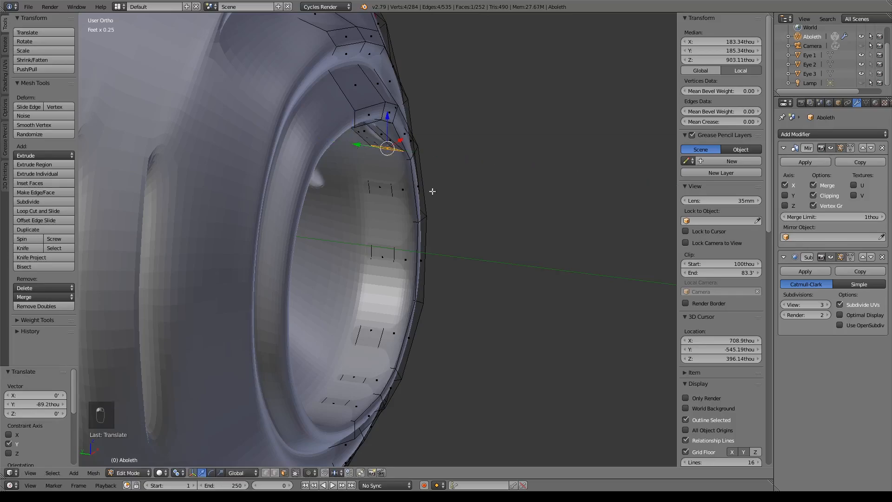
# Undo the tooth extrusion and the two loop cuts inside the mouth.
pyautogui.hotkey('ctrl', 'z')
pyautogui.hotkey('ctrl', 'z')
pyautogui.hotkey('ctrl', 'z')
pyautogui.hotkey('ctrl', 'z')
pyautogui.hotkey('ctrl', 'z')
pyautogui.hotkey('ctrl', 'z')
pyautogui.hotkey('ctrl', 'z')
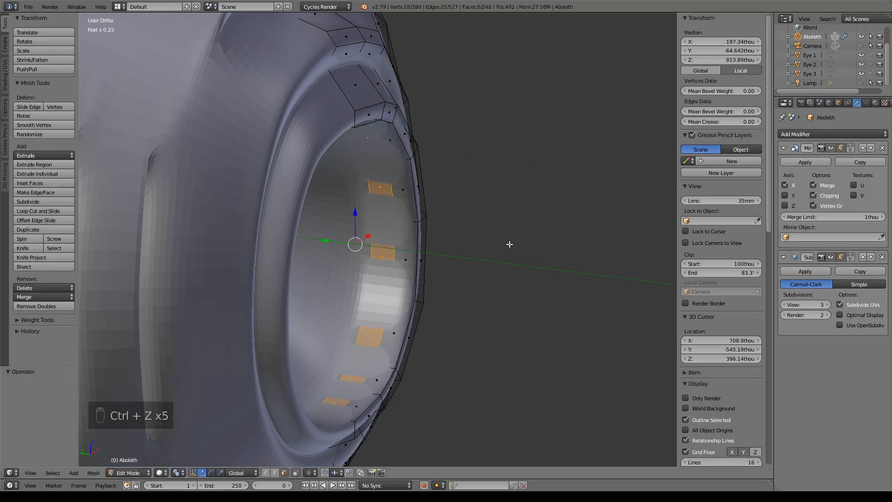
pyautogui.hotkey('ctrl', 'z')
# Return to Object Mode and study the teeth in the reference image from the front view.
pyautogui.moveTo(494, 253); pyautogui.dragTo(441, 245, button='middle')
pyautogui.press('Tab')
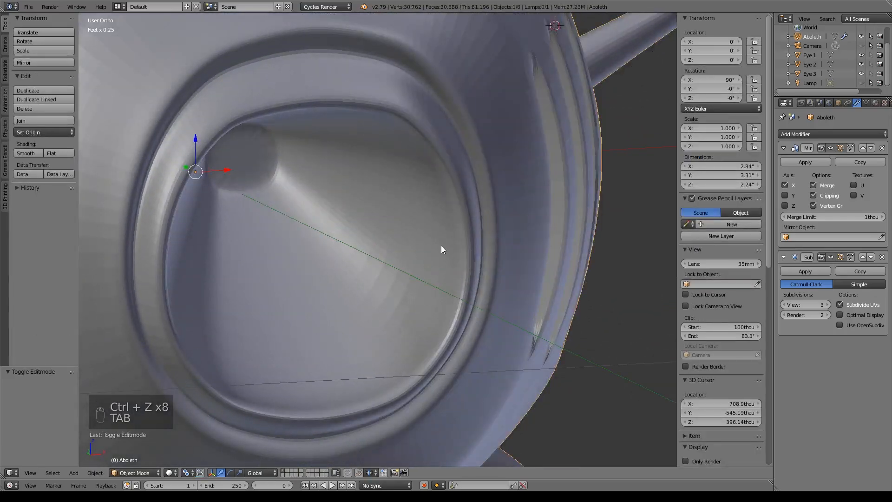
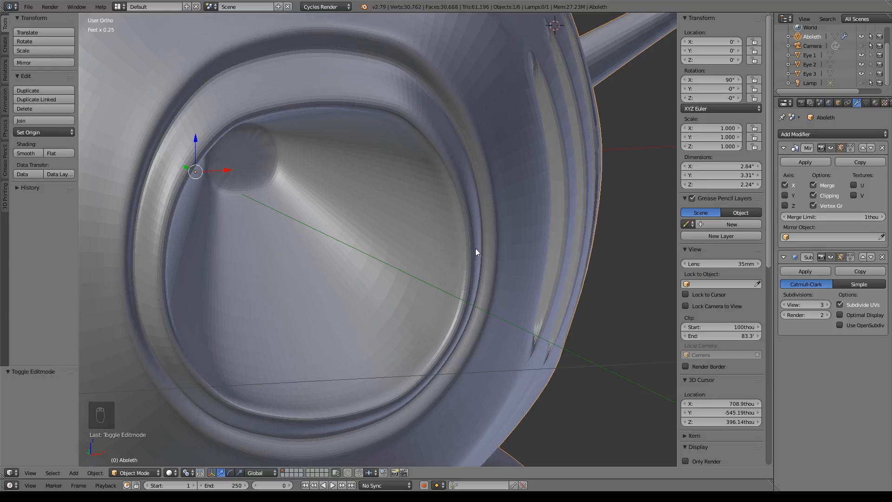
pyautogui.hotkey('shift', 'a')
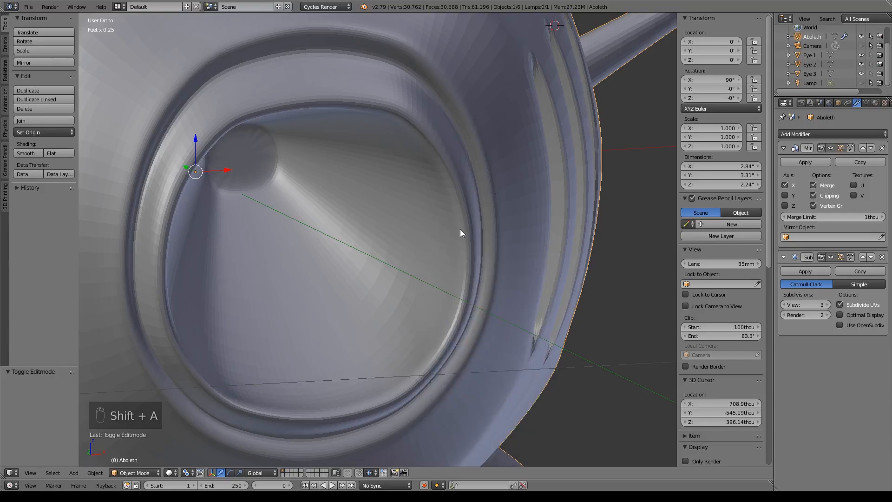
pyautogui.scroll(-4, 403, 261)
pyautogui.press('KP_1')
pyautogui.keyDown('shift'); pyautogui.moveTo(93, 186); pyautogui.dragTo(651, 265, button='middle'); pyautogui.keyUp('shift')
pyautogui.keyDown('shift'); pyautogui.moveTo(116, 200); pyautogui.dragTo(617, 250, button='middle'); pyautogui.keyUp('shift')
pyautogui.moveTo(80, 221)
pyautogui.keyDown('shift'); pyautogui.mouseDown(button='middle')
pyautogui.moveTo(360, 262)
pyautogui.moveTo(422, 93)
pyautogui.mouseUp(button='middle'); pyautogui.keyUp('shift')
pyautogui.keyDown('shift'); pyautogui.moveTo(286, 172); pyautogui.dragTo(467, 249, button='middle'); pyautogui.keyUp('shift')
pyautogui.scroll(-8, 467, 250)
pyautogui.keyDown('shift'); pyautogui.moveTo(343, 222); pyautogui.dragTo(430, 286, button='middle'); pyautogui.keyUp('shift')
pyautogui.scroll(10, 424, 260)
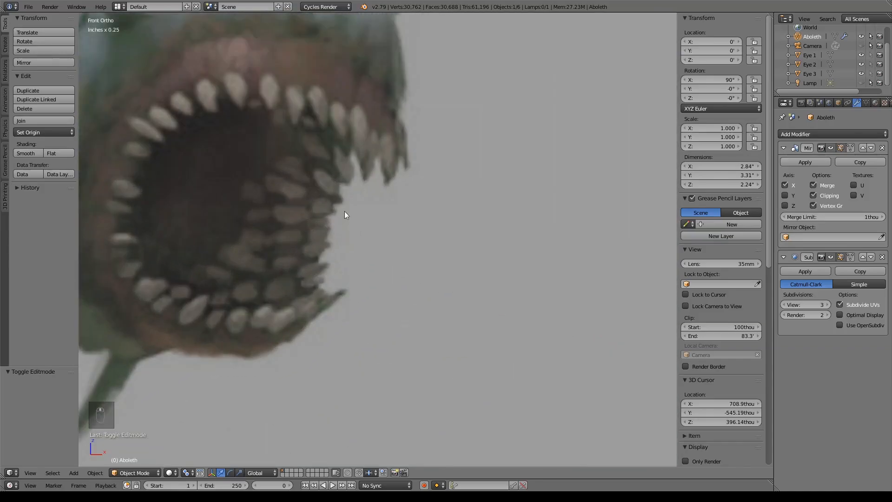
pyautogui.keyDown('shift'); pyautogui.moveTo(322, 203); pyautogui.dragTo(358, 237, button='middle'); pyautogui.keyUp('shift')
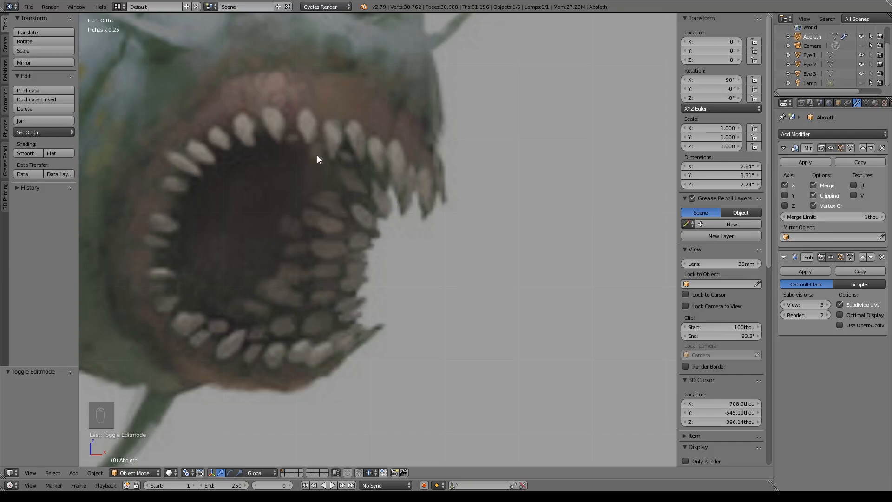
pyautogui.scroll(-10, 316, 151)
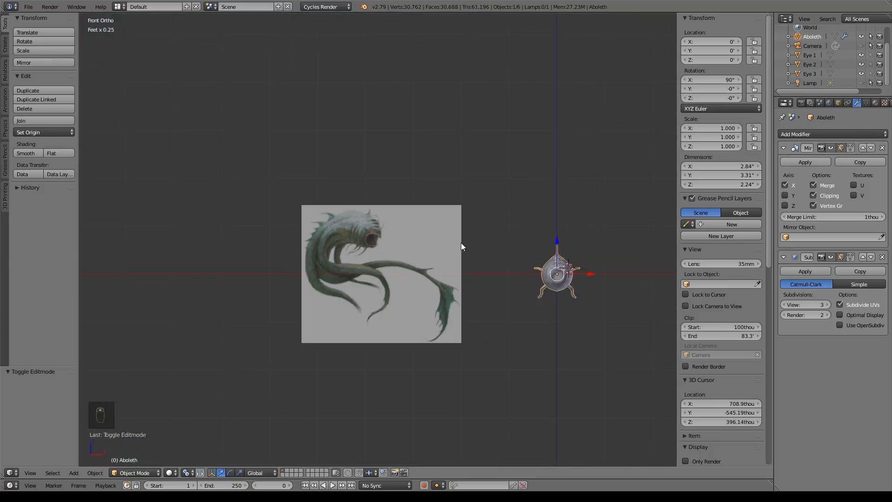
# Add a cube mesh and move it about -11.9" along X onto the reference image.
pyautogui.hotkey('shift', 's')
pyautogui.press('Escape')
pyautogui.hotkey('shift', 'a')
pyautogui.moveTo(487, 250)
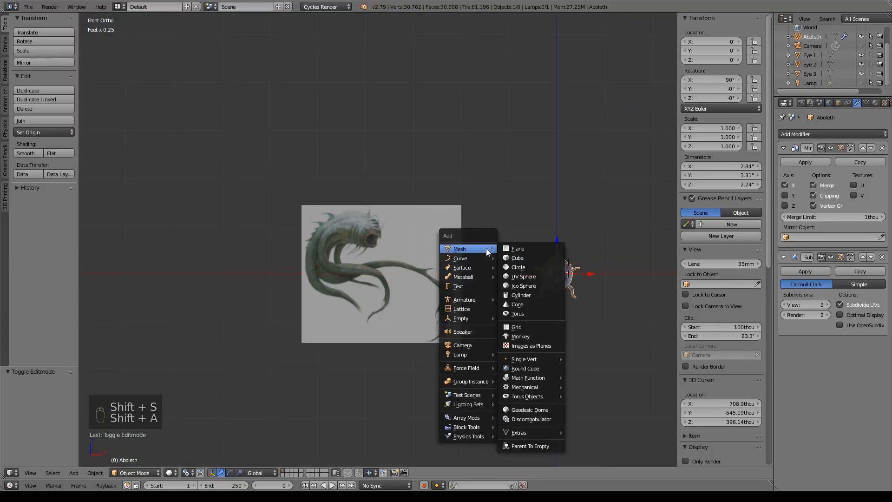
pyautogui.click(530, 258)
pyautogui.press('g')
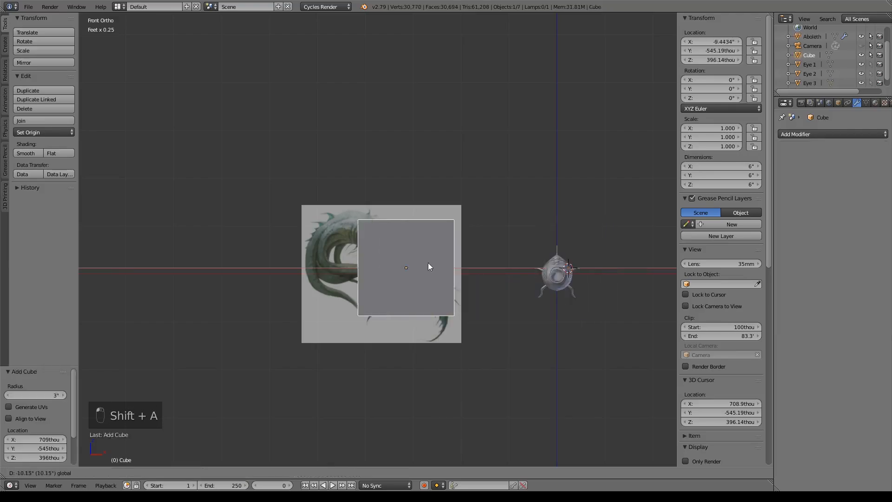
pyautogui.click(412, 263)
# Scale the cube down to about 0.058 and place it over the creature's mouth in the reference image.
pyautogui.scroll(6, 414, 264)
pyautogui.press('s')
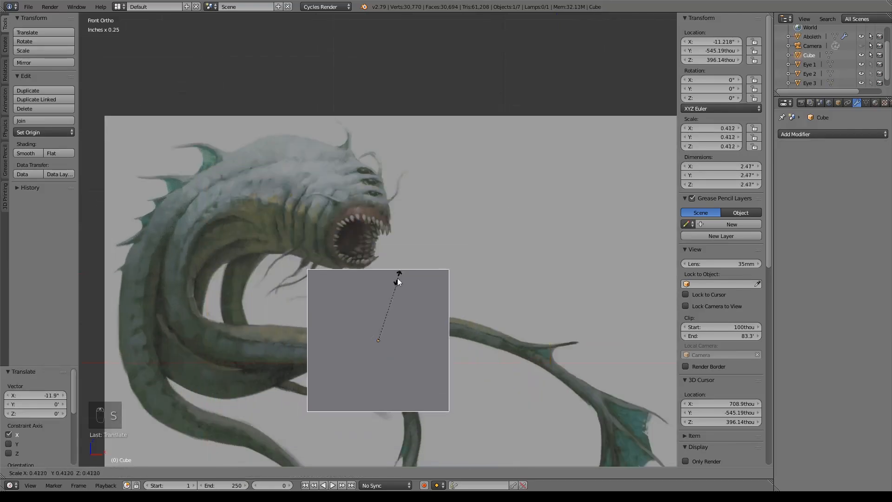
pyautogui.click(383, 331)
pyautogui.press('g')
pyautogui.click(373, 243)
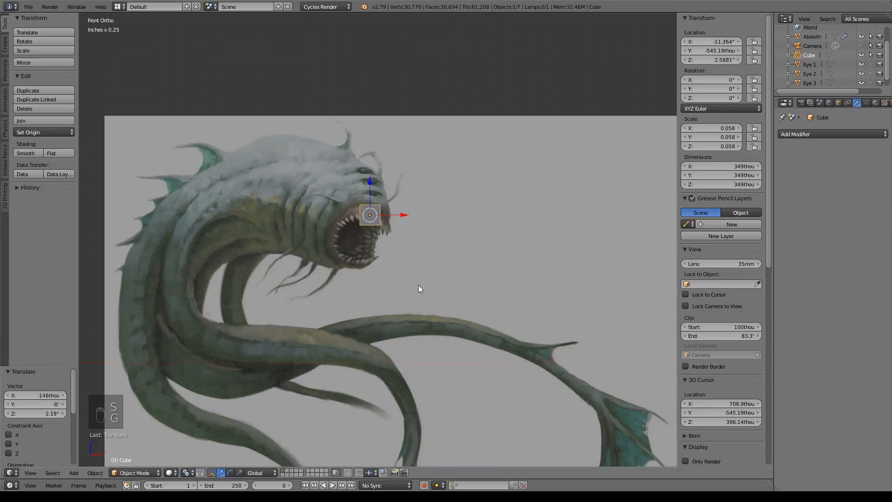
# Move the small cube along X and Z to the empty area beside the reference mouth, about X -10.74" and Z 2.31".
pyautogui.scroll(9, 417, 285)
pyautogui.keyDown('shift'); pyautogui.scroll(3, 395, 237); pyautogui.keyUp('shift')
pyautogui.click(376, 166)
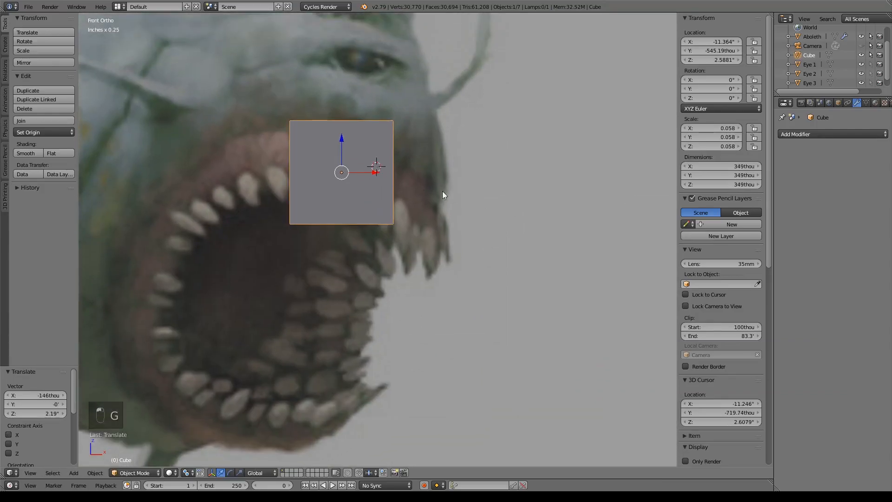
pyautogui.press('g')
pyautogui.press('x')
pyautogui.click(534, 188)
pyautogui.press('g')
pyautogui.press('z')
pyautogui.click(530, 248)
pyautogui.press('g')
pyautogui.press('x')
pyautogui.click(557, 254)
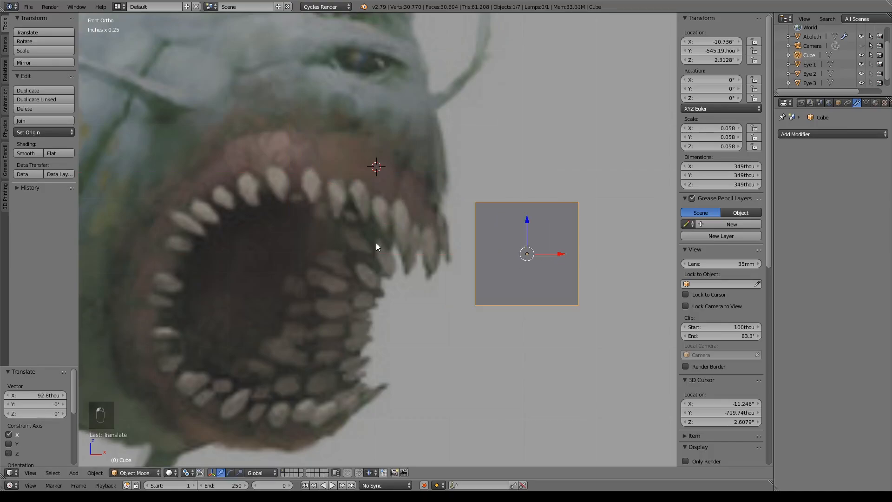
pyautogui.keyDown('shift'); pyautogui.moveTo(453, 244); pyautogui.dragTo(383, 235, button='middle'); pyautogui.keyUp('shift')
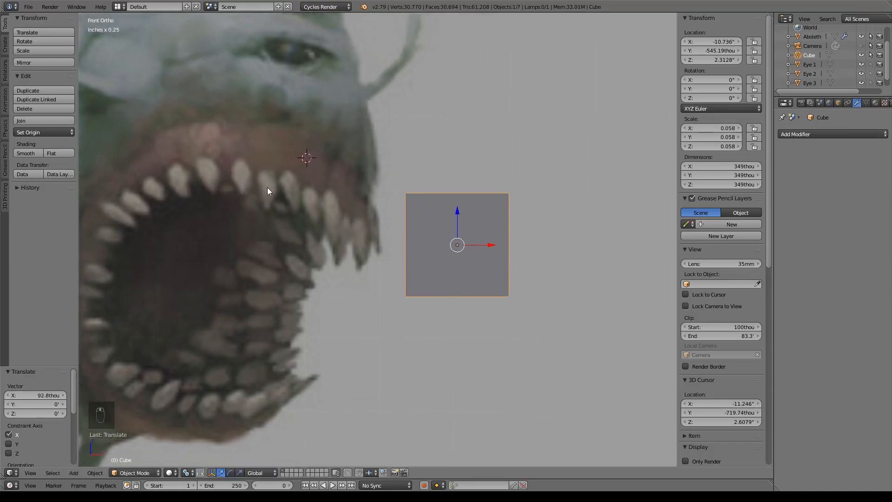
# Cut a vertical centre loop through the cube and pull its lower middle vertices down about 329 thou into a point.
pyautogui.press('Tab')
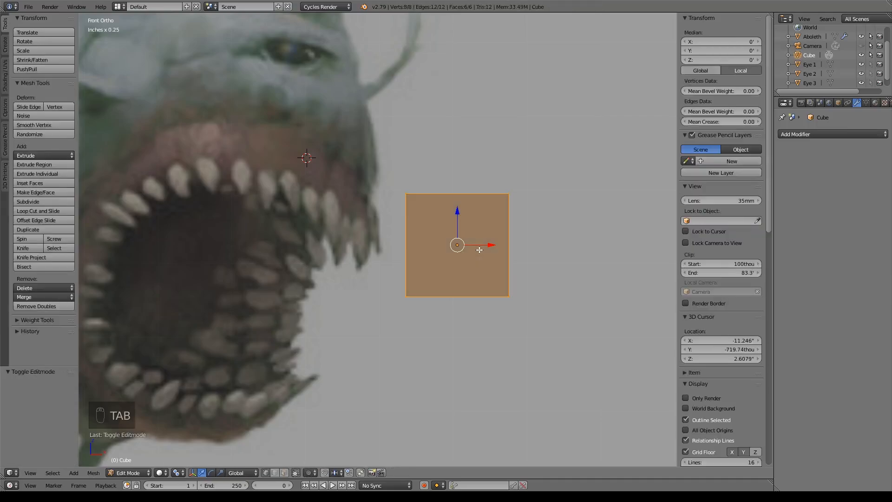
pyautogui.hotkey('ctrl', 'r')
pyautogui.click(459, 196)
pyautogui.press('a')
pyautogui.press('z')
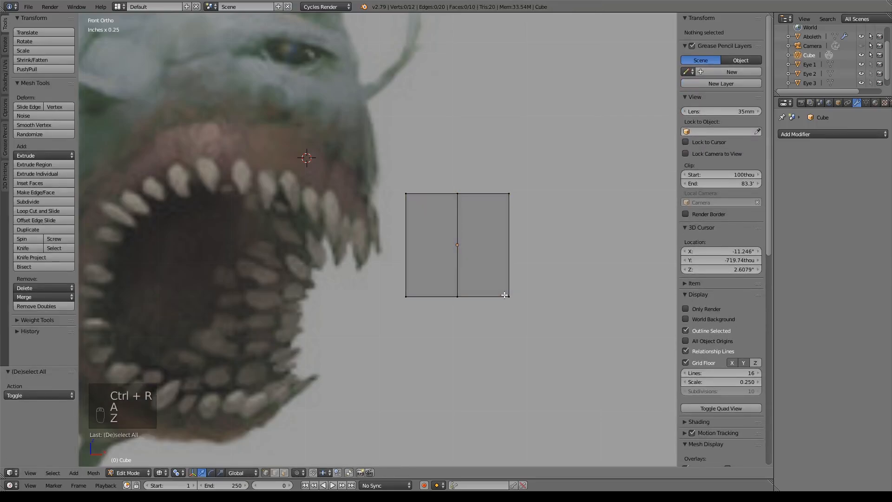
pyautogui.press('b')
pyautogui.moveTo(449, 281); pyautogui.dragTo(471, 306)
pyautogui.moveTo(457, 261); pyautogui.dragTo(464, 366)
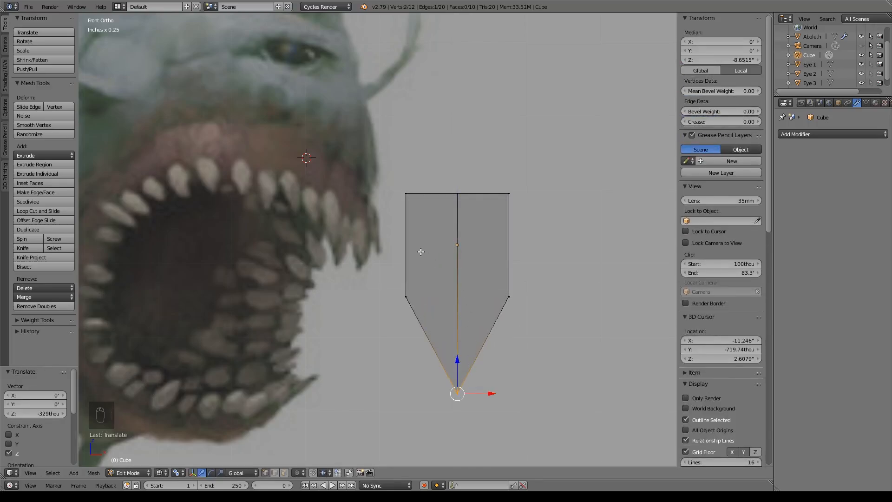
# Add a horizontal loop cut around the tooth's upper part and widen it along X.
pyautogui.hotkey('ctrl', 'r')
pyautogui.click(404, 245)
pyautogui.rightClick(405, 244)
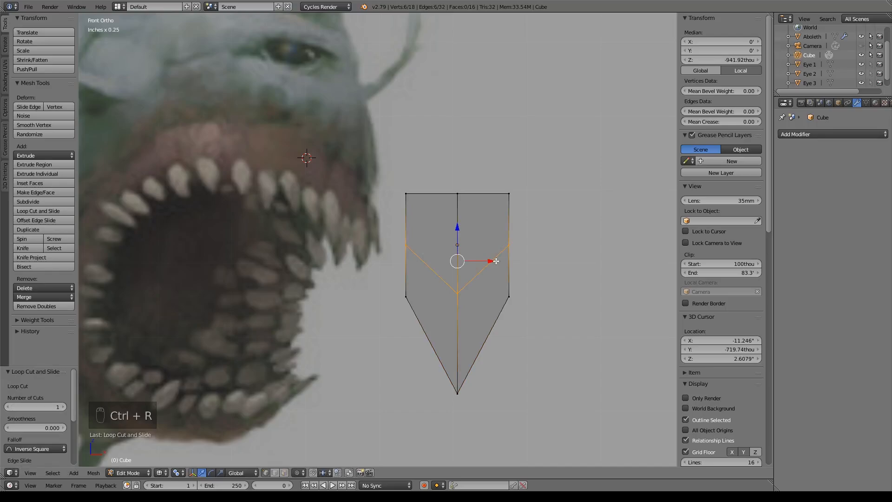
pyautogui.press('s')
pyautogui.press('x')
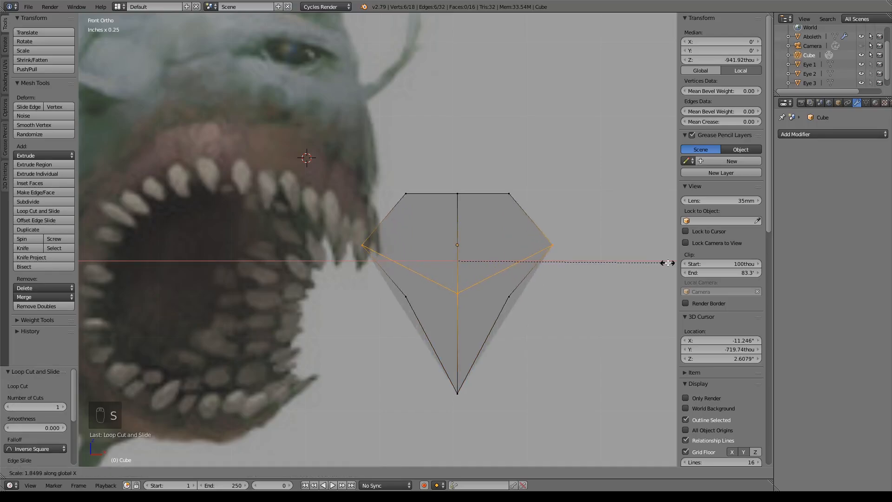
pyautogui.click(634, 262)
# Select the whole tooth mesh and scale it along Y to about 0.681 in the right side view.
pyautogui.press('a')
pyautogui.press('a')
pyautogui.press('a')
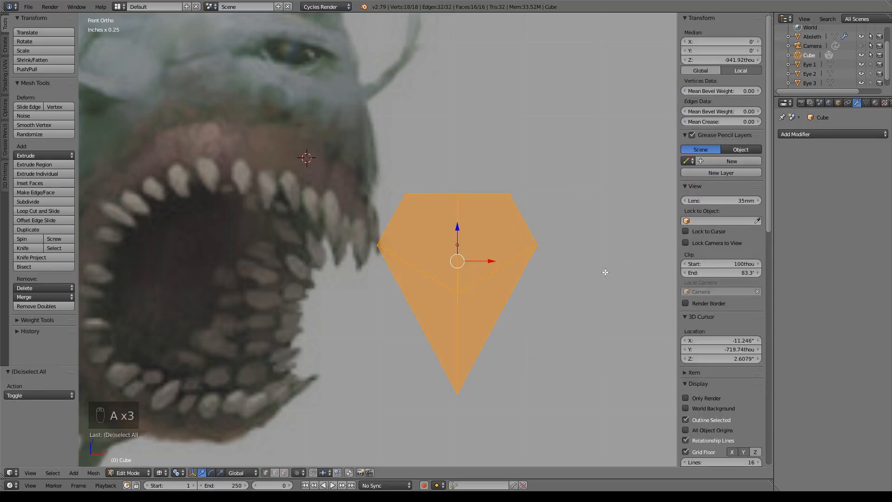
pyautogui.press('KP_3')
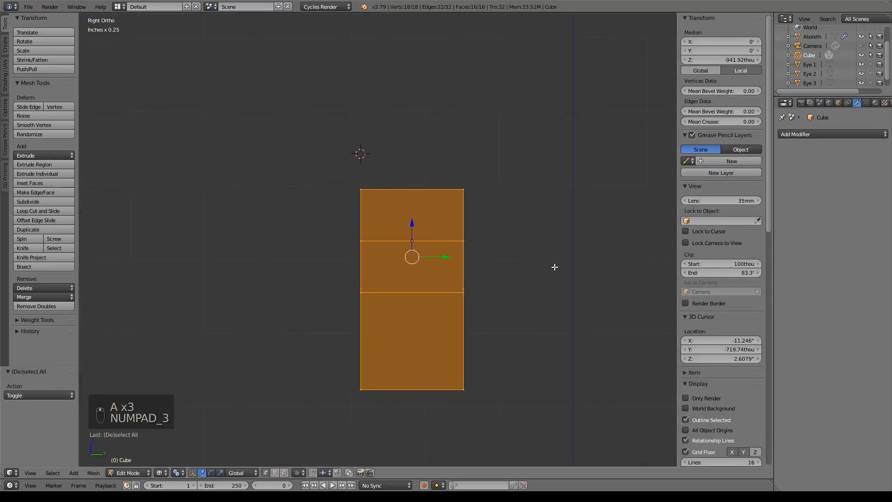
pyautogui.press('s')
pyautogui.press('y')
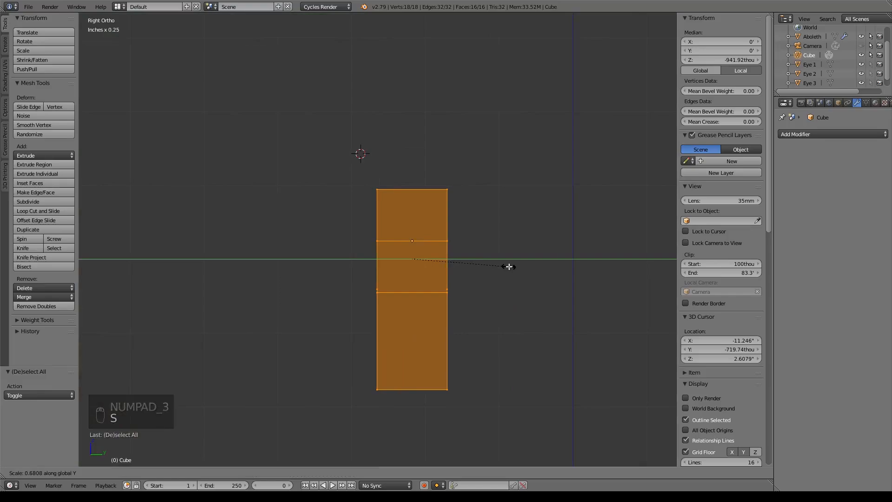
pyautogui.click(508, 266)
# Select the two vertices at the tooth's tip and scale them together to about 0.482.
pyautogui.rightClick(443, 388)
pyautogui.keyDown('shift'); pyautogui.rightClick(381, 391); pyautogui.keyUp('shift')
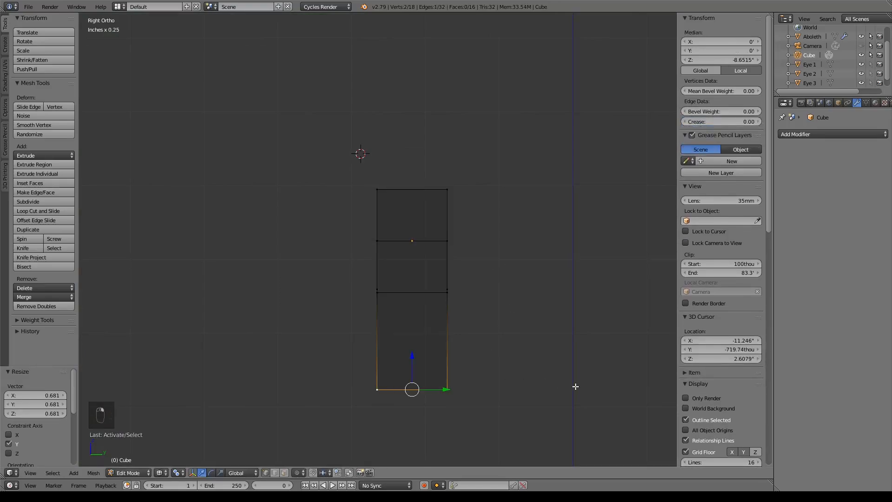
pyautogui.press('s')
pyautogui.click(490, 390)
pyautogui.moveTo(490, 390)
pyautogui.mouseDown(button='middle')
pyautogui.moveTo(528, 368)
pyautogui.moveTo(518, 364)
pyautogui.mouseUp(button='middle')
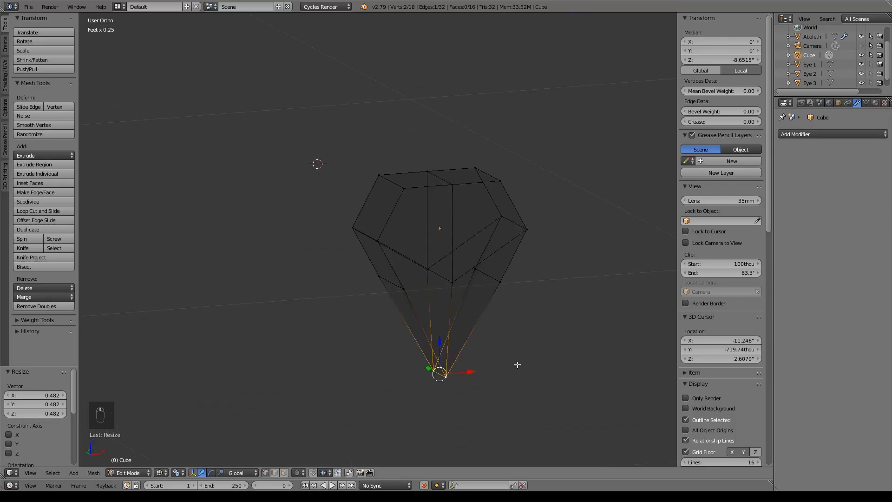
# Rename the finished cube object as Tooth and scale it uniformly to about 0.303 in the front view.
pyautogui.press('KP_1')
pyautogui.press('z')
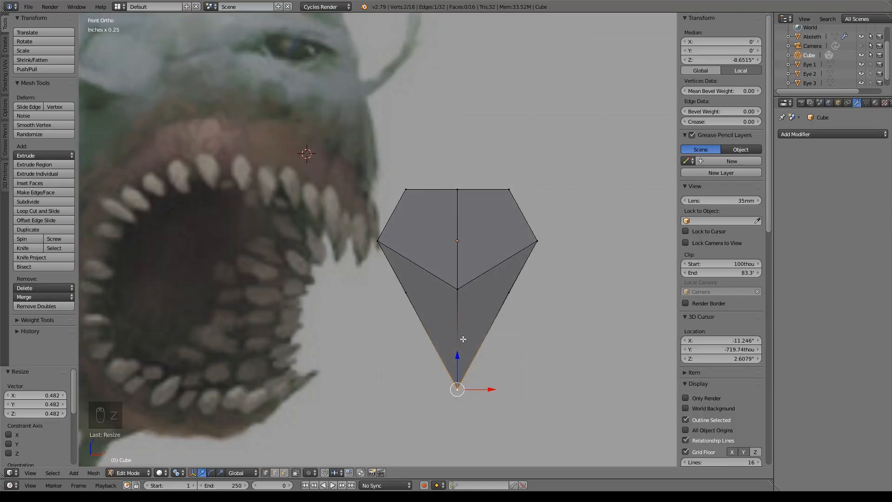
pyautogui.press('Tab')
pyautogui.scroll(-5, 481, 328)
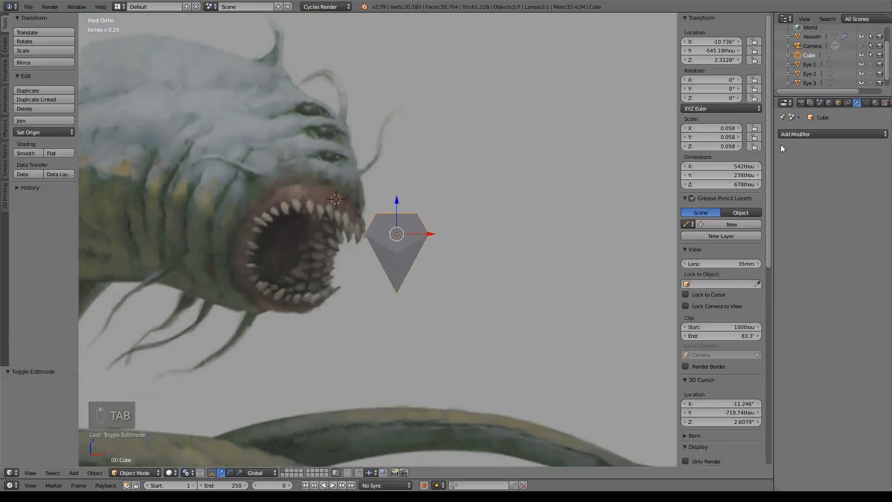
pyautogui.doubleClick(810, 54)
pyautogui.write('Tooth')
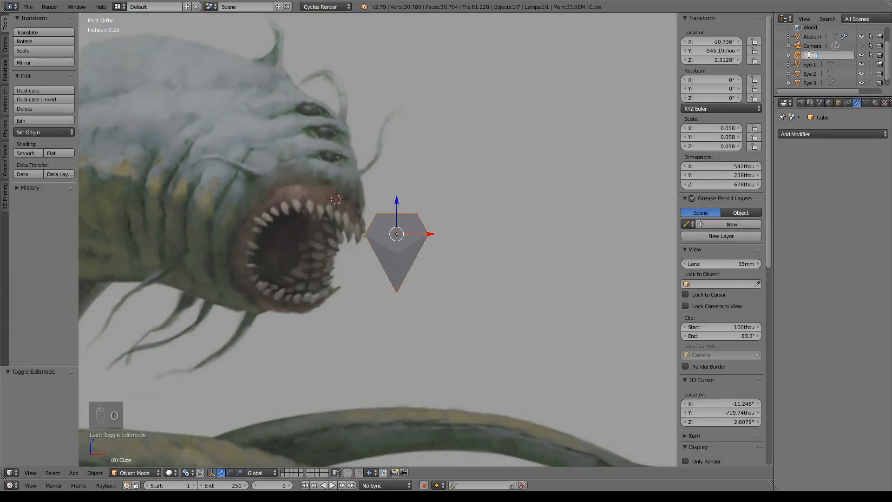
pyautogui.press('Return')
pyautogui.scroll(-1, 809, 55)
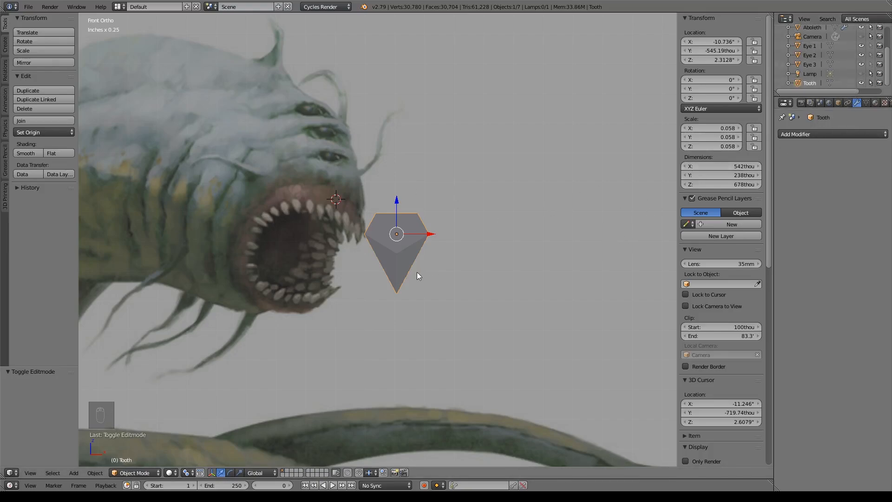
pyautogui.press('s')
pyautogui.click(414, 255)
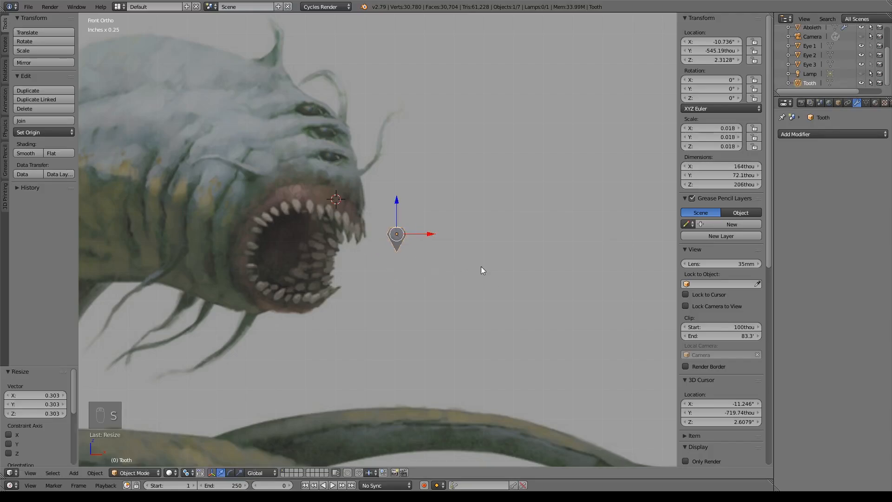
# Duplicate the tooth about 243 thou along X and stretch the copy along Z to about 1.911.
pyautogui.hotkey('shift', 'd')
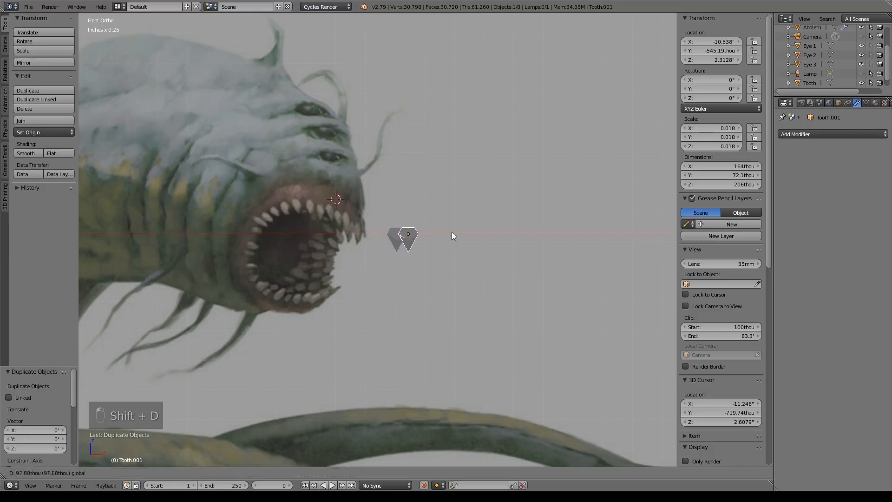
pyautogui.click(464, 235)
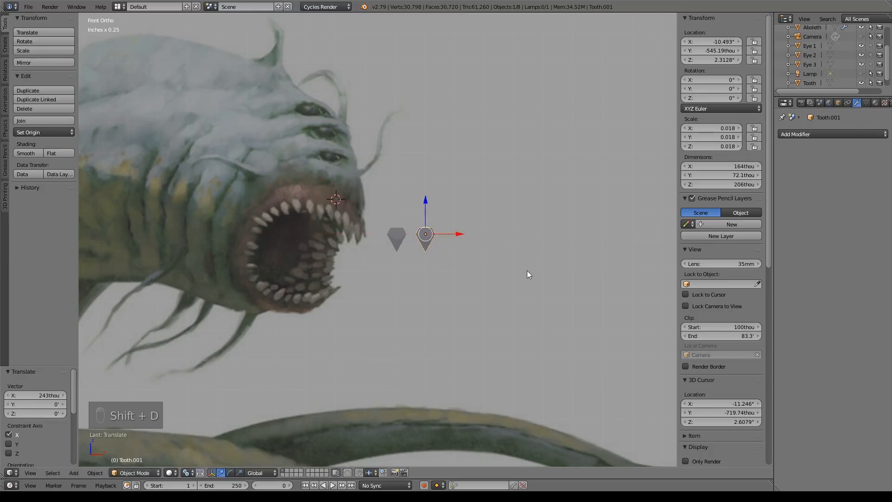
pyautogui.press('s')
pyautogui.press('z')
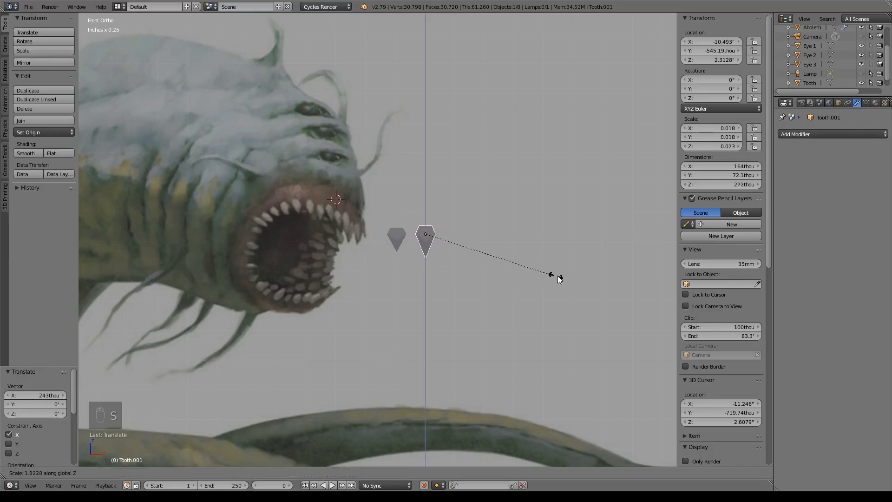
pyautogui.click(616, 276)
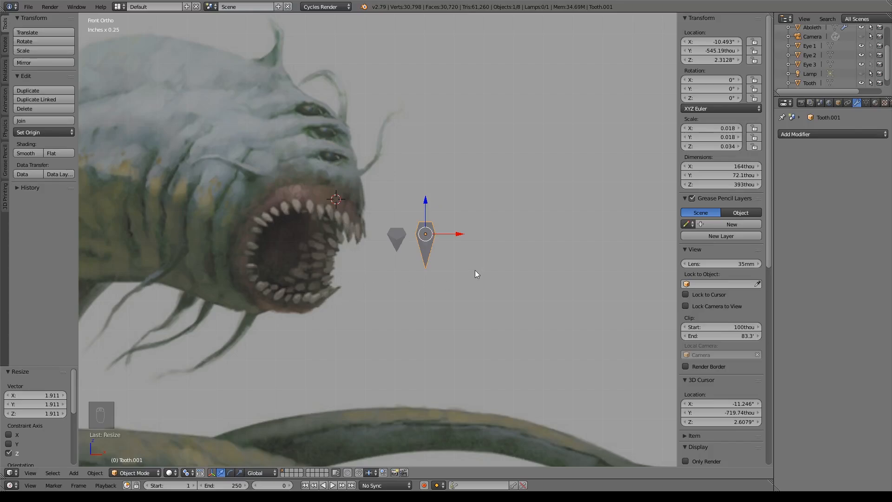
# Duplicate the original short tooth and move the copy about -478 thou along X, onto the mouth in the reference image.
pyautogui.click(395, 234)
pyautogui.hotkey('shift', 'd')
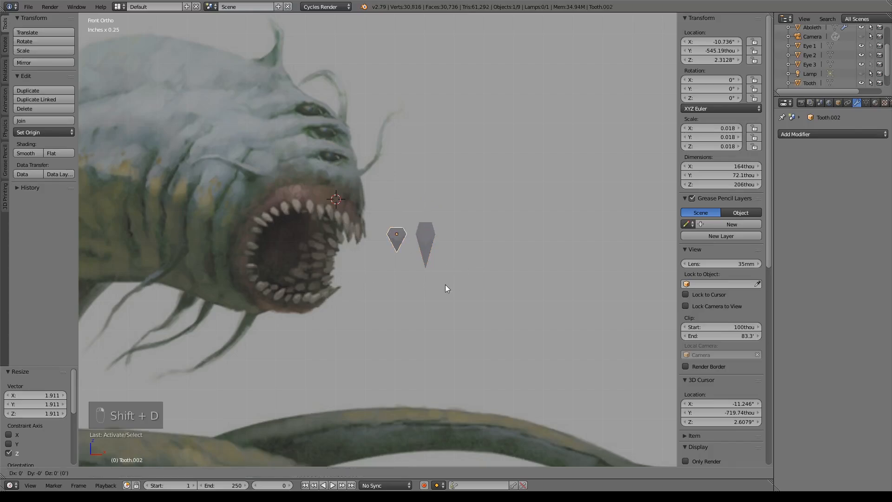
pyautogui.press('x')
pyautogui.click(365, 232)
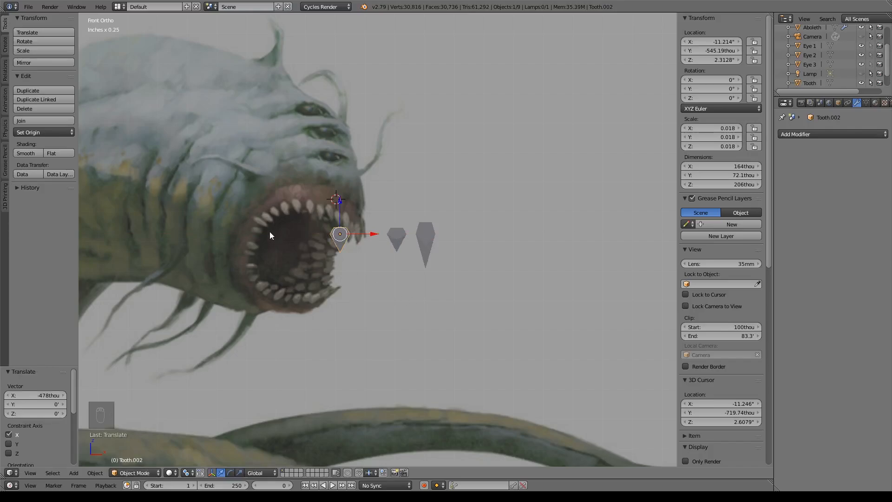
# Widen the copied tooth along X, scale it uniformly to about 0.596 and lower it about 31.3 thou.
pyautogui.press('s')
pyautogui.press('x')
pyautogui.click(408, 248)
pyautogui.press('s')
pyautogui.click(388, 274)
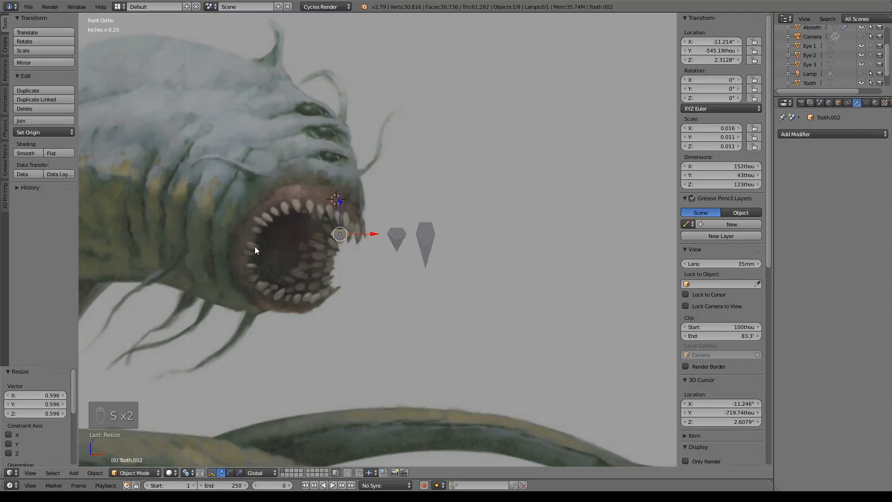
pyautogui.moveTo(339, 203); pyautogui.dragTo(354, 209)
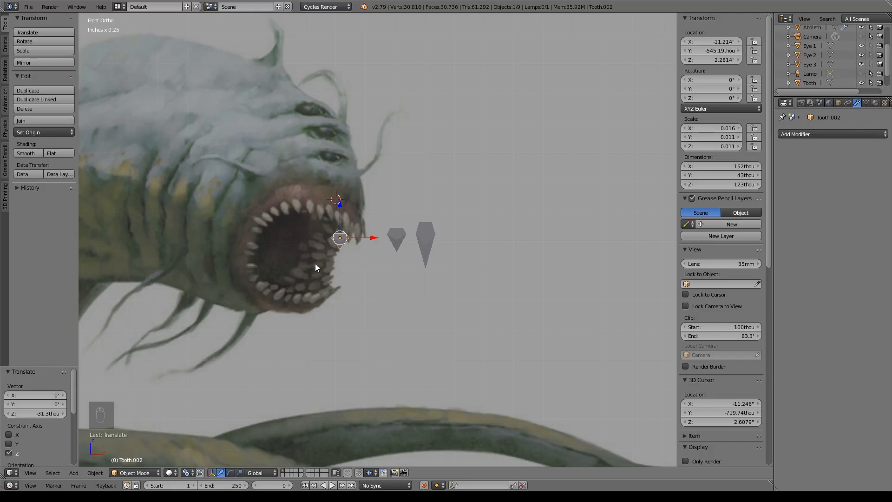
# Add a new cube at the 3D cursor and scale it uniformly to about 0.086.
pyautogui.scroll(4, 398, 239)
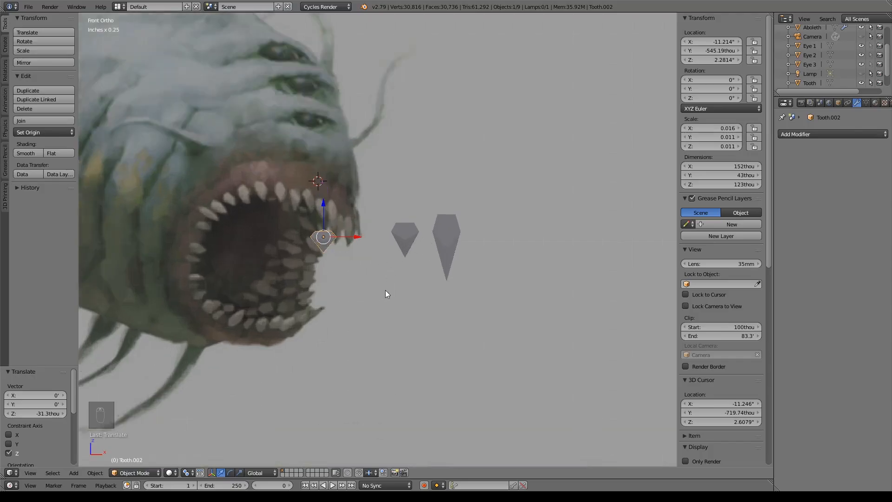
pyautogui.keyDown('shift'); pyautogui.moveTo(407, 284); pyautogui.dragTo(362, 261, button='middle'); pyautogui.keyUp('shift')
pyautogui.hotkey('shift', 'a')
pyautogui.moveTo(335, 261)
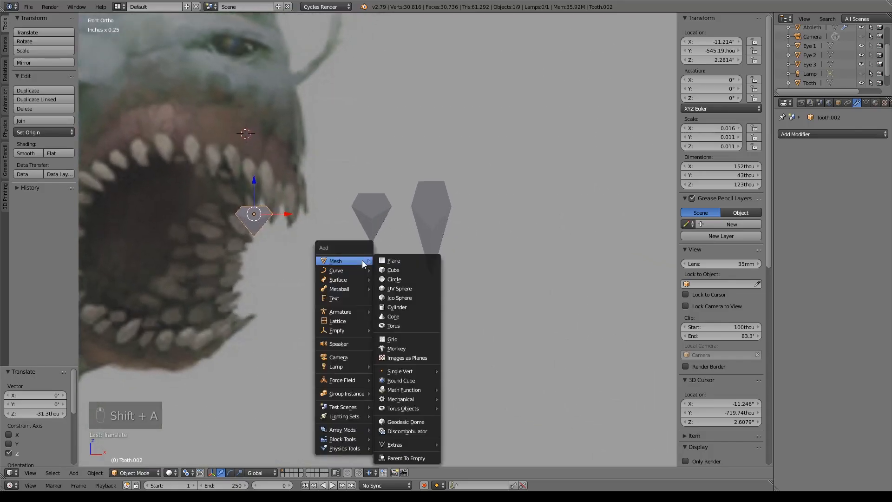
pyautogui.click(393, 270)
pyautogui.press('KP_Decimal')
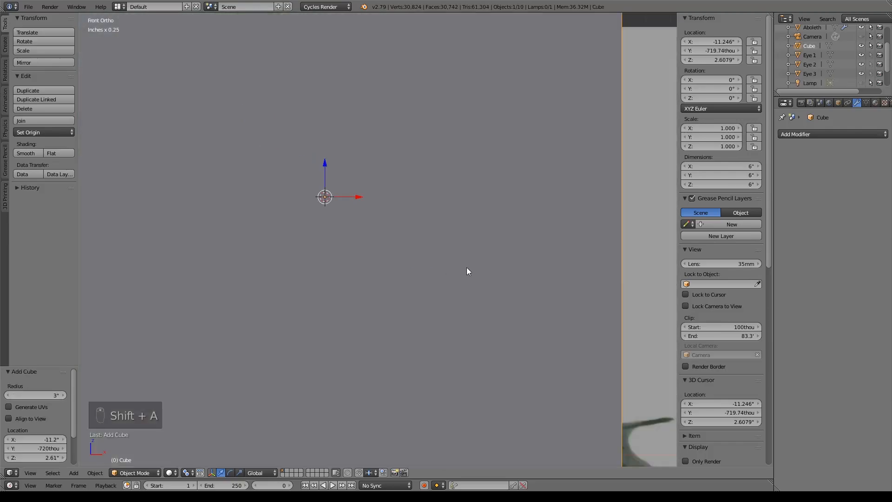
pyautogui.press('s')
pyautogui.click(380, 242)
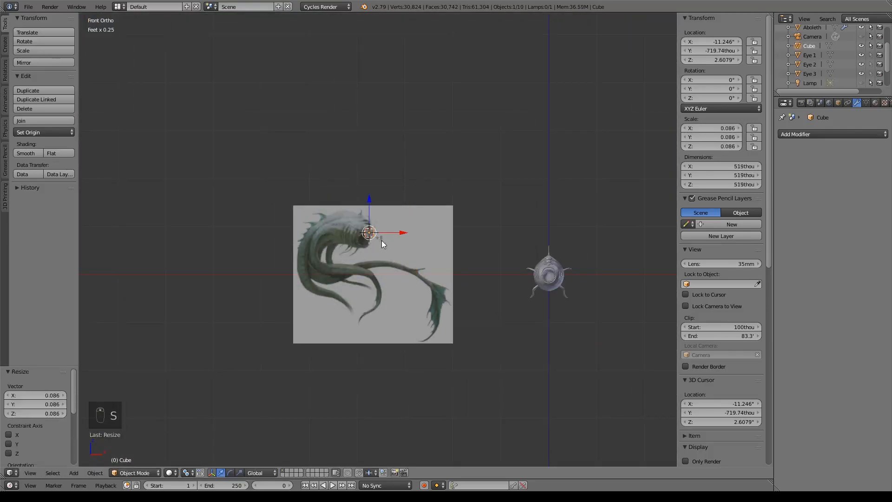
pyautogui.press('KP_Decimal')
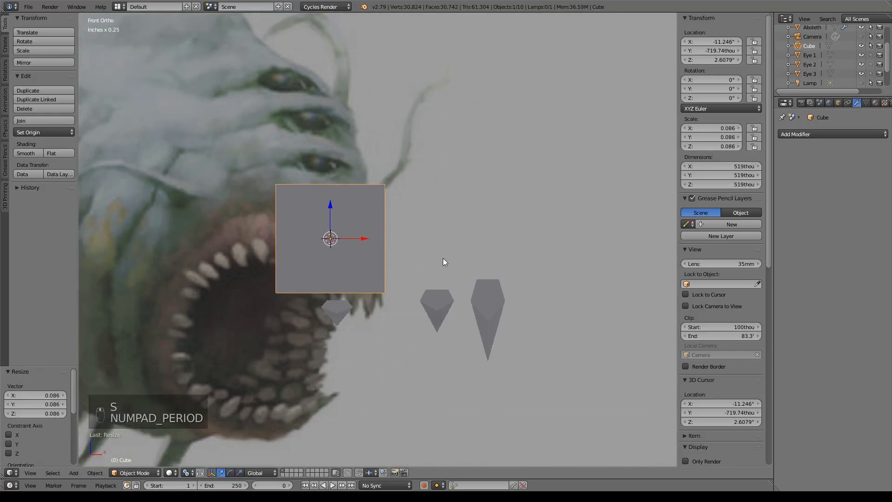
# Move the cube clear of the head, raising it about 129 thou, and scale it to about 0.429.
pyautogui.moveTo(363, 237); pyautogui.dragTo(442, 179)
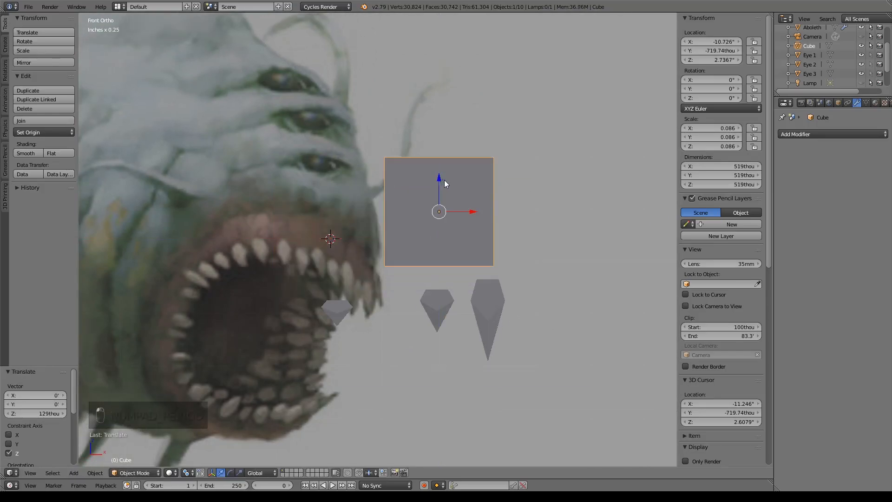
pyautogui.press('s')
pyautogui.click(496, 214)
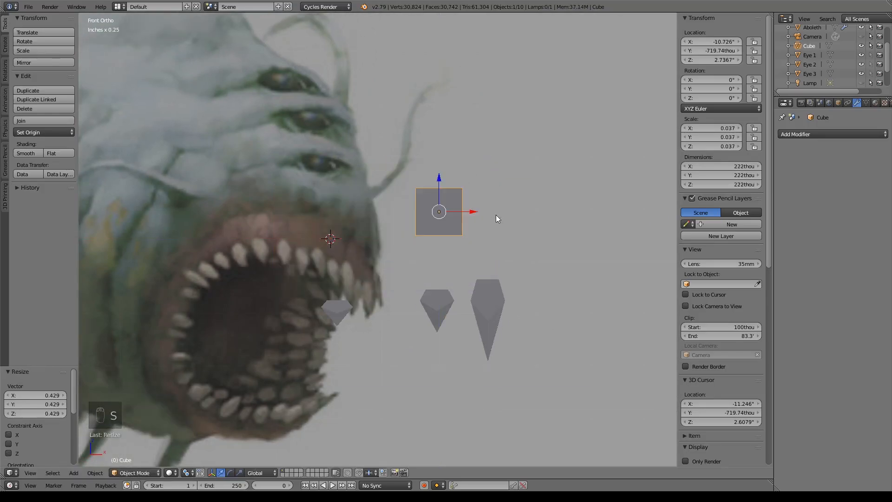
# Cut a vertical centre loop through the new cube and pull its lower middle vertices down about 88.8 thou along Z.
pyautogui.press('Tab')
pyautogui.hotkey('ctrl', 'r')
pyautogui.click(456, 228)
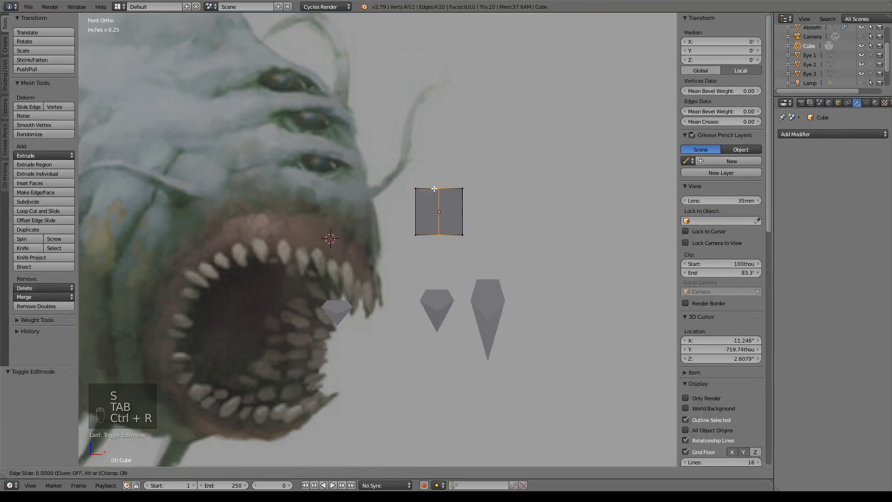
pyautogui.rightClick(456, 228)
pyautogui.press('a')
pyautogui.press('z')
pyautogui.press('b')
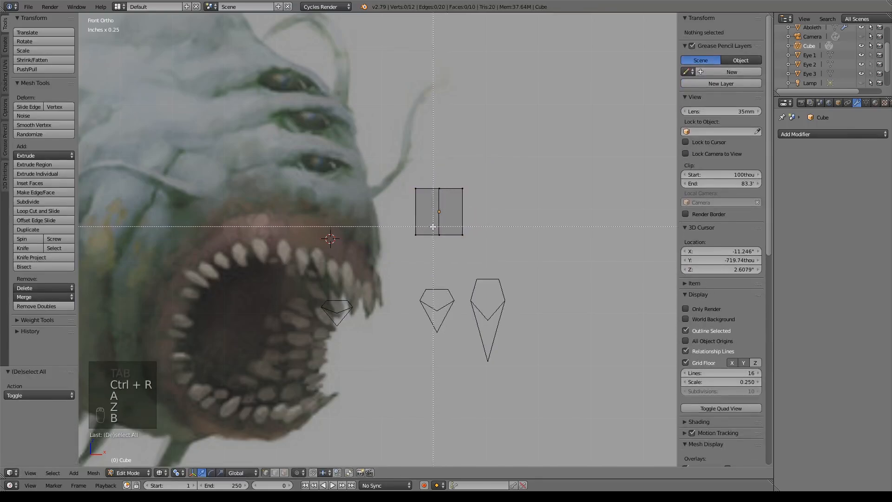
pyautogui.moveTo(432, 226); pyautogui.dragTo(447, 241)
pyautogui.press('g')
pyautogui.press('z')
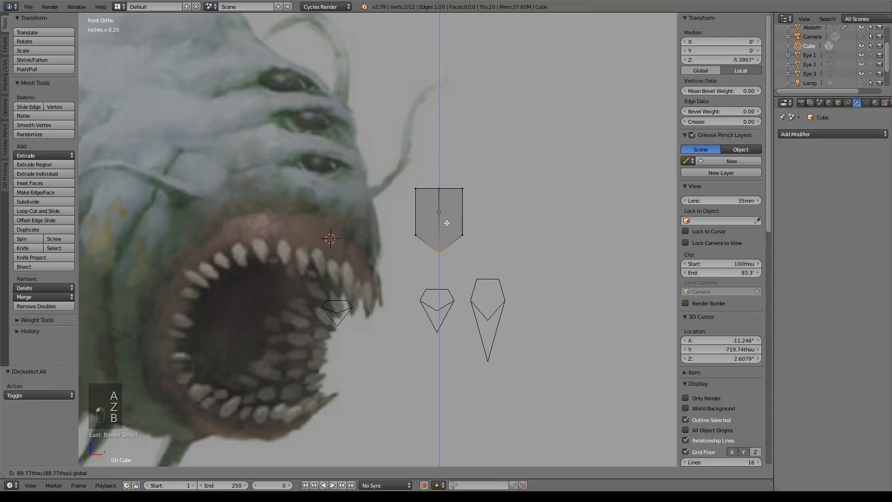
pyautogui.click(442, 223)
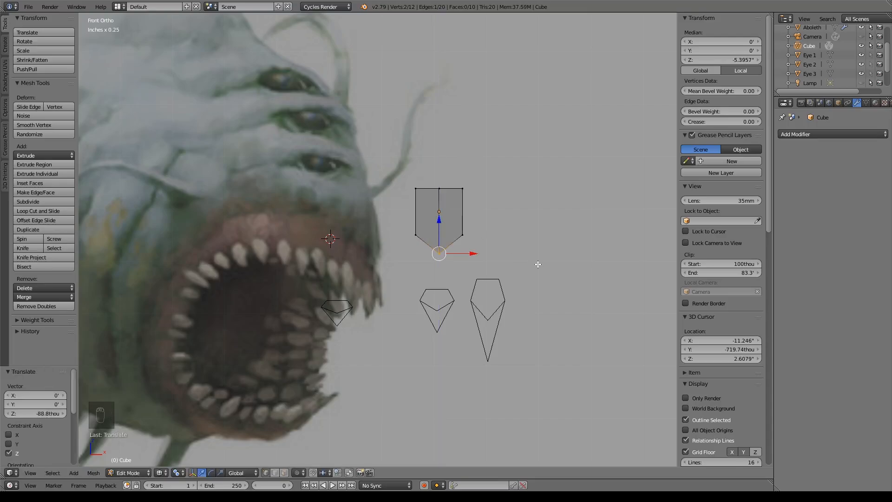
# Add a horizontal loop cut around the middle of the new tooth and widen it along X to about 1.130.
pyautogui.hotkey('ctrl', 'r')
pyautogui.click(488, 227)
pyautogui.rightClick(488, 228)
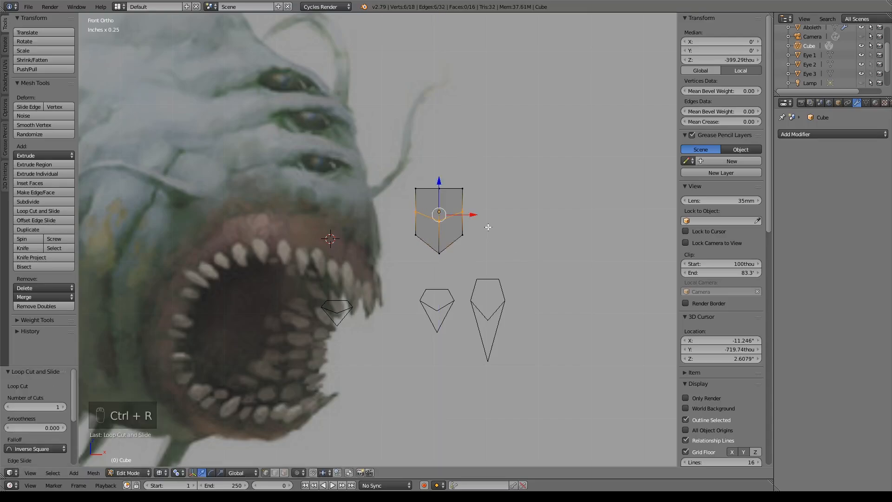
pyautogui.press('s')
pyautogui.press('x')
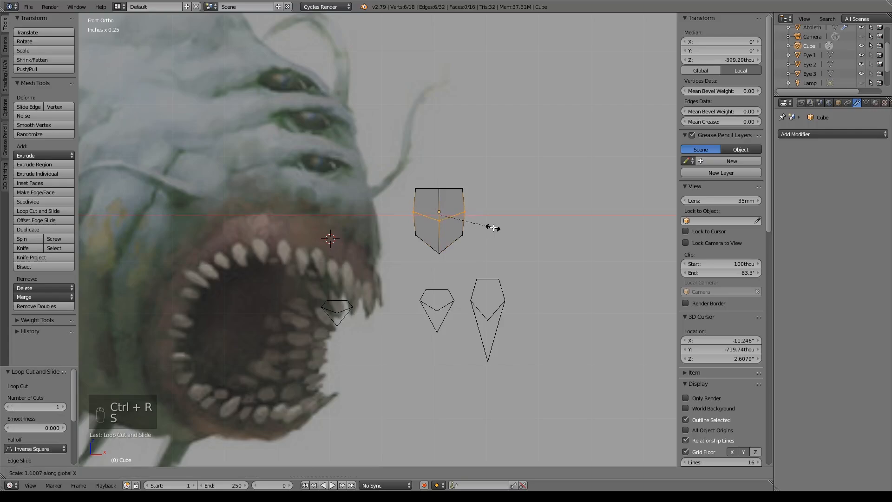
pyautogui.click(489, 225)
# Select the whole new tooth mesh and narrow it along Y in the right side view.
pyautogui.press('KP_5')
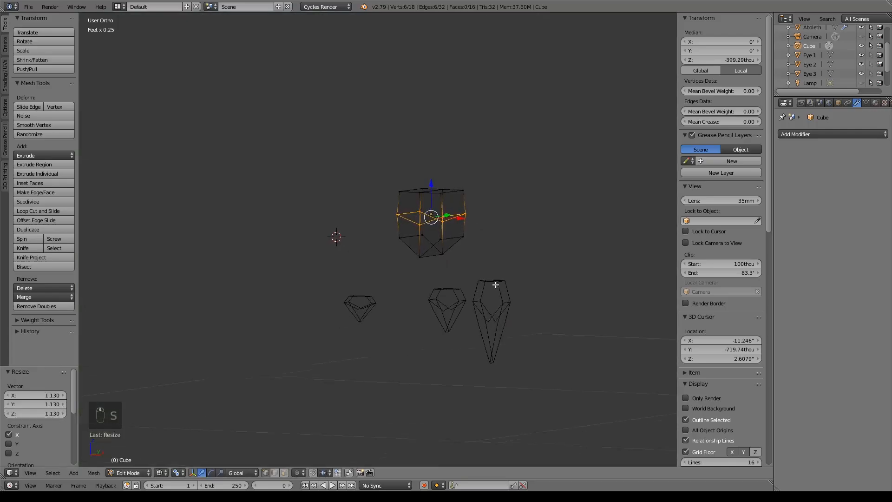
pyautogui.press('KP_3')
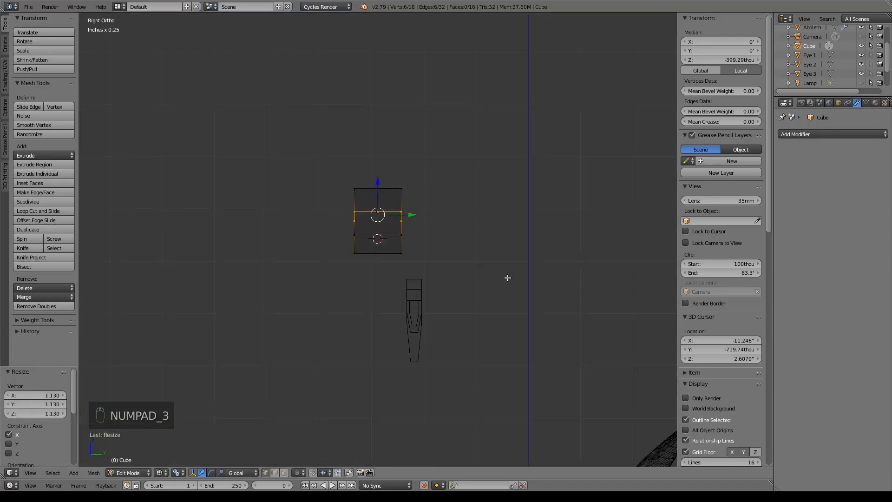
pyautogui.press('a')
pyautogui.press('a')
pyautogui.press('s')
pyautogui.press('y')
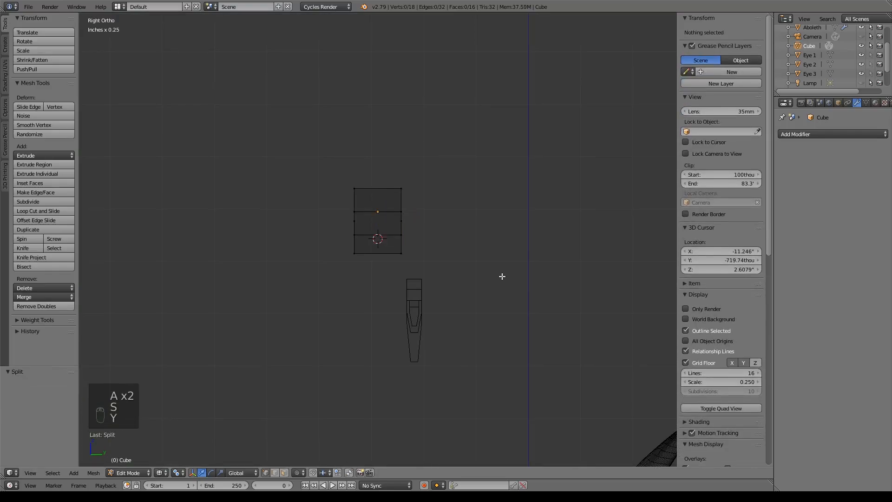
pyautogui.press('a')
pyautogui.press('s')
pyautogui.press('y')
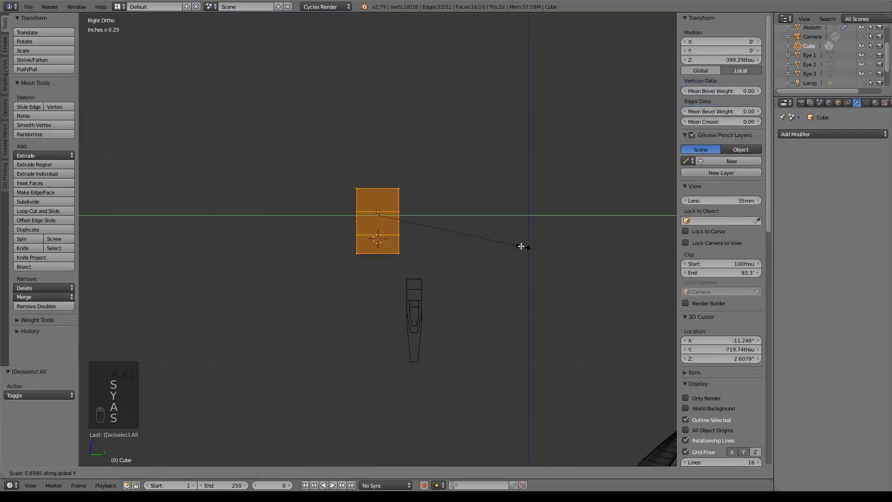
pyautogui.click(431, 231)
# Move the new tooth object along Y into line with the other teeth.
pyautogui.moveTo(412, 217); pyautogui.dragTo(447, 217)
pyautogui.press('Tab')
pyautogui.click(447, 218)
pyautogui.press('Tab')
pyautogui.moveTo(441, 257); pyautogui.dragTo(493, 263, button='middle')
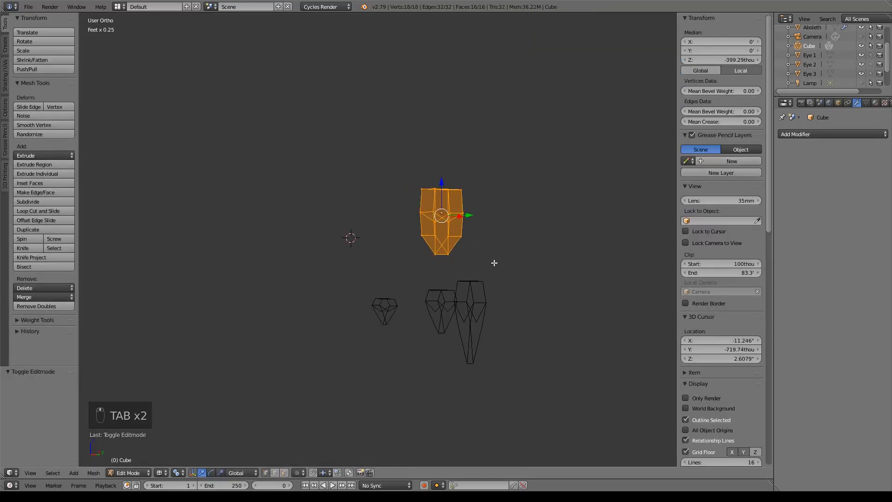
# Return to the solid front view and rename the new cube object as tooth inner.
pyautogui.press('KP_1')
pyautogui.press('z')
pyautogui.doubleClick(809, 46)
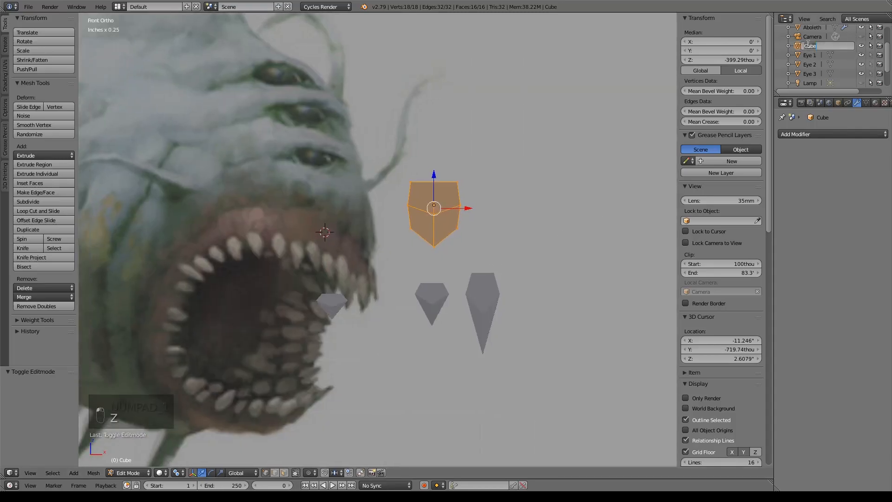
pyautogui.write('tooth inner')
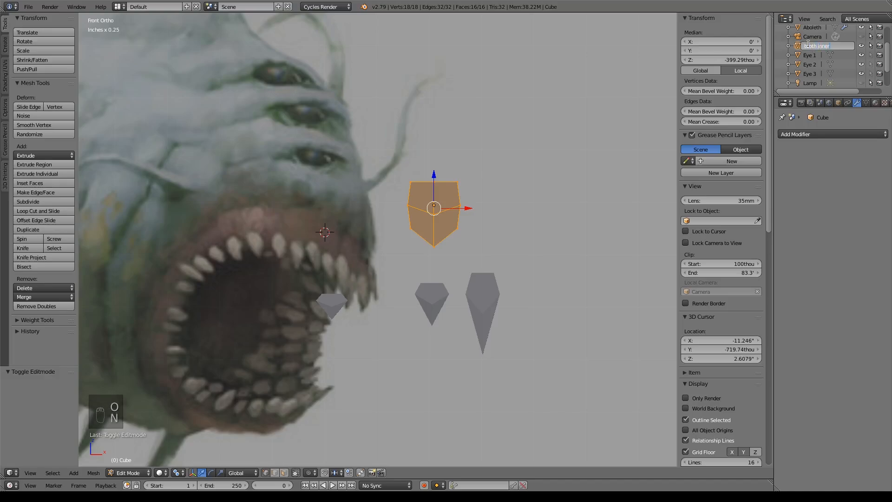
pyautogui.press('Return')
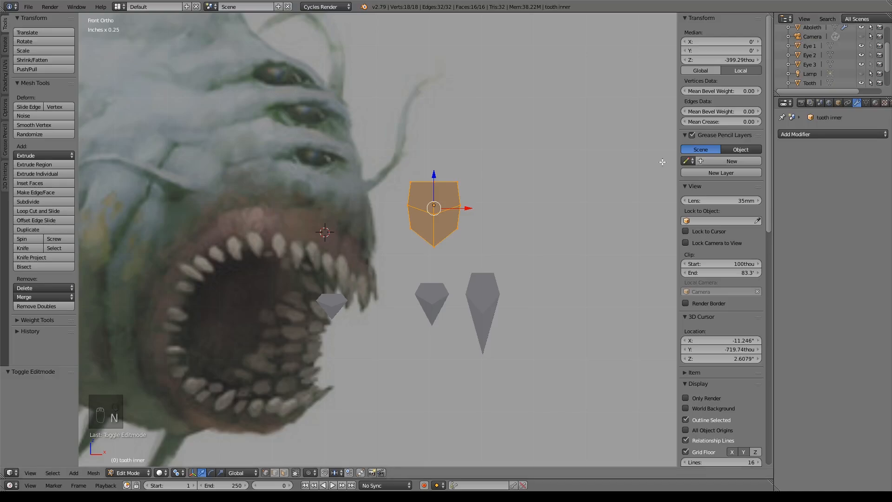
pyautogui.scroll(-5, 459, 286)
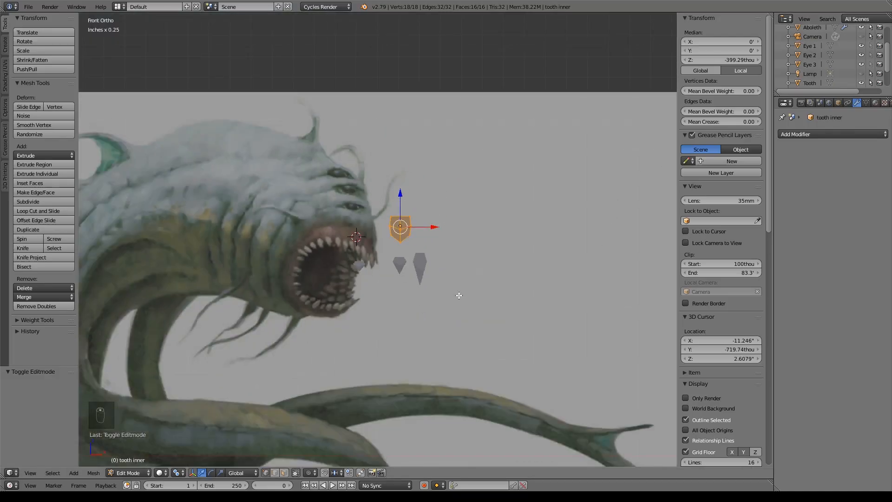
# Leave mesh editing, select all four tooth objects and move them beside the modelled head, about 9.22" in X and -2.69" in Z.
pyautogui.press('Tab')
pyautogui.scroll(-5, 459, 295)
pyautogui.keyDown('shift'); pyautogui.moveTo(415, 257); pyautogui.dragTo(280, 185, button='middle'); pyautogui.keyUp('shift')
pyautogui.press('a')
pyautogui.press('a')
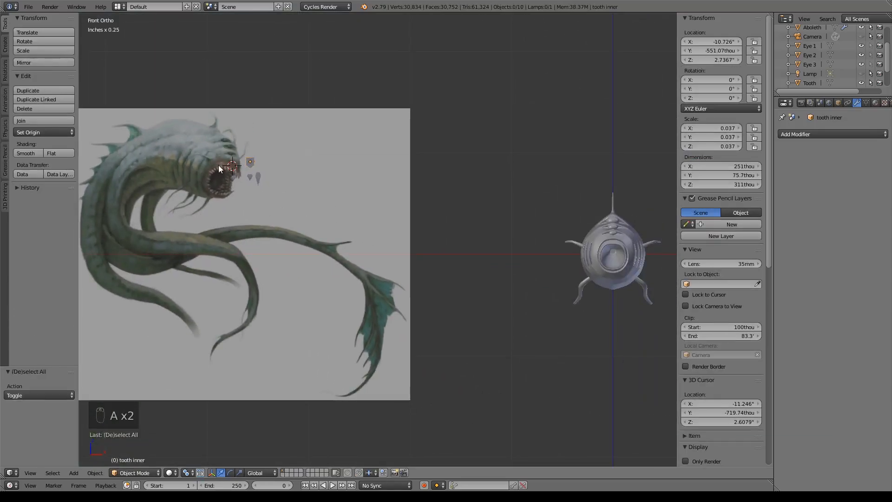
pyautogui.press('b')
pyautogui.moveTo(195, 146); pyautogui.dragTo(364, 239)
pyautogui.press('g')
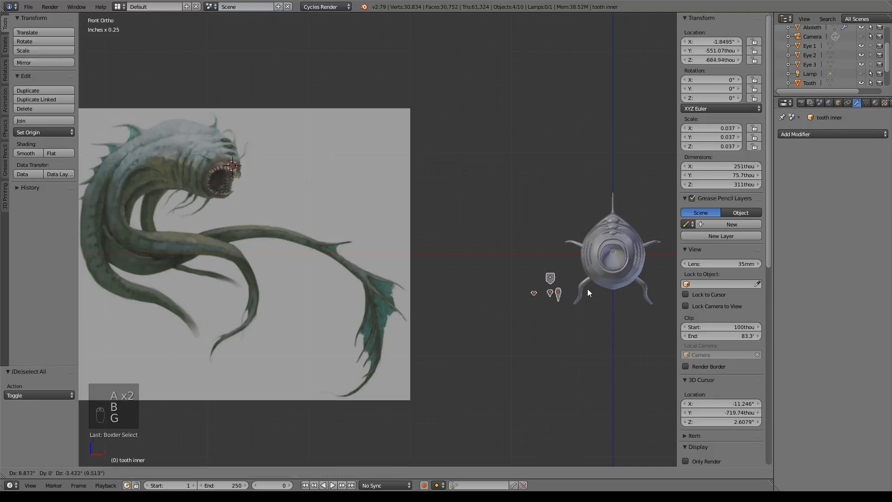
pyautogui.click(598, 264)
pyautogui.press('KP_1')
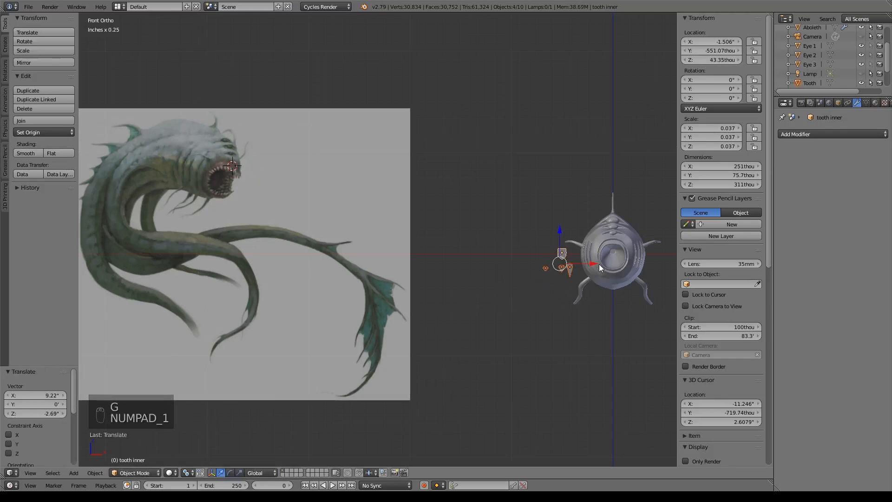
# Scale the four selected teeth down uniformly to about 0.357.
pyautogui.press('KP_Decimal')
pyautogui.keyDown('shift'); pyautogui.moveTo(545, 265); pyautogui.dragTo(412, 252, button='middle'); pyautogui.keyUp('shift')
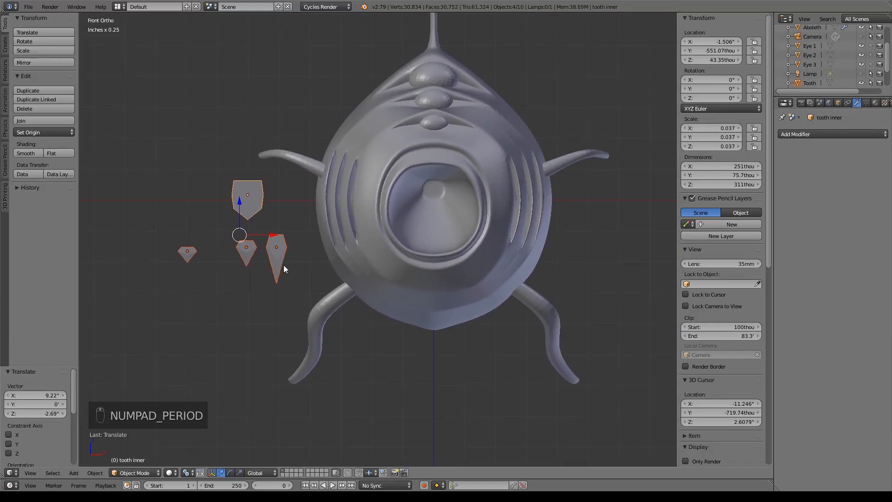
pyautogui.press('s')
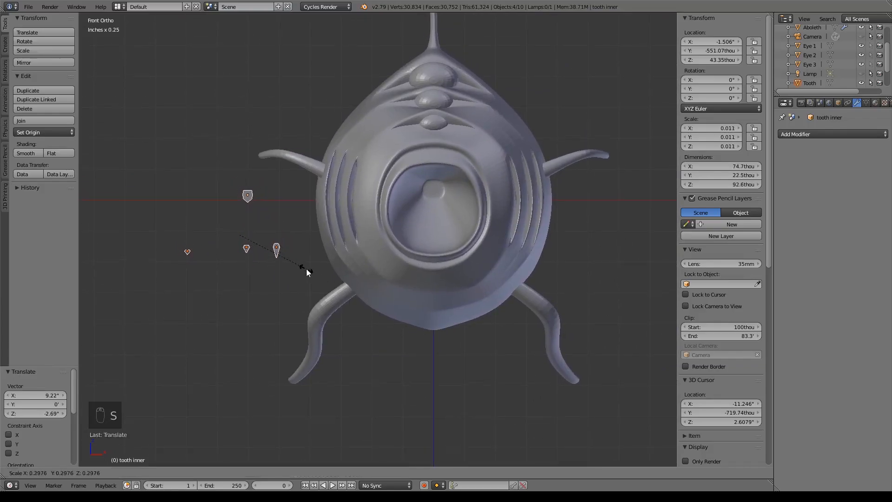
pyautogui.click(320, 277)
# Move the longest tooth onto the mouth's upper front rim, placing it in the front view and in the wireframe right view.
pyautogui.rightClick(283, 252)
pyautogui.press('g')
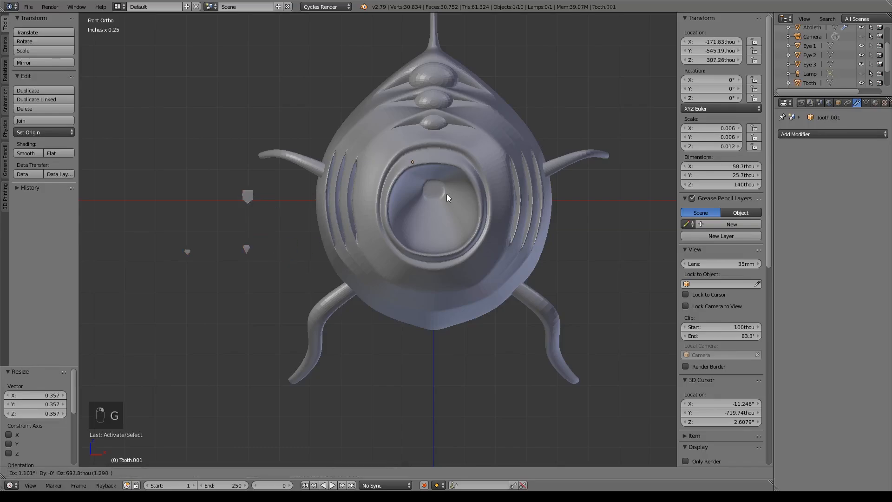
pyautogui.click(459, 203)
pyautogui.press('KP_3')
pyautogui.press('z')
pyautogui.scroll(5, 453, 200)
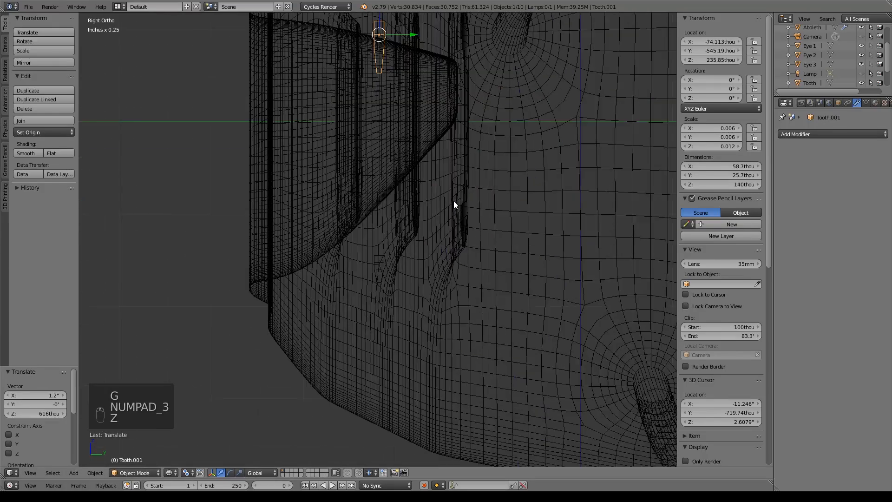
pyautogui.press('g')
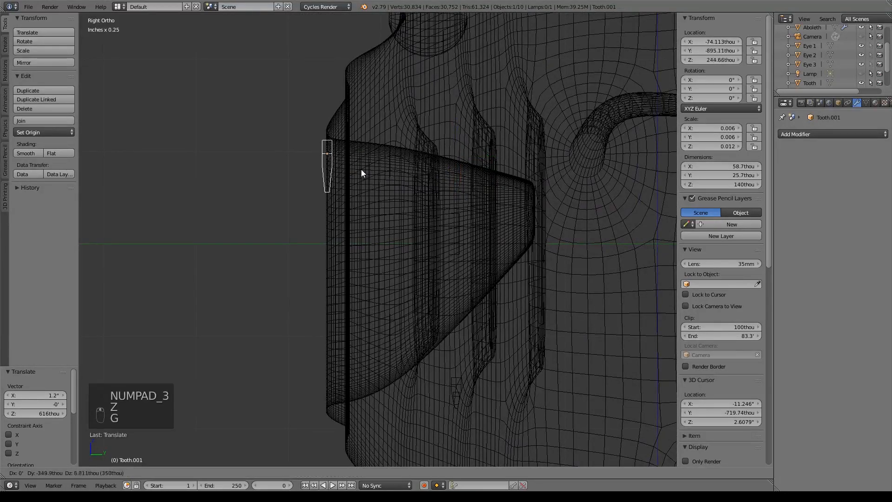
pyautogui.click(365, 163)
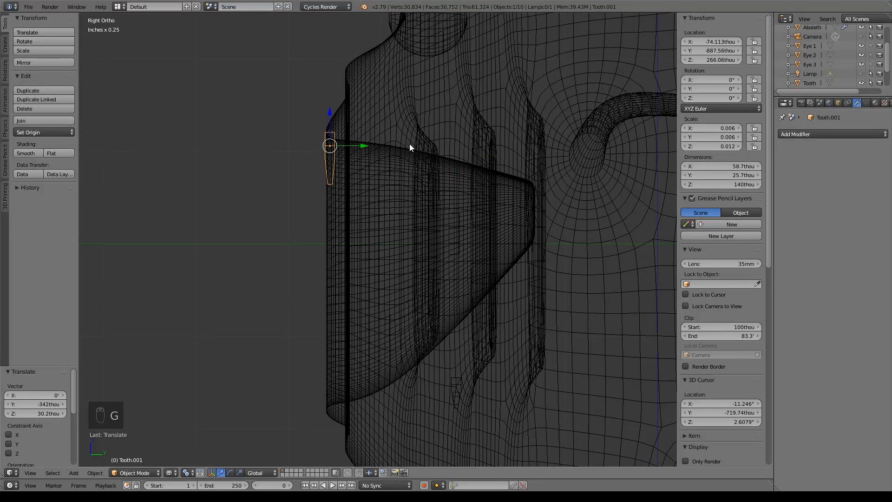
# Rotate the long tooth about 17.7° outward in the side view and raise it about 6.29 thou along Z.
pyautogui.press('r')
pyautogui.click(406, 168)
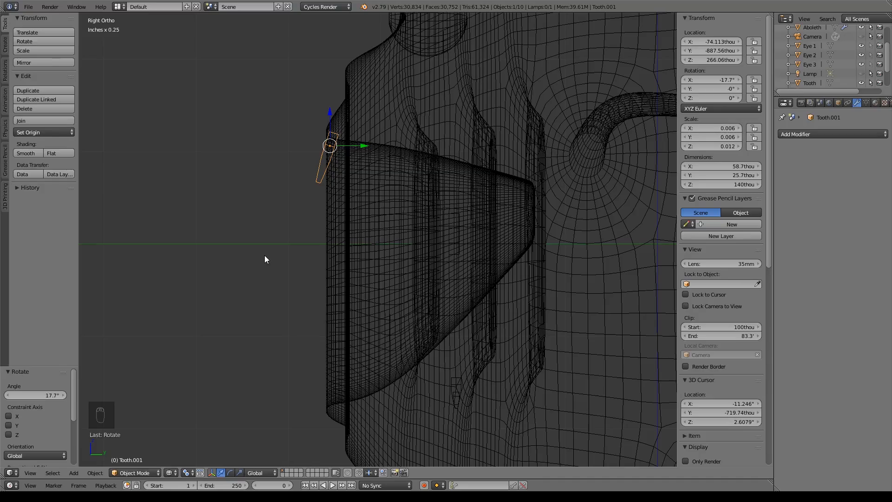
pyautogui.press('KP_1')
pyautogui.keyDown('shift'); pyautogui.moveTo(503, 270); pyautogui.dragTo(386, 269, button='middle'); pyautogui.keyUp('shift')
pyautogui.press('z')
pyautogui.keyDown('shift'); pyautogui.moveTo(432, 172); pyautogui.dragTo(419, 192, button='middle'); pyautogui.keyUp('shift')
pyautogui.moveTo(381, 126); pyautogui.dragTo(381, 122)
pyautogui.scroll(-4, 433, 216)
pyautogui.scroll(3, 432, 218)
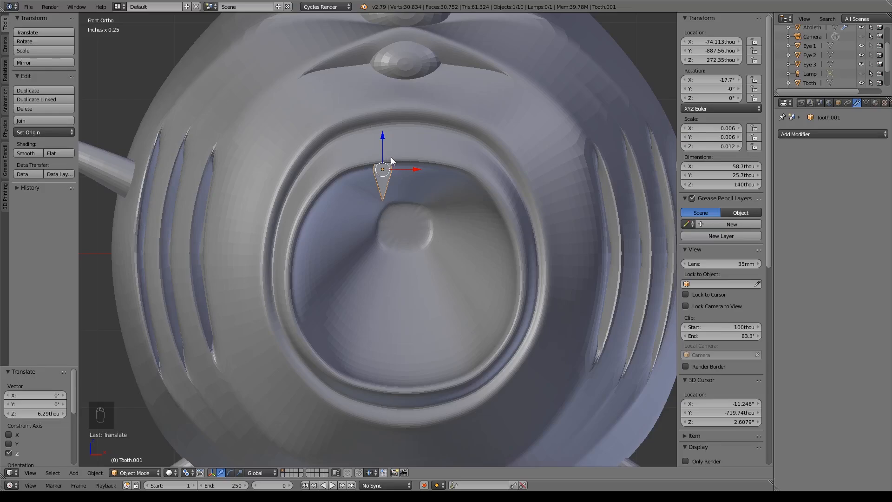
# Add a Subdivision Surface modifier to the long tooth, keeping its view subdivisions at 1.
pyautogui.click(836, 134)
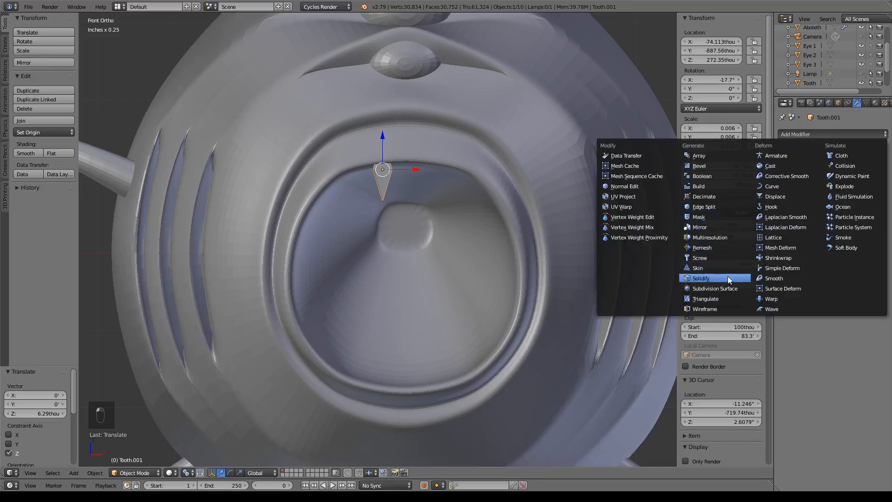
pyautogui.click(724, 287)
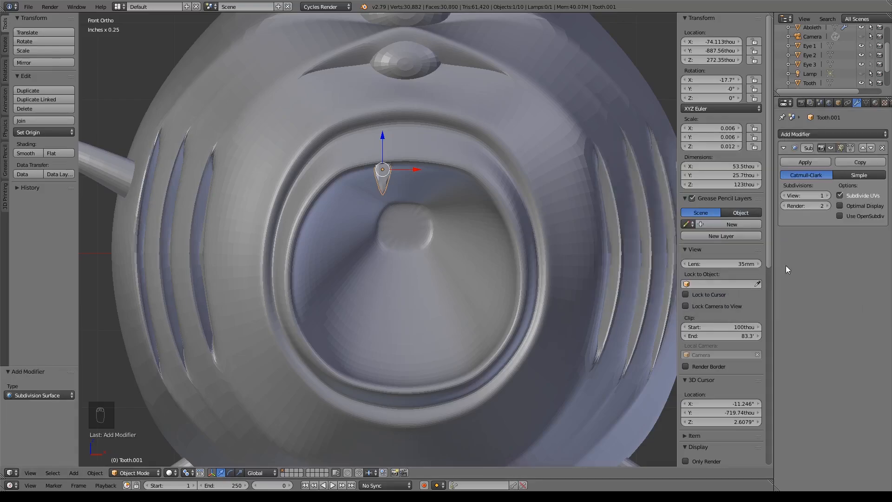
pyautogui.click(827, 195)
pyautogui.click(828, 196)
pyautogui.click(783, 195)
pyautogui.moveTo(436, 232); pyautogui.dragTo(550, 229, button='middle')
pyautogui.click(783, 196)
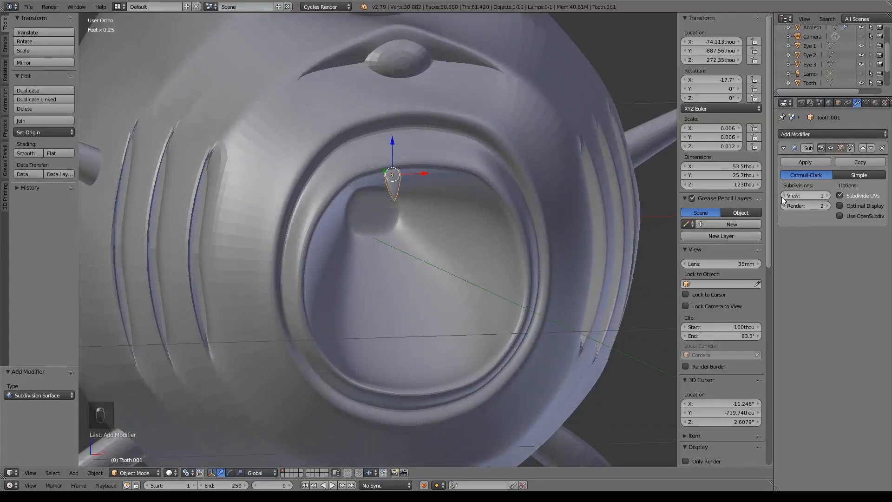
# Scale the long tooth on the upper rim up uniformly by about 1.109.
pyautogui.moveTo(561, 275)
pyautogui.mouseDown(button='middle')
pyautogui.moveTo(478, 255)
pyautogui.moveTo(587, 259)
pyautogui.moveTo(557, 257)
pyautogui.mouseUp(button='middle')
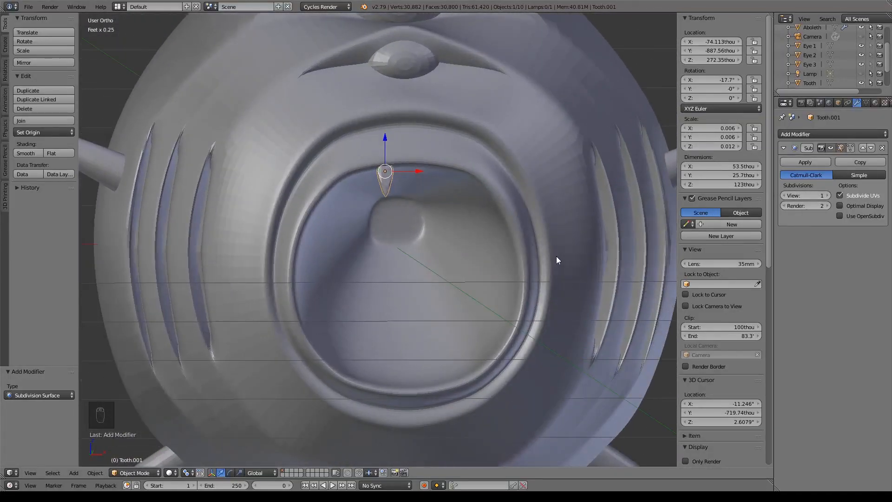
pyautogui.press('s')
pyautogui.click(440, 227)
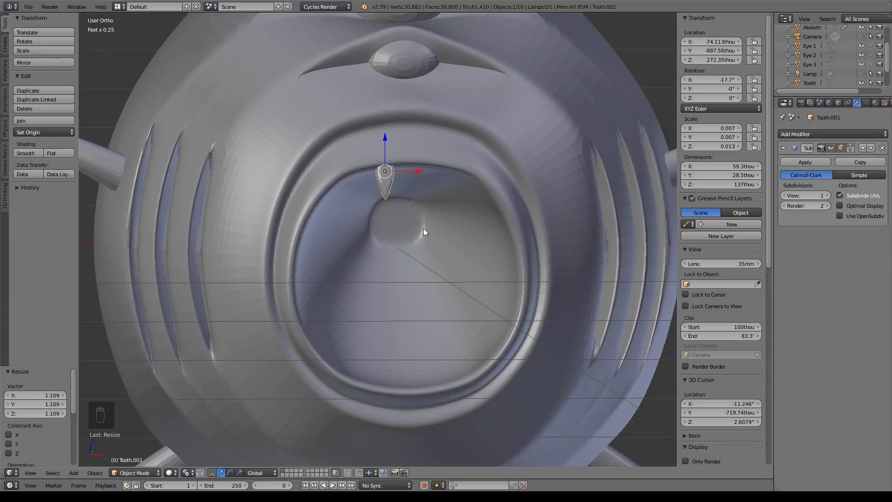
# Duplicate the long tooth along X across the upper rim, and place another duplicate midway between the two, offset about -71.1 thou.
pyautogui.hotkey('shift', 'd')
pyautogui.rightClick(414, 188)
pyautogui.moveTo(420, 172); pyautogui.dragTo(464, 178)
pyautogui.hotkey('shift', 'd')
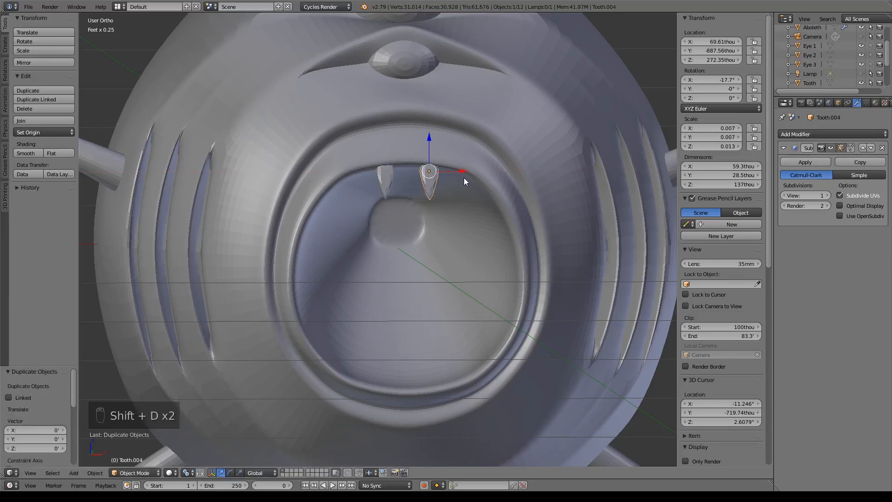
pyautogui.press('x')
pyautogui.click(442, 170)
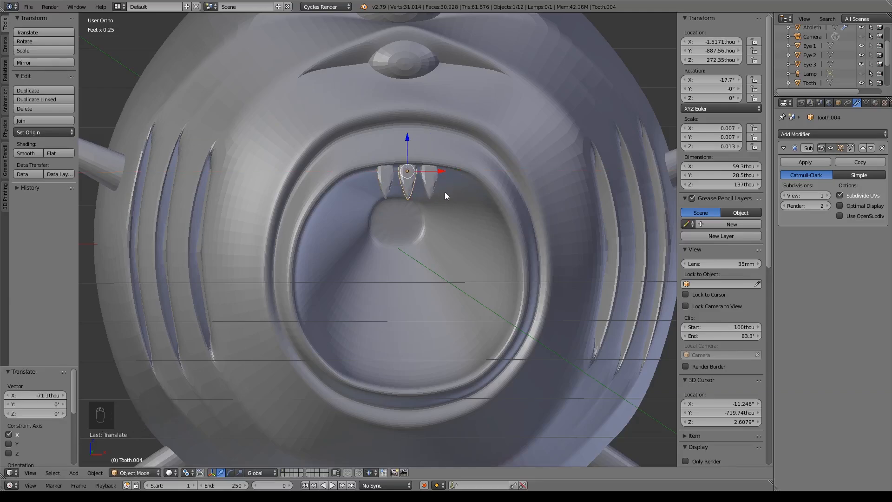
# Move the outermost duplicate about 48.2 thou outward in X and place a copy of it in the gap beside the middle tooth.
pyautogui.rightClick(432, 180)
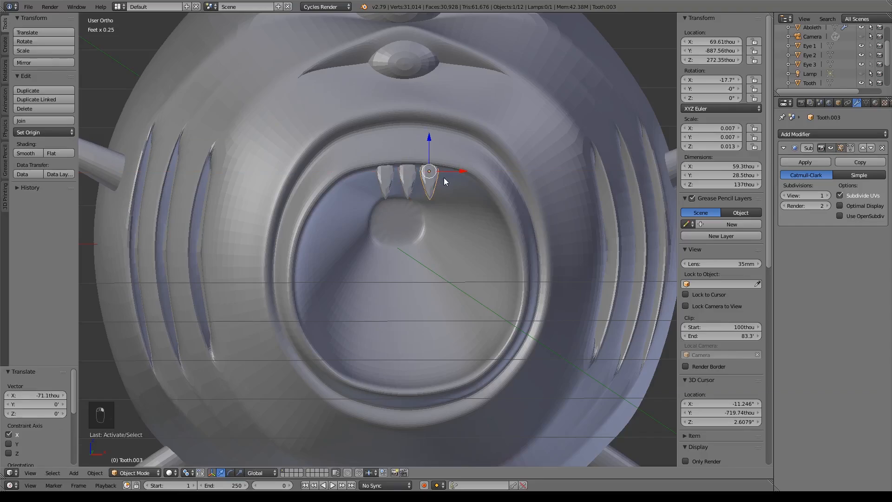
pyautogui.press('g')
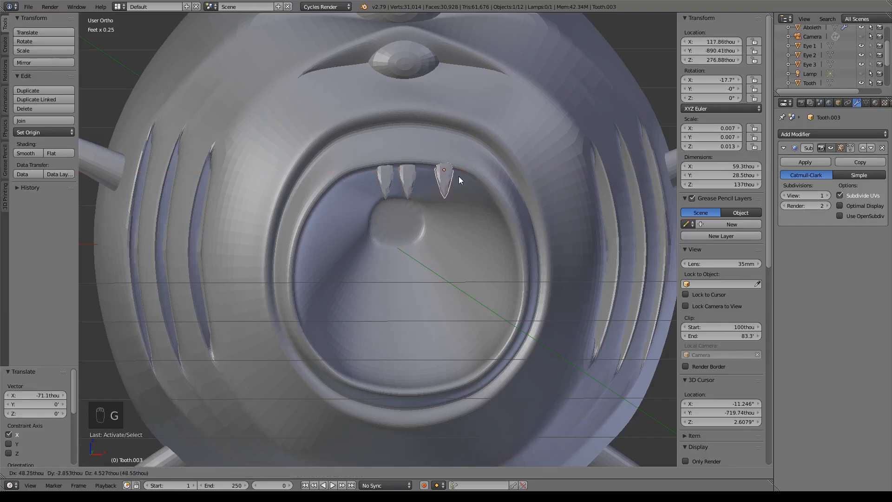
pyautogui.click(459, 178)
pyautogui.hotkey('shift', 'd')
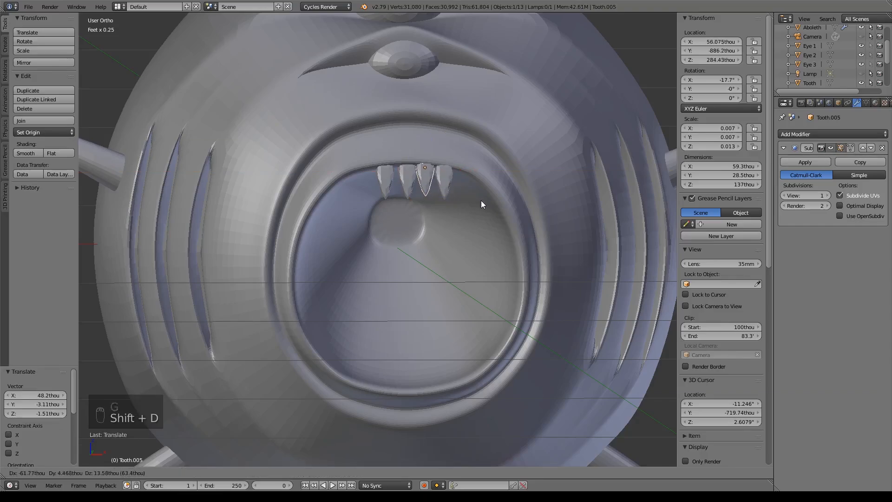
pyautogui.click(482, 201)
# Enlarge the two middle teeth and shift the two teeth on the negative X side outward by about 13.6 and 15.1 thou.
pyautogui.rightClick(411, 173)
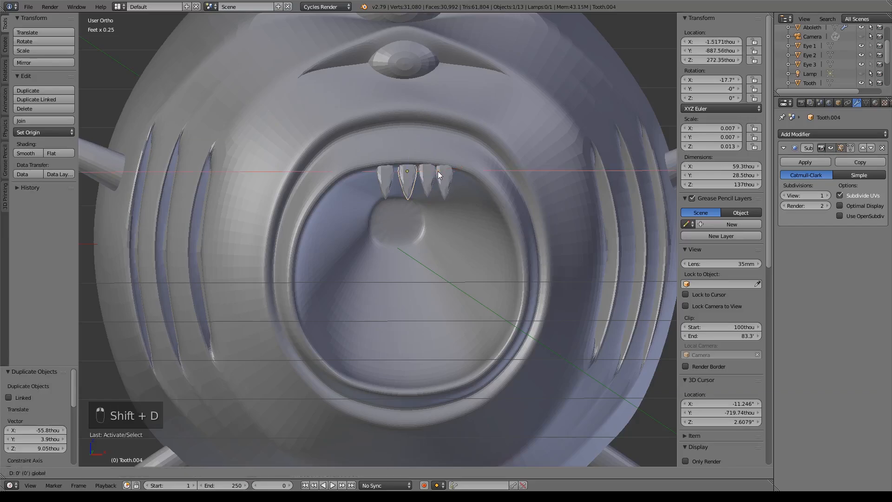
pyautogui.keyDown('shift'); pyautogui.rightClick(437, 171); pyautogui.keyUp('shift')
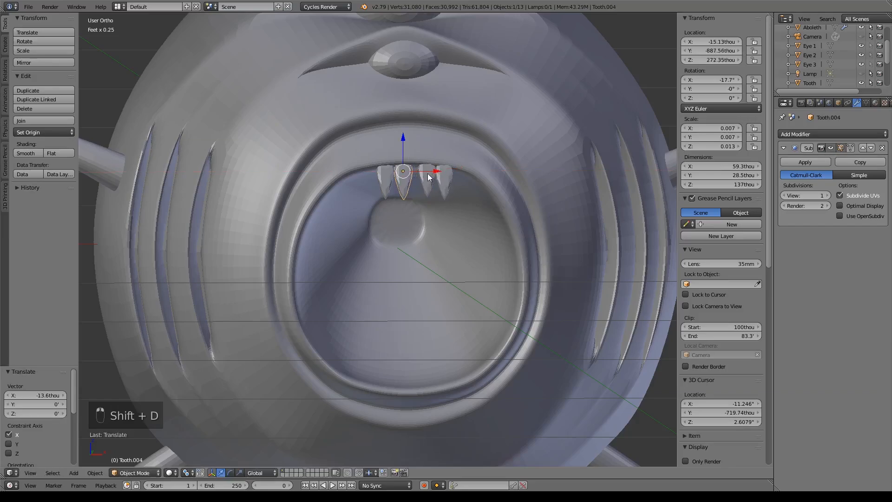
pyautogui.press('s')
pyautogui.click(483, 211)
pyautogui.rightClick(383, 173)
pyautogui.moveTo(420, 171); pyautogui.dragTo(414, 170)
# Move the two middle teeth about -5.85 thou along Y and rotate them about 2.02° in the side view.
pyautogui.moveTo(414, 170); pyautogui.dragTo(383, 266, button='middle')
pyautogui.scroll(5, 381, 267)
pyautogui.keyDown('shift'); pyautogui.moveTo(330, 222); pyautogui.dragTo(360, 267, button='middle'); pyautogui.keyUp('shift')
pyautogui.rightClick(322, 244)
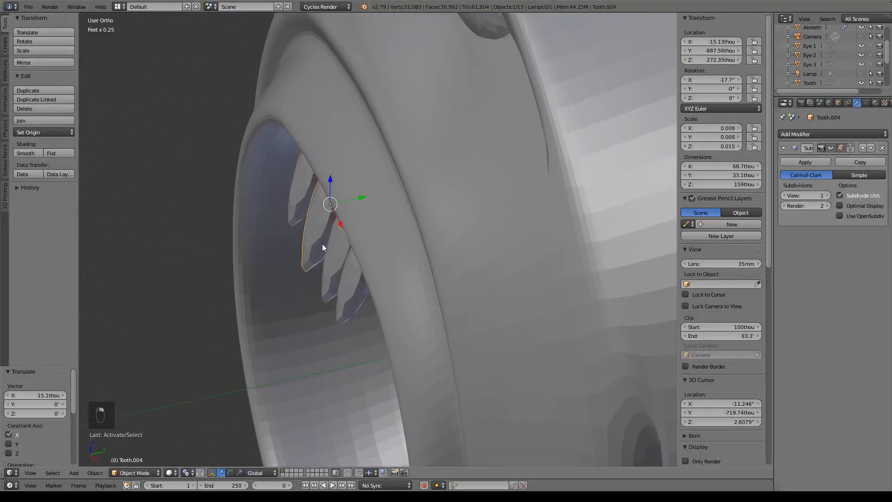
pyautogui.keyDown('shift'); pyautogui.rightClick(333, 251); pyautogui.keyUp('shift')
pyautogui.moveTo(369, 213); pyautogui.dragTo(364, 213)
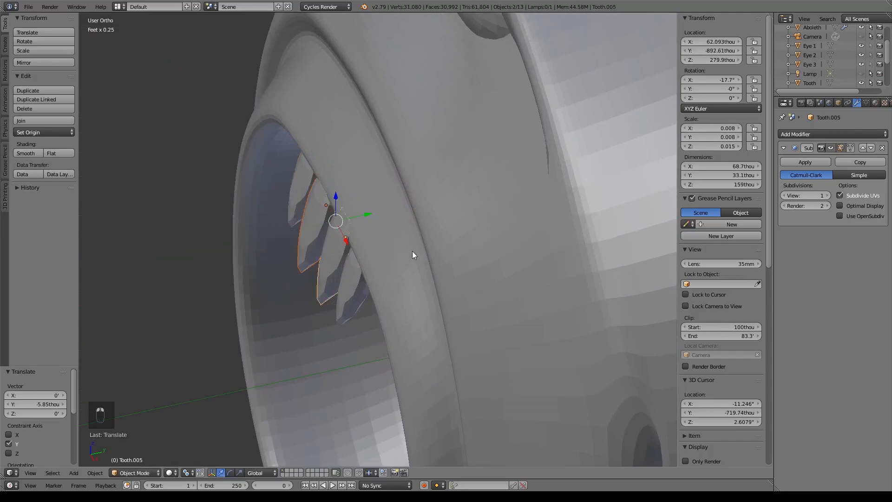
pyautogui.press('KP_3')
pyautogui.press('r')
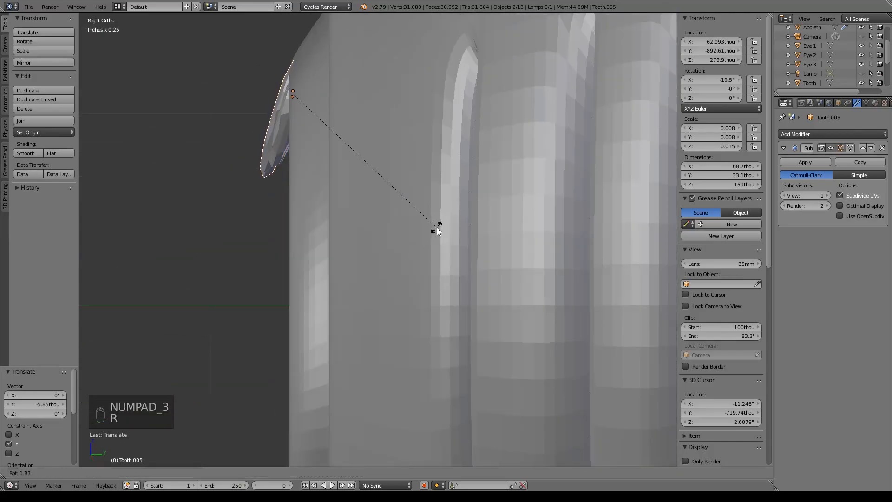
pyautogui.click(439, 227)
# Add a Subdivision Surface modifier to each of the three unplaced teeth beside the head: tooth inner, Tooth and Tooth.002.
pyautogui.scroll(-8, 438, 228)
pyautogui.moveTo(408, 243); pyautogui.dragTo(470, 227, button='middle')
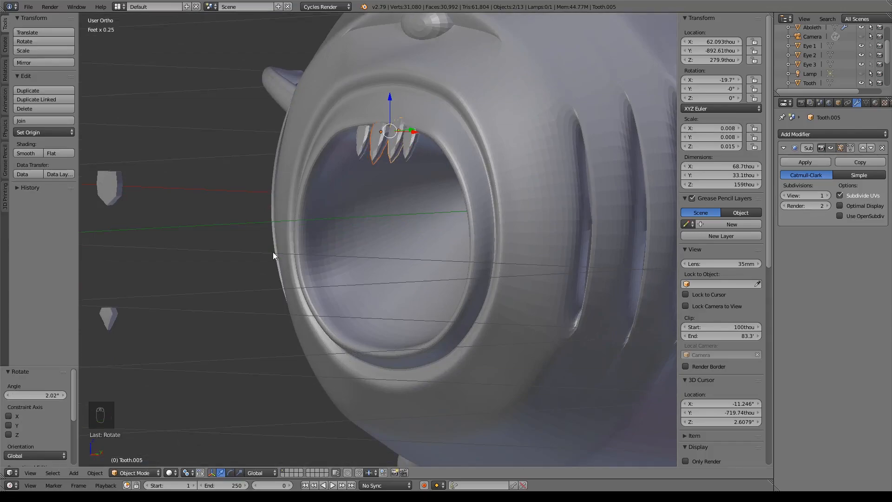
pyautogui.scroll(-2, 272, 252)
pyautogui.rightClick(204, 207)
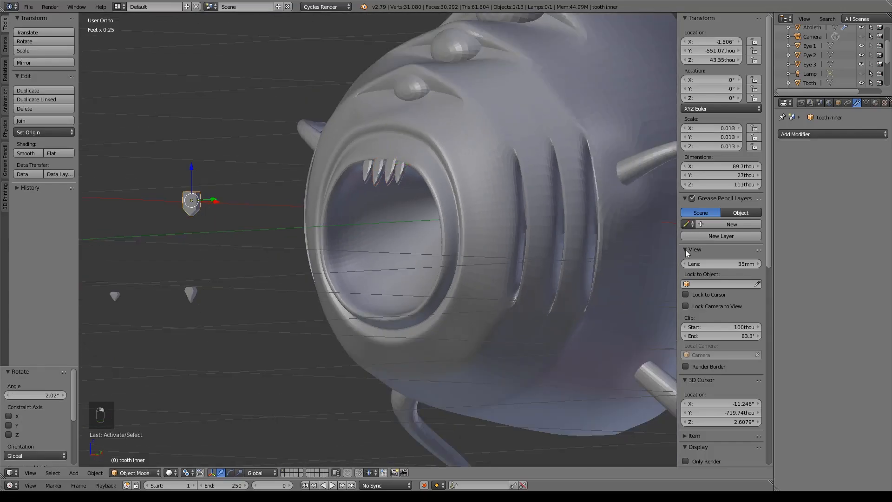
pyautogui.click(817, 132)
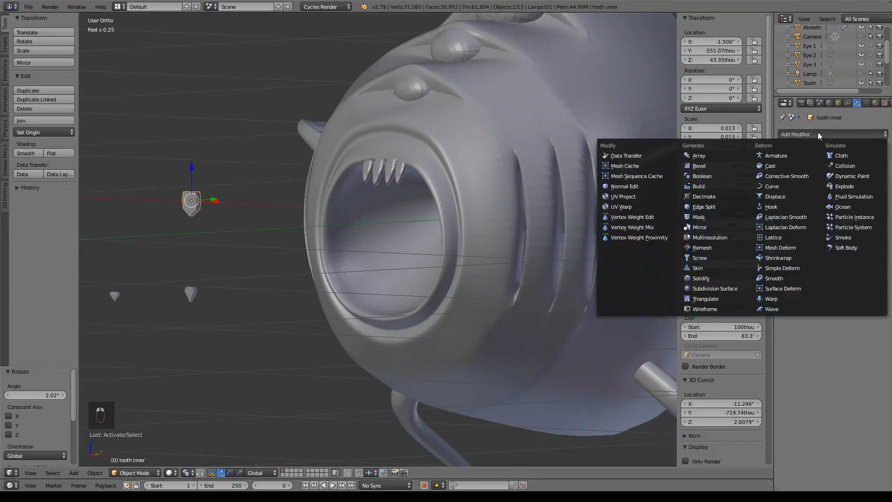
pyautogui.click(724, 287)
pyautogui.rightClick(191, 295)
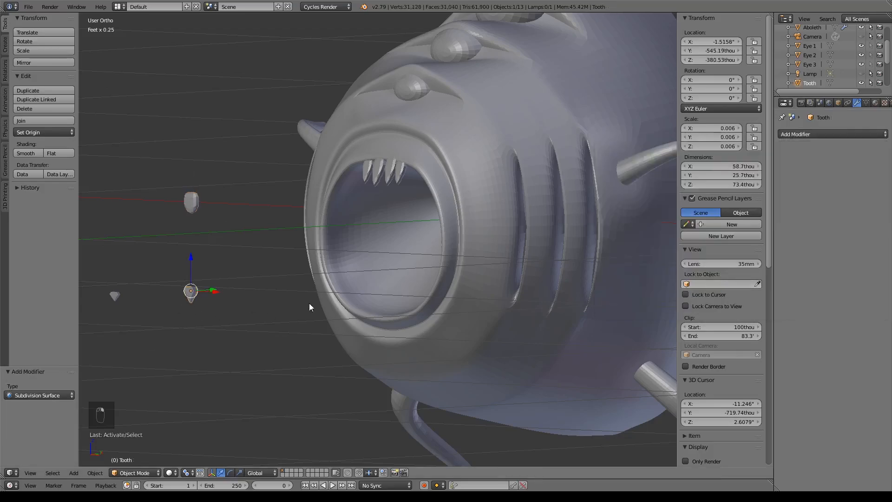
pyautogui.click(806, 135)
pyautogui.click(725, 283)
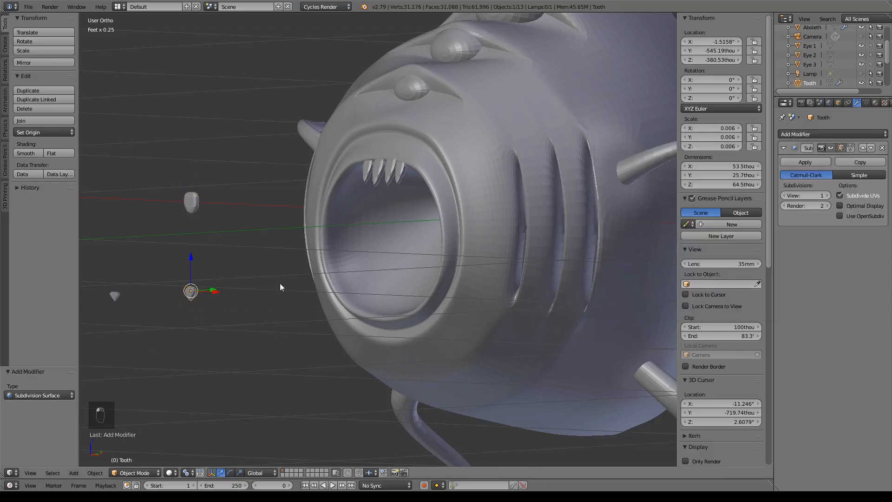
pyautogui.rightClick(116, 297)
pyautogui.click(804, 134)
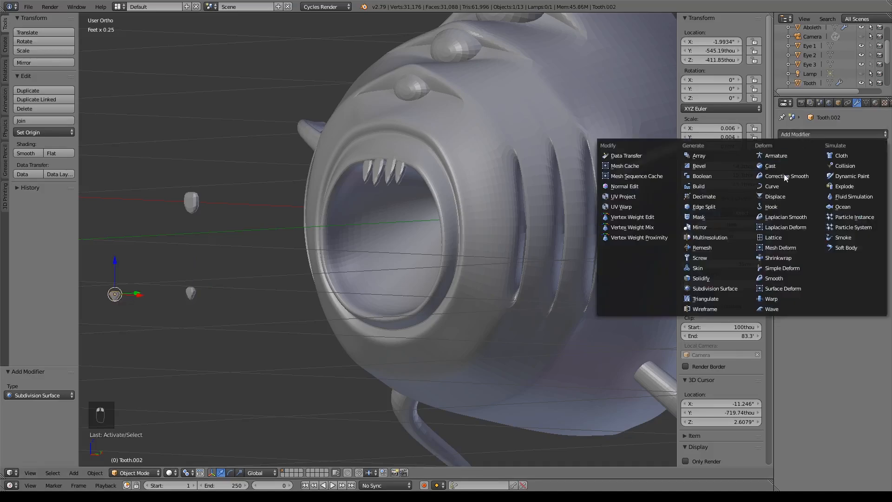
pyautogui.click(722, 289)
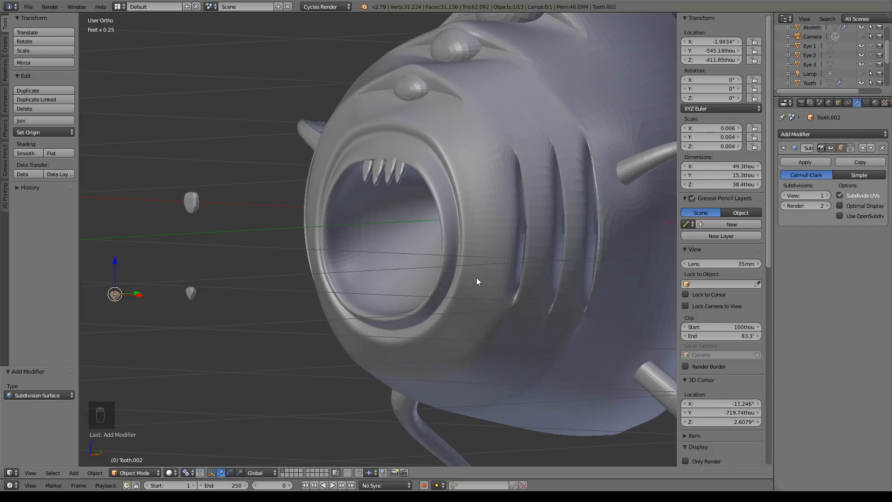
pyautogui.moveTo(475, 278); pyautogui.dragTo(404, 241, button='middle')
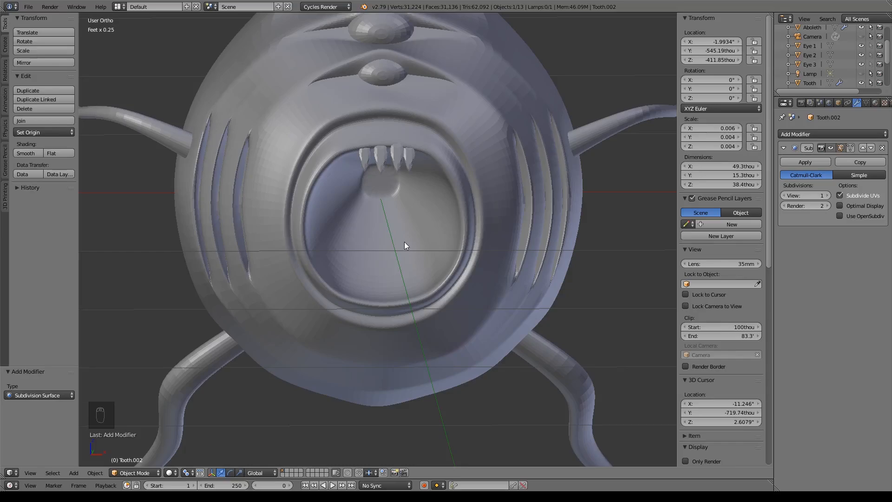
pyautogui.moveTo(408, 243); pyautogui.dragTo(372, 246, button='middle')
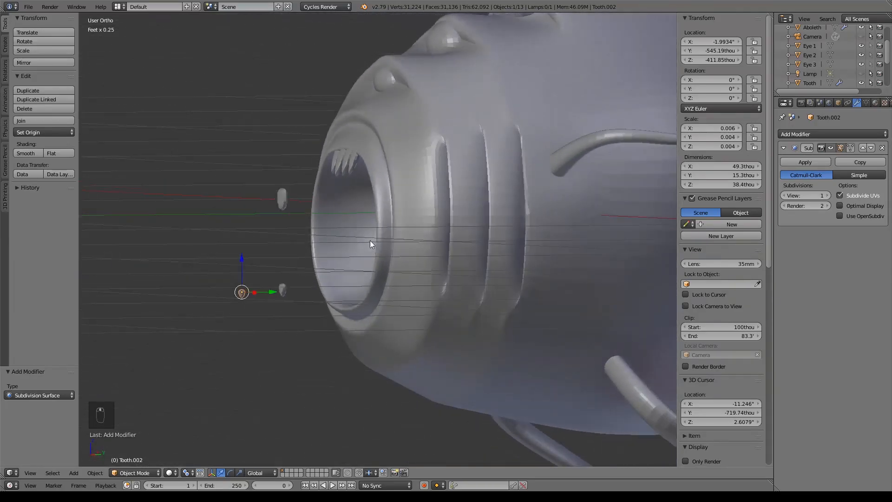
# Duplicate the two end teeth on the positive X side, rotate the copies about 37.4° around Y and place them along the upper rim.
pyautogui.keyDown('shift'); pyautogui.rightClick(350, 159); pyautogui.keyUp('shift')
pyautogui.press('KP_1')
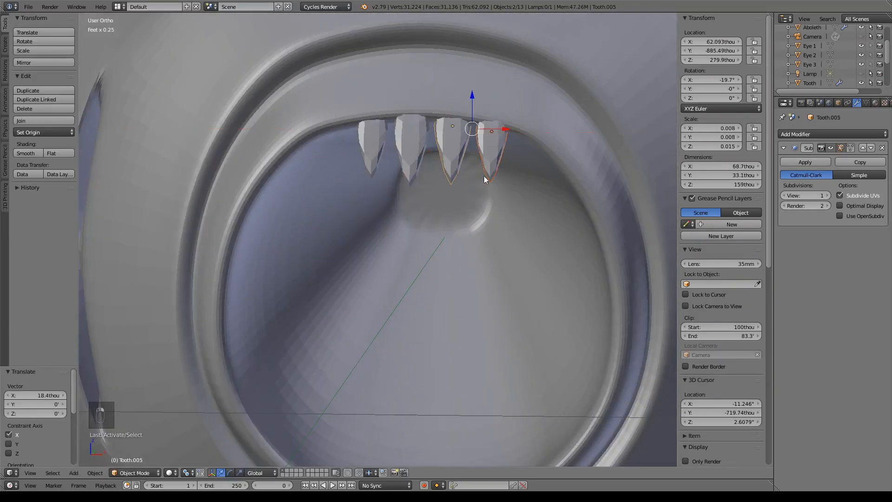
pyautogui.hotkey('shift', 'd')
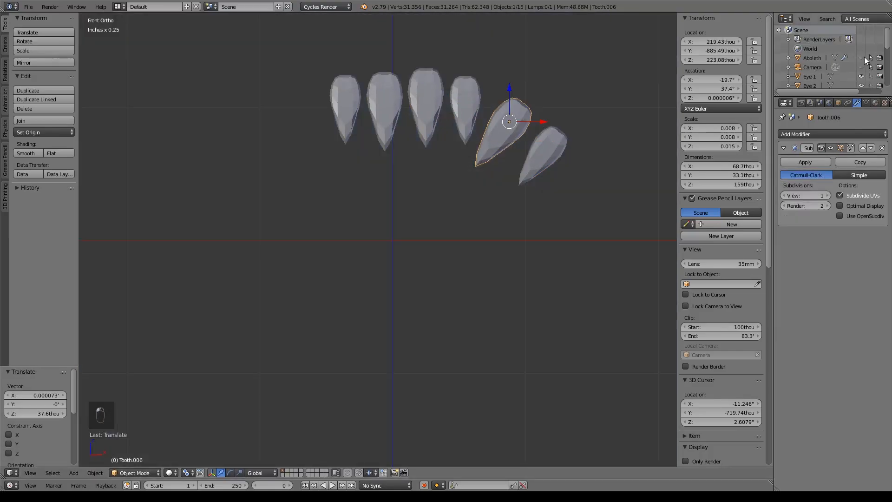
pyautogui.press('r')
pyautogui.click(495, 122)
pyautogui.press('g')
# Rotate the negative-X end tooth and move it about -16.6 thou in X, and seat the outermost positive-X copy into the rim along Y.
pyautogui.rightClick(344, 111)
pyautogui.press('r')
pyautogui.press('g')
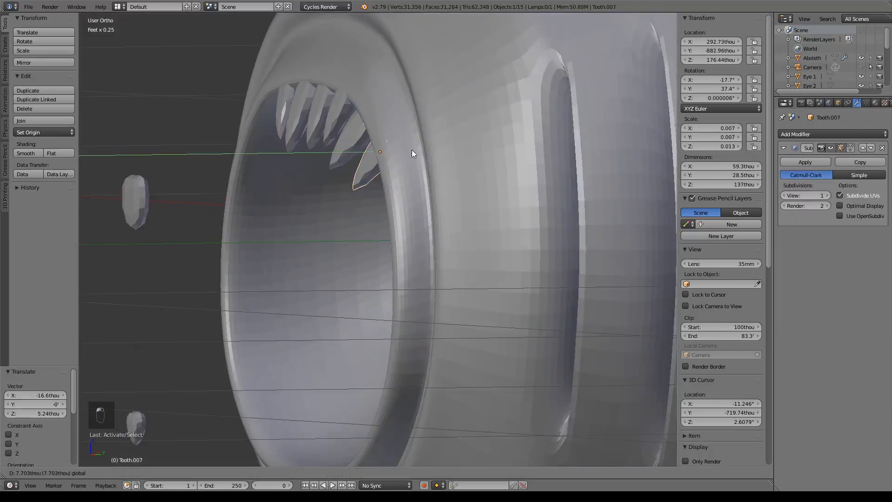
pyautogui.press('KP_7')
pyautogui.press('r')
pyautogui.click(569, 350)
pyautogui.keyDown('shift'); pyautogui.moveTo(569, 350); pyautogui.dragTo(525, 288, button='middle'); pyautogui.keyUp('shift')
# Duplicate a tooth for the negative-X end of the upper row, scale it and angle it to follow the rim.
pyautogui.rightClick(304, 270)
pyautogui.hotkey('shift', 'd')
pyautogui.press('KP_1')
pyautogui.press('s')
pyautogui.press('g')
pyautogui.press('KP_7')
pyautogui.press('KP_1')
pyautogui.press('r')
pyautogui.rightClick(469, 135)
pyautogui.press('r')
# Duplicate one of the small spare teeth beside the head and bring the rotated copy to the positive-X side of the mouth rim.
pyautogui.scroll(-4, 344, 270)
pyautogui.keyDown('shift'); pyautogui.moveTo(341, 272); pyautogui.dragTo(608, 163, button='middle'); pyautogui.keyUp('shift')
pyautogui.rightClick(246, 228)
pyautogui.hotkey('shift', 'd')
pyautogui.press('g')
pyautogui.press('g')
pyautogui.press('KP_3')
pyautogui.press('z')
pyautogui.press('KP_1')
pyautogui.press('z')
pyautogui.press('r')
pyautogui.press('g')
# Seat the small side tooth into the rim by adjusting its position along Y and X and its rotation around Z.
pyautogui.moveTo(480, 246); pyautogui.dragTo(565, 307, button='middle')
pyautogui.press('g')
pyautogui.press('y')
pyautogui.press('r')
pyautogui.press('z')
pyautogui.click(559, 196)
pyautogui.moveTo(559, 196); pyautogui.dragTo(513, 274, button='middle')
pyautogui.press('g')
pyautogui.press('y')
pyautogui.click(440, 244)
pyautogui.press('g')
pyautogui.press('x')
pyautogui.press('r')
pyautogui.press('z')
pyautogui.click(513, 258)
# Make two more copies of the small side tooth down the rim, offsetting the last by about 15.7 thou X and -128 thou Z and rotating it around Y.
pyautogui.press('KP_1')
pyautogui.hotkey('shift', 'd')
pyautogui.click(465, 247)
pyautogui.hotkey('shift', 'd')
pyautogui.click(474, 321)
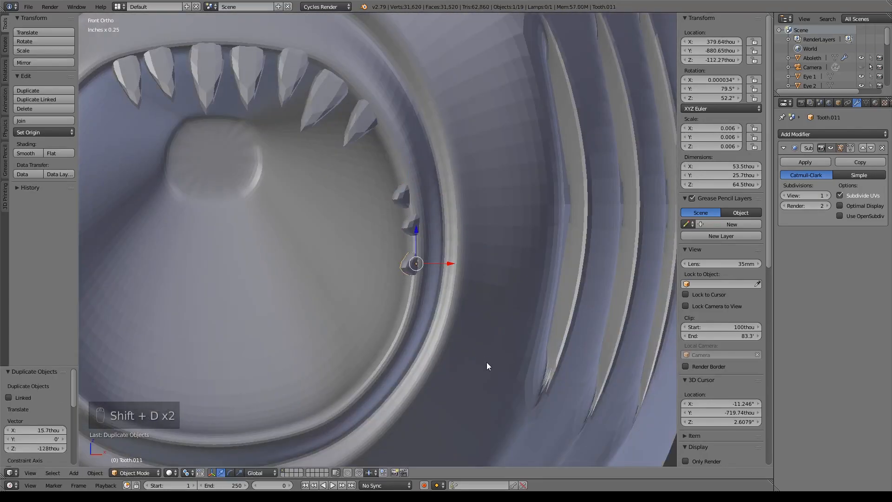
pyautogui.press('r')
pyautogui.press('y')
pyautogui.click(483, 370)
# Rotate the uppermost small side tooth around Y, shift it outward along X by about 2.83 thou and adjust its scale.
pyautogui.rightClick(402, 197)
pyautogui.press('r')
pyautogui.press('y')
pyautogui.press('g')
pyautogui.press('x')
pyautogui.moveTo(469, 185); pyautogui.dragTo(437, 216, button='middle')
pyautogui.press('g')
pyautogui.press('x')
pyautogui.click(438, 216)
pyautogui.press('s')
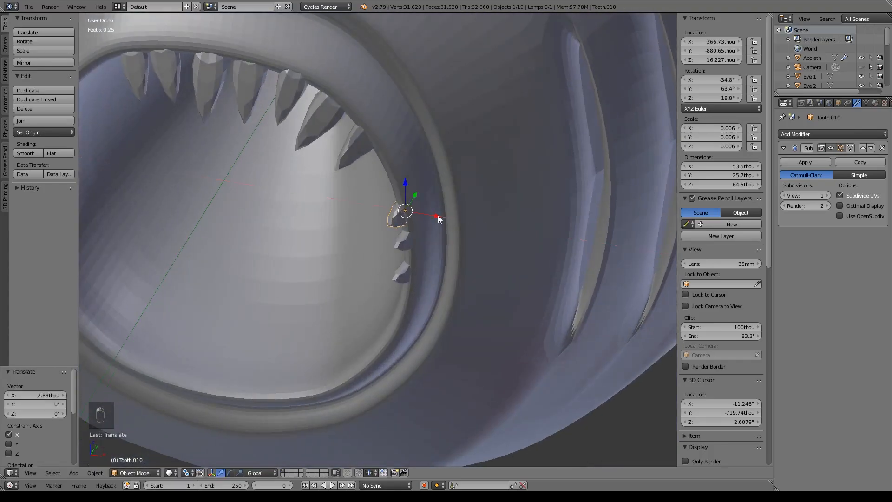
pyautogui.click(481, 243)
# Try to resize the outermost long tooth on the positive X side and duplicate it together with its neighbour.
pyautogui.rightClick(358, 147)
pyautogui.press('s')
pyautogui.click(469, 183)
pyautogui.moveTo(399, 160); pyautogui.dragTo(435, 123, button='middle')
pyautogui.keyDown('shift'); pyautogui.rightClick(319, 111); pyautogui.keyUp('shift')
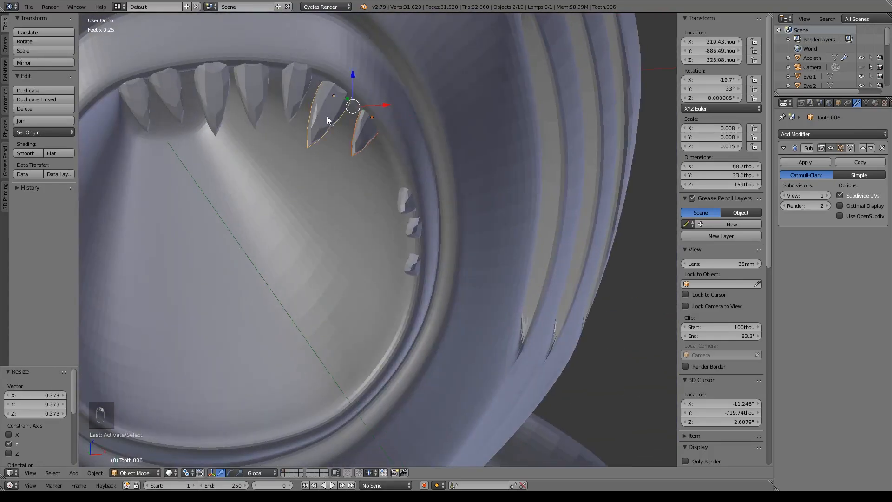
pyautogui.hotkey('shift', 'd')
pyautogui.hotkey('ctrl', 'z')
pyautogui.hotkey('ctrl', 'z')
pyautogui.hotkey('ctrl', 'z')
# Place a smaller duplicate of a long tooth in the gap above the small side teeth, rotating it about -17.6° around Z.
pyautogui.rightClick(402, 209)
pyautogui.hotkey('shift', 'd')
pyautogui.click(394, 172)
pyautogui.moveTo(400, 223); pyautogui.dragTo(408, 317, button='middle')
pyautogui.press('KP_1')
pyautogui.press('r')
pyautogui.press('s')
pyautogui.moveTo(419, 164); pyautogui.dragTo(339, 160, button='middle')
pyautogui.moveTo(368, 157); pyautogui.dragTo(392, 158)
pyautogui.press('r')
pyautogui.press('z')
pyautogui.click(375, 134)
pyautogui.moveTo(375, 137); pyautogui.dragTo(579, 227, button='middle')
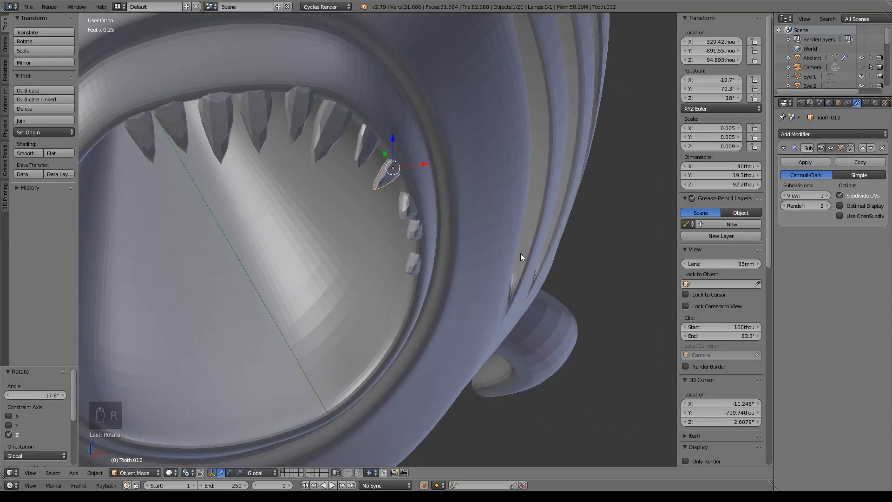
# Duplicate the five lowest teeth on the positive X side and move the copies about -591 thou along X.
pyautogui.scroll(-6, 549, 230)
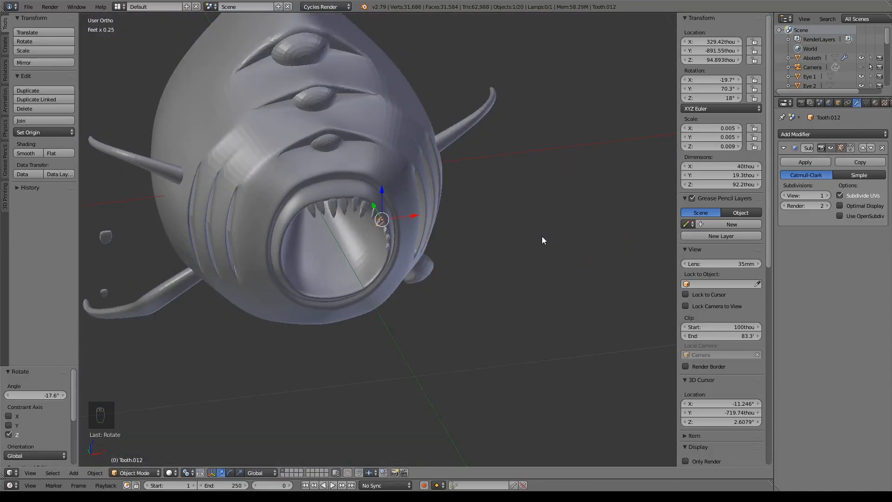
pyautogui.moveTo(542, 236); pyautogui.dragTo(506, 201, button='middle')
pyautogui.scroll(4, 506, 201)
pyautogui.keyDown('shift'); pyautogui.rightClick(437, 206); pyautogui.keyUp('shift')
pyautogui.keyDown('shift'); pyautogui.rightClick(458, 254); pyautogui.keyUp('shift')
pyautogui.keyDown('shift'); pyautogui.rightClick(469, 287); pyautogui.keyUp('shift')
pyautogui.hotkey('shift', 'd')
pyautogui.moveTo(496, 243); pyautogui.dragTo(317, 245)
# Try to mirror the five copied teeth along X, then undo the mirroring and duplication.
pyautogui.press('KP_1')
pyautogui.hotkey('alt', 'm')
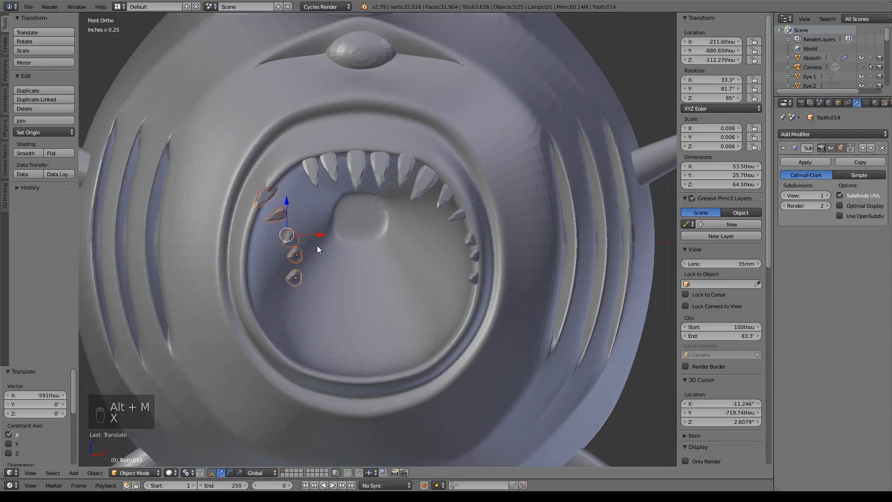
pyautogui.hotkey('ctrl', 'm')
pyautogui.hotkey('ctrl', 'z')
pyautogui.hotkey('ctrl', 'z')
pyautogui.hotkey('ctrl', 'z')
pyautogui.hotkey('ctrl', 'z')
pyautogui.hotkey('ctrl', 'z')
pyautogui.hotkey('ctrl', 'z')
pyautogui.hotkey('ctrl', 'z')
pyautogui.hotkey('ctrl', 'z')
pyautogui.hotkey('ctrl', 'z')
pyautogui.hotkey('ctrl', 'z')
pyautogui.hotkey('ctrl', 'shift', 'z')
# Duplicate the three small side teeth farther down the positive-X rim and change the pivot point for rotating the copies.
pyautogui.moveTo(367, 219); pyautogui.dragTo(368, 141, button='middle')
pyautogui.rightClick(458, 191)
pyautogui.keyDown('shift'); pyautogui.rightClick(459, 169); pyautogui.keyUp('shift')
pyautogui.keyDown('shift'); pyautogui.rightClick(455, 152); pyautogui.keyUp('shift')
pyautogui.hotkey('shift', 'd')
pyautogui.press('r')
pyautogui.rightClick(480, 245)
pyautogui.click(189, 473)
pyautogui.click(206, 430)
# Rotate the small lower side teeth to follow the rim's curve and nudge them by about -1.51 thou in X and -10.6 thou in Z.
pyautogui.press('r')
pyautogui.click(489, 249)
pyautogui.press('g')
pyautogui.click(476, 238)
pyautogui.rightClick(454, 247)
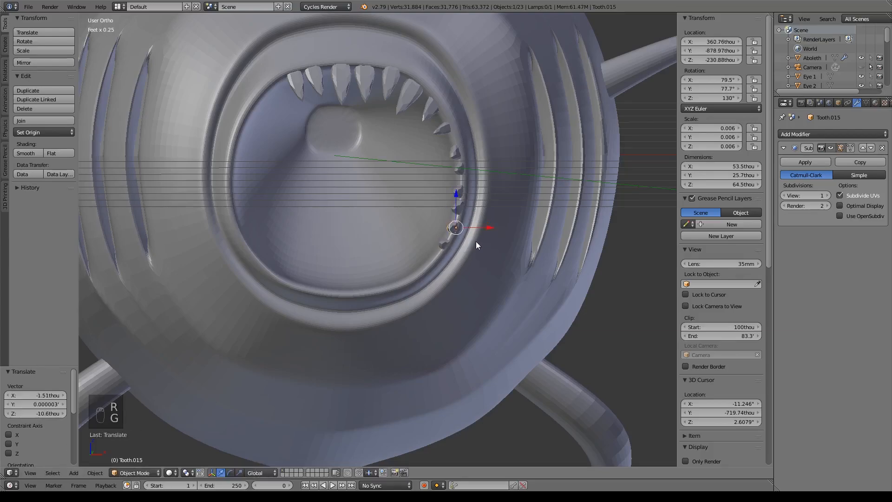
# Duplicate four of the upper teeth and place the copies at the lower rim of the mouth.
pyautogui.moveTo(476, 241); pyautogui.dragTo(447, 233, button='middle')
pyautogui.scroll(-5, 447, 233)
pyautogui.keyDown('shift'); pyautogui.rightClick(403, 185); pyautogui.keyUp('shift')
pyautogui.hotkey('shift', 'd')
pyautogui.click(457, 294)
# Rotate the four copied lower-rim teeth, including about 8.06° around Z, and shift them along Y into the rim.
pyautogui.press('KP_3')
pyautogui.press('KP_3')
pyautogui.press('KP_3')
pyautogui.press('r')
pyautogui.click(498, 289)
pyautogui.moveTo(495, 284); pyautogui.dragTo(418, 279, button='middle')
pyautogui.press('g')
pyautogui.press('y')
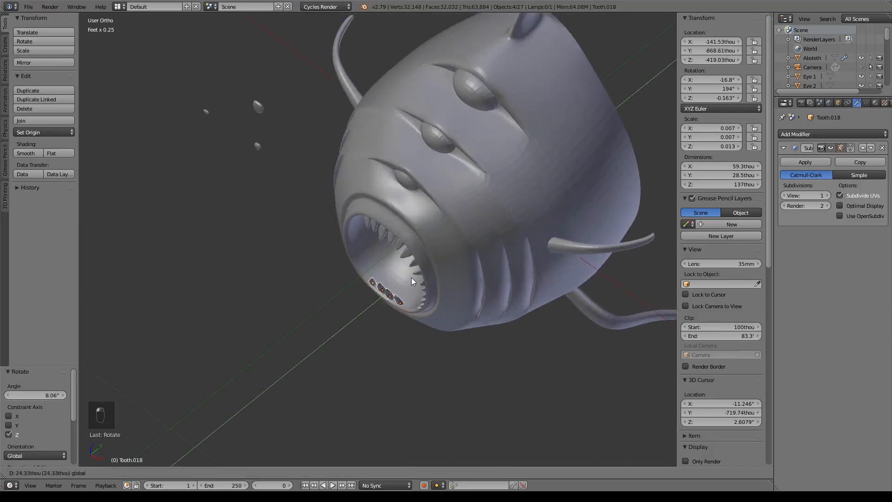
pyautogui.click(412, 277)
# Move a single lower tooth along Y to seat it in the mouth rim.
pyautogui.scroll(4, 381, 267)
pyautogui.rightClick(337, 255)
pyautogui.press('g')
pyautogui.press('y')
pyautogui.click(406, 260)
# Duplicate an upper tooth, rotate and place the copy in the lower row, and scale it to fit.
pyautogui.rightClick(445, 62)
pyautogui.hotkey('shift', 'd')
pyautogui.click(447, 241)
pyautogui.press('r')
pyautogui.click(505, 252)
pyautogui.press('g')
pyautogui.click(458, 250)
pyautogui.press('s')
# Duplicate two upper teeth, then rotate, move and scale the copies to extend the lower row toward the negative-X side.
pyautogui.rightClick(324, 54)
pyautogui.keyDown('shift'); pyautogui.rightClick(345, 50); pyautogui.keyUp('shift')
pyautogui.hotkey('shift', 'd')
pyautogui.press('r')
pyautogui.press('g')
pyautogui.press('r')
pyautogui.press('g')
pyautogui.press('s')
# Adjust the depth of the new lower teeth individually along Y, including a shift of -42.1 thou.
pyautogui.moveTo(343, 223); pyautogui.dragTo(303, 244, button='middle')
pyautogui.moveTo(339, 220); pyautogui.dragTo(321, 226)
pyautogui.moveTo(322, 241); pyautogui.dragTo(330, 243)
pyautogui.moveTo(325, 235); pyautogui.dragTo(321, 236)
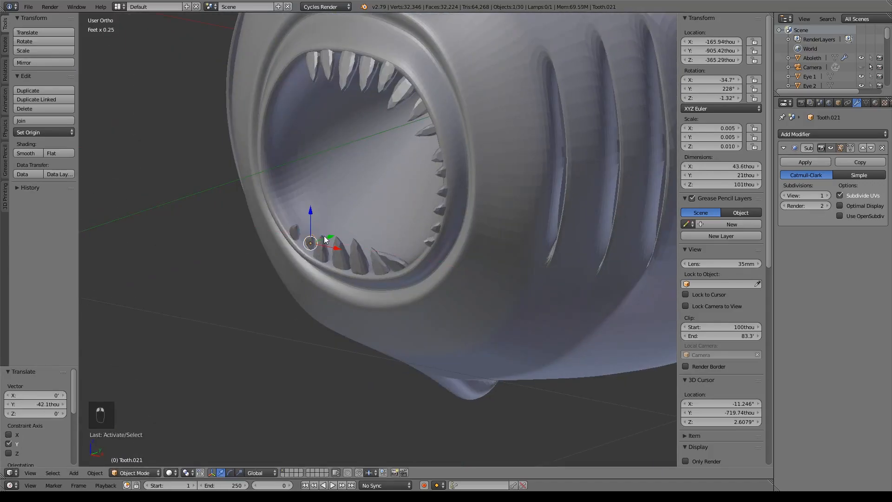
pyautogui.moveTo(321, 236); pyautogui.dragTo(395, 301, button='middle')
pyautogui.moveTo(329, 265); pyautogui.dragTo(329, 254)
# Reposition and rotate the lower teeth in front view to even out their spacing along the rim.
pyautogui.moveTo(341, 321); pyautogui.dragTo(274, 246, button='middle')
pyautogui.press('KP_1')
pyautogui.keyDown('shift'); pyautogui.rightClick(329, 250); pyautogui.keyUp('shift')
pyautogui.press('g')
pyautogui.click(336, 252)
pyautogui.press('KP_1')
pyautogui.rightClick(320, 250)
pyautogui.press('r')
pyautogui.rightClick(308, 240)
pyautogui.press('g')
pyautogui.click(347, 242)
# Duplicate two small lower side teeth on the positive-X rim, fit the copies beside them, and adjust a neighbouring tooth's position.
pyautogui.rightClick(473, 218)
pyautogui.keyDown('shift'); pyautogui.rightClick(481, 204); pyautogui.keyUp('shift')
pyautogui.hotkey('shift', 'd')
pyautogui.press('r')
pyautogui.click(486, 233)
pyautogui.press('g')
pyautogui.press('s')
pyautogui.click(490, 247)
pyautogui.rightClick(460, 234)
pyautogui.press('g')
pyautogui.click(485, 237)
# Duplicate the small positive-X side teeth, rotate the copies 180°, and move them to the negative-X rim.
pyautogui.rightClick(483, 127)
pyautogui.keyDown('shift'); pyautogui.rightClick(461, 233); pyautogui.keyUp('shift')
pyautogui.keyDown('shift'); pyautogui.rightClick(448, 245); pyautogui.keyUp('shift')
pyautogui.keyDown('shift'); pyautogui.rightClick(460, 83); pyautogui.keyUp('shift')
pyautogui.hotkey('shift', 'd')
pyautogui.rightClick(499, 130)
pyautogui.press('r')
pyautogui.press('1')
pyautogui.press('8')
pyautogui.press('0')
pyautogui.press('Return')
pyautogui.press('g')
pyautogui.press('x')
pyautogui.click(328, 163)
pyautogui.press('g')
pyautogui.click(341, 212)
# Rotate and reposition selected teeth on the negative-X side, moving the outermost upper tooth -8.63 thou along Y.
pyautogui.rightClick(288, 254)
pyautogui.keyDown('shift'); pyautogui.rightClick(299, 278); pyautogui.keyUp('shift')
pyautogui.press('r')
pyautogui.click(261, 307)
pyautogui.press('g')
pyautogui.click(258, 96)
pyautogui.press('r')
pyautogui.click(310, 80)
pyautogui.rightClick(282, 71)
pyautogui.press('g')
pyautogui.click(303, 74)
# Rotate the eight negative-X side teeth -22° and shift them along X to seat them in the rim.
pyautogui.moveTo(451, 181); pyautogui.dragTo(395, 188, button='middle')
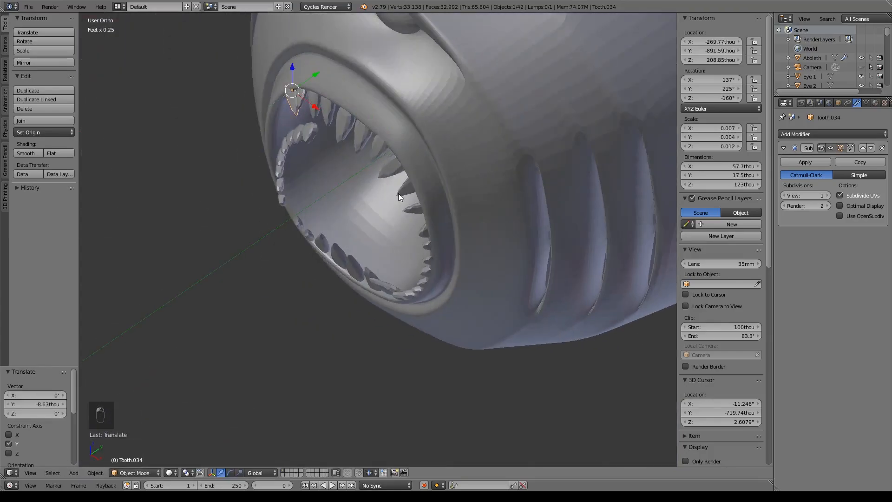
pyautogui.press('r')
pyautogui.hotkey('ctrl', 'z')
pyautogui.moveTo(262, 122); pyautogui.dragTo(311, 130, button='middle')
pyautogui.keyDown('shift'); pyautogui.rightClick(272, 230); pyautogui.keyUp('shift')
pyautogui.press('KP_1')
pyautogui.press('r')
pyautogui.press('g')
pyautogui.press('x')
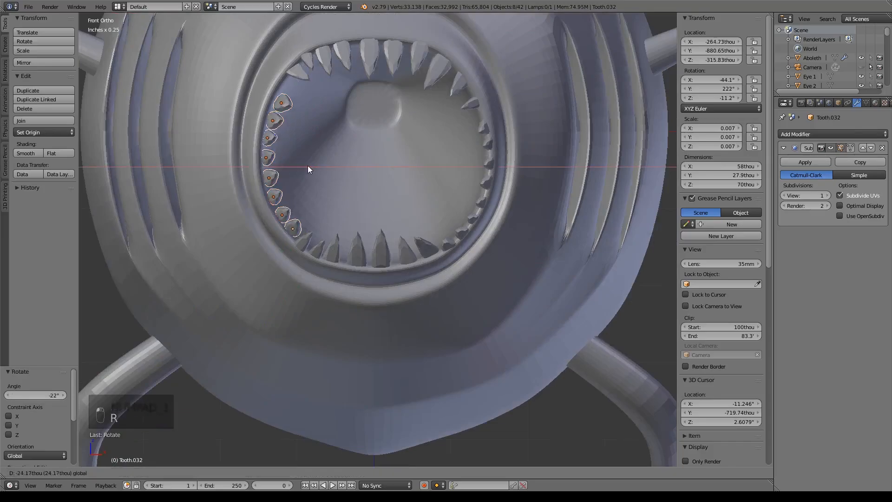
pyautogui.click(300, 166)
pyautogui.press('g')
pyautogui.click(301, 170)
# Rotate the outer upper tooth on the negative-X side from the top view, using wireframe display to check its angle.
pyautogui.rightClick(300, 76)
pyautogui.press('KP_7')
pyautogui.press('z')
pyautogui.press('r')
pyautogui.click(465, 283)
pyautogui.press('z')
# Duplicate a negative-X side tooth and fit the copy into the upper gap, nudging it -3.08, -5.93 and 14 thou.
pyautogui.rightClick(290, 223)
pyautogui.hotkey('shift', 'd')
pyautogui.moveTo(371, 158); pyautogui.dragTo(308, 148, button='middle')
pyautogui.moveTo(304, 145); pyautogui.dragTo(296, 144)
pyautogui.click(297, 144)
pyautogui.press('g')
pyautogui.click(294, 139)
pyautogui.moveTo(288, 246); pyautogui.dragTo(342, 255, button='middle')
pyautogui.scroll(-4, 415, 254)
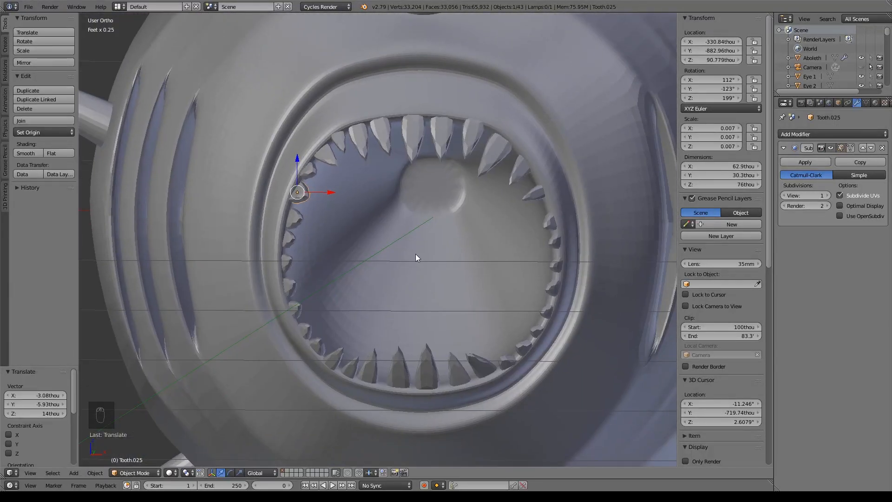
# Select the lower-rim teeth and rotate them in side view to change their tilt.
pyautogui.moveTo(415, 254); pyautogui.dragTo(357, 260, button='middle')
pyautogui.keyDown('shift'); pyautogui.rightClick(341, 381); pyautogui.keyUp('shift')
pyautogui.press('KP_3')
pyautogui.press('r')
pyautogui.click(444, 344)
# Duplicate the spare inner tooth and place the copy just inside the lower mouth rim, moving it -802 thou along Y.
pyautogui.scroll(-2, 444, 343)
pyautogui.moveTo(370, 323); pyautogui.dragTo(439, 327, button='middle')
pyautogui.rightClick(180, 180)
pyautogui.hotkey('shift', 'd')
pyautogui.rightClick(246, 190)
pyautogui.press('g')
pyautogui.click(427, 343)
pyautogui.press('KP_1')
pyautogui.press('z')
pyautogui.press('g')
pyautogui.moveTo(439, 241); pyautogui.dragTo(352, 254, button='middle')
pyautogui.press('KP_3')
pyautogui.moveTo(573, 235); pyautogui.dragTo(402, 233)
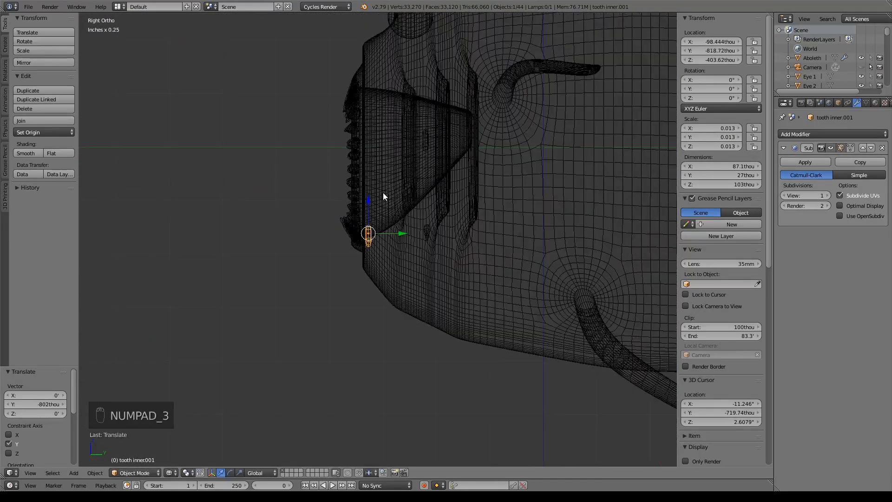
# Rotate the copied inner tooth in side view to lie along the mouth floor and move it behind the lower teeth.
pyautogui.press('r')
pyautogui.click(407, 278)
pyautogui.scroll(5, 407, 277)
pyautogui.press('r')
pyautogui.press('g')
pyautogui.click(232, 279)
pyautogui.press('r')
pyautogui.click(274, 322)
# Narrow the inner tooth to a scale of 0.009 along X and reposition it on the mouth floor.
pyautogui.press('z')
pyautogui.moveTo(274, 323); pyautogui.dragTo(351, 345, button='middle')
pyautogui.press('g')
pyautogui.press('s')
pyautogui.press('x')
pyautogui.press('g')
pyautogui.click(295, 326)
# Fine-tune the inner tooth in side view to an X rotation of -97.1° and shift it slightly along the mouth floor.
pyautogui.press('KP_3')
pyautogui.press('z')
pyautogui.press('r')
pyautogui.press('g')
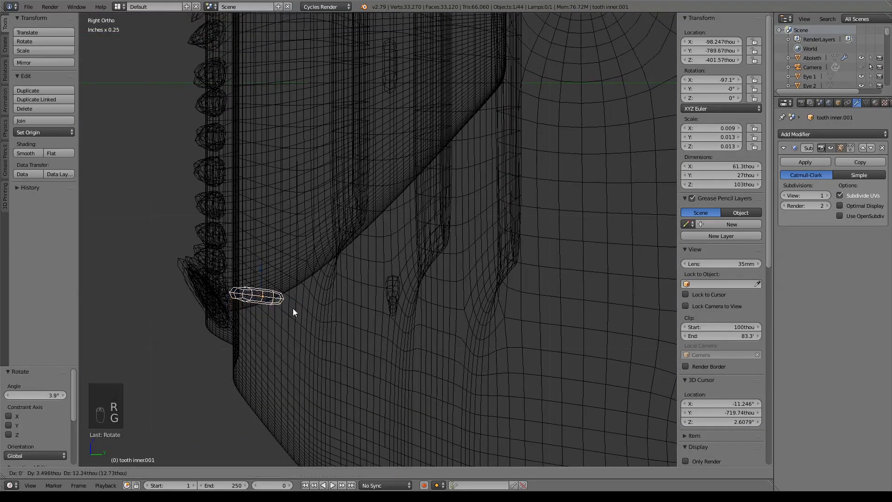
pyautogui.click(293, 308)
pyautogui.press('z')
# Duplicate the inner tooth three times along the lower mouth rim and rotate the last copy in front view to follow the curve.
pyautogui.moveTo(294, 309); pyautogui.dragTo(378, 329, button='middle')
pyautogui.hotkey('shift', 'd')
pyautogui.press('x')
pyautogui.click(321, 300)
pyautogui.moveTo(321, 300); pyautogui.dragTo(322, 307)
pyautogui.hotkey('shift', 'd')
pyautogui.click(398, 332)
pyautogui.hotkey('shift', 'd')
pyautogui.click(433, 325)
pyautogui.press('KP_1')
pyautogui.press('r')
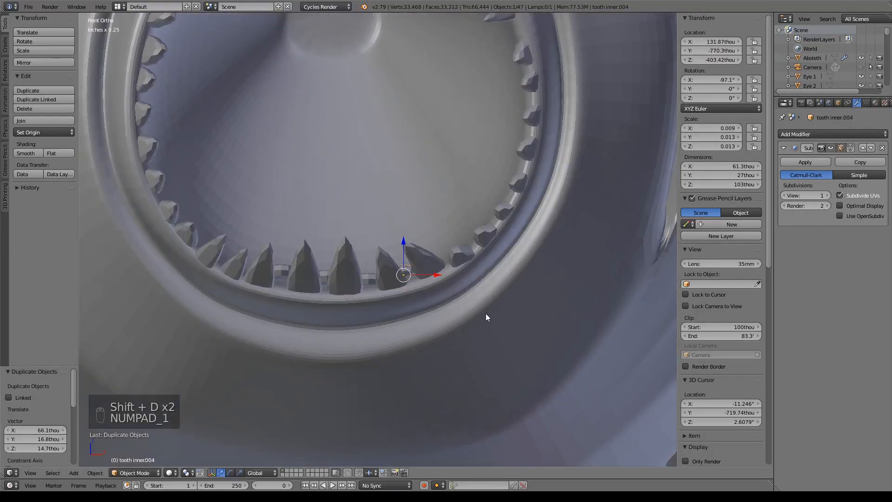
pyautogui.click(481, 311)
# Extend the inner row with two more duplicated teeth, rotating each to follow the mouth's lower curve.
pyautogui.rightClick(281, 271)
pyautogui.rightClick(408, 270)
pyautogui.press('z')
pyautogui.keyDown('shift'); pyautogui.moveTo(460, 268); pyautogui.dragTo(442, 292, button='middle'); pyautogui.keyUp('shift')
pyautogui.hotkey('shift', 'd')
pyautogui.click(478, 276)
pyautogui.press('r')
pyautogui.hotkey('shift', 'd')
pyautogui.press('r')
# Select six inner teeth of the lower row, duplicate them, and rotate and move the copies up the adjoining side of the mouth.
pyautogui.keyDown('shift'); pyautogui.rightClick(423, 279); pyautogui.keyUp('shift')
pyautogui.keyDown('shift'); pyautogui.rightClick(386, 298); pyautogui.keyUp('shift')
pyautogui.keyDown('shift'); pyautogui.rightClick(351, 306); pyautogui.keyUp('shift')
pyautogui.keyDown('shift'); pyautogui.rightClick(309, 304); pyautogui.keyUp('shift')
pyautogui.keyDown('shift'); pyautogui.rightClick(263, 297); pyautogui.keyUp('shift')
pyautogui.hotkey('shift', 'd')
pyautogui.press('r')
pyautogui.press('g')
pyautogui.press('r')
pyautogui.press('g')
# Refine the six side teeth by rotating them and shifting them along X to line up inside the outer ring.
pyautogui.press('z')
pyautogui.press('KP_3')
pyautogui.press('KP_1')
pyautogui.press('z')
pyautogui.press('r')
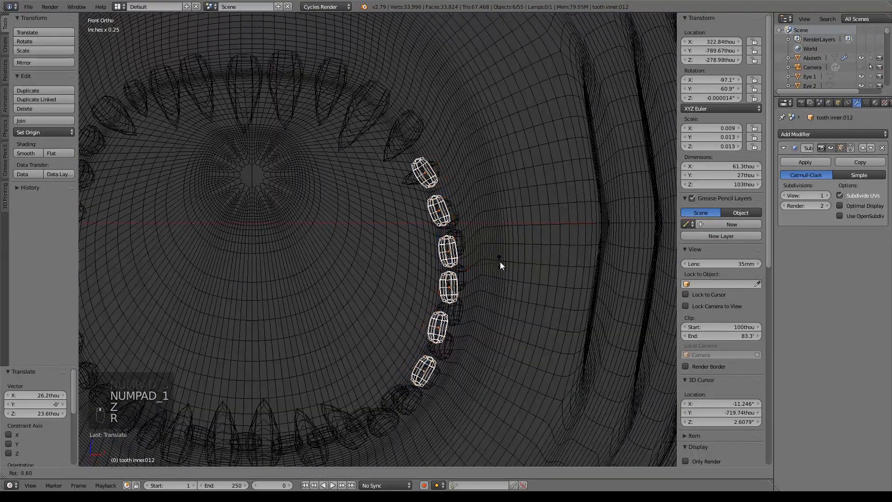
pyautogui.click(500, 266)
pyautogui.press('g')
pyautogui.press('x')
pyautogui.click(493, 268)
pyautogui.press('z')
pyautogui.moveTo(494, 269); pyautogui.dragTo(543, 308, button='middle')
pyautogui.press('r')
pyautogui.click(553, 274)
# Select a single inner tooth near the lower corner of the mouth and shift it along X.
pyautogui.moveTo(553, 274); pyautogui.dragTo(500, 290, button='middle')
pyautogui.rightClick(414, 357)
pyautogui.press('g')
pyautogui.press('x')
pyautogui.click(453, 349)
# Duplicate the twelve selected inner teeth, then rotate and move the copies in front view along the upper part of the mouth.
pyautogui.moveTo(516, 337)
pyautogui.mouseDown(button='middle')
pyautogui.moveTo(472, 325)
pyautogui.moveTo(519, 324)
pyautogui.mouseUp(button='middle')
pyautogui.hotkey('shift', 'd')
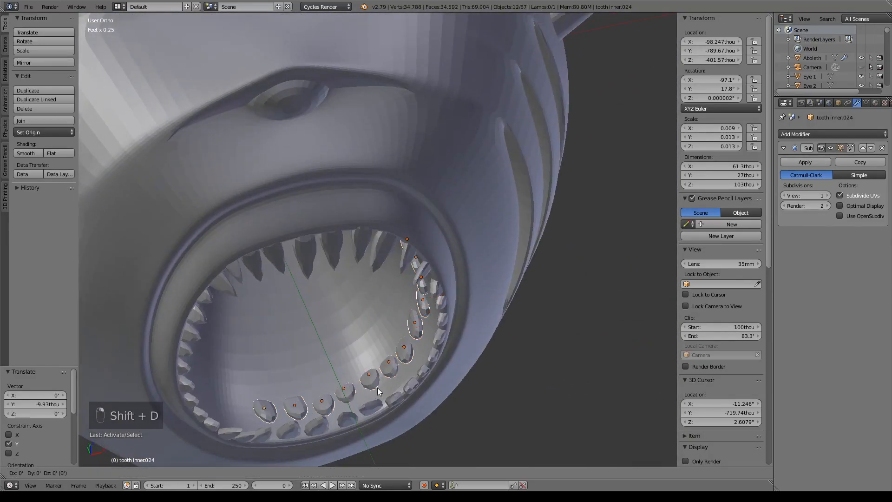
pyautogui.press('KP_1')
pyautogui.press('z')
pyautogui.click(277, 170)
pyautogui.press('z')
pyautogui.press('r')
pyautogui.click(478, 279)
pyautogui.press('g')
pyautogui.click(486, 274)
pyautogui.moveTo(486, 274); pyautogui.dragTo(478, 209, button='middle')
# Nudge the duplicated upper set of inner teeth along its axes to seat it against the mouth wall.
pyautogui.moveTo(313, 163); pyautogui.dragTo(313, 168)
pyautogui.moveTo(313, 169); pyautogui.dragTo(409, 243, button='middle')
pyautogui.moveTo(356, 236); pyautogui.dragTo(330, 240)
pyautogui.moveTo(386, 258); pyautogui.dragTo(327, 205, button='middle')
pyautogui.press('z')
pyautogui.press('z')
# Select individual teeth of the upper inner row and shift them to even out their placement on the mouth wall.
pyautogui.rightClick(349, 199)
pyautogui.moveTo(338, 166); pyautogui.dragTo(377, 182)
pyautogui.rightClick(379, 203)
pyautogui.keyDown('shift'); pyautogui.rightClick(420, 216); pyautogui.keyUp('shift')
pyautogui.rightClick(379, 205)
pyautogui.moveTo(376, 186); pyautogui.dragTo(297, 185, button='middle')
pyautogui.keyDown('shift'); pyautogui.rightClick(333, 151); pyautogui.keyUp('shift')
pyautogui.moveTo(354, 165); pyautogui.dragTo(357, 166)
pyautogui.moveTo(358, 167); pyautogui.dragTo(357, 183, button='middle')
pyautogui.moveTo(386, 168); pyautogui.dragTo(388, 181)
# Select four inner teeth at the lower end of the row and duplicate them toward the remaining gap.
pyautogui.moveTo(388, 180); pyautogui.dragTo(436, 307, button='middle')
pyautogui.rightClick(354, 308)
pyautogui.keyDown('shift'); pyautogui.rightClick(383, 317); pyautogui.keyUp('shift')
pyautogui.keyDown('shift'); pyautogui.rightClick(409, 326); pyautogui.keyUp('shift')
pyautogui.keyDown('shift'); pyautogui.rightClick(428, 323); pyautogui.keyUp('shift')
pyautogui.hotkey('shift', 'd')
pyautogui.click(343, 298)
# Rotate the four copied teeth by 42.1° in front view and move them into the gap along the mouth's lower side.
pyautogui.press('KP_1')
pyautogui.press('z')
pyautogui.press('r')
pyautogui.click(402, 335)
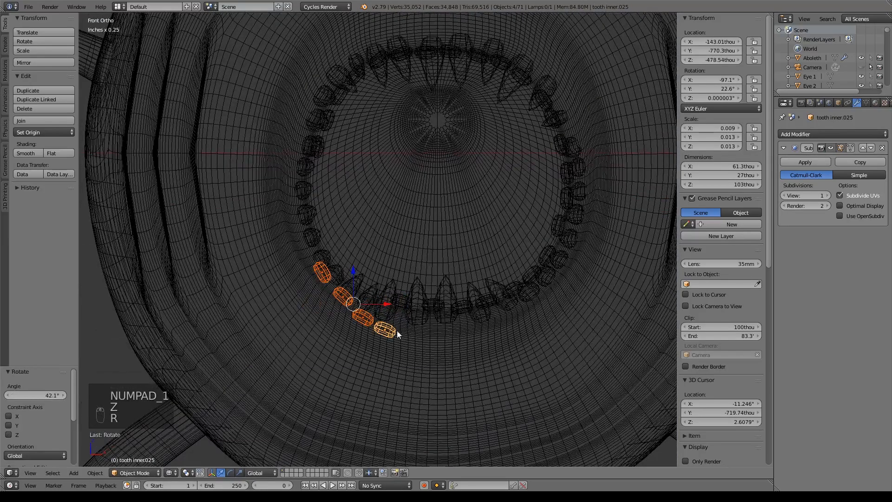
pyautogui.press('g')
pyautogui.click(364, 272)
pyautogui.press('z')
pyautogui.moveTo(412, 266); pyautogui.dragTo(387, 288, button='middle')
pyautogui.hotkey('shift', 'd')
pyautogui.hotkey('ctrl', 'z')
pyautogui.hotkey('ctrl', 'z')
pyautogui.hotkey('ctrl', 'shift', 'z')
# Select two inner teeth on the mouth's side, duplicate them, and position the copies further up the row in front view.
pyautogui.rightClick(356, 245)
pyautogui.keyDown('shift'); pyautogui.rightClick(337, 219); pyautogui.keyUp('shift')
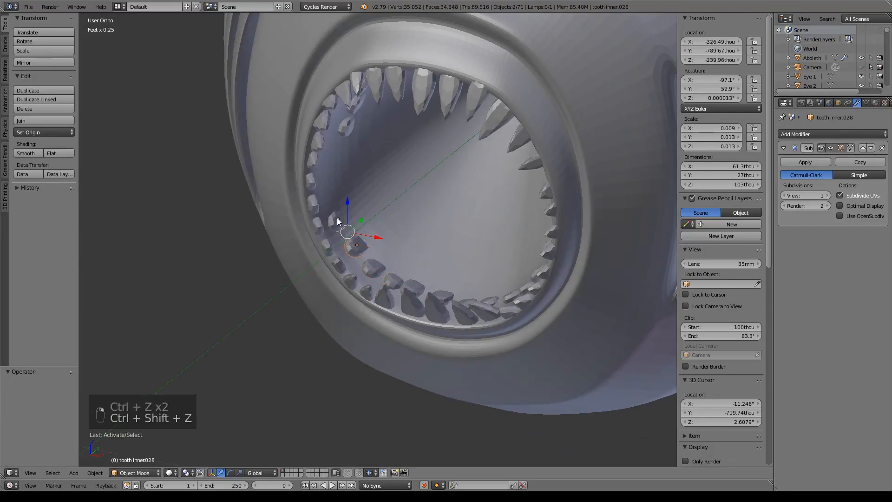
pyautogui.hotkey('shift', 'd')
pyautogui.click(348, 228)
pyautogui.press('KP_1')
pyautogui.press('z')
pyautogui.press('g')
pyautogui.click(384, 255)
# Duplicate one side tooth to extend the inner row upward and shift the copy along Y against the mouth wall.
pyautogui.rightClick(390, 192)
pyautogui.scroll(-4, 488, 263)
pyautogui.moveTo(434, 236); pyautogui.dragTo(446, 209, button='middle')
pyautogui.scroll(7, 488, 263)
pyautogui.hotkey('shift', 'd')
pyautogui.click(392, 204)
pyautogui.moveTo(357, 141); pyautogui.dragTo(408, 132, button='middle')
pyautogui.moveTo(409, 133); pyautogui.dragTo(402, 127)
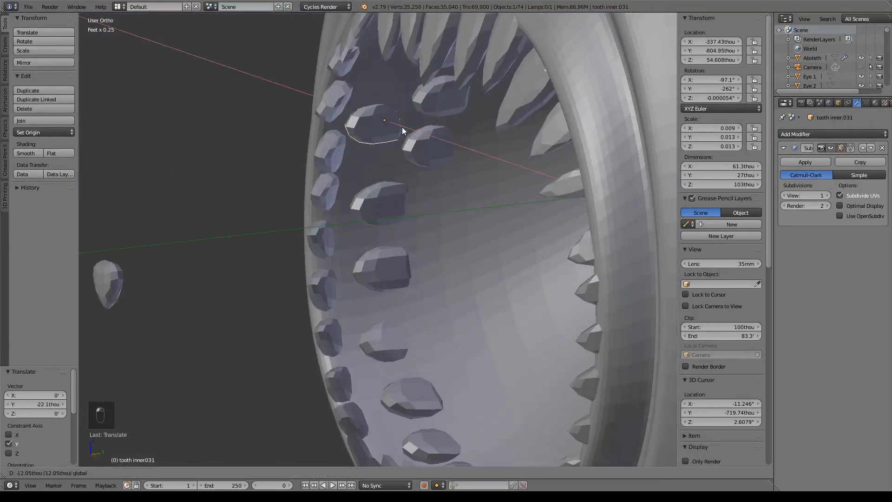
# Duplicate two more inner teeth separately, place the copies in the row's remaining gaps, and resize the second one.
pyautogui.rightClick(374, 282)
pyautogui.hotkey('shift', 'd')
pyautogui.click(394, 321)
pyautogui.moveTo(394, 320); pyautogui.dragTo(436, 247, button='middle')
pyautogui.rightClick(395, 264)
pyautogui.hotkey('shift', 'd')
pyautogui.press('g')
pyautogui.click(392, 210)
pyautogui.press('s')
# Add two more duplicated inner teeth to the row, then select a neighbouring tooth and scale it to vary its size.
pyautogui.hotkey('shift', 'd')
pyautogui.hotkey('shift', 'd')
pyautogui.press('g')
pyautogui.click(213, 322)
pyautogui.rightClick(437, 246)
pyautogui.press('s')
pyautogui.click(486, 267)
# Adjust another inner tooth's size and move a tooth on the opposite side slightly to even out the row's spacing.
pyautogui.rightClick(313, 409)
pyautogui.press('s')
pyautogui.moveTo(330, 409); pyautogui.dragTo(400, 260, button='middle')
pyautogui.press('g')
pyautogui.click(406, 256)
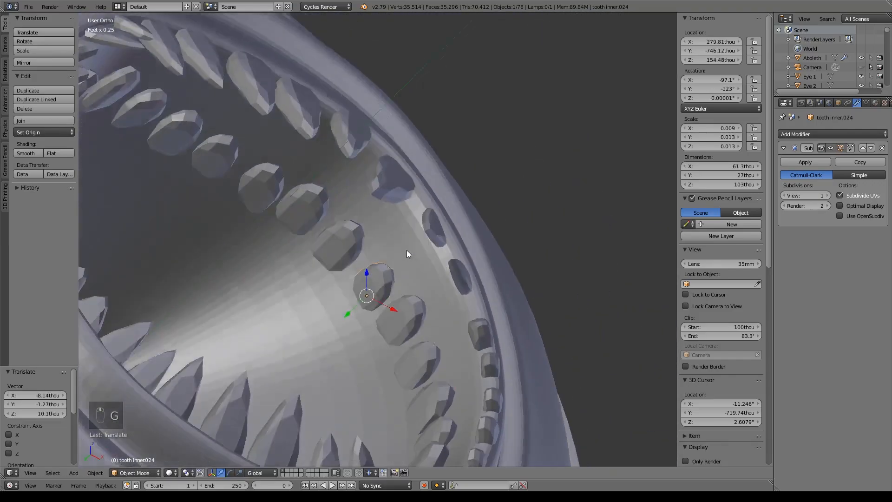
# Duplicate inner teeth to fill further gaps in the row, shift the newest copy along Z and rotate it about Y.
pyautogui.hotkey('shift', 'd')
pyautogui.moveTo(437, 223); pyautogui.dragTo(334, 279, button='middle')
pyautogui.hotkey('shift', 'd')
pyautogui.click(328, 257)
pyautogui.press('g')
pyautogui.press('z')
pyautogui.click(388, 280)
pyautogui.press('r')
pyautogui.press('y')
pyautogui.click(408, 350)
pyautogui.moveTo(409, 350); pyautogui.dragTo(387, 355, button='middle')
# Duplicate an inner tooth on the opposite side of the mouth, fit the copy against the wall and rotate it about Z.
pyautogui.rightClick(466, 243)
pyautogui.moveTo(466, 244); pyautogui.dragTo(384, 266, button='middle')
pyautogui.rightClick(261, 242)
pyautogui.hotkey('shift', 'd')
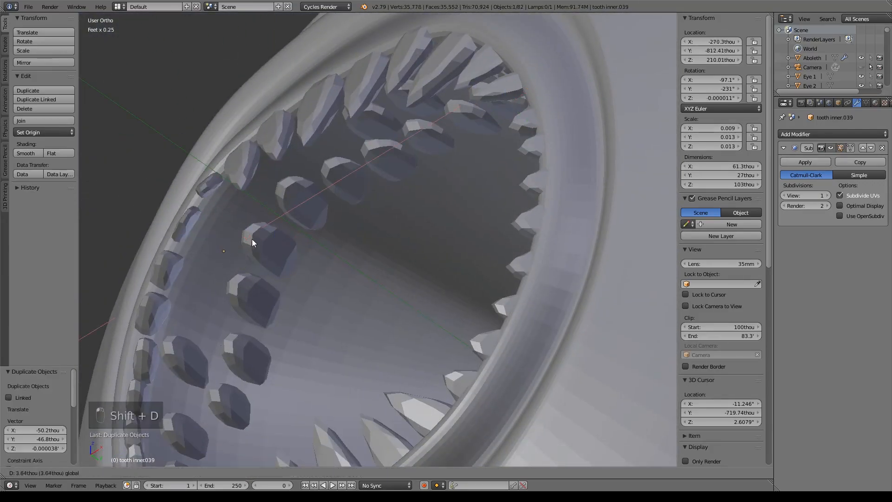
pyautogui.click(216, 233)
pyautogui.moveTo(251, 255); pyautogui.dragTo(247, 253)
pyautogui.moveTo(225, 213); pyautogui.dragTo(225, 227)
pyautogui.moveTo(249, 266); pyautogui.dragTo(246, 264)
pyautogui.press('r')
pyautogui.press('z')
pyautogui.click(346, 325)
# Duplicate two inner teeth separately and place each copy in a gap along the lower side of the row.
pyautogui.moveTo(346, 326); pyautogui.dragTo(466, 339, button='middle')
pyautogui.rightClick(467, 339)
pyautogui.hotkey('shift', 'd')
pyautogui.click(420, 332)
pyautogui.rightClick(511, 250)
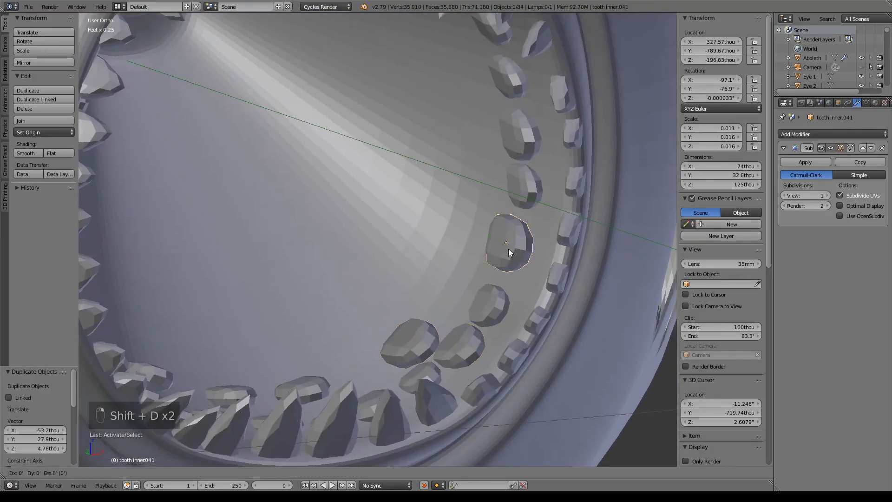
pyautogui.hotkey('shift', 'd')
pyautogui.moveTo(469, 264); pyautogui.dragTo(560, 294, button='middle')
# Select two adjacent inner teeth together, duplicate them and seat the pair against the mouth wall.
pyautogui.rightClick(526, 266)
pyautogui.keyDown('shift'); pyautogui.rightClick(521, 210); pyautogui.keyUp('shift')
pyautogui.hotkey('shift', 'd')
pyautogui.moveTo(361, 260); pyautogui.dragTo(347, 256)
pyautogui.moveTo(353, 260); pyautogui.dragTo(598, 274, button='middle')
pyautogui.moveTo(478, 253); pyautogui.dragTo(472, 261)
pyautogui.moveTo(472, 262); pyautogui.dragTo(427, 321, button='middle')
# Duplicate one more inner tooth and adjust the copy's position to continue the row.
pyautogui.rightClick(425, 320)
pyautogui.hotkey('shift', 'd')
pyautogui.moveTo(409, 284); pyautogui.dragTo(408, 303)
pyautogui.moveTo(393, 338); pyautogui.dragTo(364, 356)
pyautogui.moveTo(364, 356); pyautogui.dragTo(455, 317, button='middle')
# Duplicate an inner tooth near the top of the mouth and move the copy into the remaining gap.
pyautogui.moveTo(493, 278); pyautogui.dragTo(395, 326, button='middle')
pyautogui.rightClick(381, 320)
pyautogui.hotkey('shift', 'd')
pyautogui.moveTo(380, 349); pyautogui.dragTo(386, 302)
pyautogui.press('g')
pyautogui.click(385, 282)
# In wireframe front view, raise the newest upper inner tooth so its base sits behind the outer tooth, and restore solid shading.
pyautogui.press('z')
pyautogui.press('KP_1')
pyautogui.press('z')
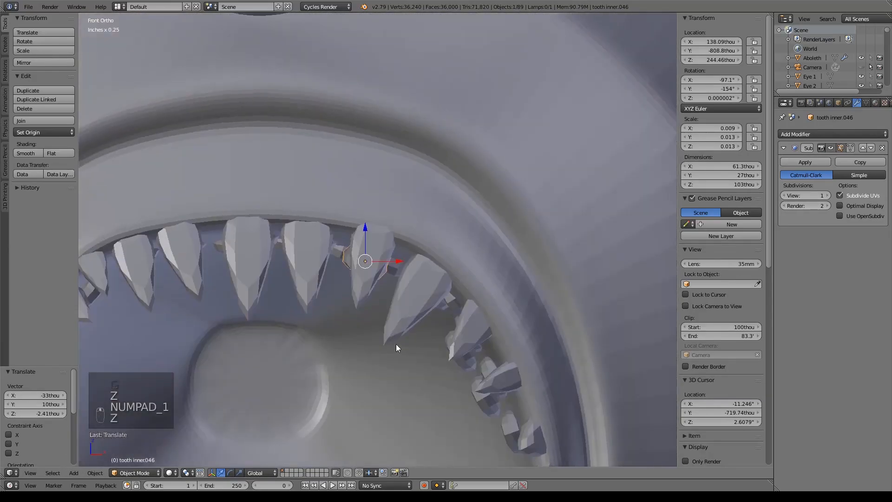
pyautogui.press('z')
pyautogui.press('g')
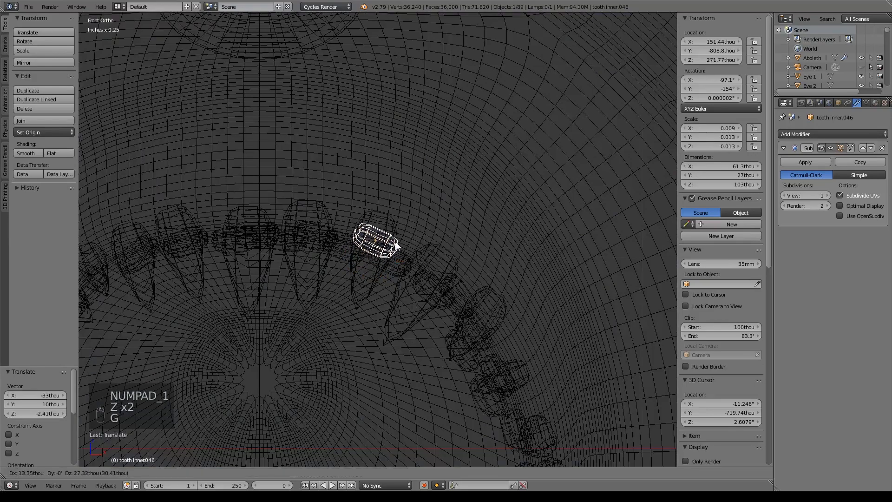
pyautogui.click(394, 247)
pyautogui.press('z')
# Examine the toothed mouth and whole head from several angles, and compare the model with the reference image in front view.
pyautogui.moveTo(397, 298); pyautogui.dragTo(445, 417, button='middle')
pyautogui.rightClick(367, 376)
pyautogui.scroll(-4, 381, 376)
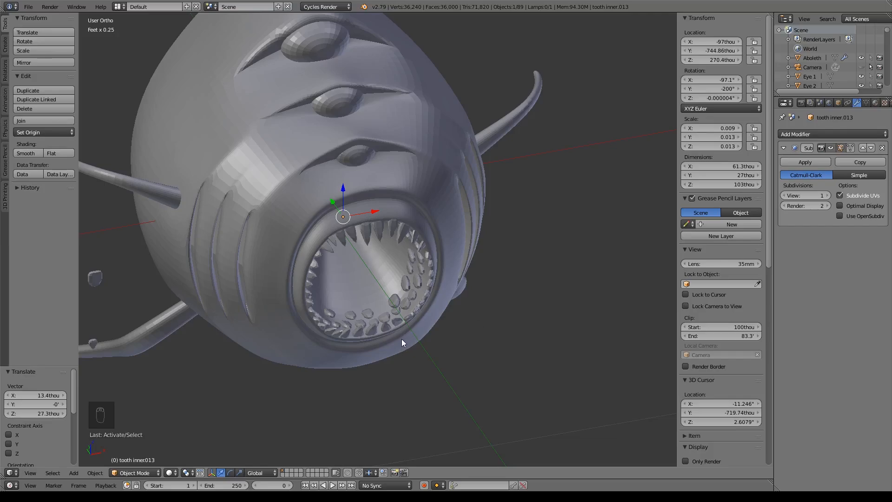
pyautogui.moveTo(402, 342); pyautogui.dragTo(426, 378, button='middle')
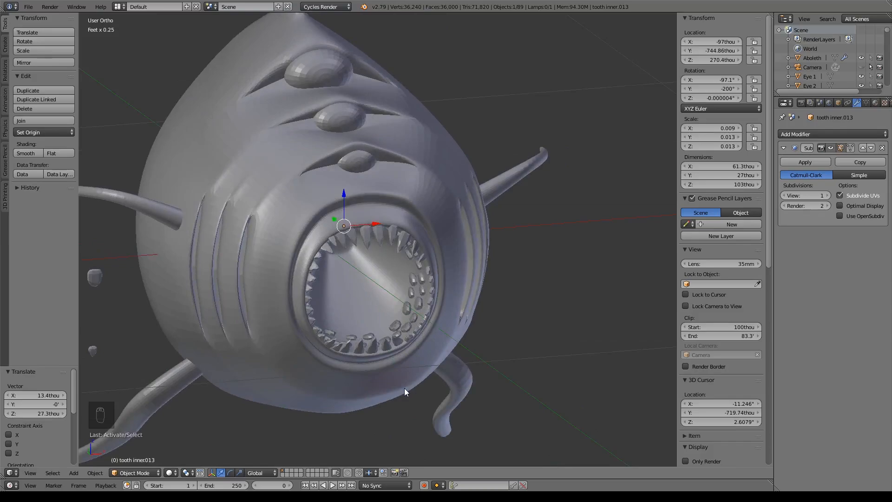
pyautogui.moveTo(402, 388); pyautogui.dragTo(433, 386, button='middle')
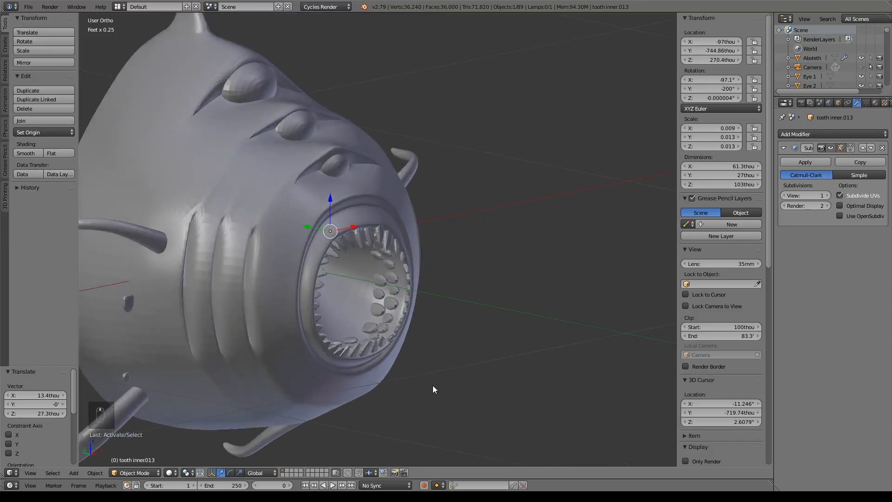
pyautogui.scroll(-6, 427, 384)
pyautogui.press('KP_1')
pyautogui.keyDown('shift'); pyautogui.moveTo(237, 313); pyautogui.dragTo(425, 391, button='middle'); pyautogui.keyUp('shift')
pyautogui.keyDown('shift'); pyautogui.moveTo(199, 275); pyautogui.dragTo(559, 234, button='middle'); pyautogui.keyUp('shift')
pyautogui.keyDown('shift'); pyautogui.moveTo(377, 256); pyautogui.dragTo(441, 257, button='middle'); pyautogui.keyUp('shift')
pyautogui.scroll(-7, 411, 228)
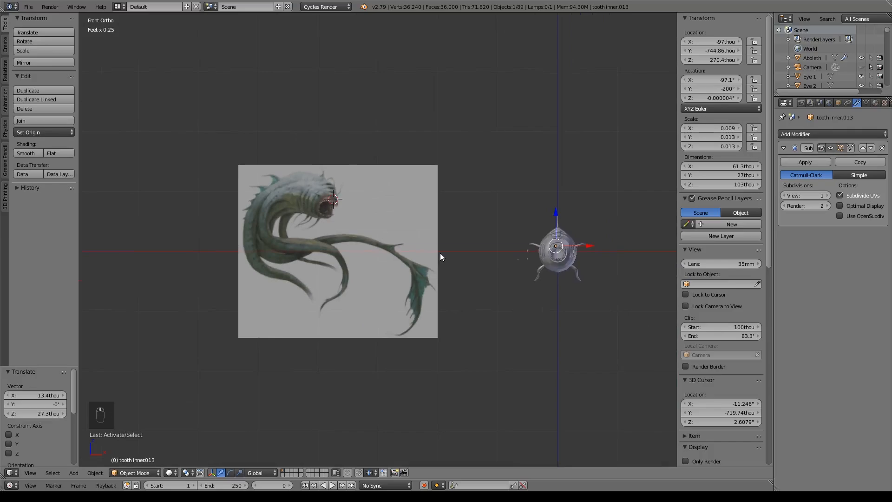